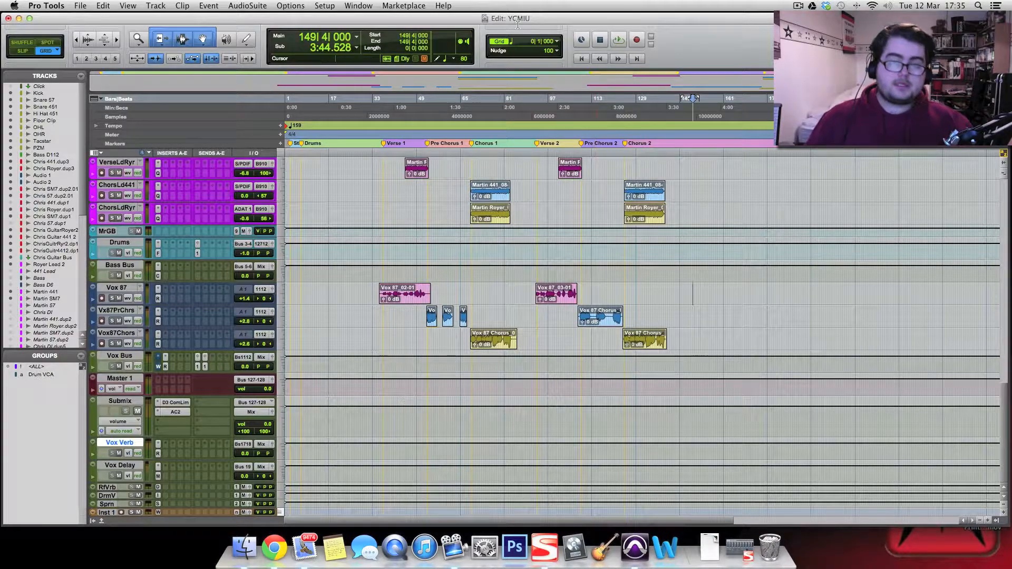
- Look over the guitar, bus and vocal tracks, return to the session start and play the song
scroll(598, 317, up, 15)
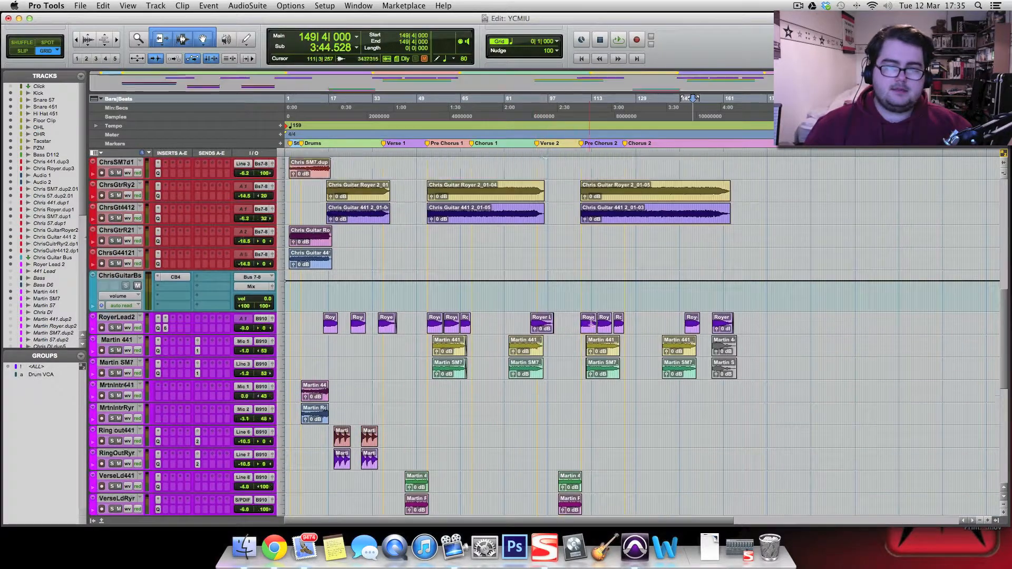
scroll(597, 316, down, 8)
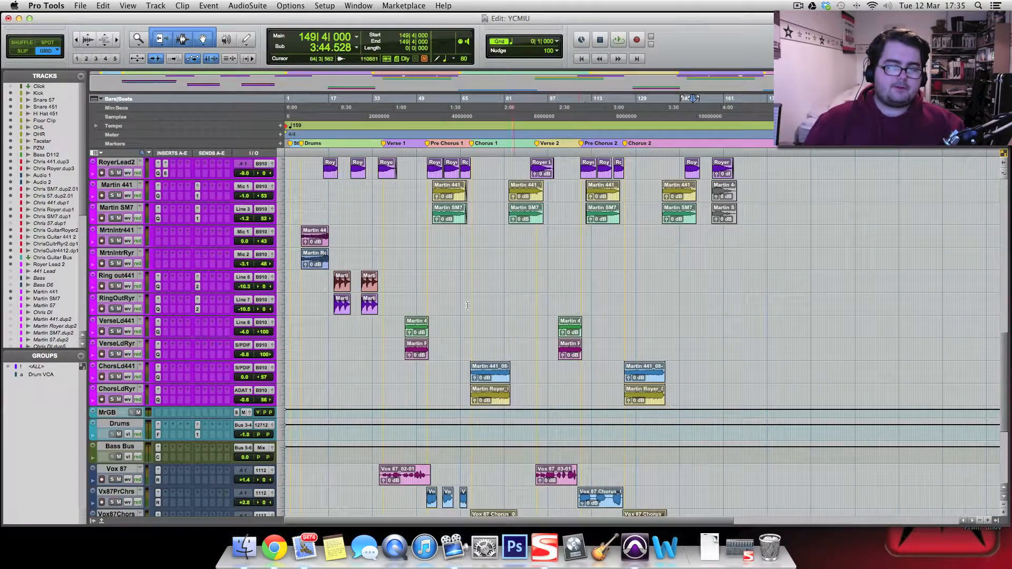
scroll(336, 263, down, 4)
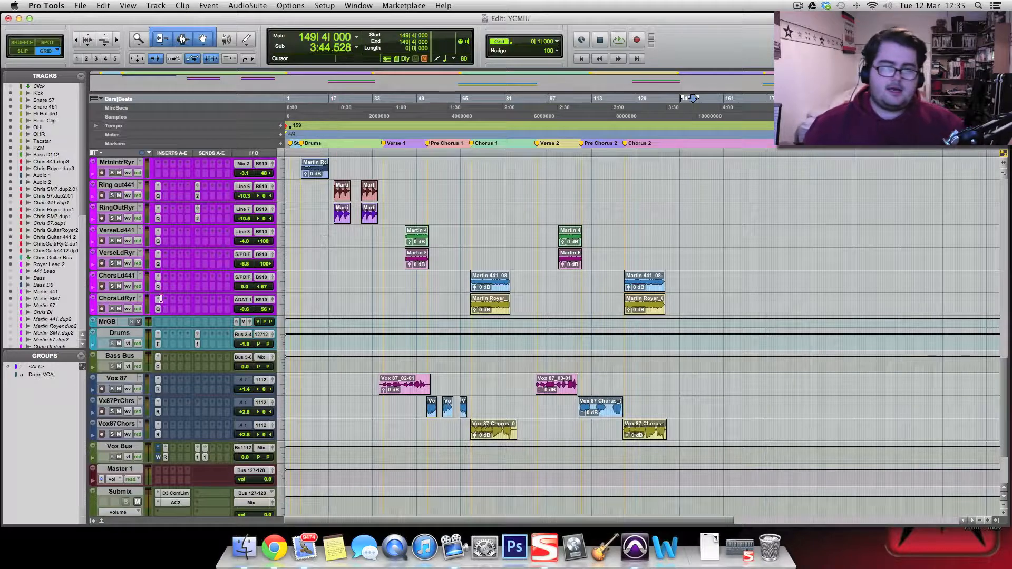
key(Return)
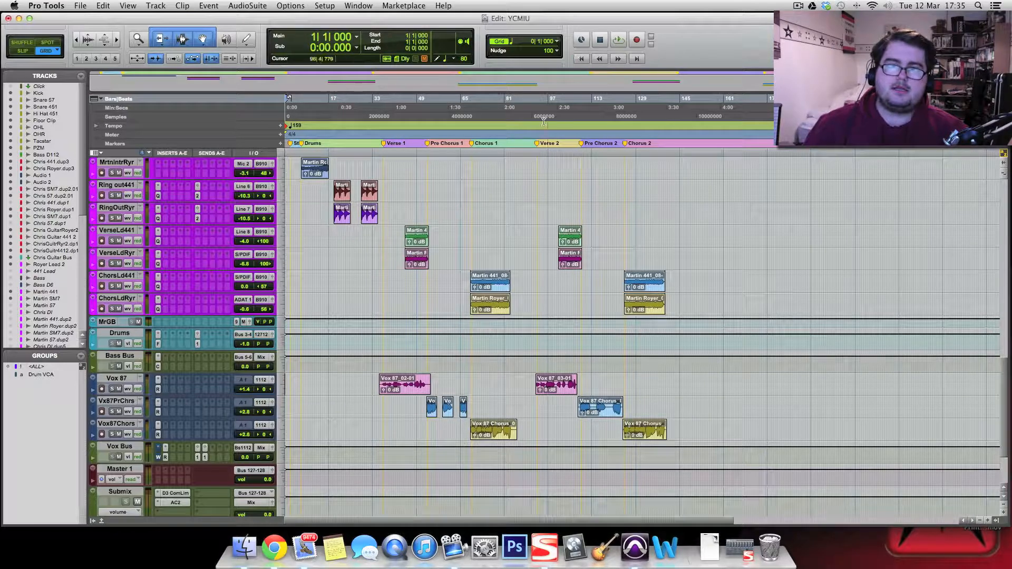
scroll(500, 329, up, 4)
scroll(500, 330, up, 8)
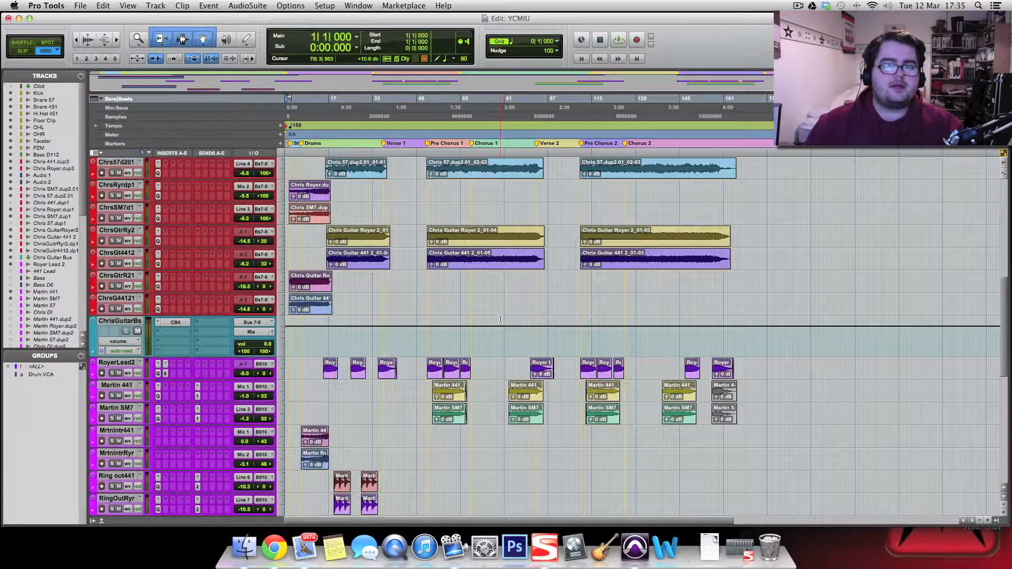
key(space)
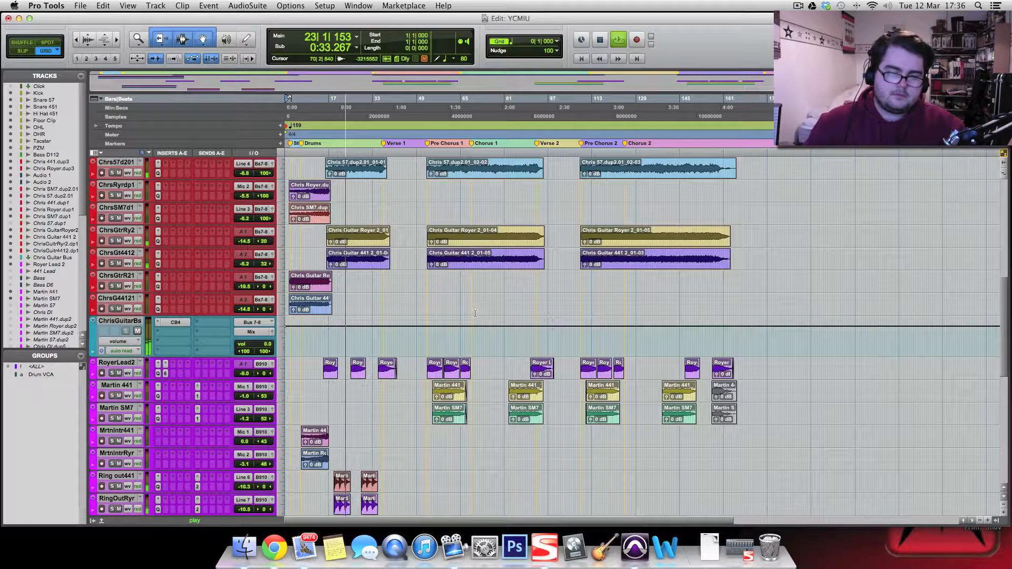
- Examine the lead guitar tracks from RoyerLead2 to ChorsLdRyr during playback, and stop the song
scroll(474, 315, down, 3)
scroll(475, 311, down, 1)
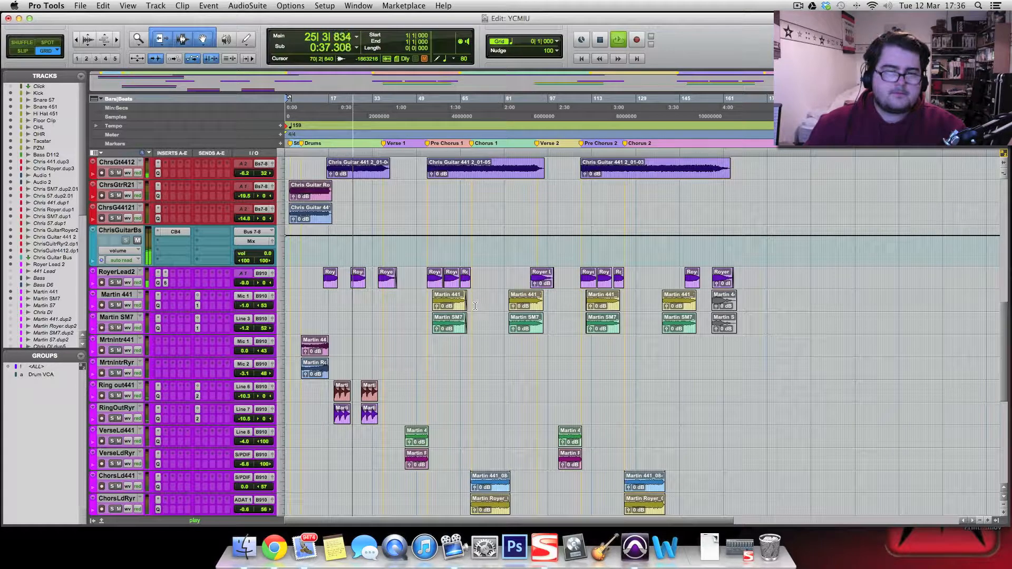
scroll(475, 305, down, 4)
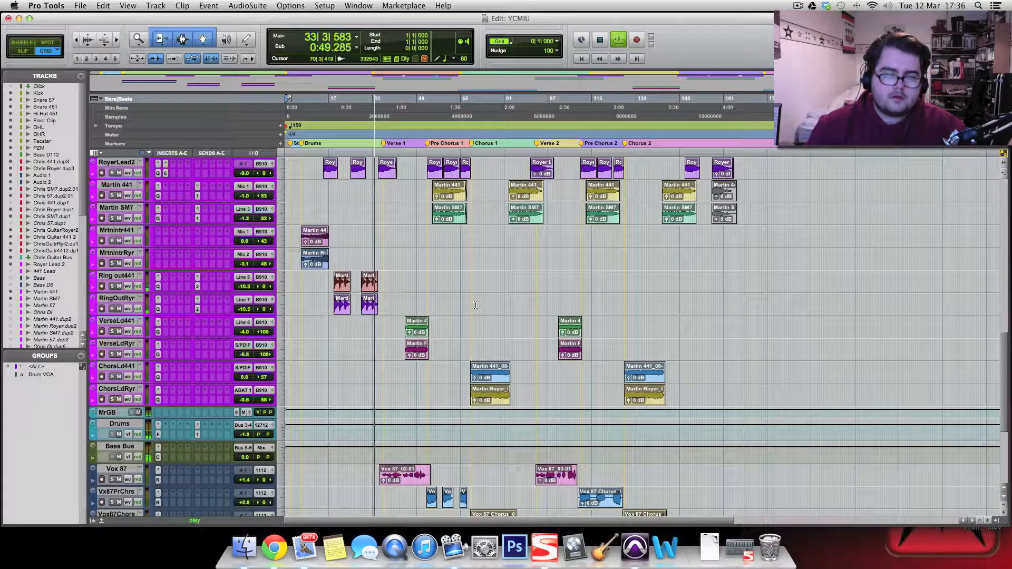
key(t)
scroll(475, 305, up, 3)
key(t)
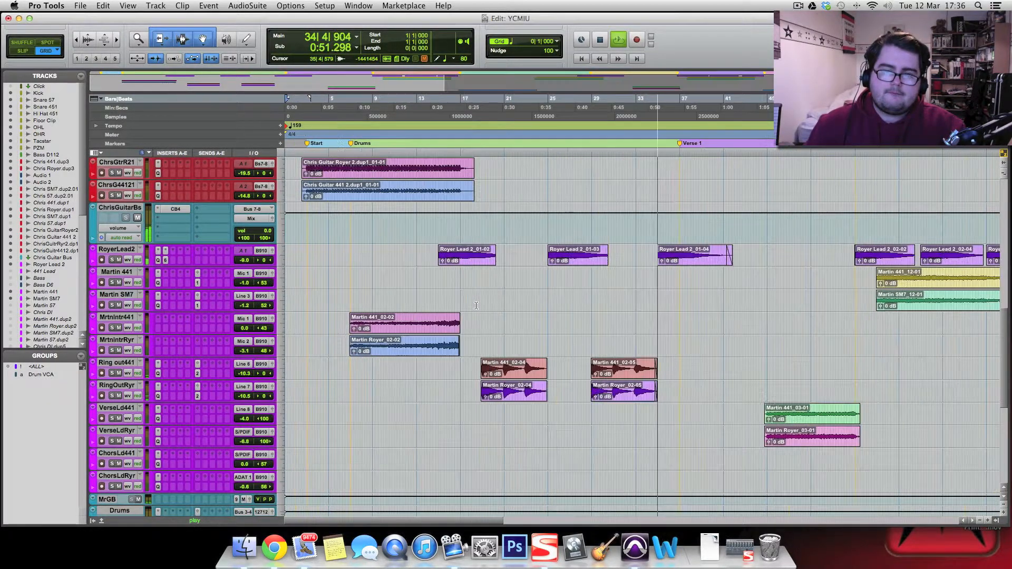
key(r)
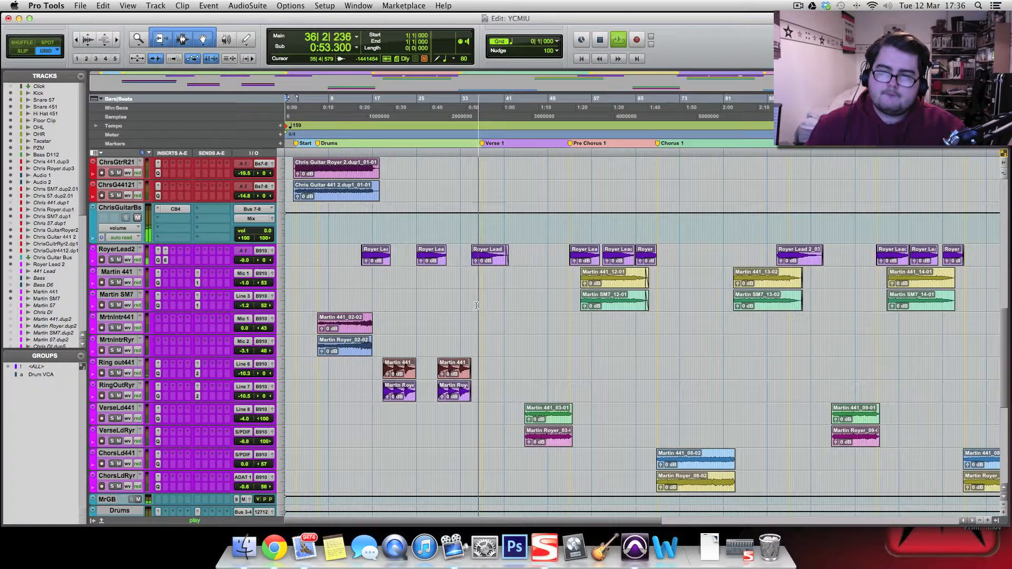
key(r)
scroll(476, 305, down, 3)
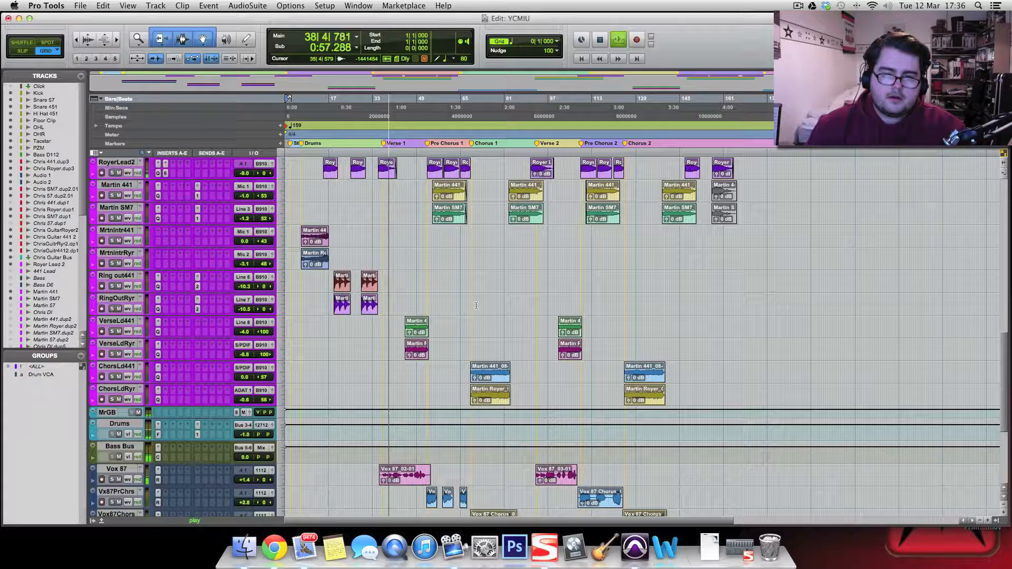
key(space)
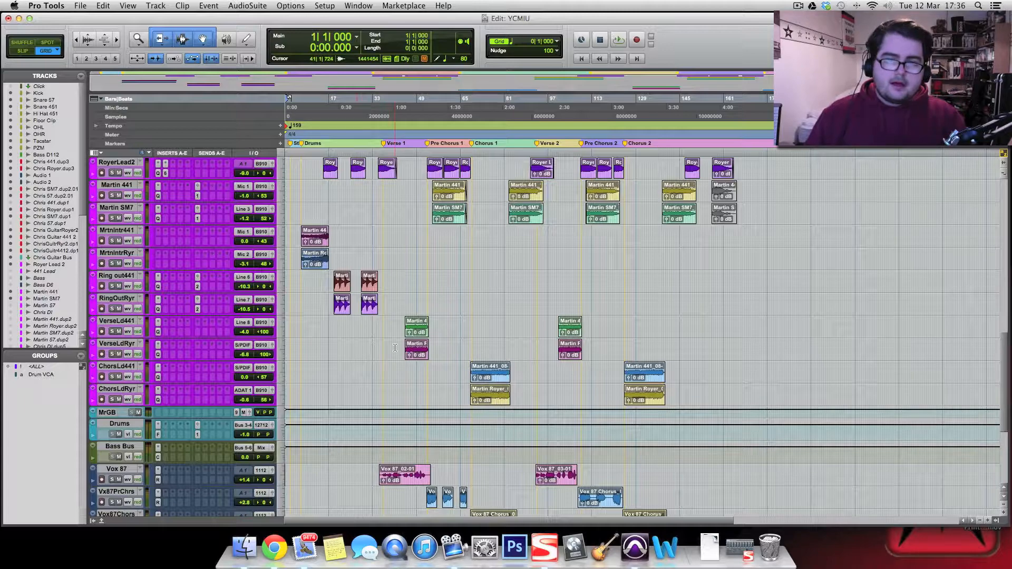
- Check the MrtnIntr441 and MrtnIntrRyr intro guitars using solo, and audition the section from 8|4|000
scroll(396, 345, up, 6)
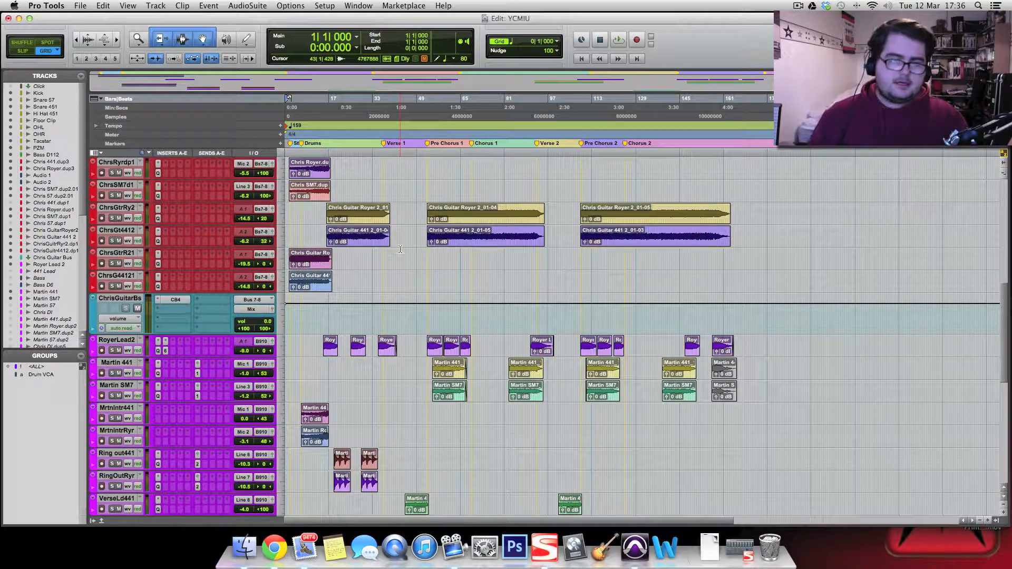
key(t)
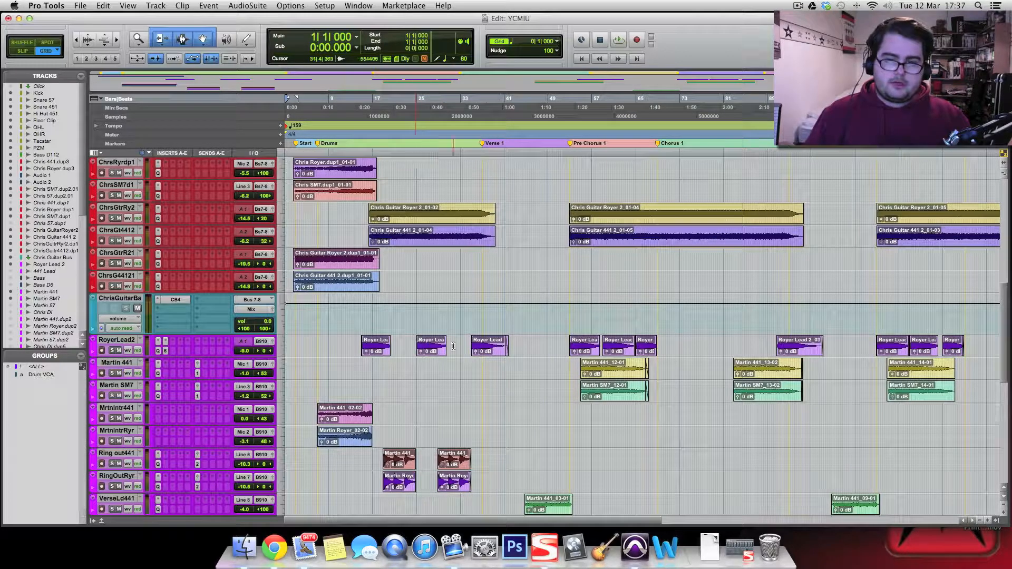
scroll(337, 400, down, 1)
scroll(337, 400, down, 1)
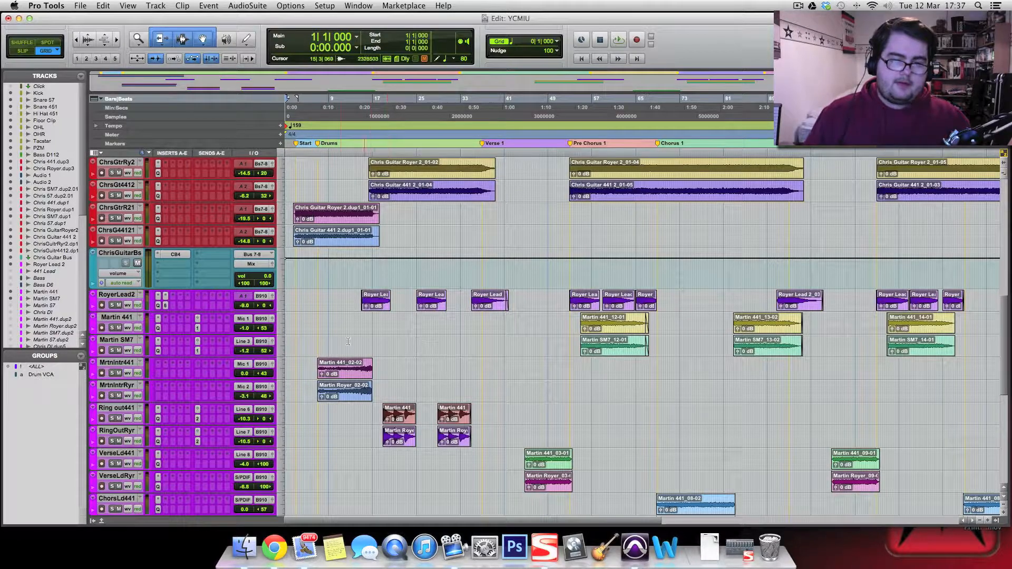
click(112, 373)
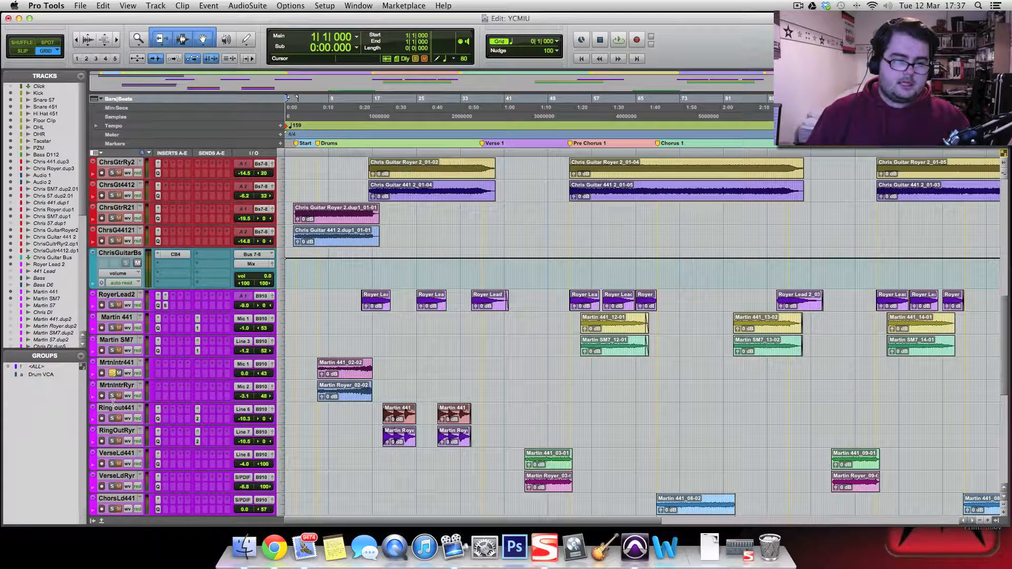
click(113, 396)
drag(319, 367, 318, 370)
click(326, 368)
key(space)
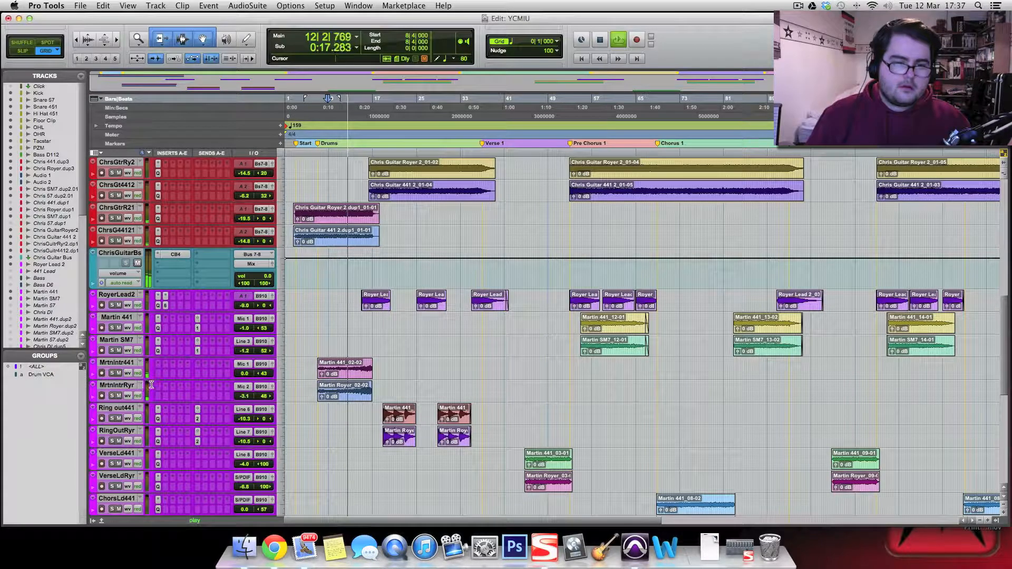
key(space)
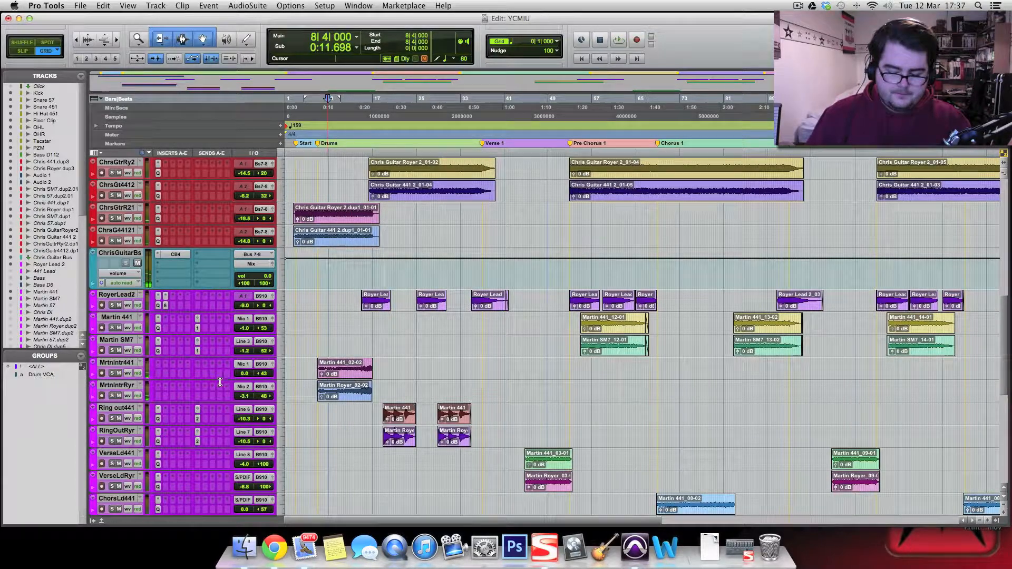
- Set the MrtnIntrRyr fader to -1.2 dB and the MrtnIntr441 fader to +2.8 dB in the mixer
key(super+equal)
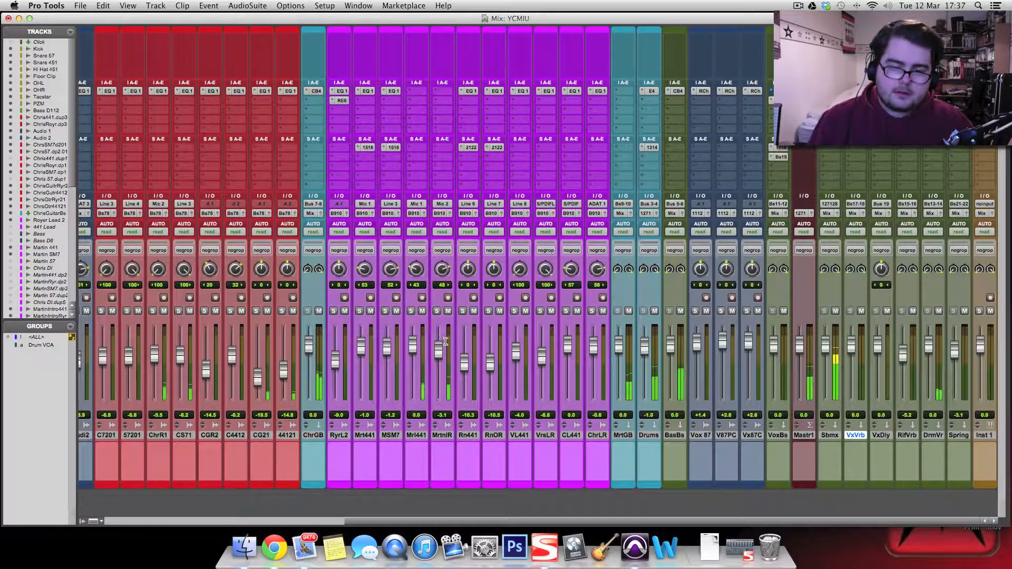
drag(438, 352, 414, 344)
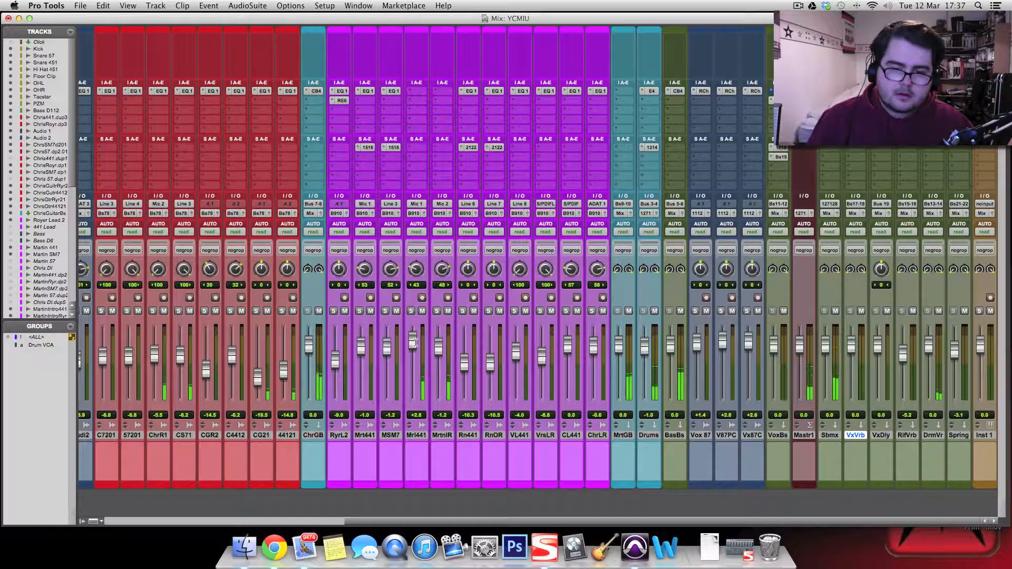
key(super+equal)
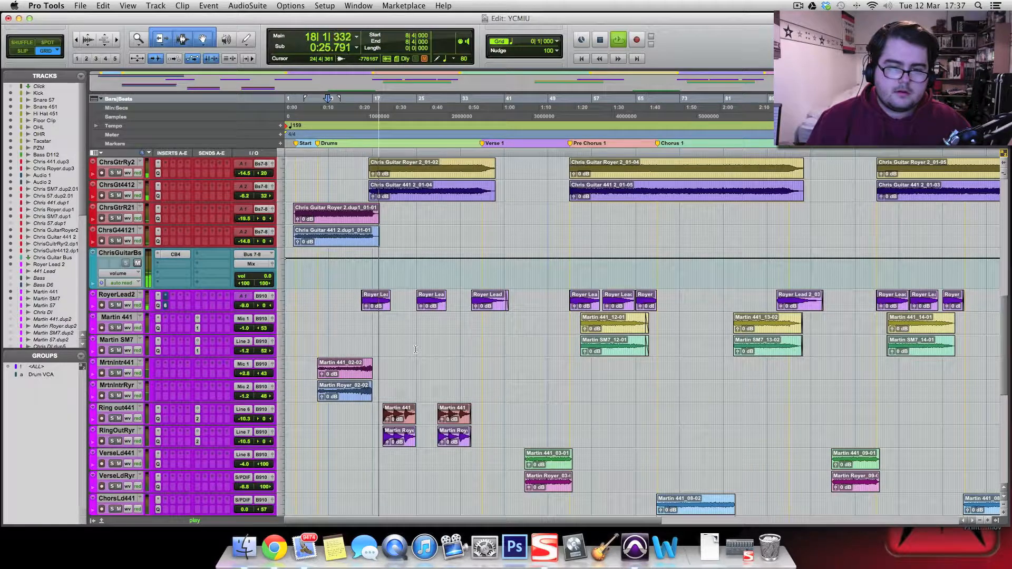
- Audition the end of the two MrtnIntr clips from 15|4|000 with the waveforms enlarged
key(space)
click(371, 373)
key(super+bracketright)
key(super+bracketright)
key(super+bracketright)
key(space)
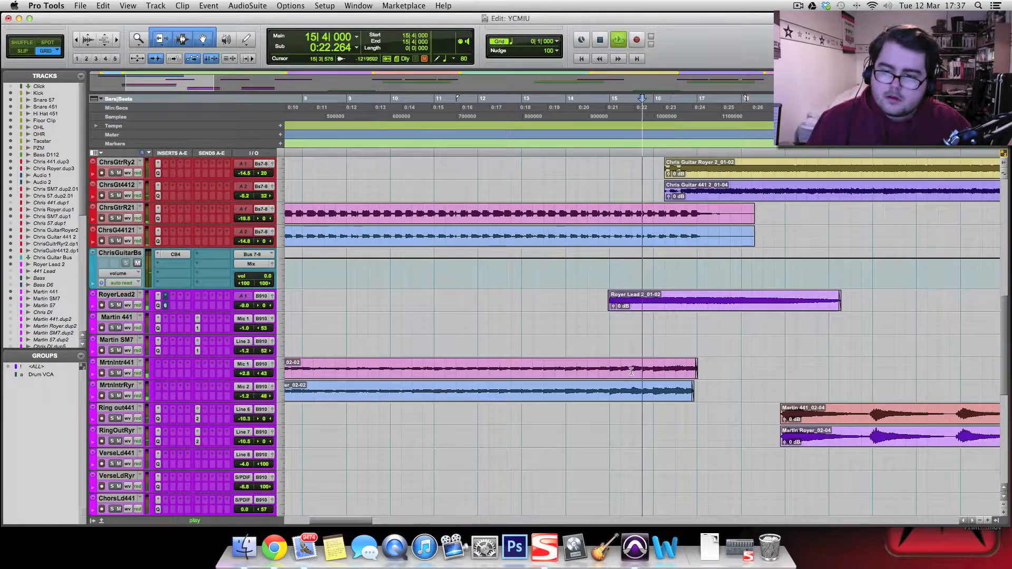
key(space)
- Extend the ends of the MrtnIntrRyr and MrtnIntr441 intro clips to 18|1|000
drag(691, 392, 744, 392)
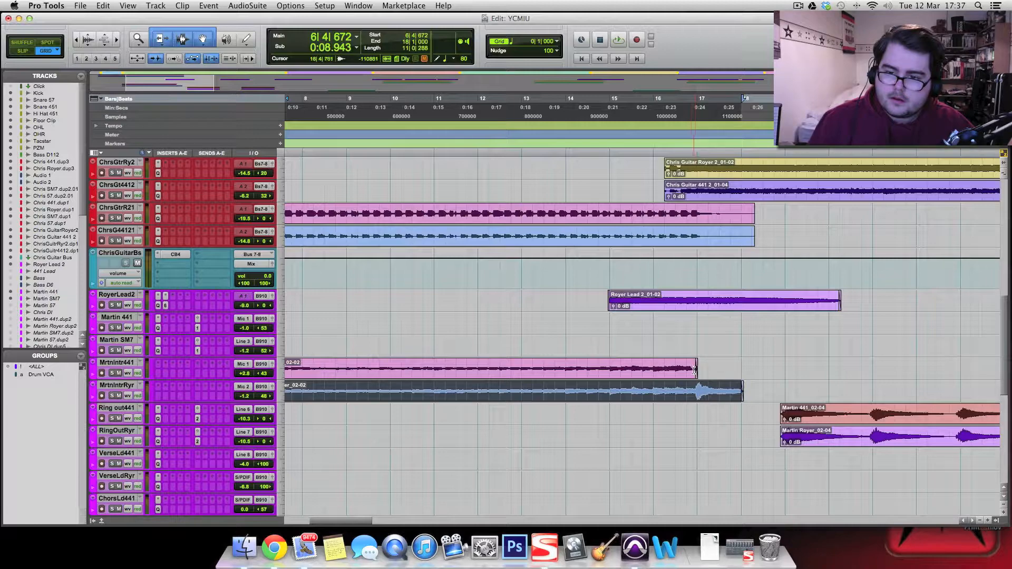
drag(698, 372, 741, 371)
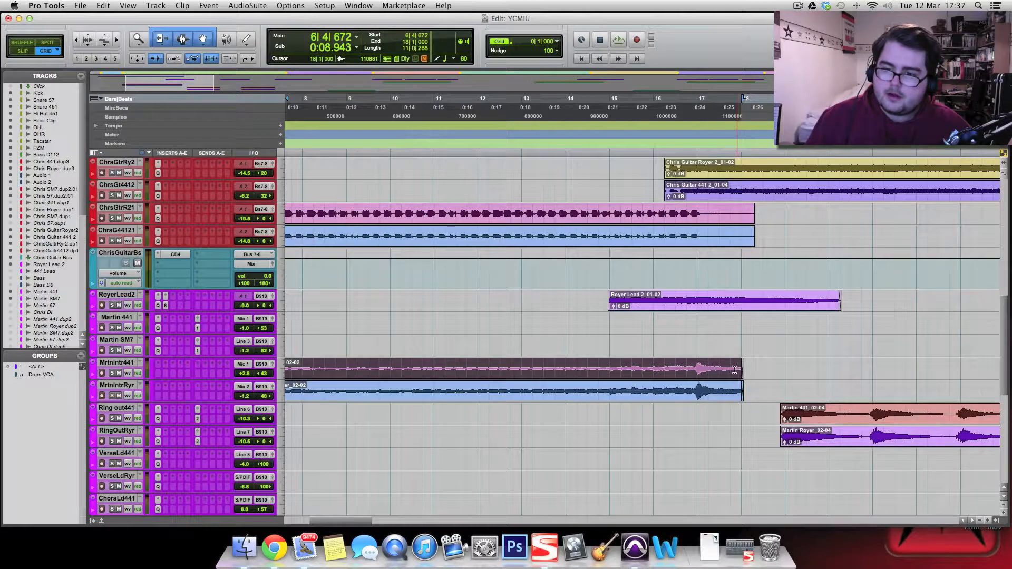
mouse_move(738, 370)
mouse_down()
mouse_move(707, 369)
mouse_move(742, 370)
mouse_up()
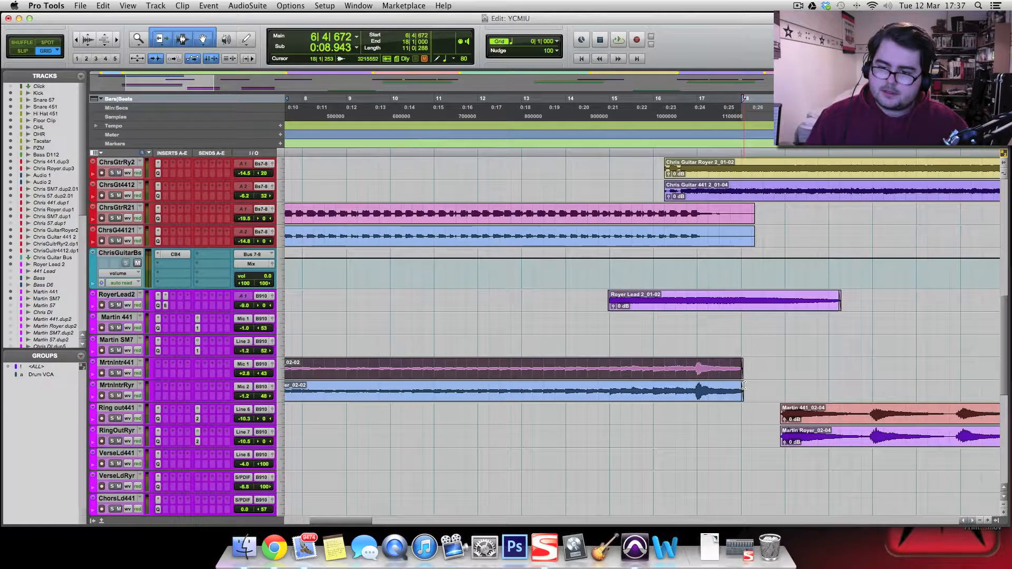
- Replace the short end fades on both MrtnIntr clips with long fade-outs starting at 16|4|000
key(t)
key(t)
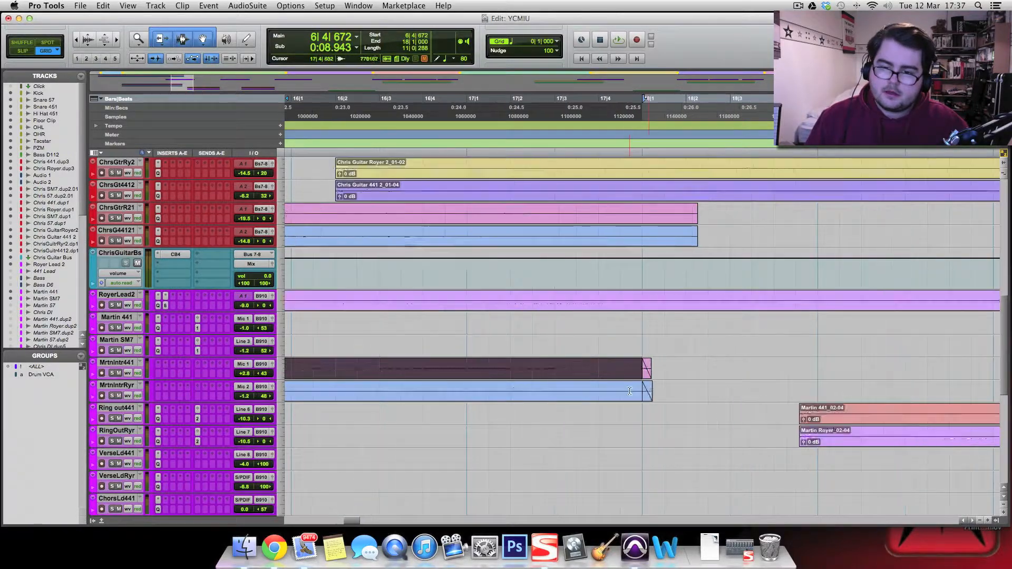
double_click(649, 395)
key(Delete)
double_click(649, 371)
key(Delete)
drag(649, 361, 439, 363)
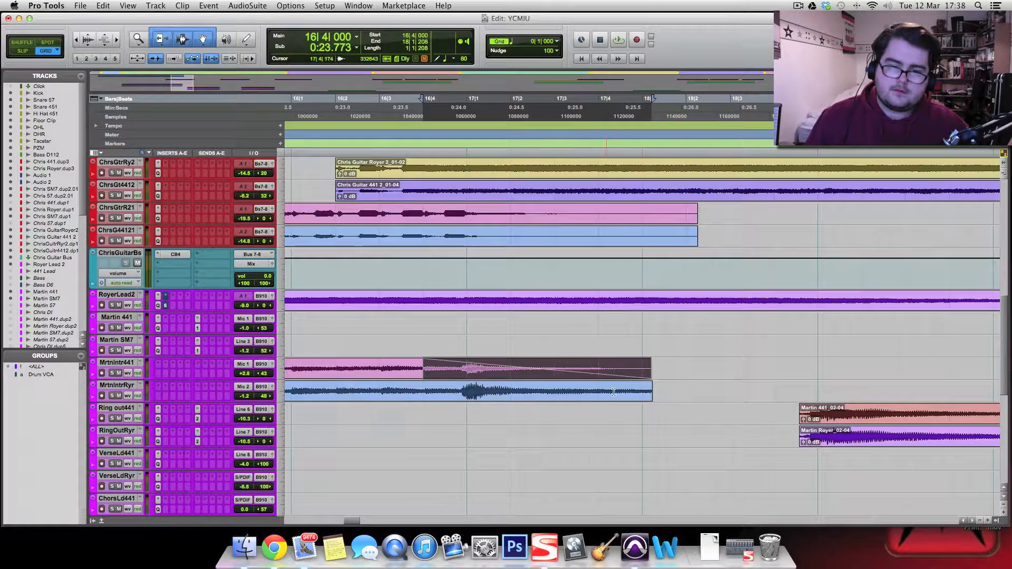
drag(650, 385, 431, 386)
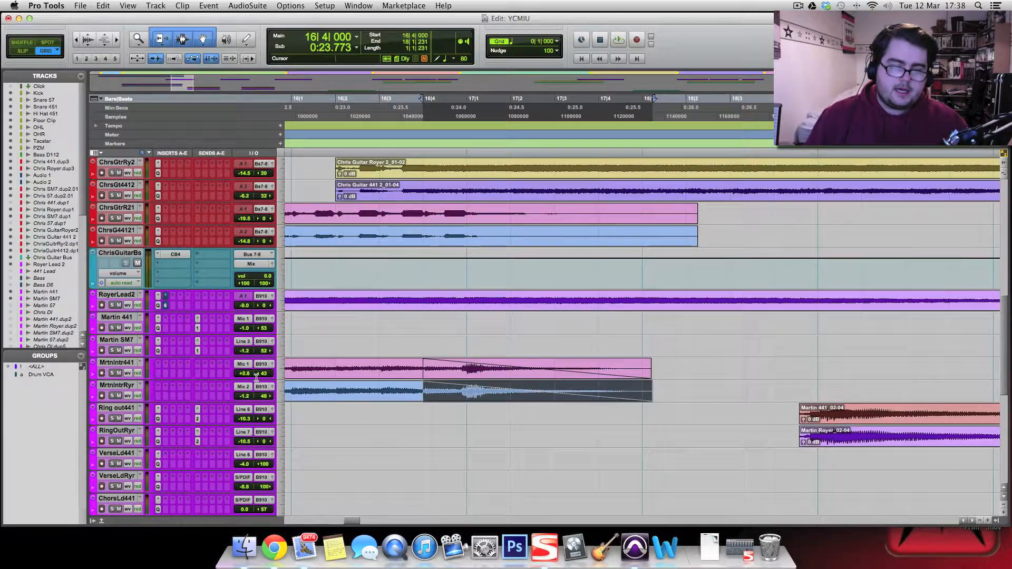
- Audition the fade-outs on the two MrtnIntr clips by playing from 14|1|000
key(r)
key(r)
click(466, 365)
key(space)
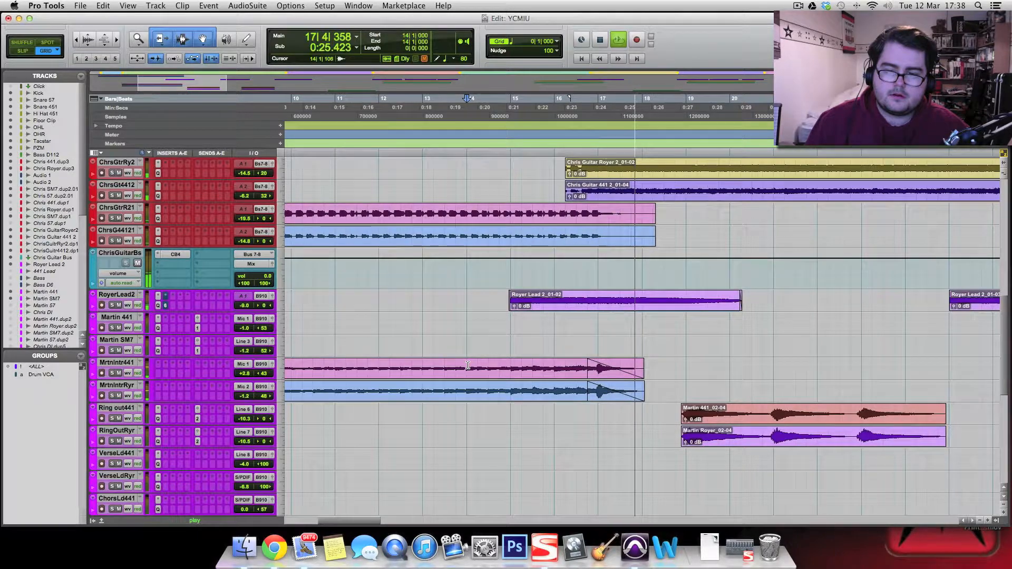
key(space)
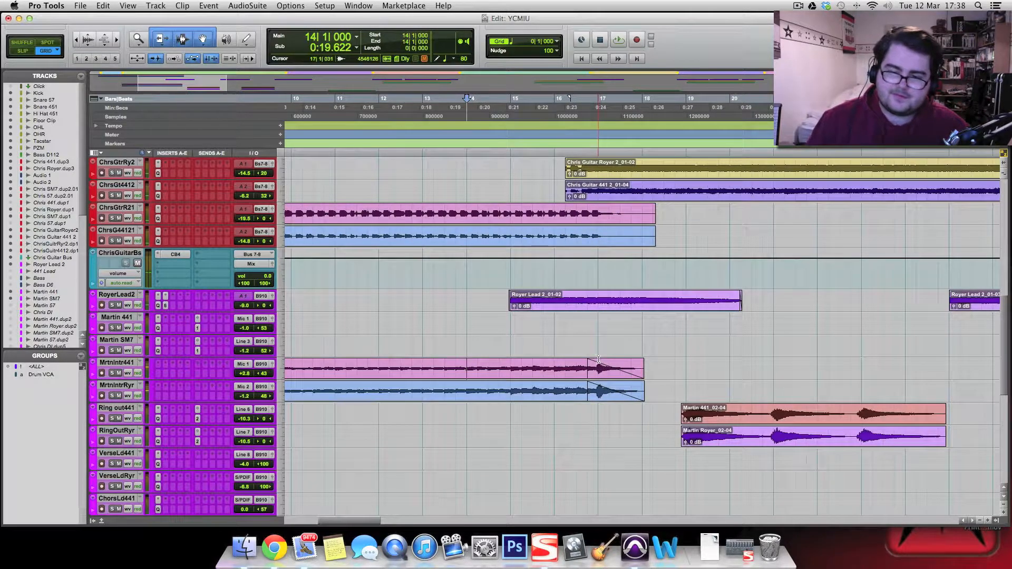
- Switch to Slip mode and shorten the MrtnIntr441 clip's fade-out so it starts at 17|4|243
key(super+bracketright)
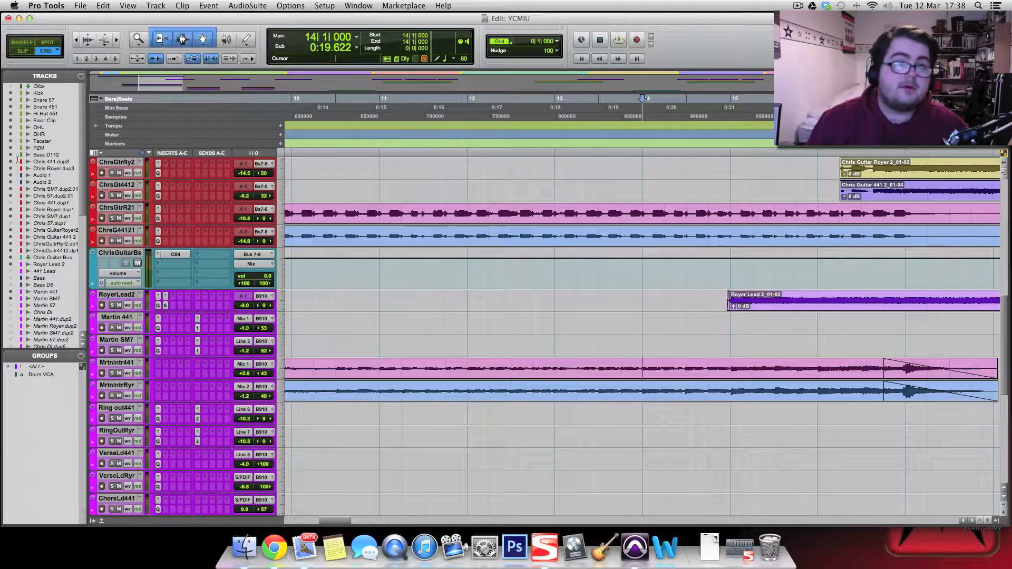
click(24, 53)
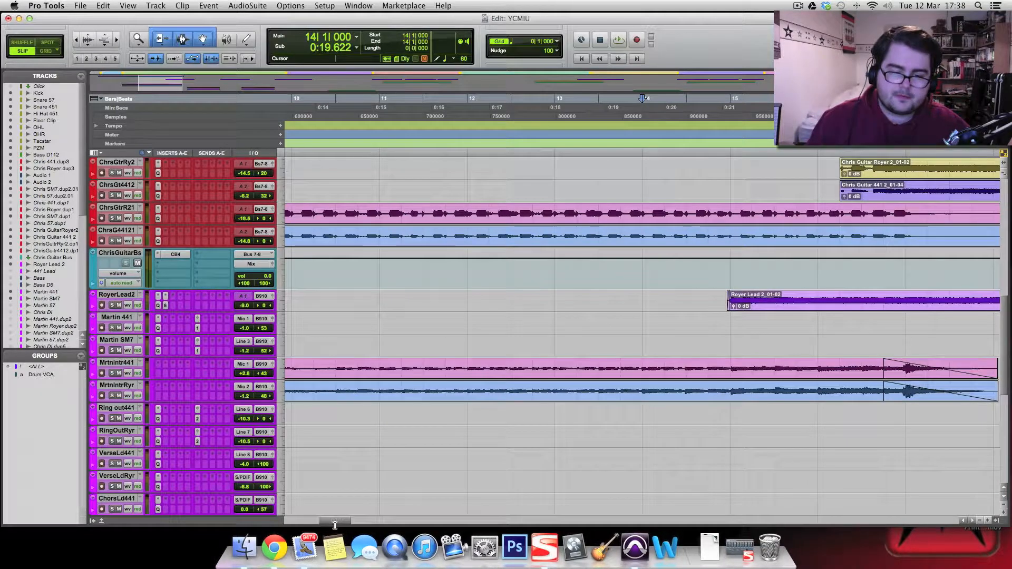
scroll(384, 474, right, 10)
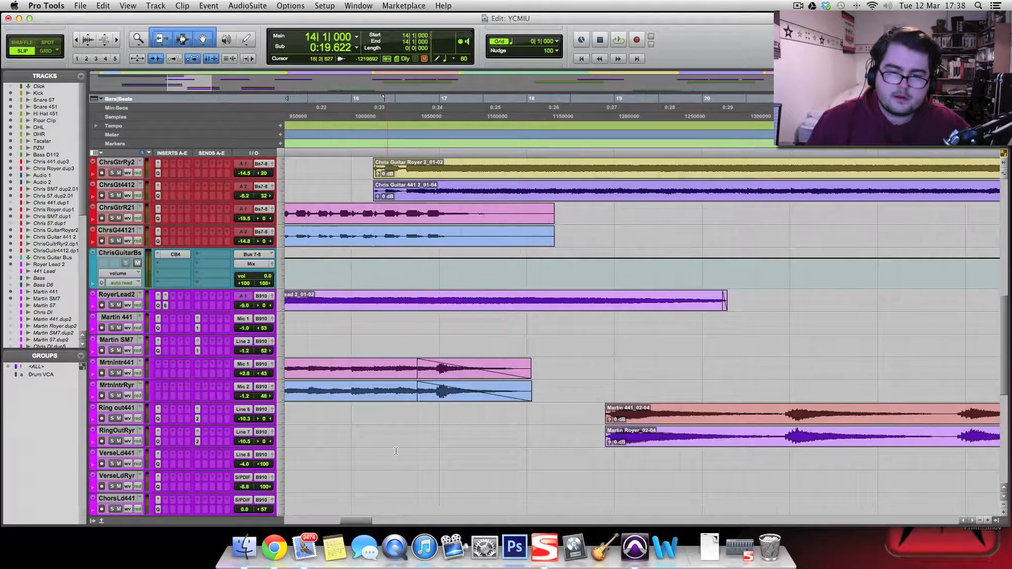
drag(416, 367, 530, 367)
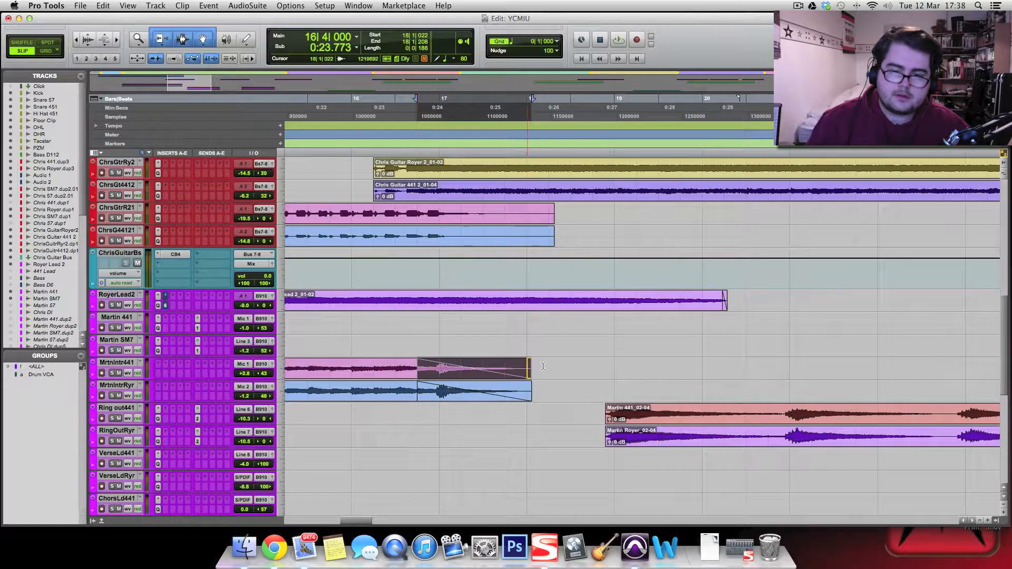
click(543, 365)
click(510, 366)
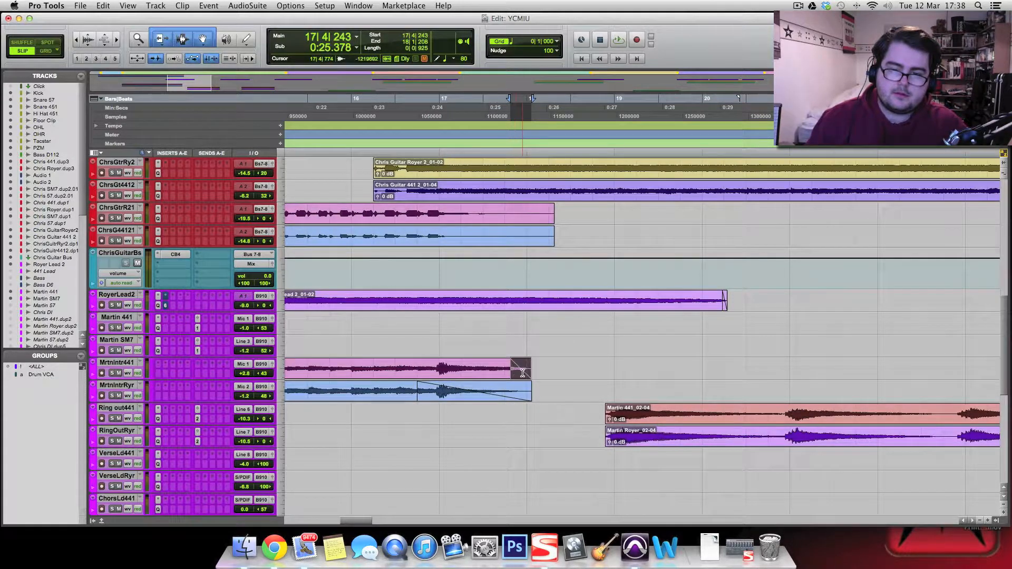
- Delete both MrtnIntr fade-outs, leaving endings split at 16|4|830 with clip gain lowered to -7.8 dB on MrtnIntr441 and -9.2 dB on MrtnIntrRyr
drag(418, 390, 499, 389)
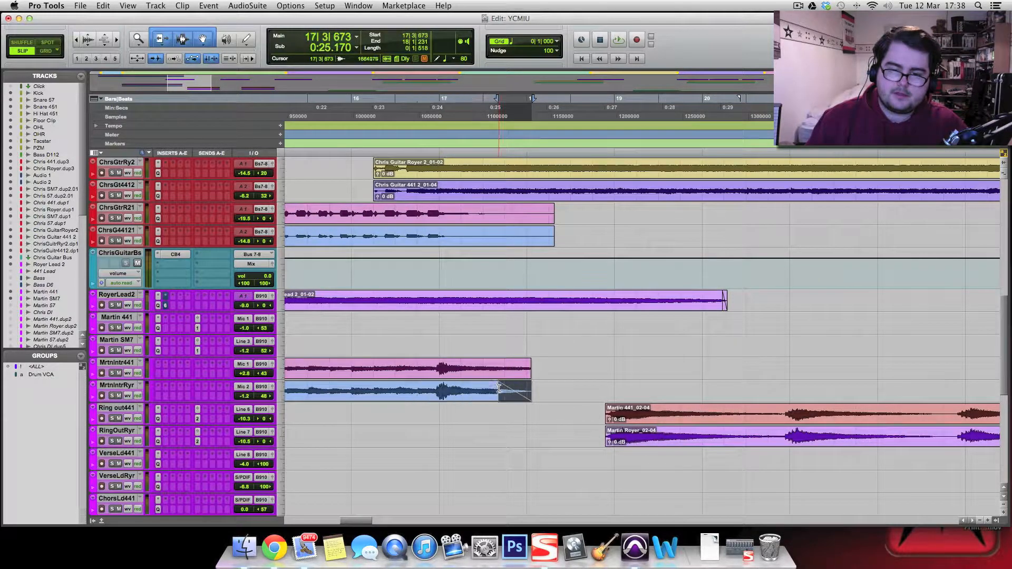
key(Delete)
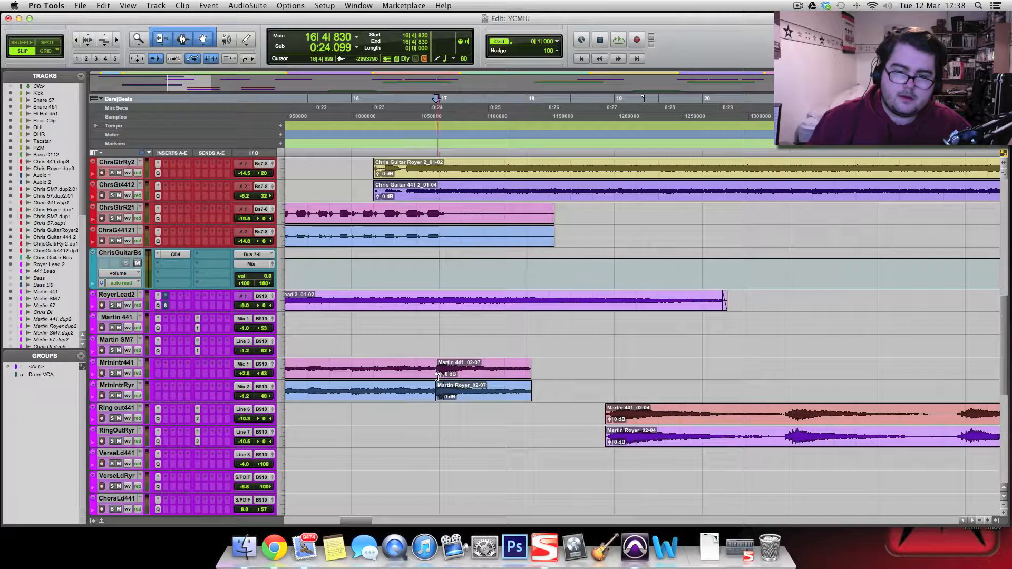
drag(440, 376, 431, 402)
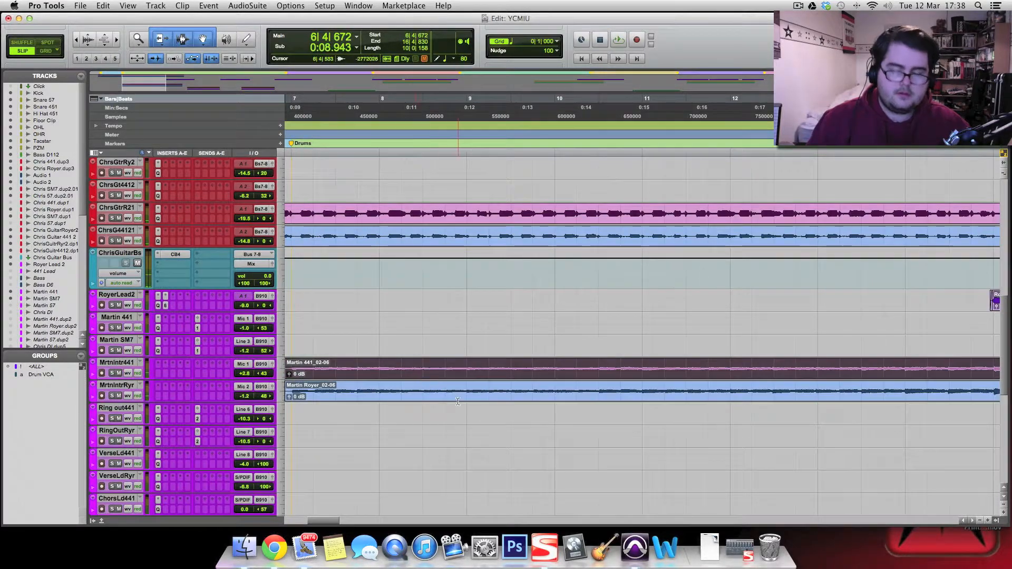
key(super+bracketleft)
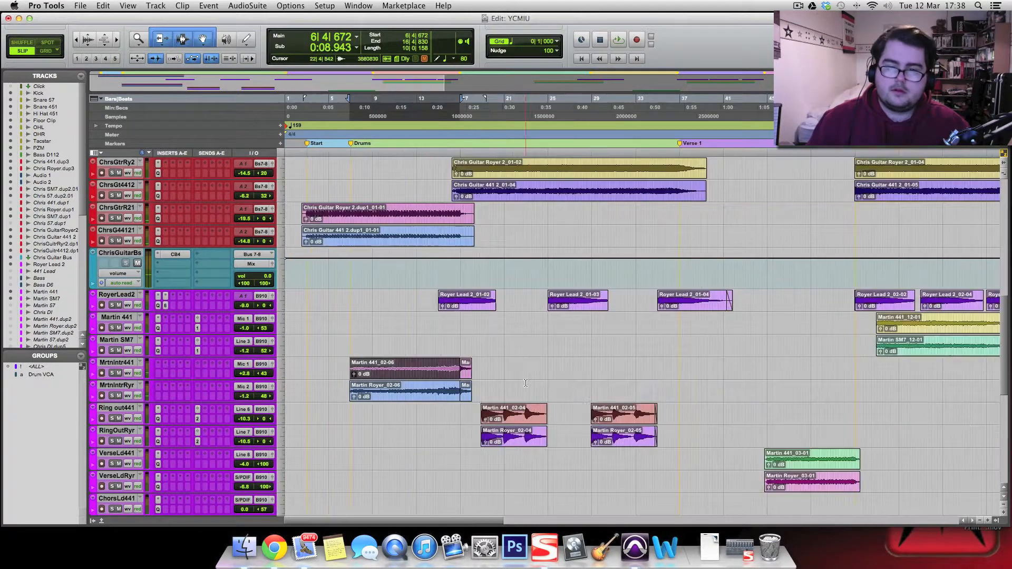
- Audition the transition into the quieter MrtnIntr endings by playing repeatedly from 15|4|770
click(449, 368)
key(space)
key(t)
key(t)
key(t)
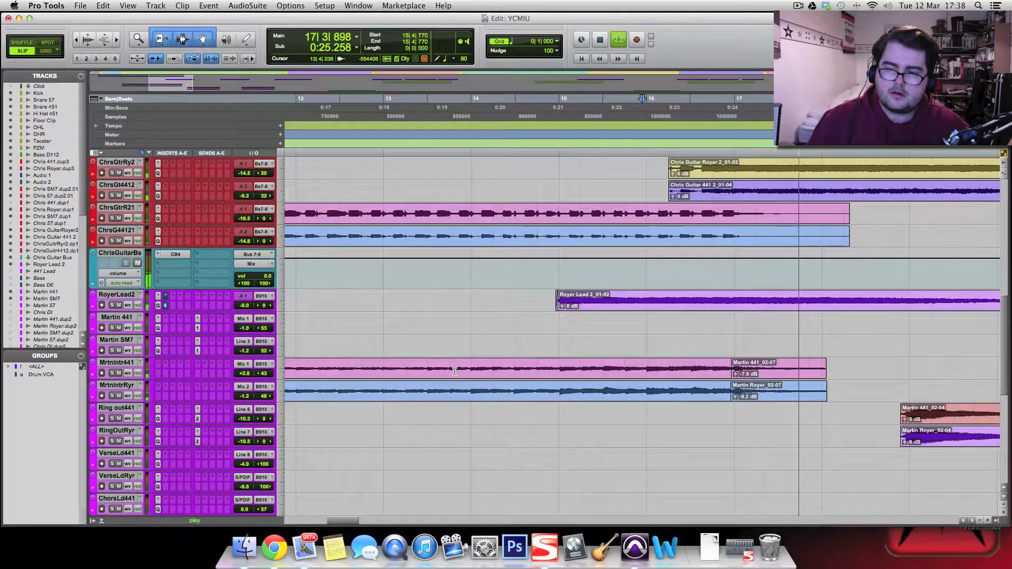
key(space)
key(r)
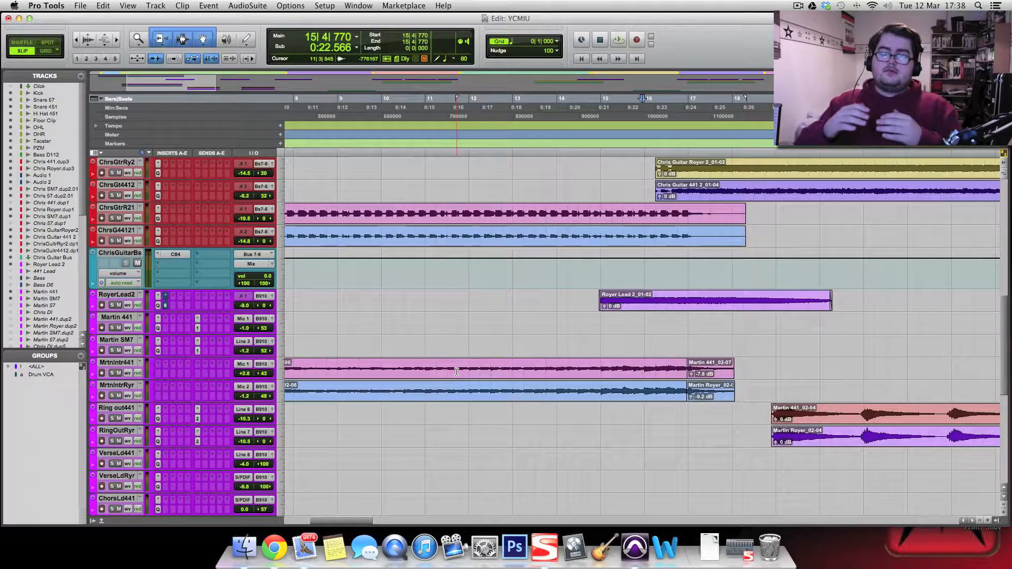
key(t)
key(t)
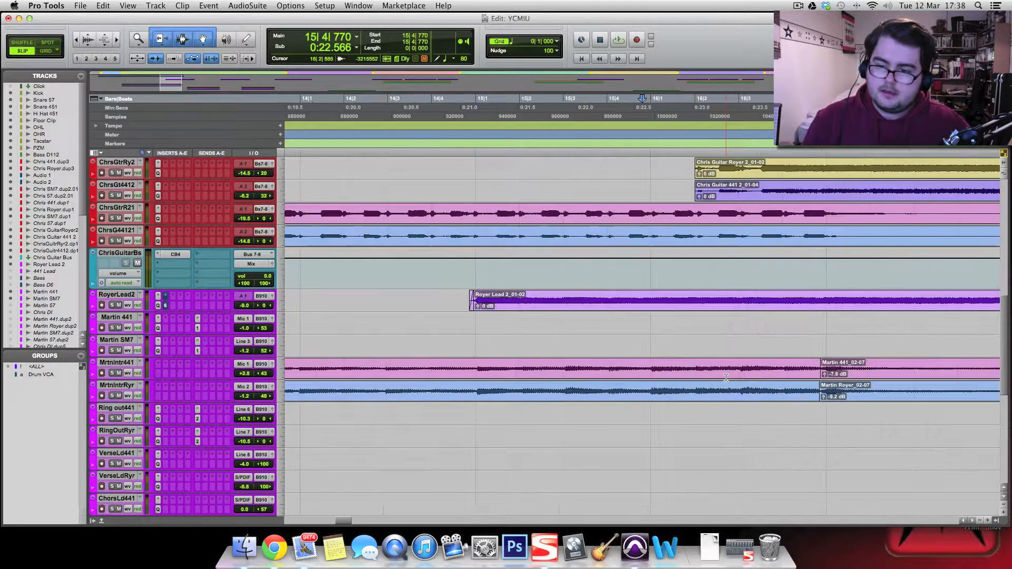
key(space)
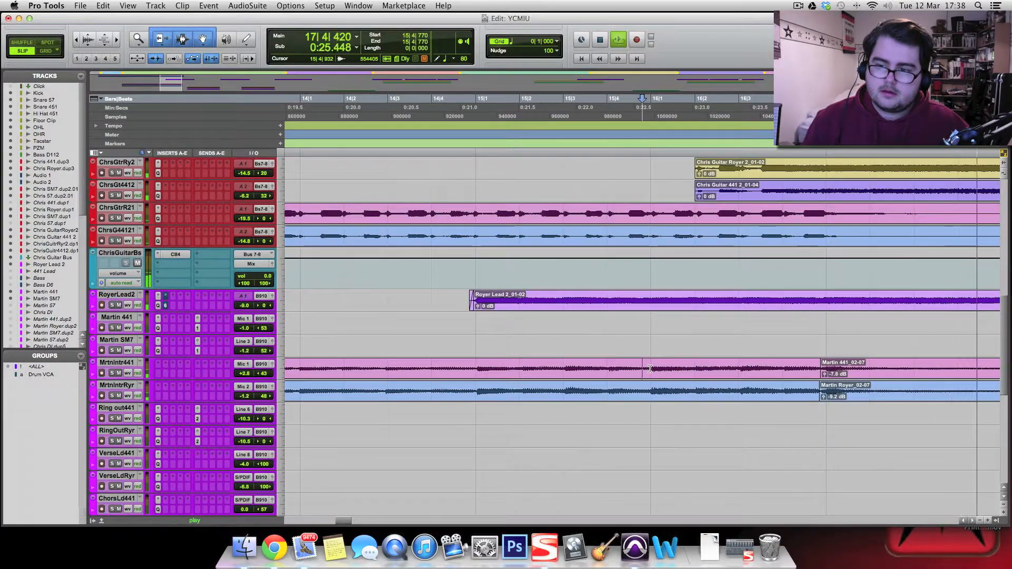
key(r)
key(space)
- Add fade-outs starting at about 17|2|064 to the split-off endings on MrtnIntr441 and MrtnIntrRyr
double_click(801, 362)
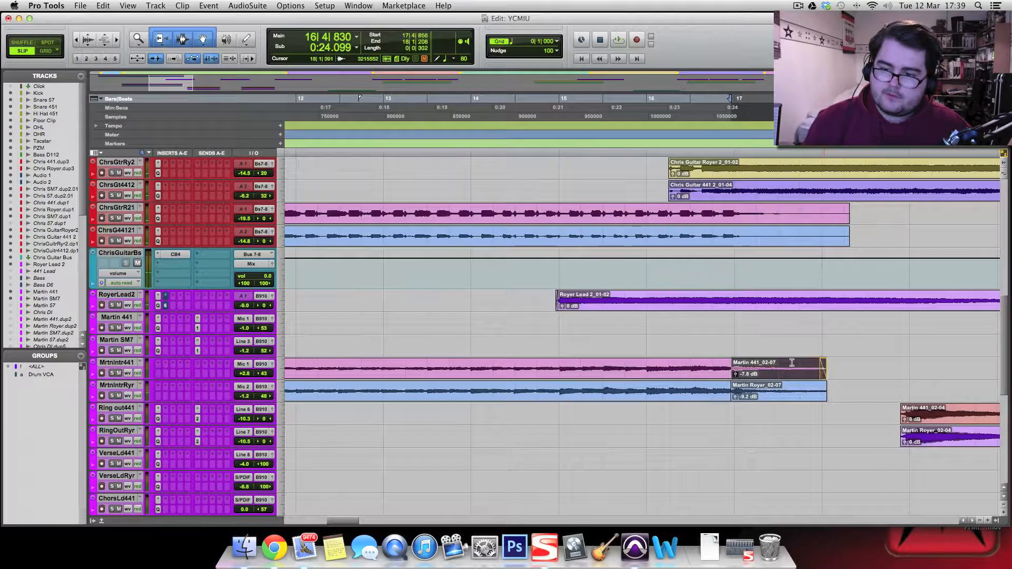
drag(760, 362, 757, 383)
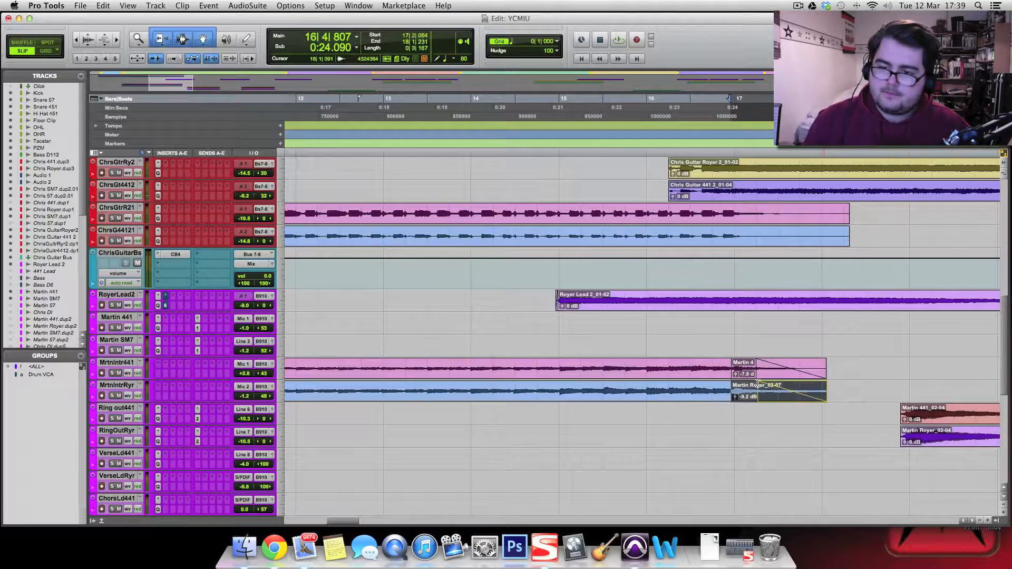
key(ctrl+f)
- Audition the faded MrtnIntr endings by playing from 15|4|793 and again from 14|4|918
click(642, 367)
key(space)
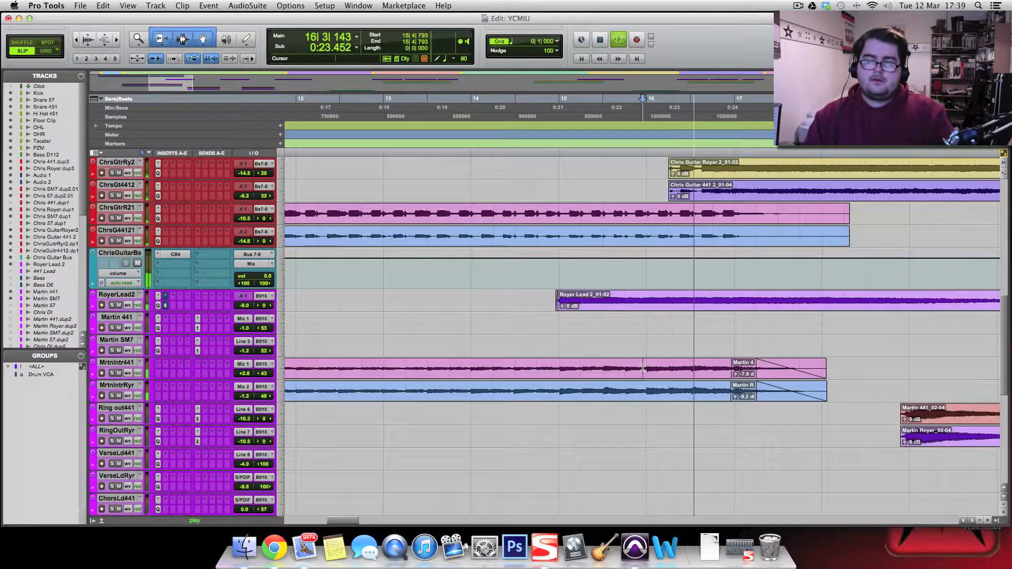
key(ctrl+bracketleft)
key(ctrl+bracketleft)
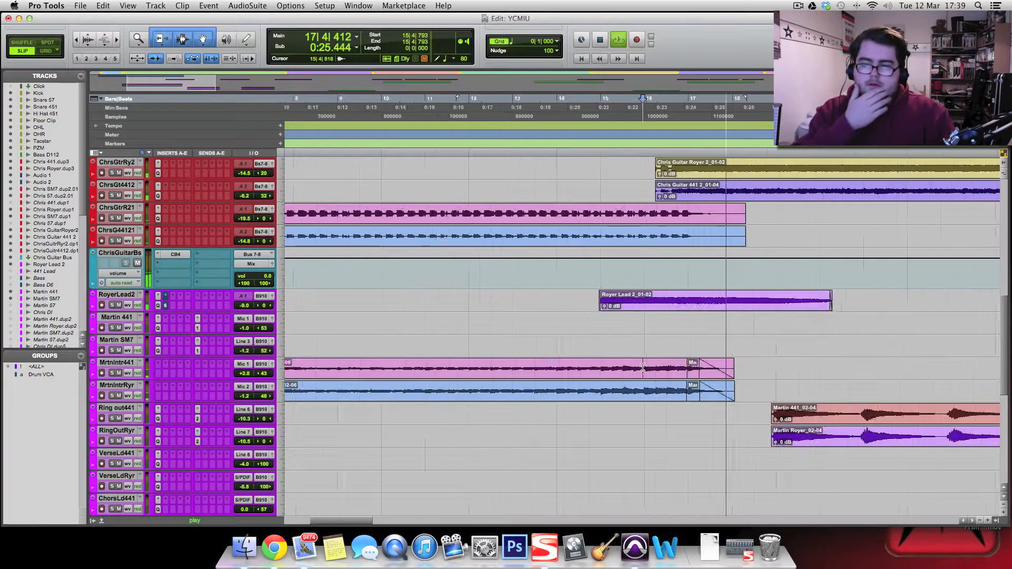
key(space)
click(592, 367)
key(space)
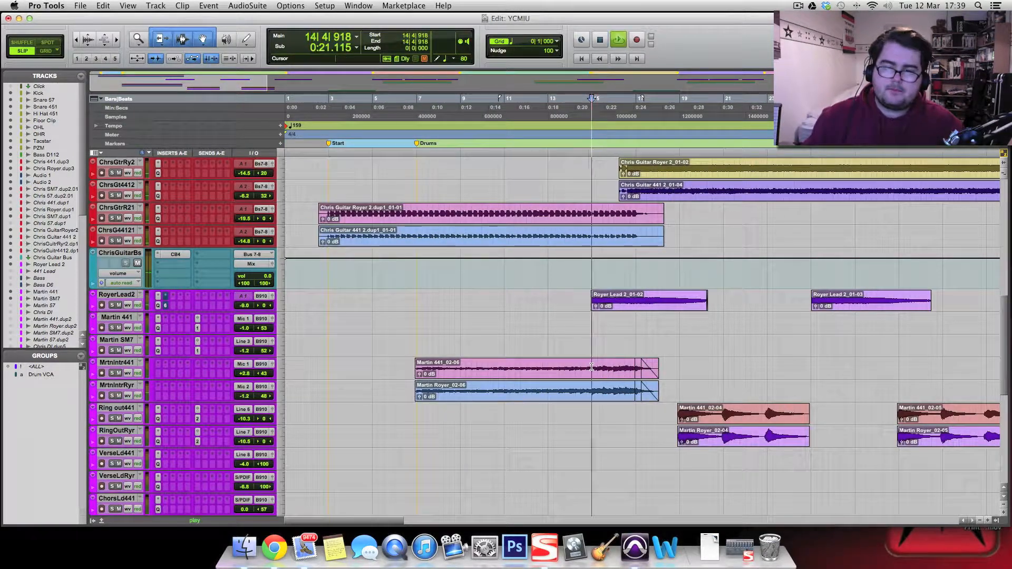
key(ctrl+bracketright)
key(ctrl+bracketright)
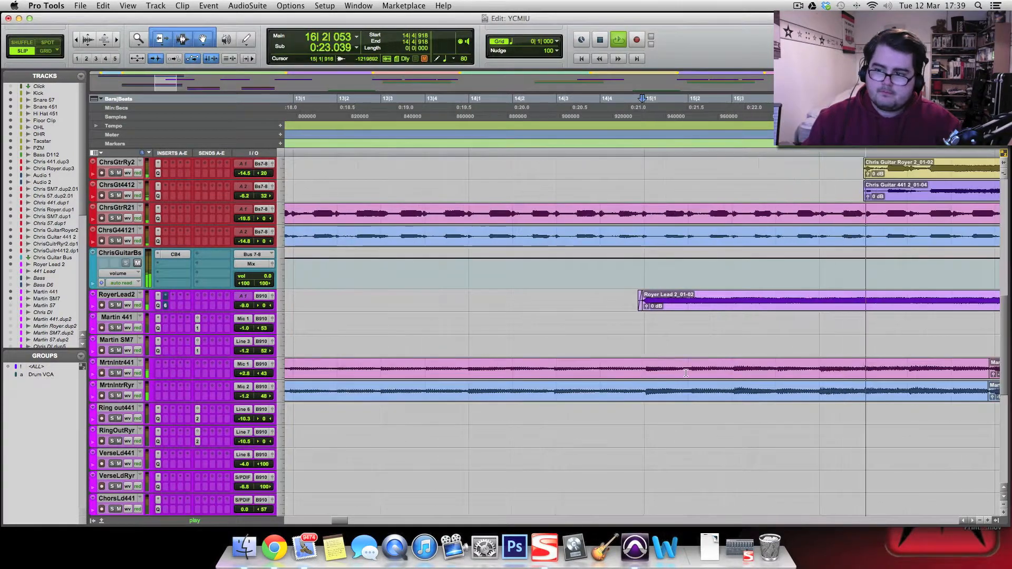
key(space)
- Lower the clip gain of the MrtnIntr441 ending to -11.3 dB and the MrtnIntrRyr ending to -13.4 dB, and audition from 15|4|032
drag(819, 374, 820, 402)
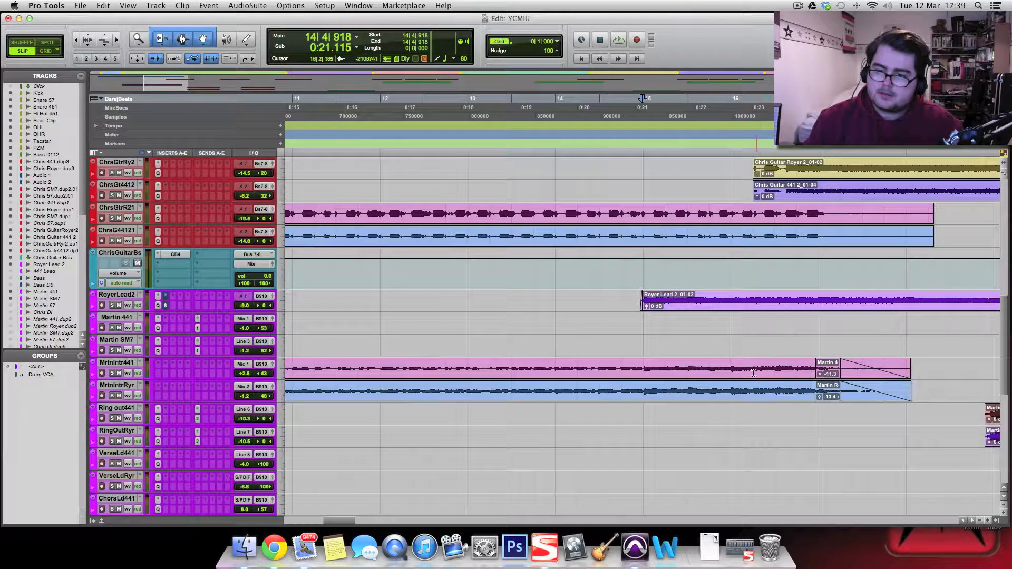
click(710, 367)
key(space)
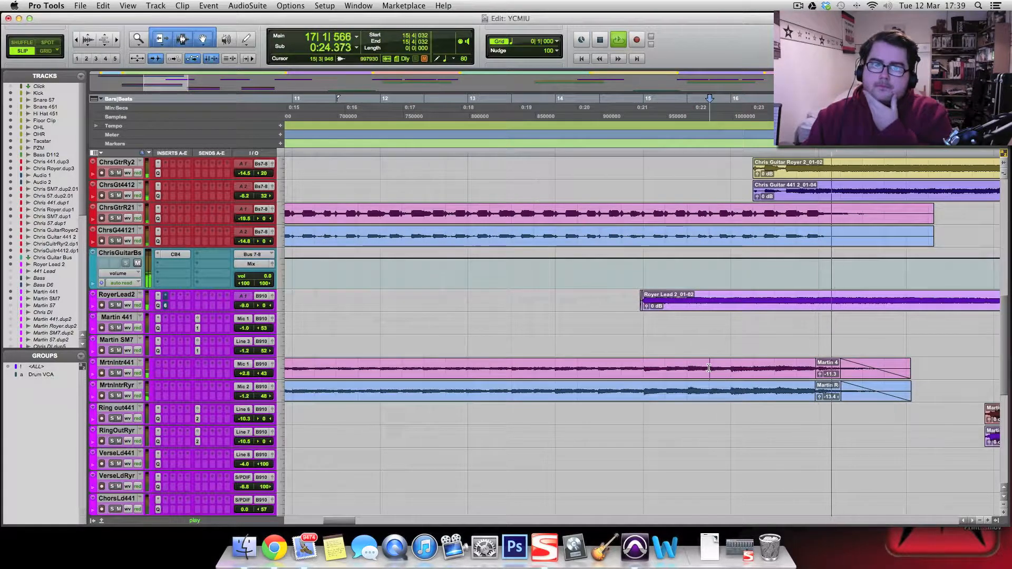
key(r)
key(r)
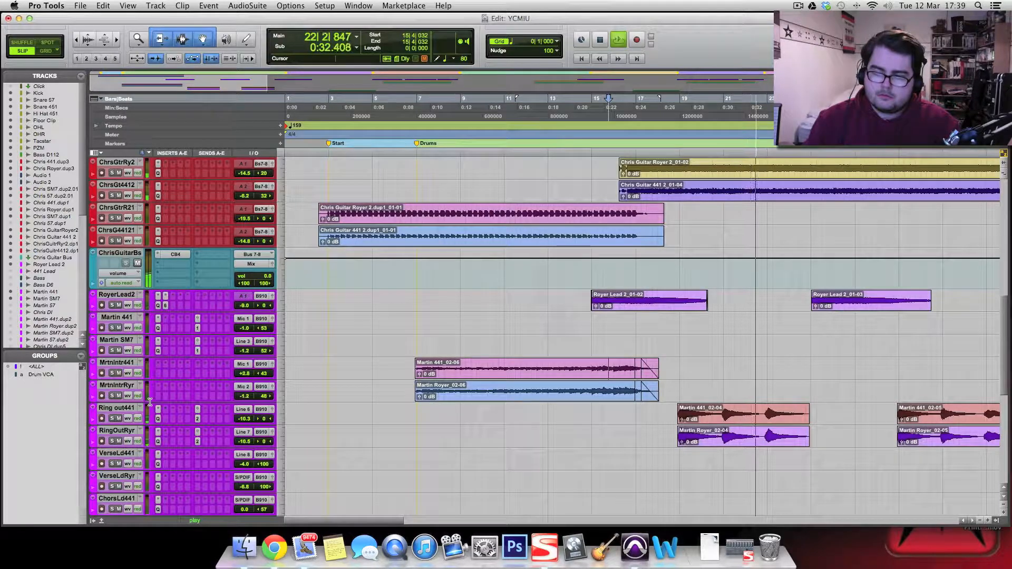
key(space)
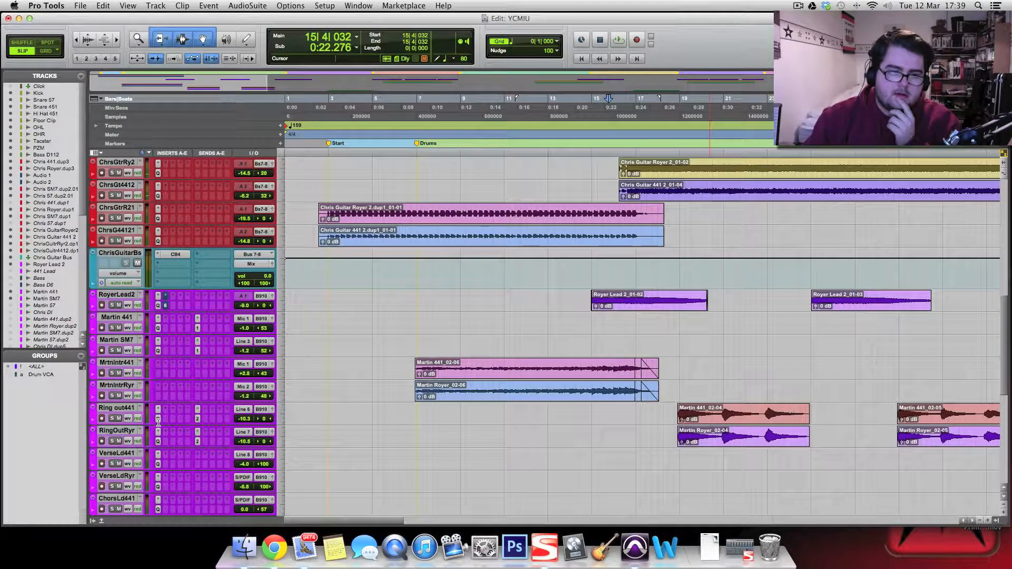
- Check the EQ on the Ring out441 track and insert a mono BF-76 compressor after it
click(158, 418)
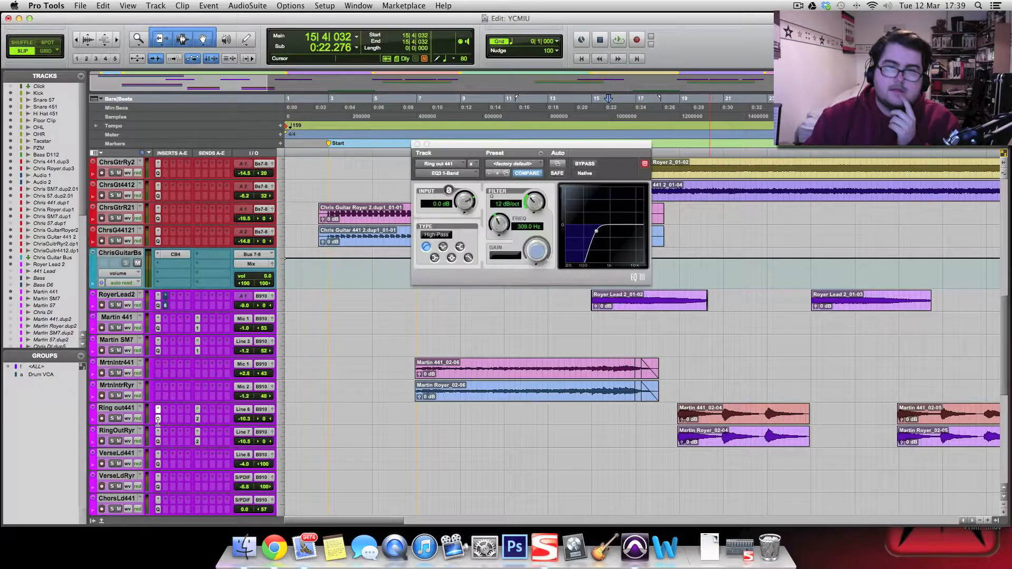
click(416, 145)
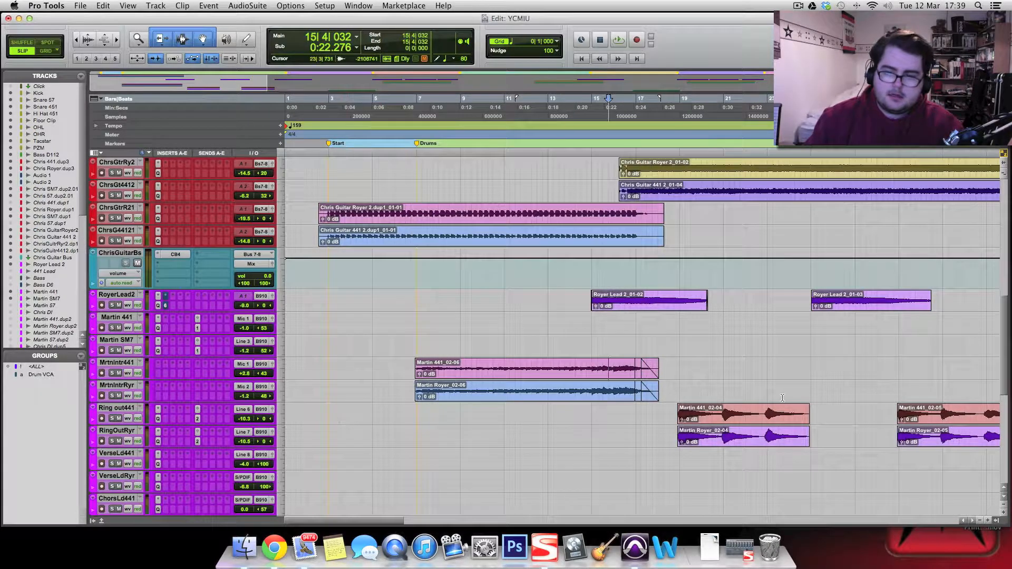
click(170, 414)
mouse_move(185, 427)
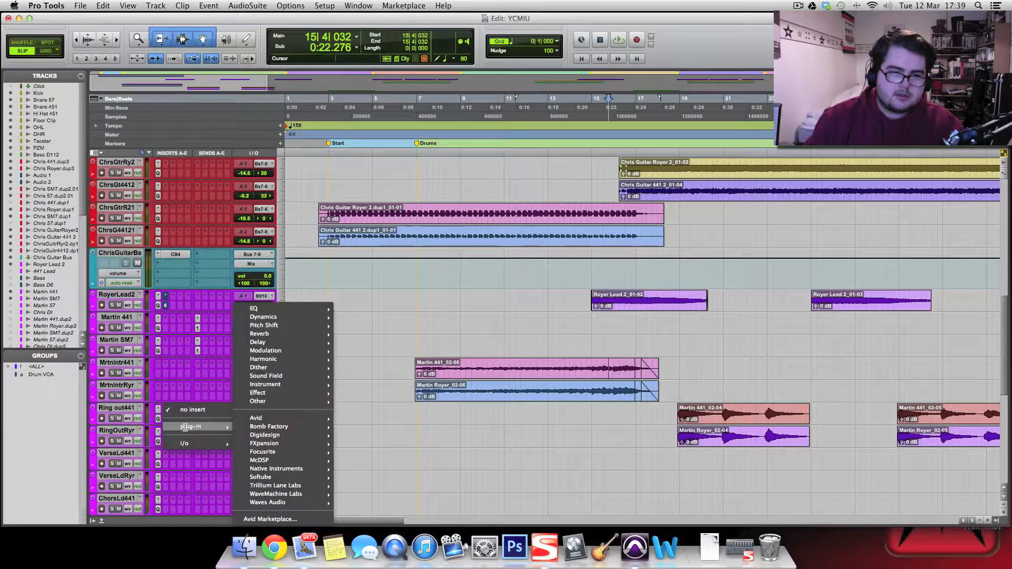
mouse_move(295, 309)
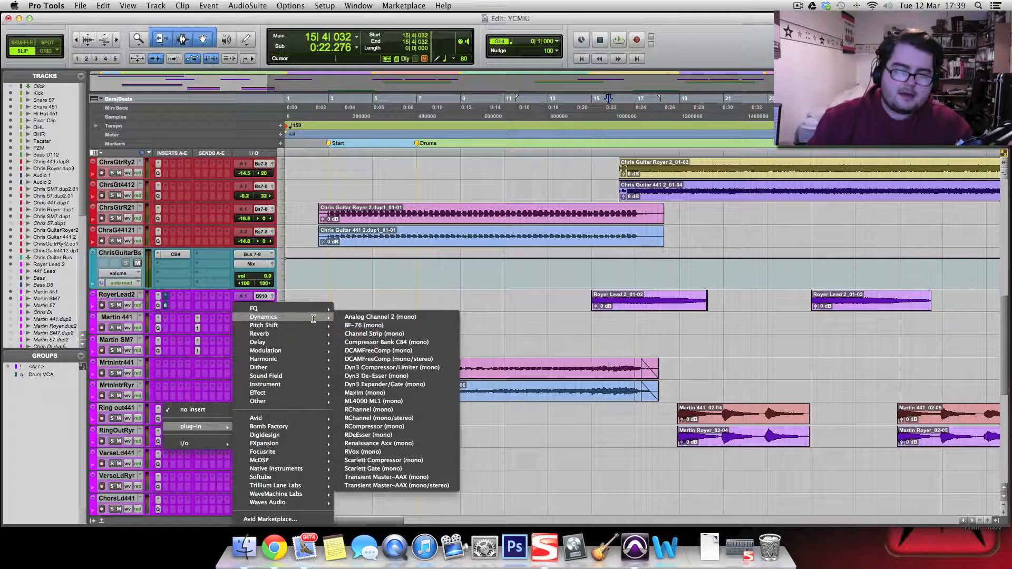
click(395, 327)
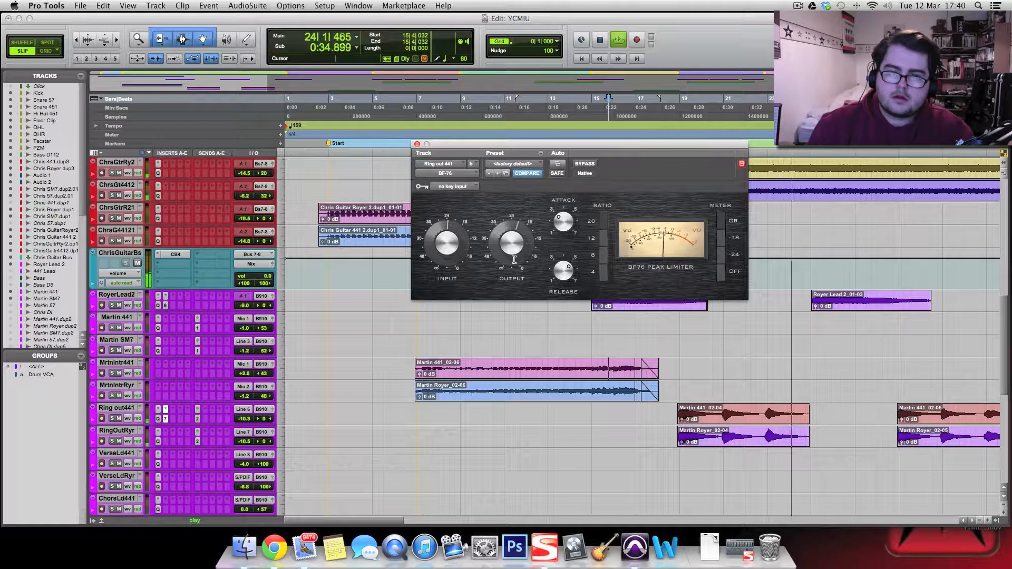
- Play the ring-out section from 18|4|234 and solo the Ring out441 track to hear the BF-76
key(space)
key(space)
key(space)
click(675, 408)
key(space)
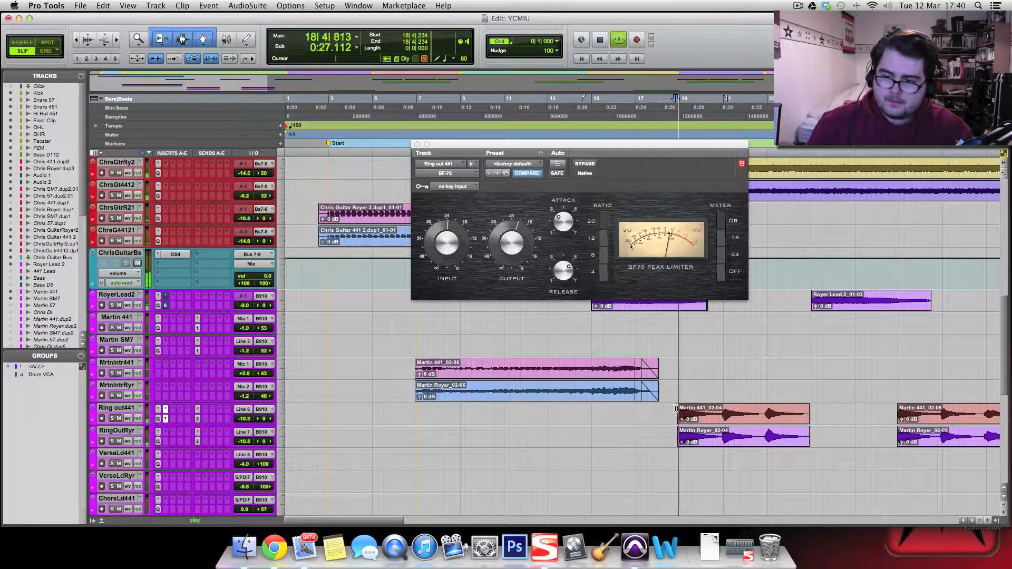
click(111, 418)
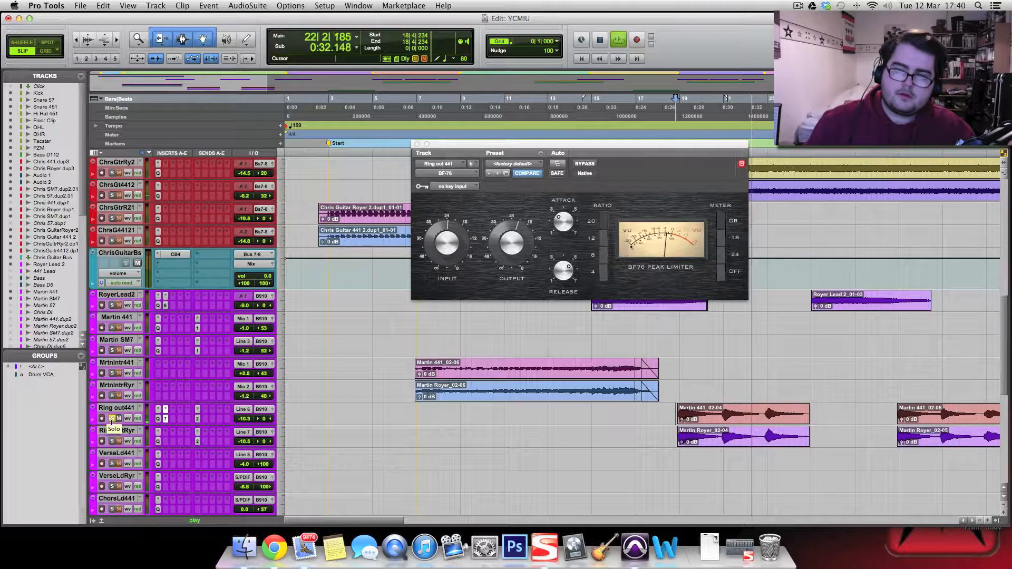
- Try the BF-76 attack on Ring out441 and lower its release to about 4 while listening in solo
click(563, 224)
drag(563, 225, 562, 231)
drag(562, 272, 561, 295)
key(space)
key(space)
- Copy the BF-76 to RingOutRyr and solo that track together with Ring out441, then close the plug-in
click(112, 441)
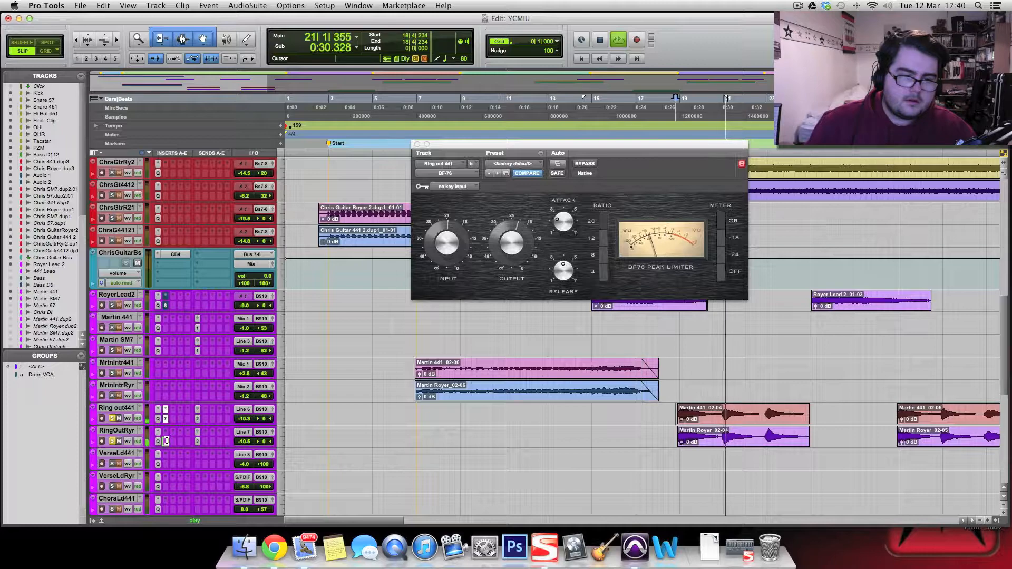
click(416, 144)
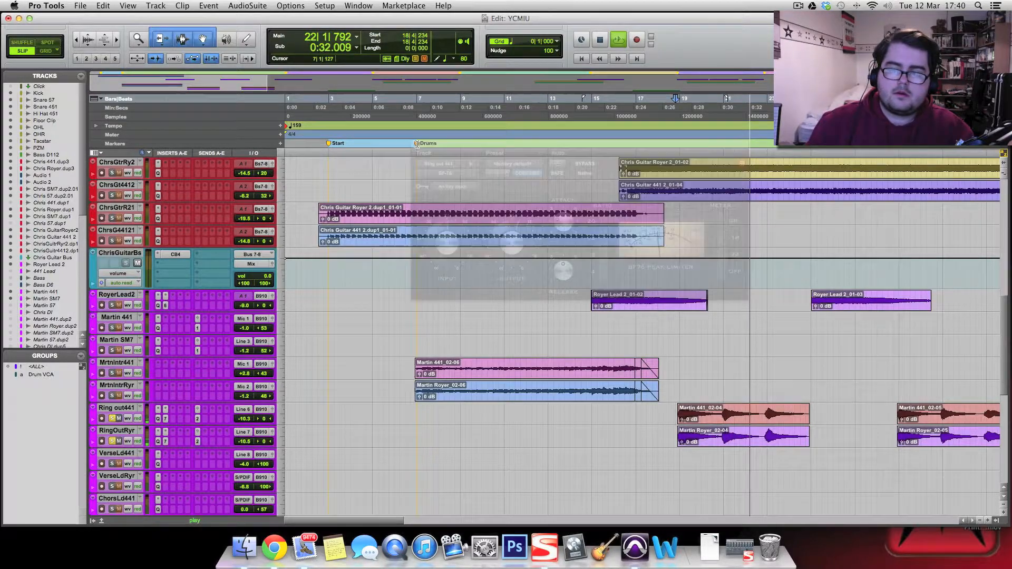
key(space)
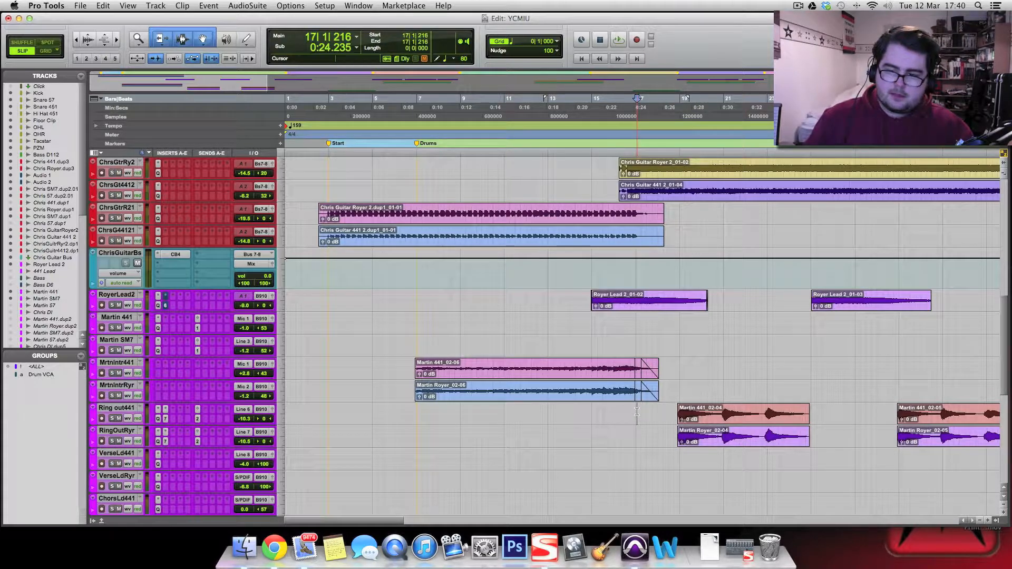
- Audition the full mix from 17|1|216 and raise the Ring out441 volume to -5.8 dB and RingOutRyr to -6.8 dB
key(space)
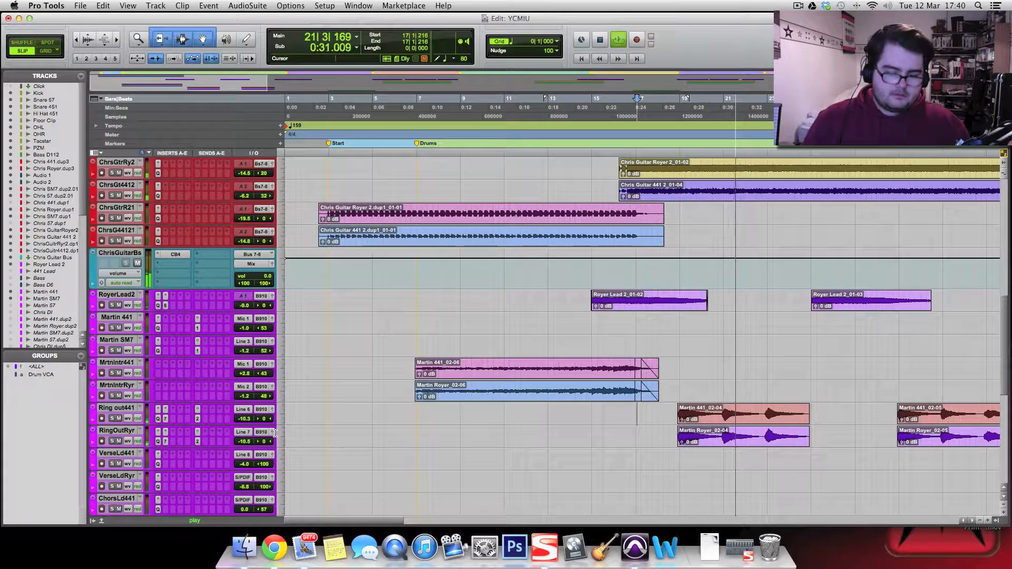
key(space)
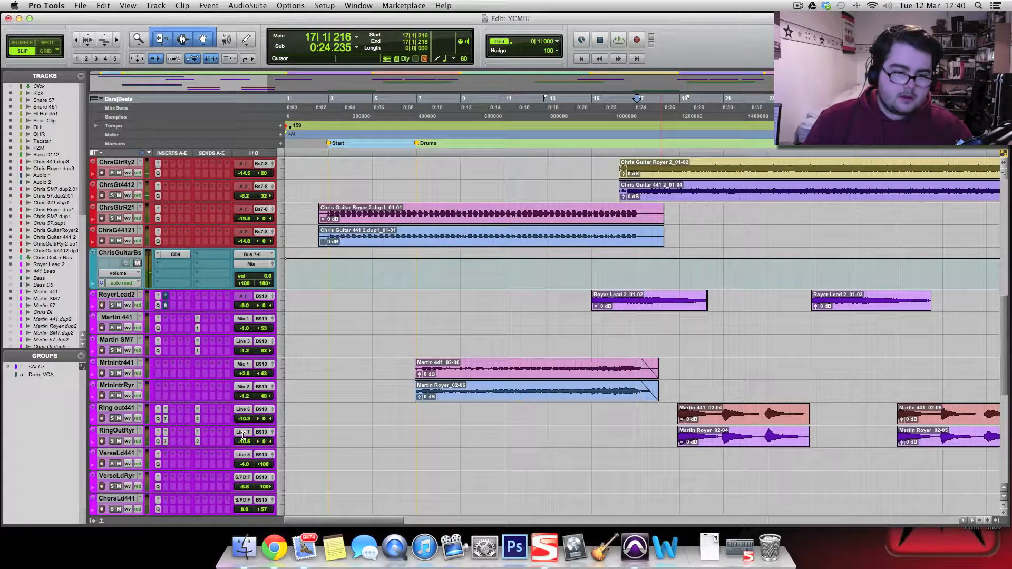
key(super+equal)
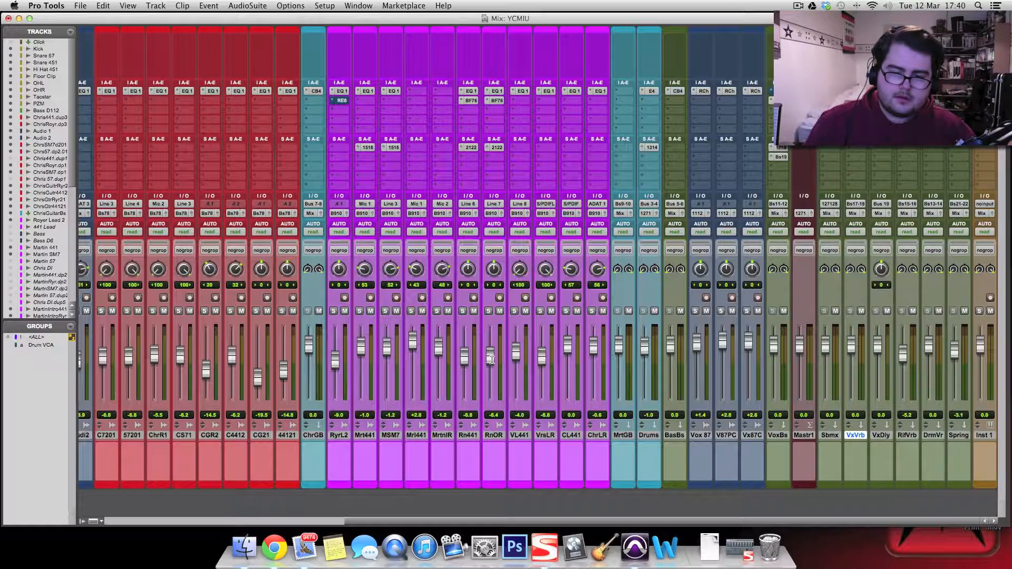
key(space)
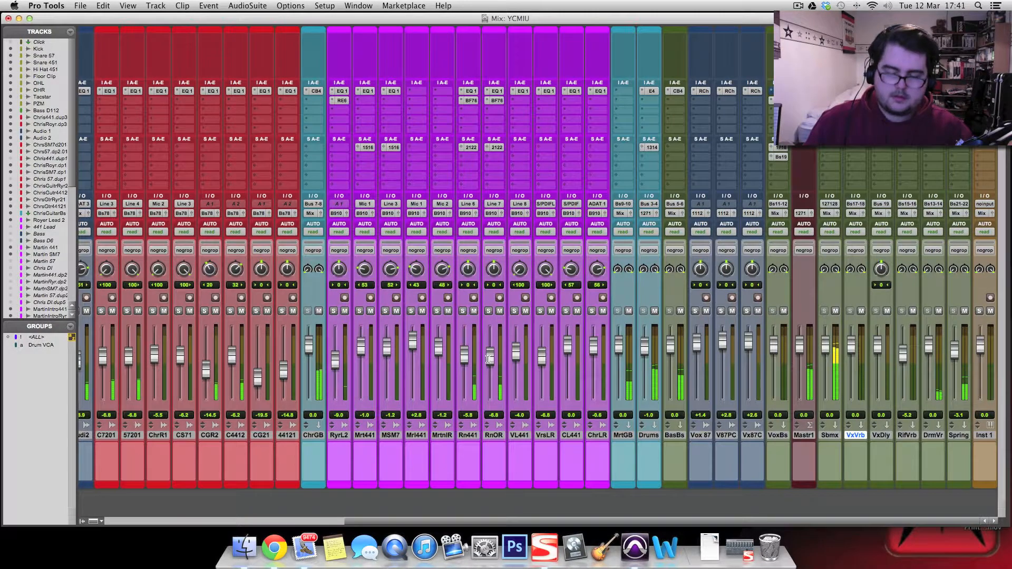
key(super+equal)
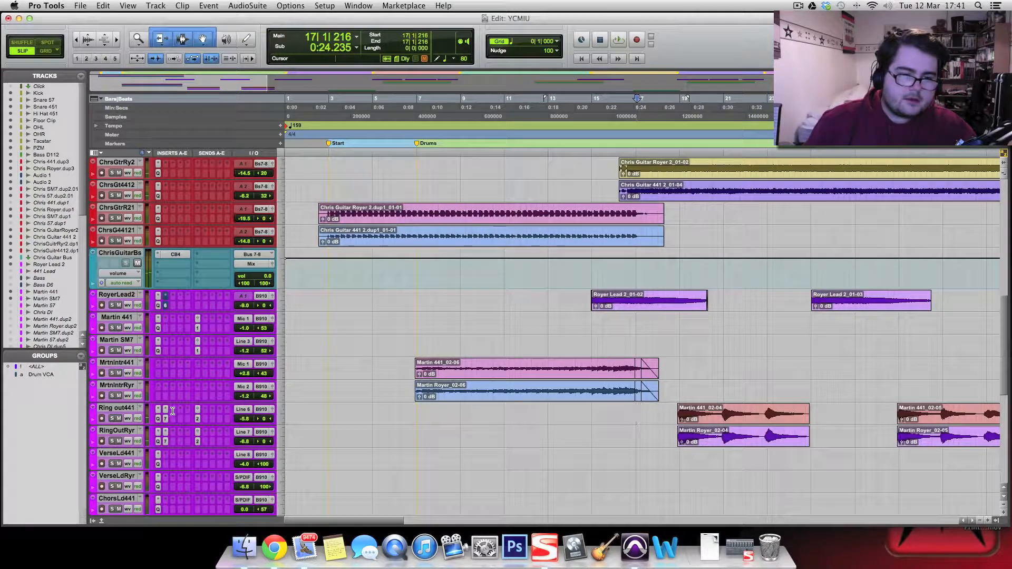
- Insert a mono FilterBank P4 EQ on the Ring out441 track after the BF-76
click(172, 411)
mouse_move(211, 426)
mouse_move(277, 311)
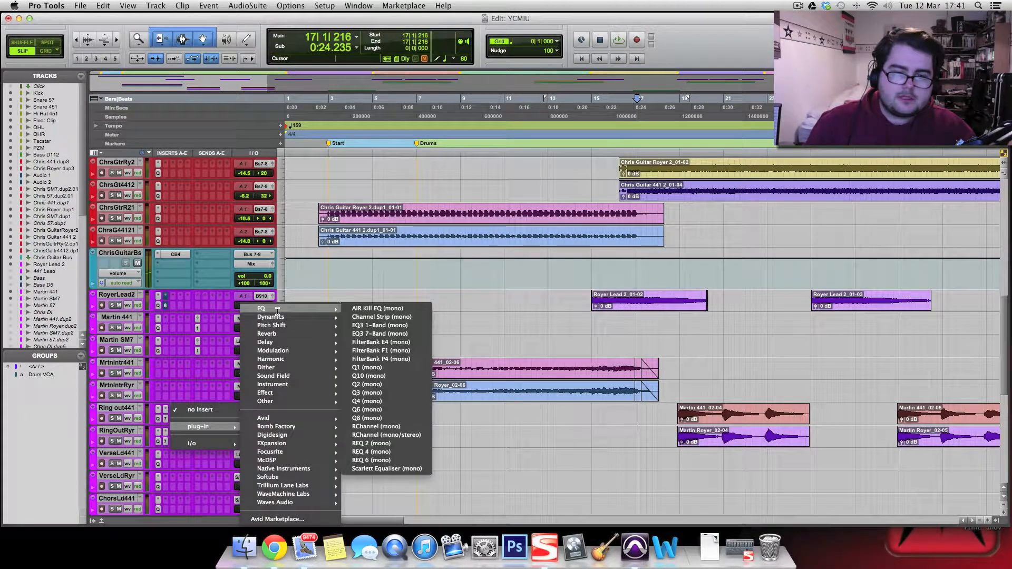
click(402, 353)
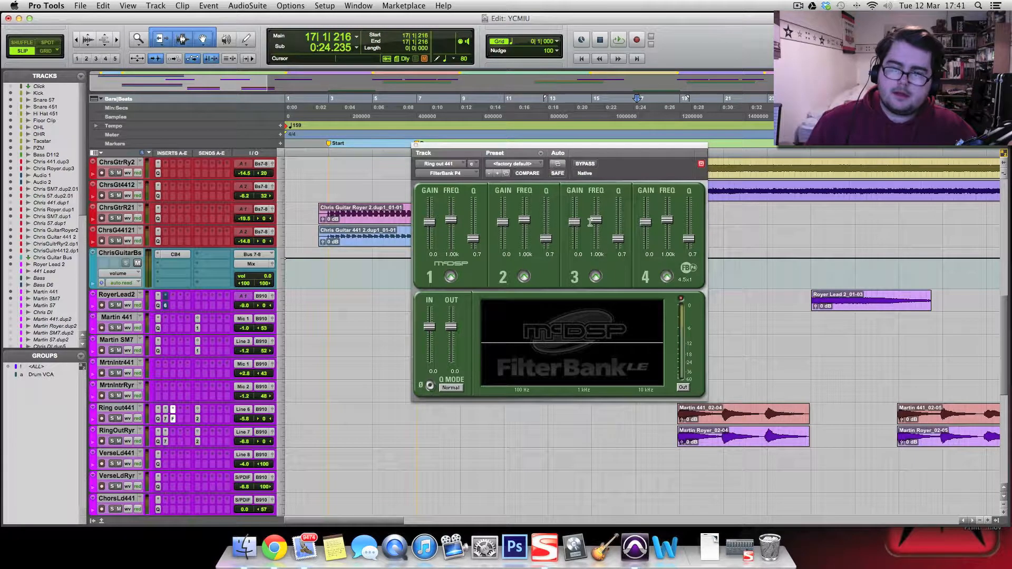
- Boost band 3 of the Ring out441 FilterBank P4 by 4.6 at 1.37k with Q 1.2 during playback, and copy the EQ to RingOutRyr
double_click(691, 416)
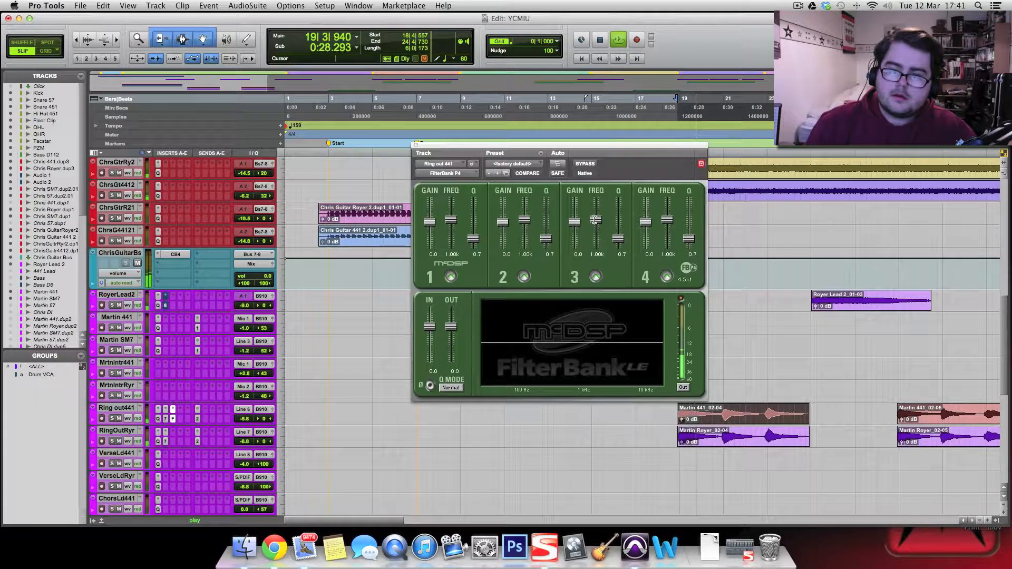
mouse_move(579, 223)
mouse_down()
mouse_move(575, 213)
mouse_move(598, 216)
mouse_move(578, 217)
mouse_move(615, 238)
mouse_move(596, 223)
mouse_up()
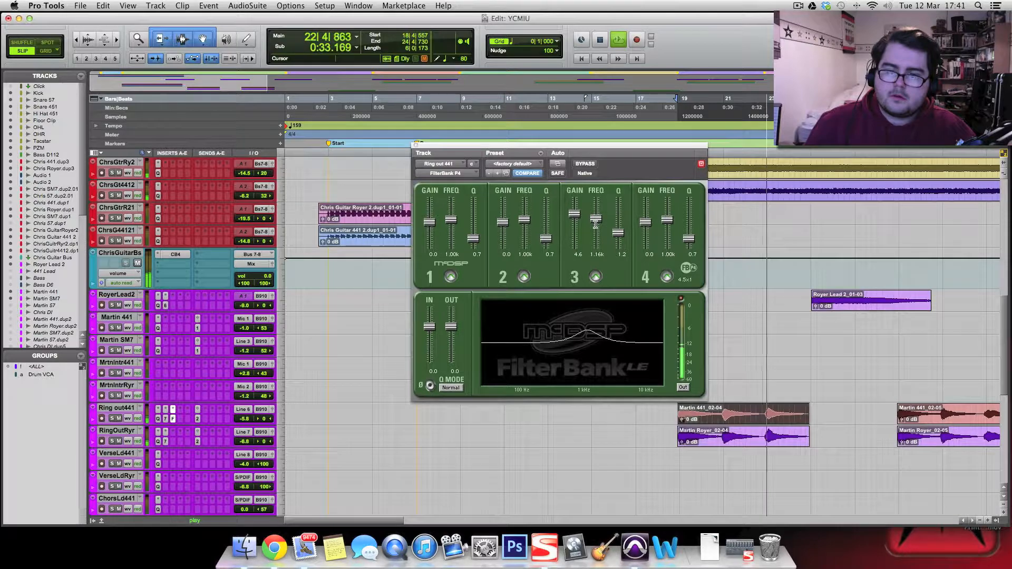
key(space)
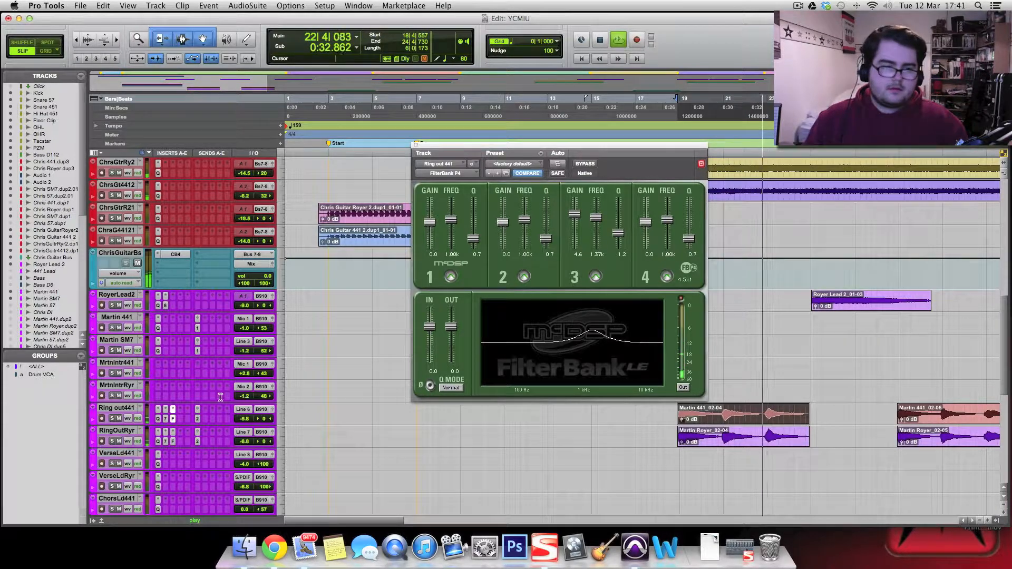
click(415, 145)
key(space)
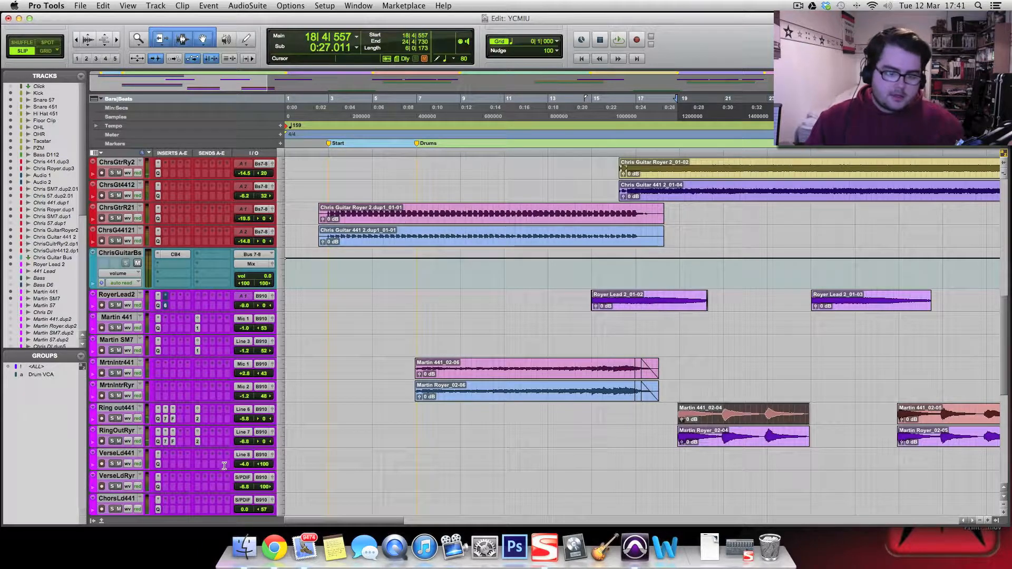
- Inspect the Ring out441 reverb send and open the AIR Spring Reverb on the Spring track
click(197, 418)
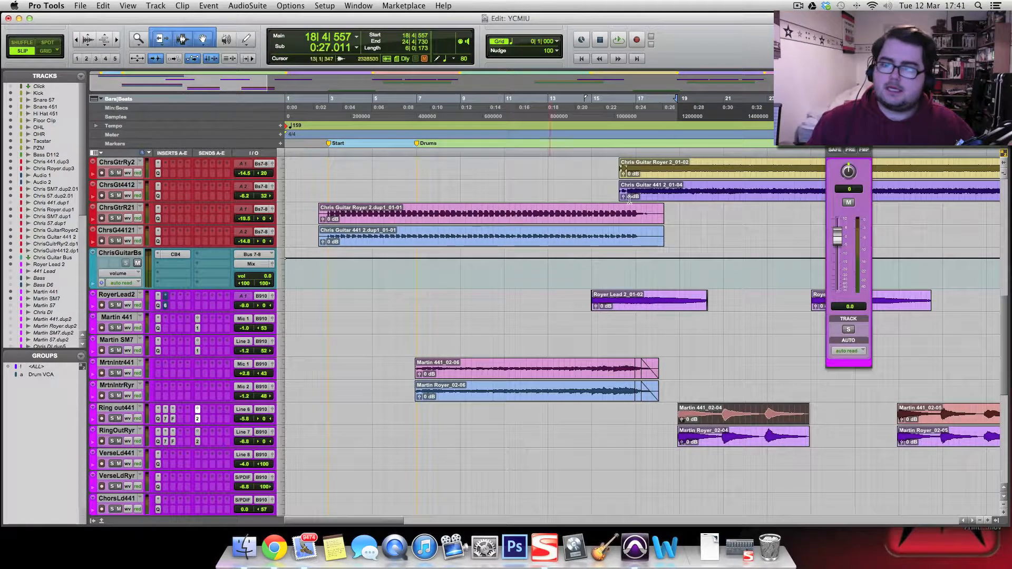
scroll(148, 431, down, 10)
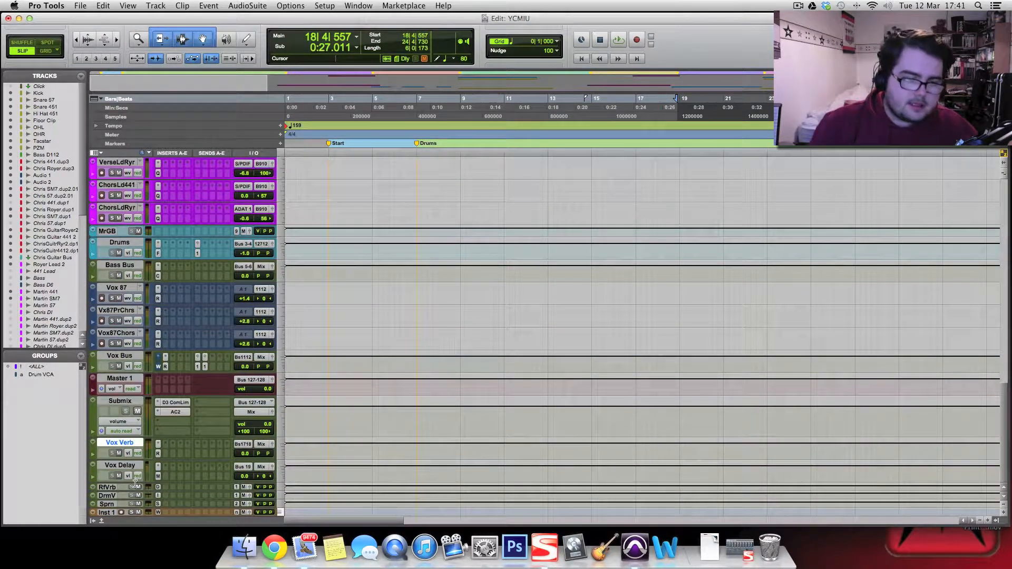
scroll(507, 316, down, 1)
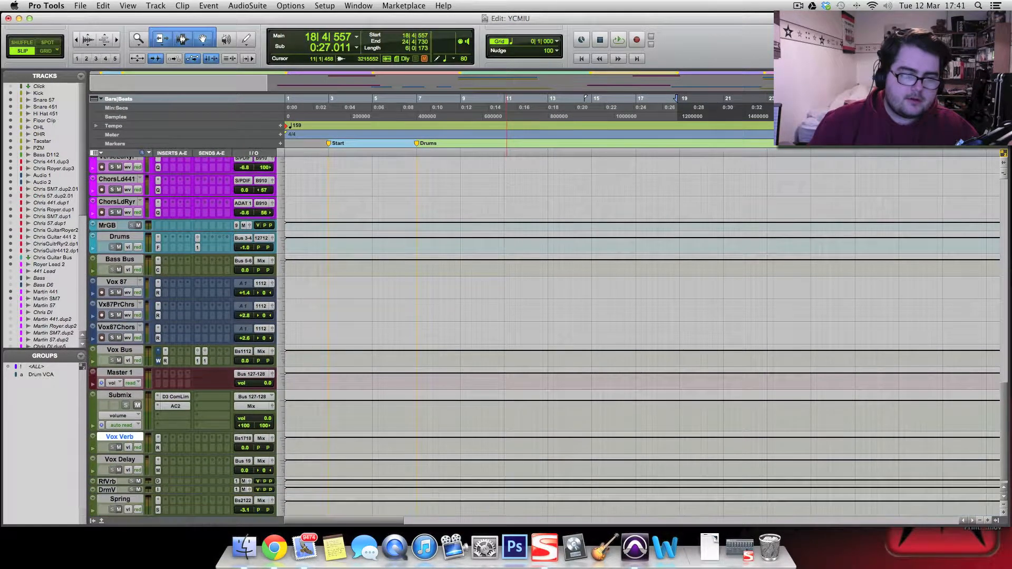
click(157, 509)
- Audition the spring reverb from 18|4|557 with Ring out441 and RingOutRyr soloed, and close the reverb plug-in
key(space)
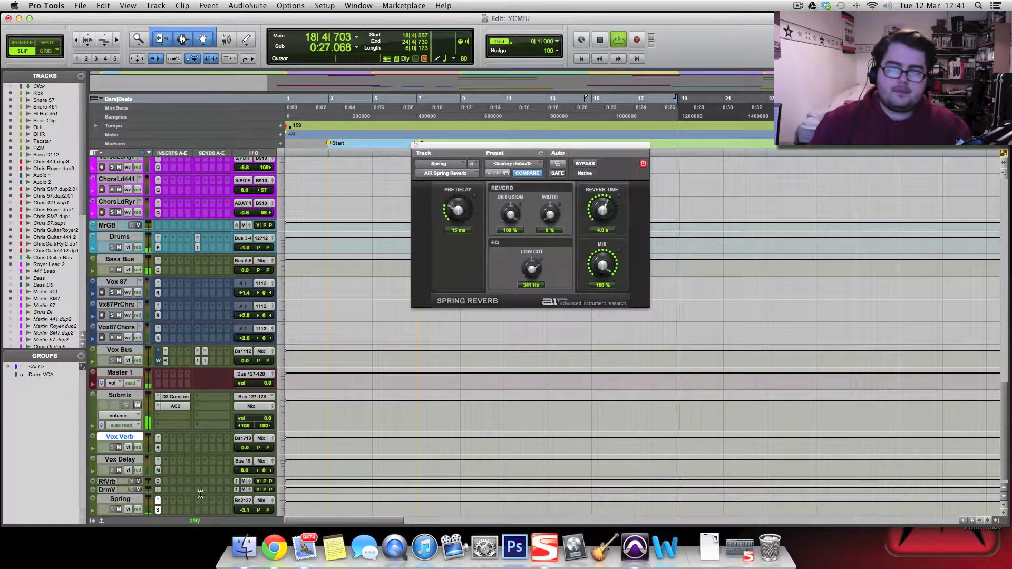
scroll(186, 501, up, 5)
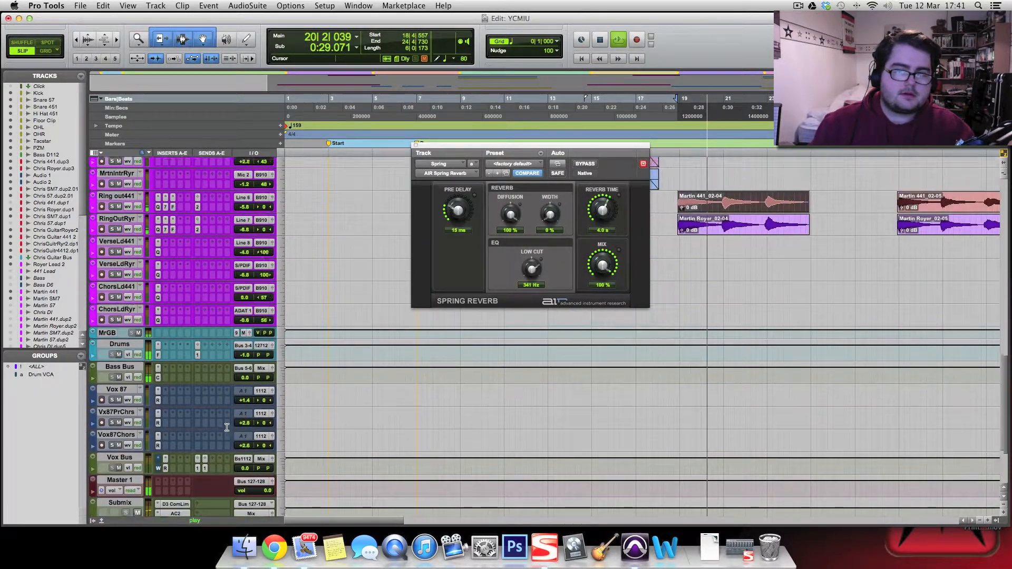
scroll(227, 427, up, 5)
click(112, 352)
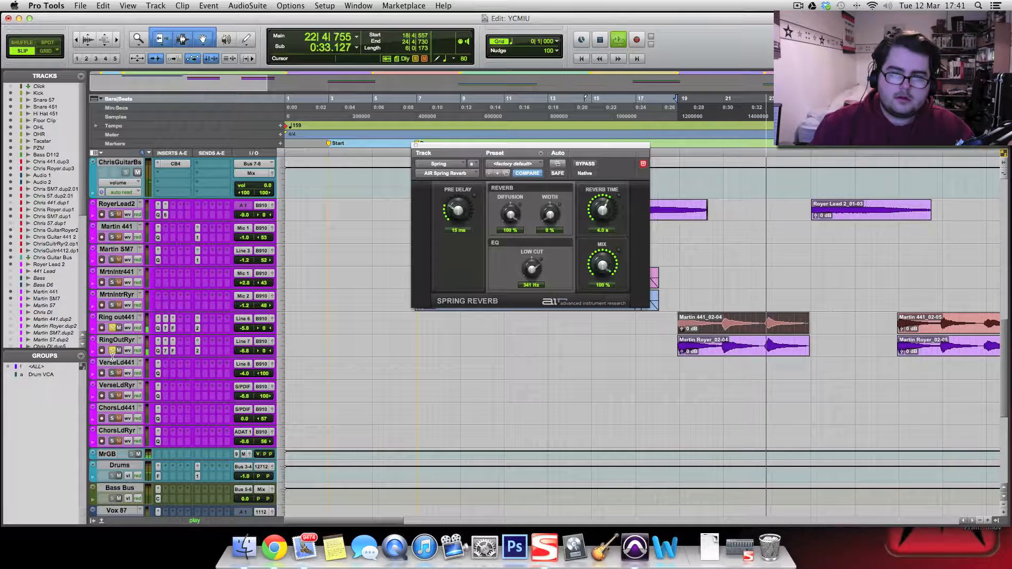
key(space)
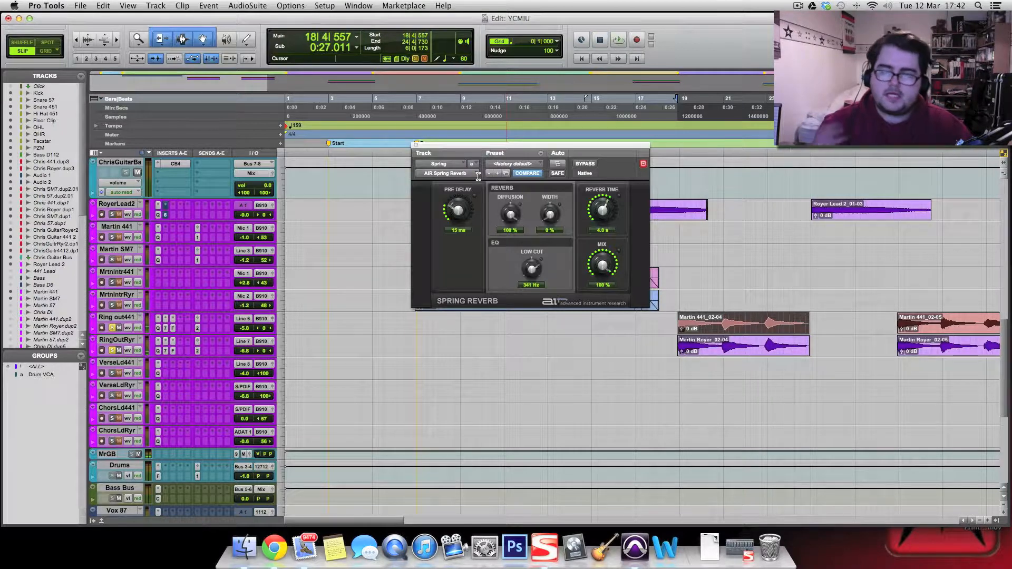
click(417, 147)
- Unsolo the ring-out tracks and audition the second ring-out passage in the full mix from 24|3|952
click(618, 342)
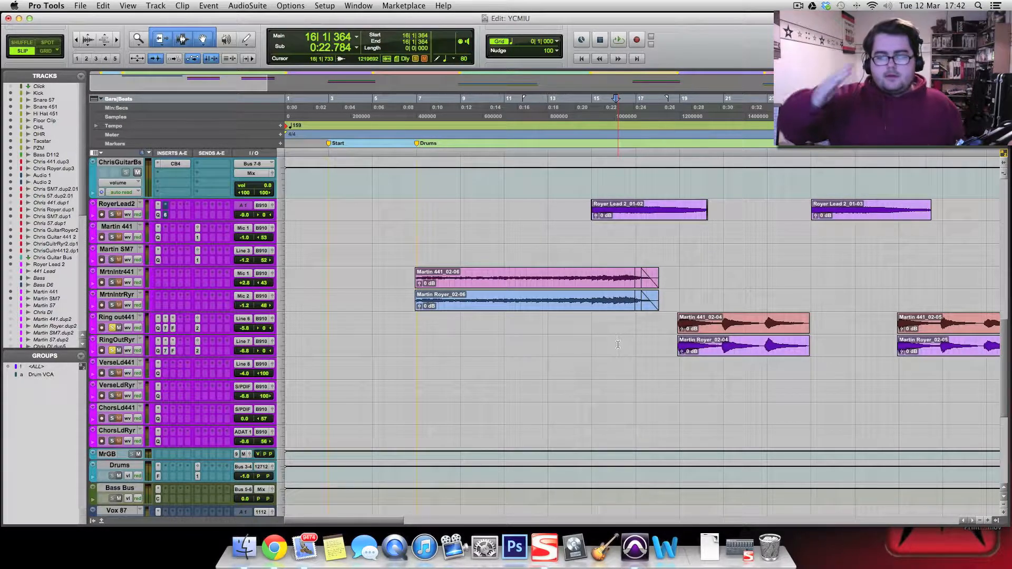
key(r)
key(r)
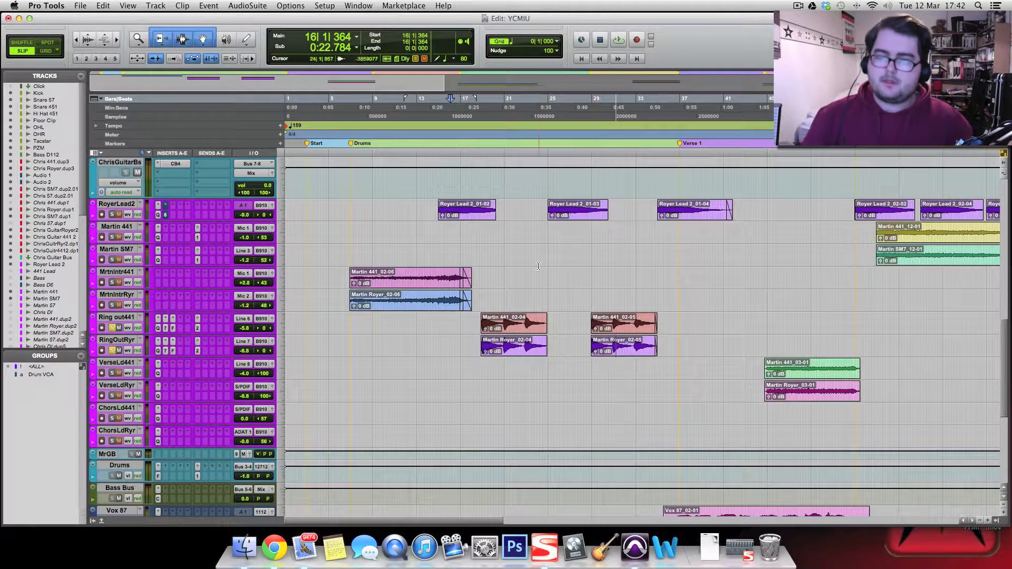
scroll(539, 339, down, 6)
scroll(381, 336, up, 5)
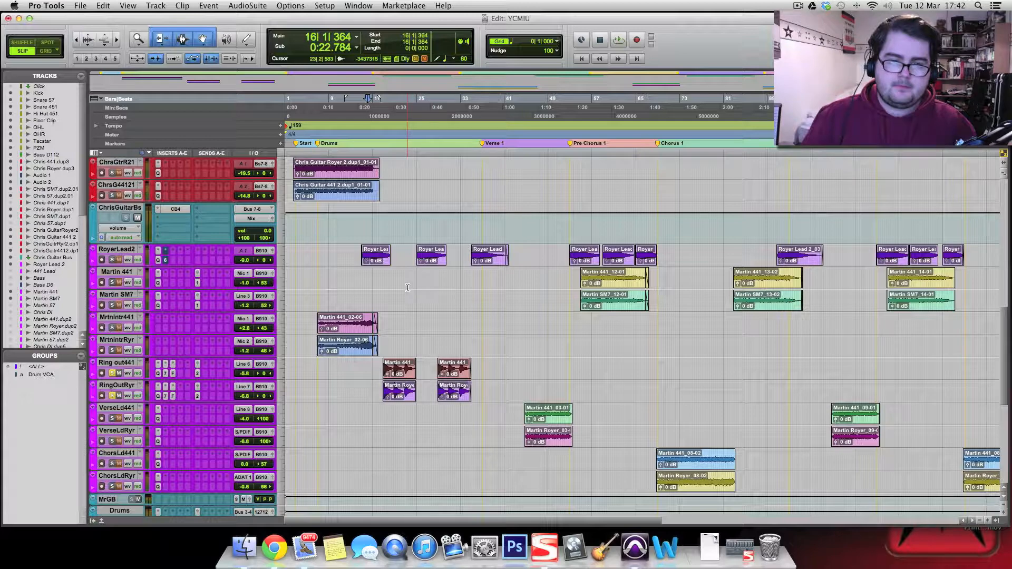
click(415, 298)
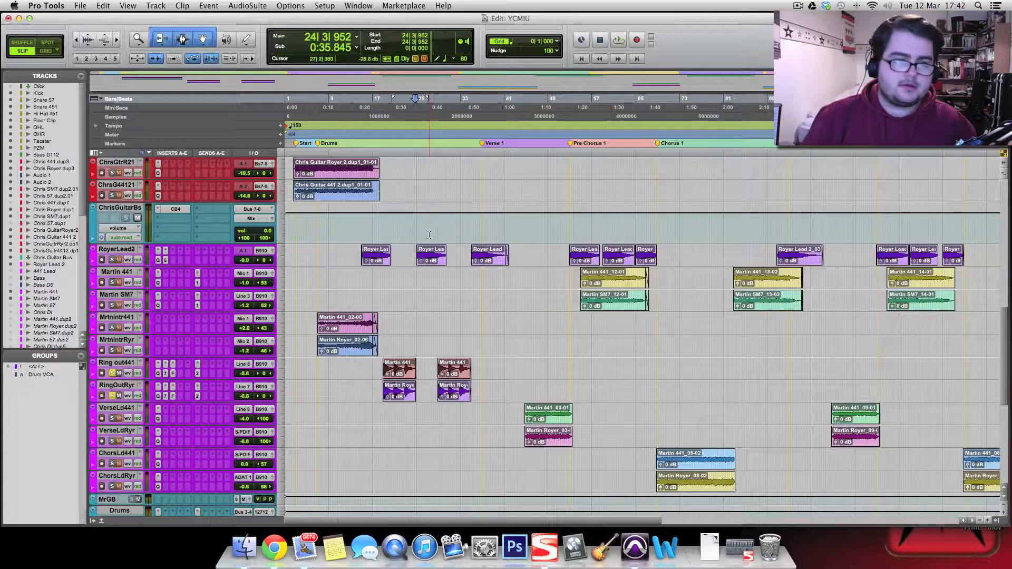
key(space)
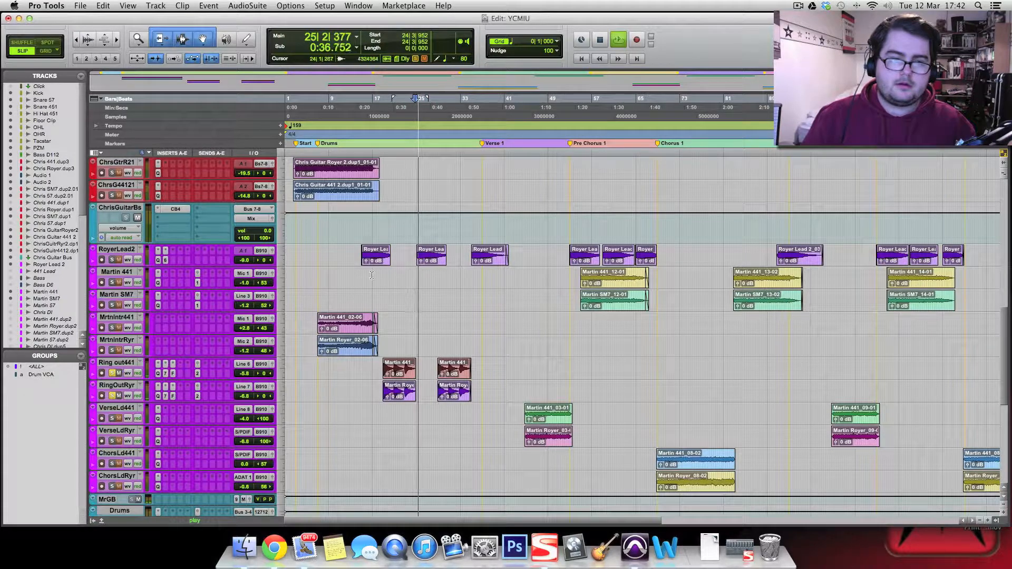
key(space)
key(space)
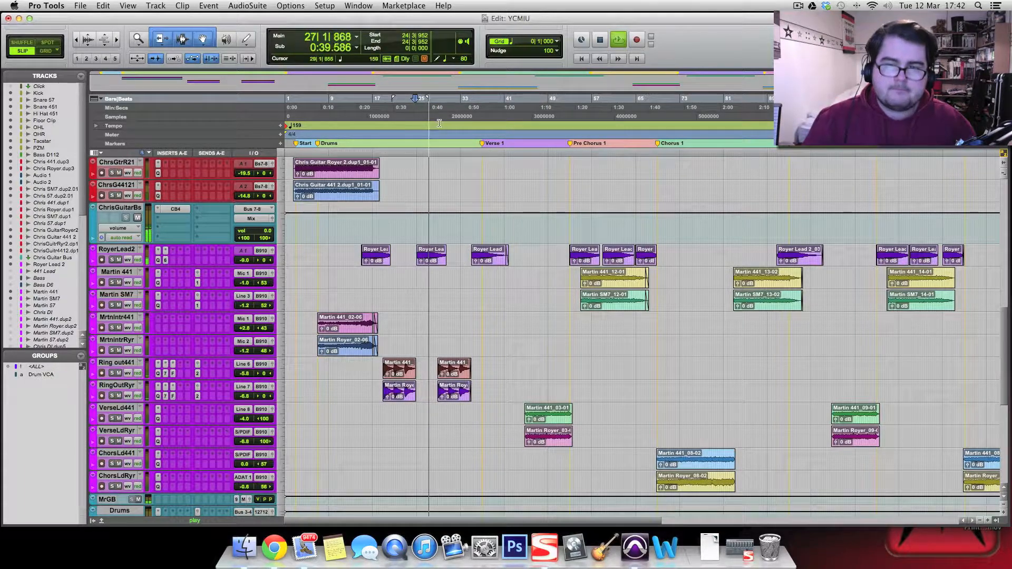
key(super+bracketright)
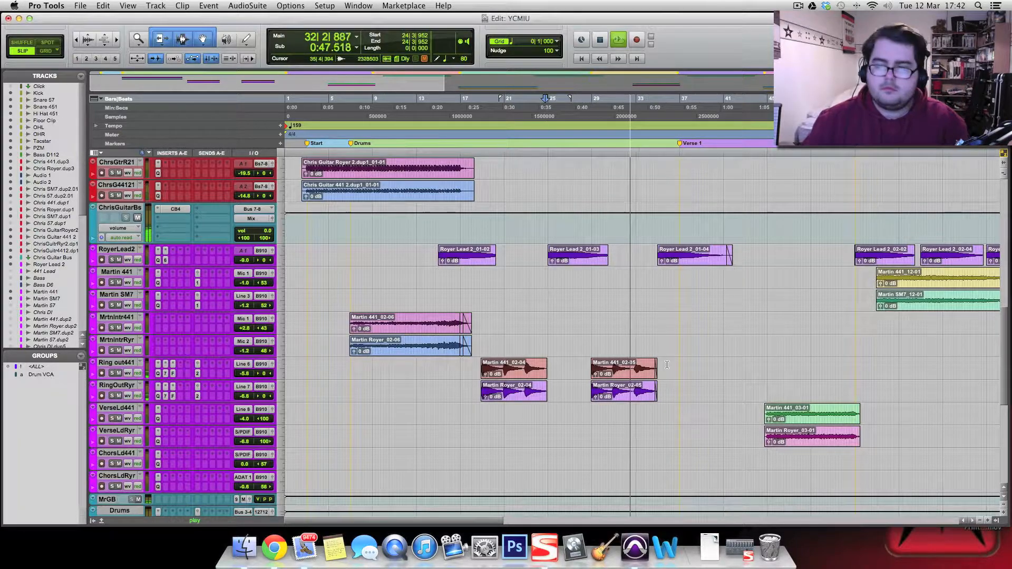
key(space)
key(r)
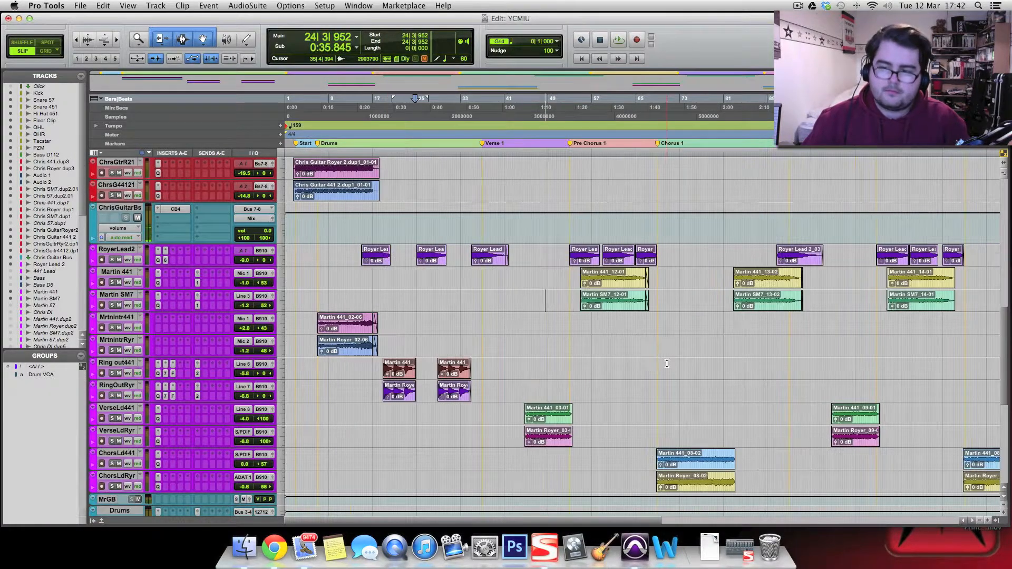
- Audition the Martin 441_03-01 verse clip and raise the VerseLd441 volume to -2.5 dB and VerseLdRyr to -3.7 dB
click(546, 414)
key(space)
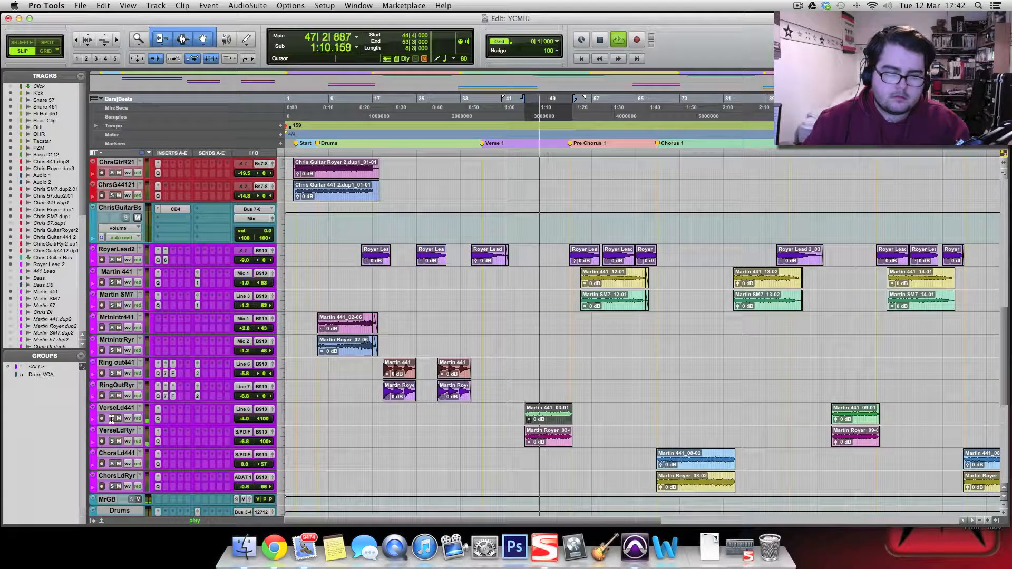
scroll(385, 419, down, 2)
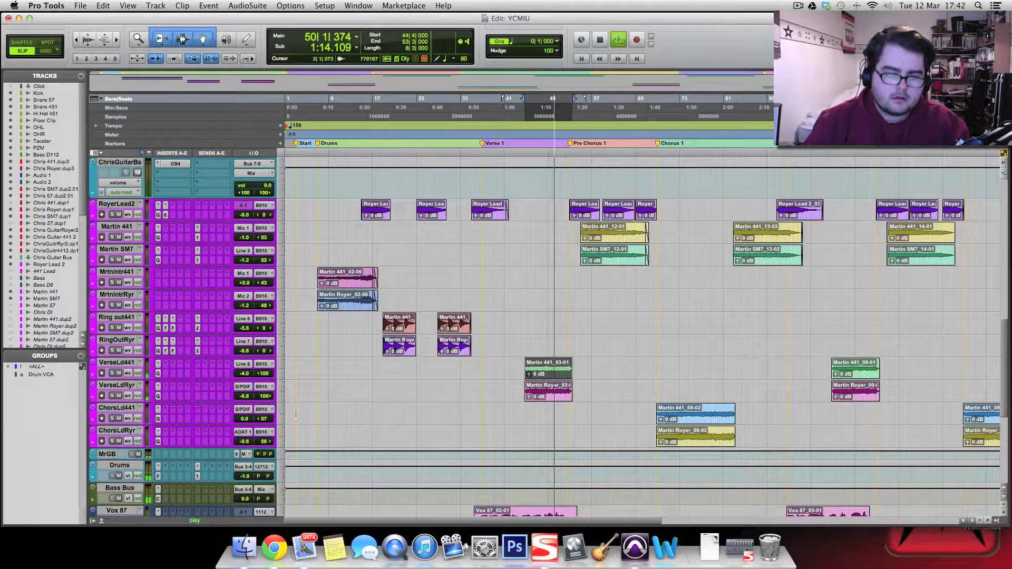
key(super+equal)
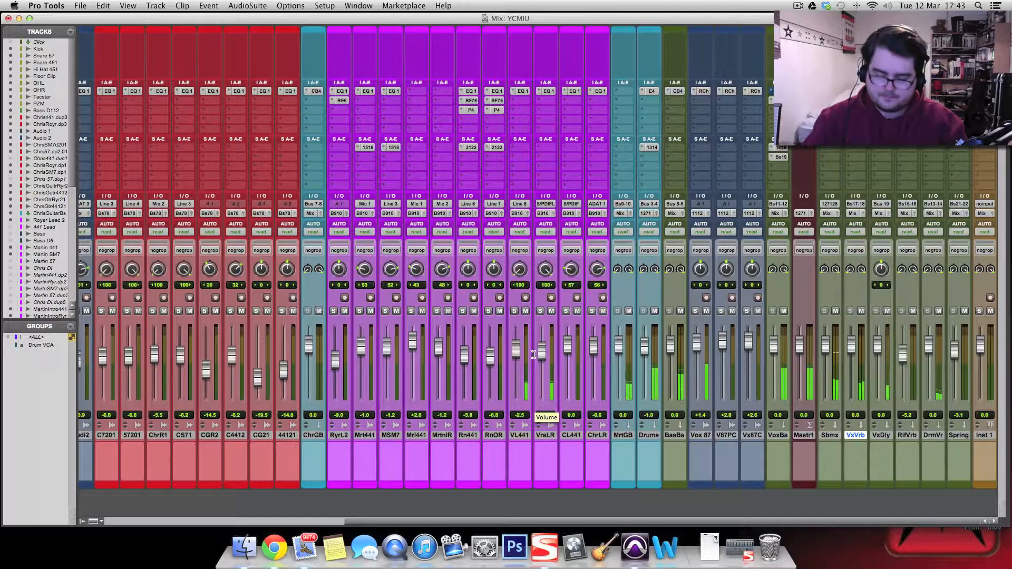
key(super+equal)
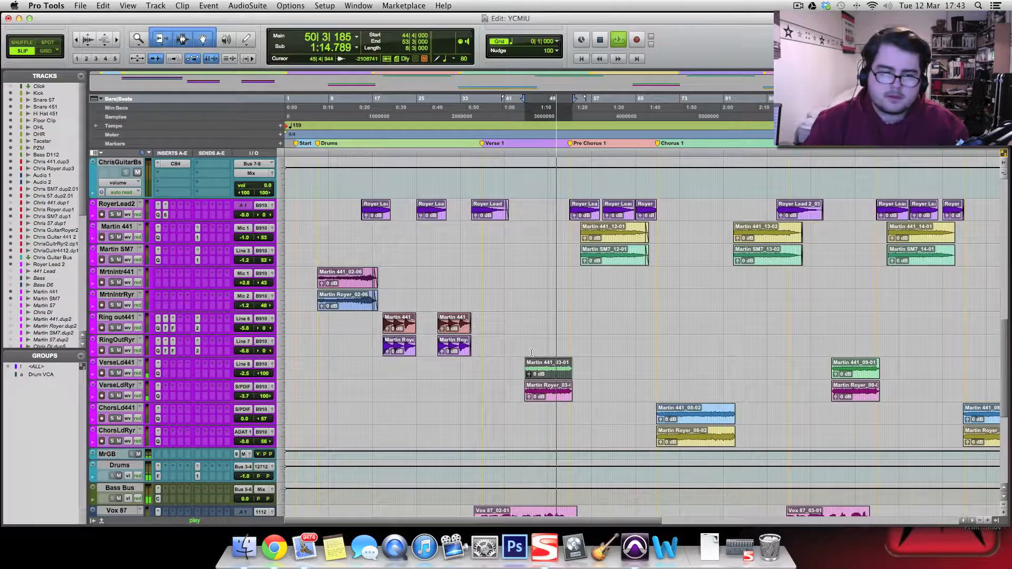
scroll(530, 364, down, 4)
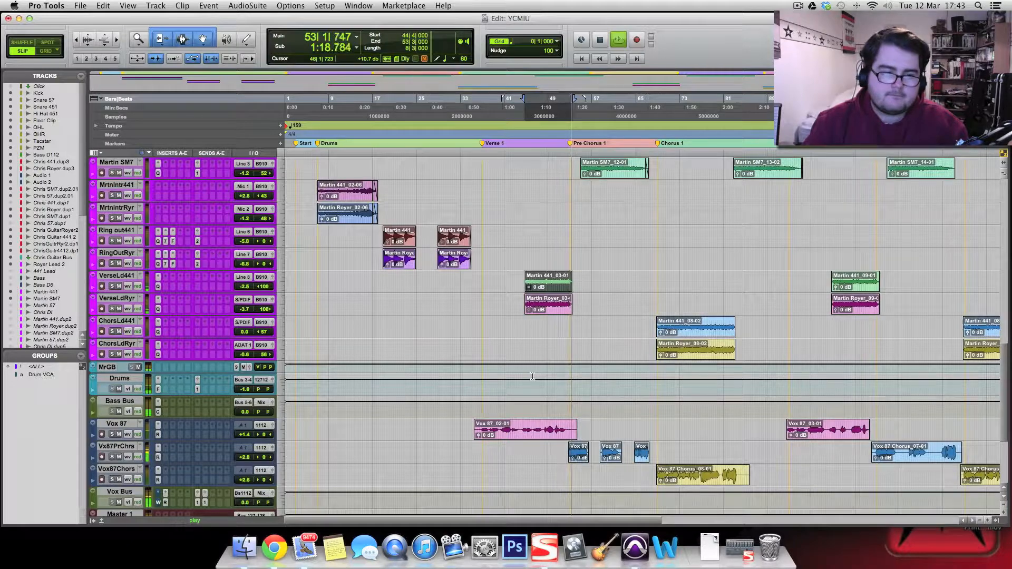
key(space)
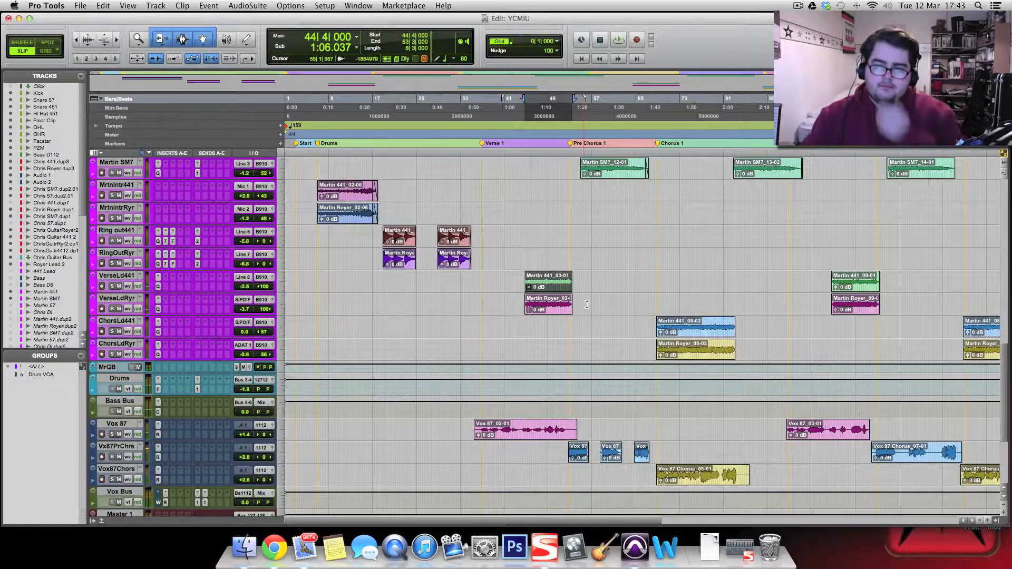
- Audition the chorus lead guitars from 68|2|198, checking ChorsLd441 and ChorsLdRyr in solo
click(601, 327)
scroll(570, 385, up, 4)
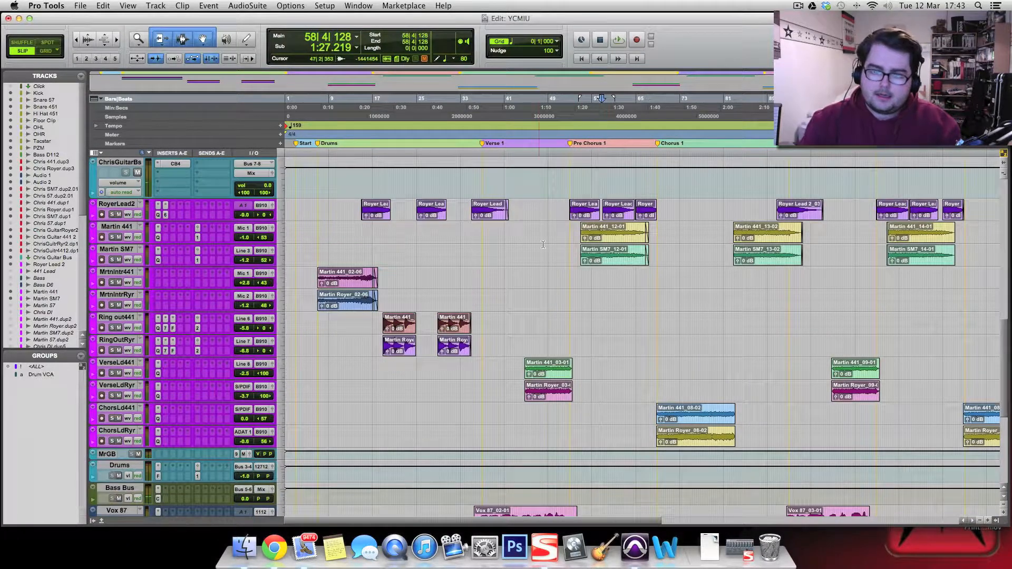
click(578, 230)
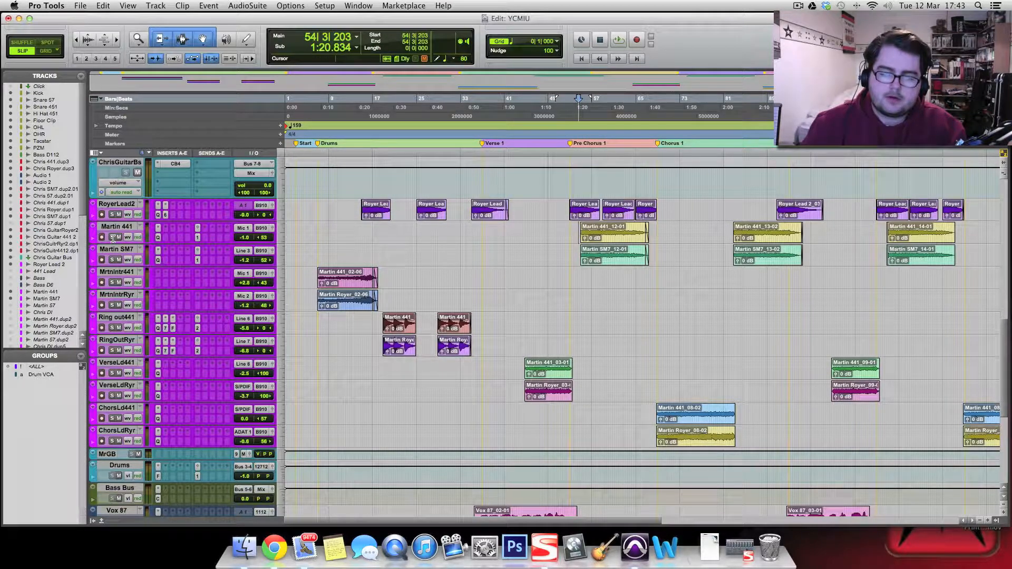
scroll(672, 346, down, 4)
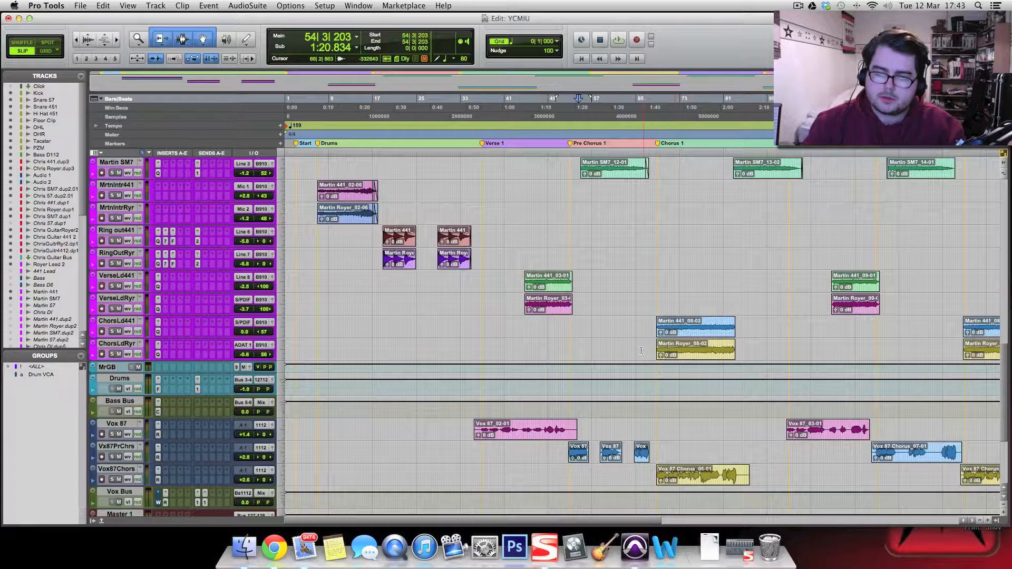
click(654, 322)
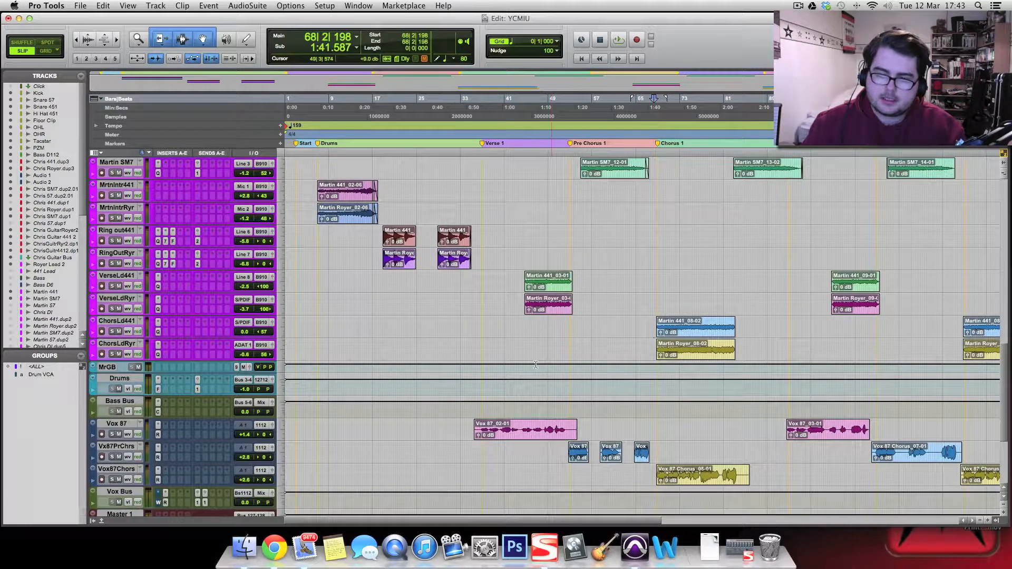
key(space)
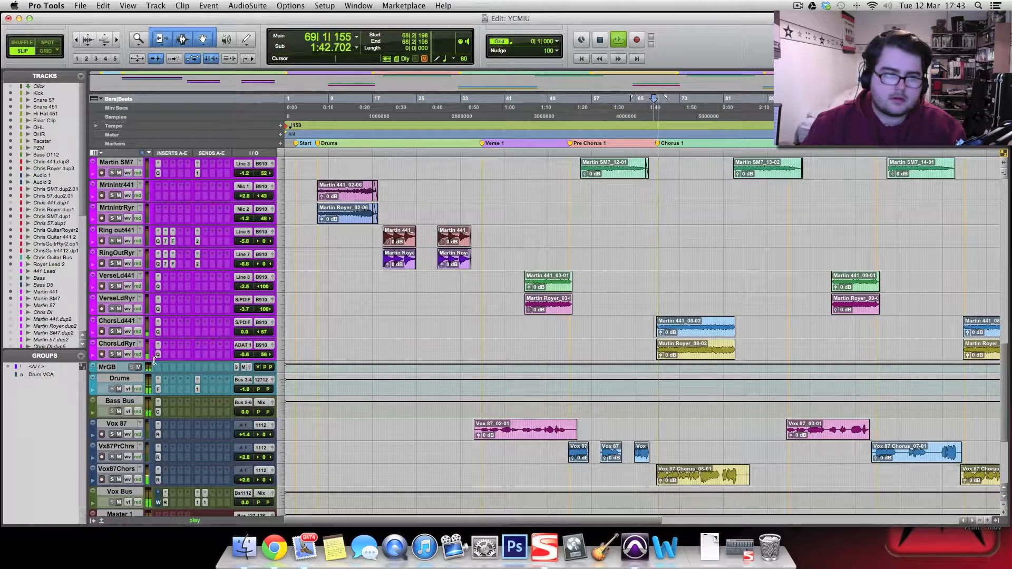
click(111, 331)
click(112, 353)
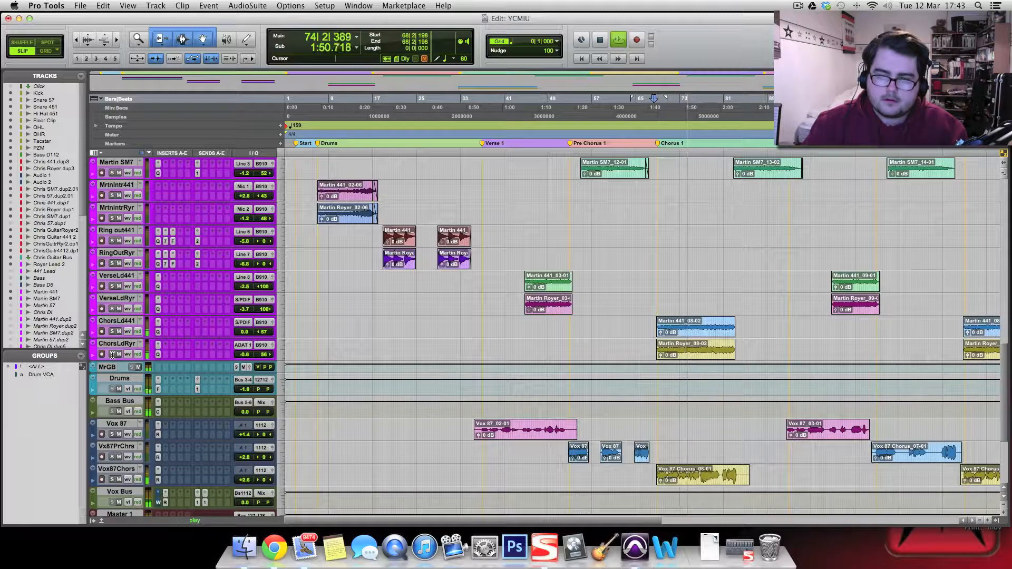
key(space)
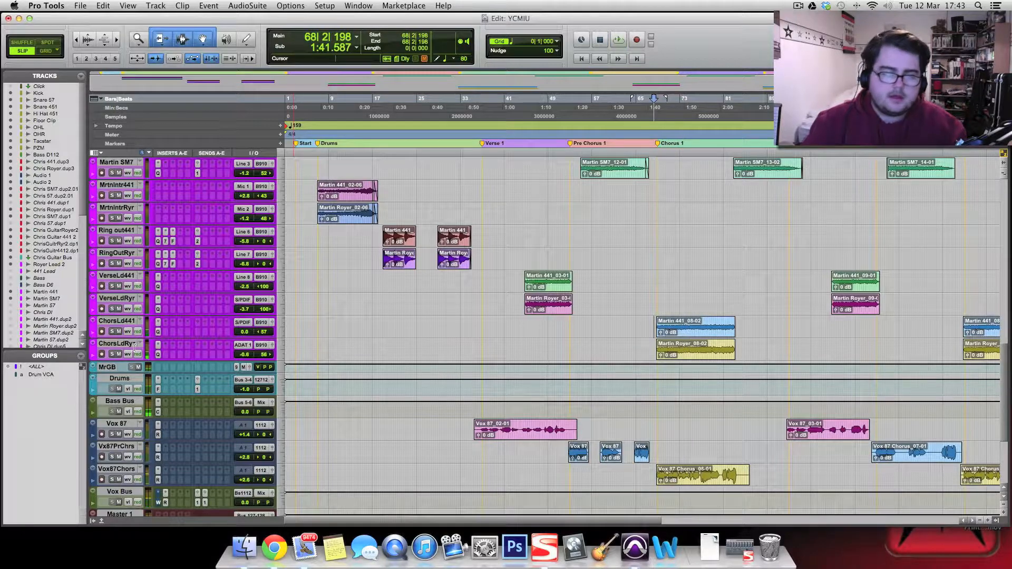
- Insert a mono FilterBank P4 EQ on the ChorsLd441 track in the next free insert slot
click(167, 323)
mouse_move(200, 340)
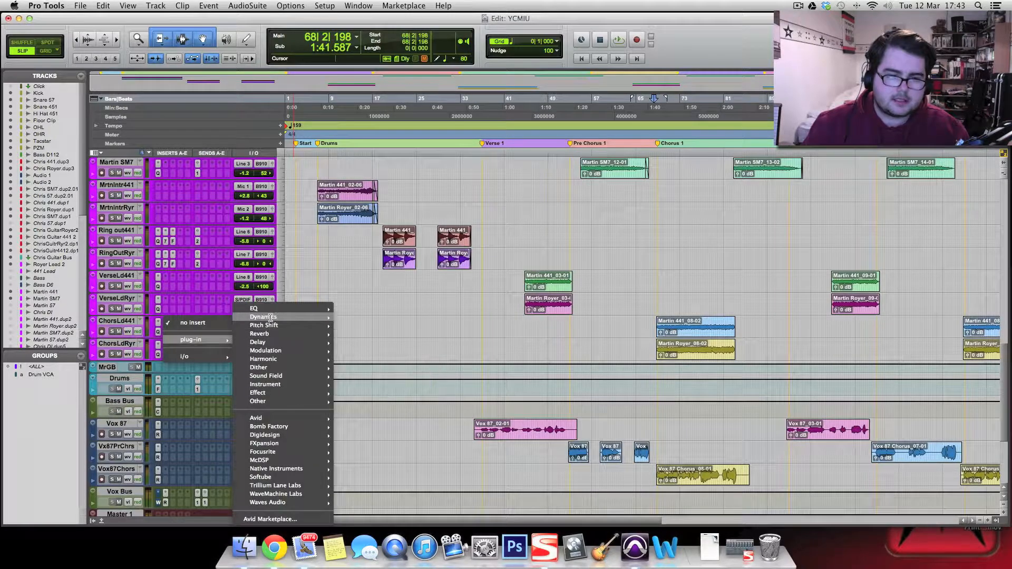
mouse_move(270, 309)
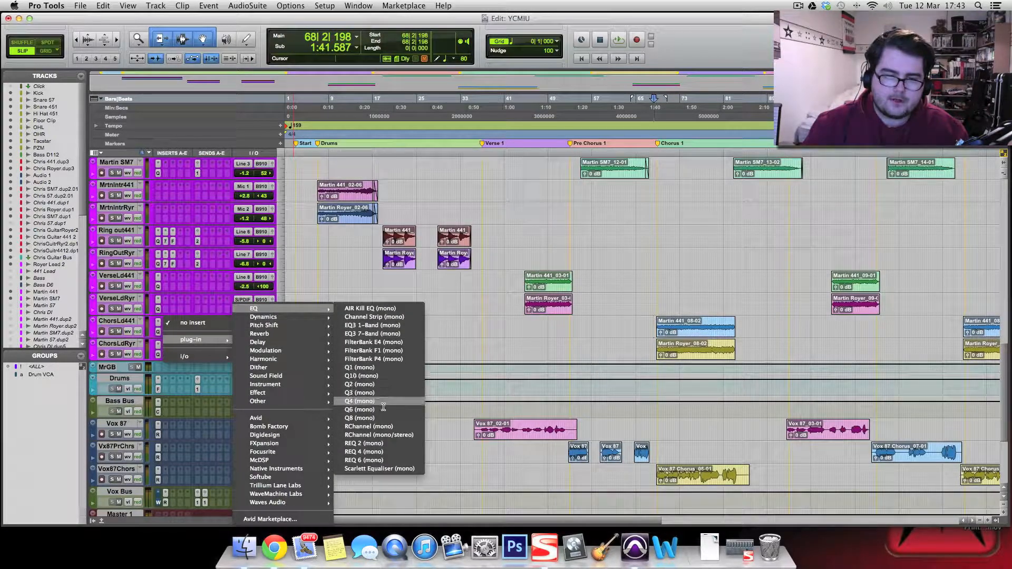
click(375, 359)
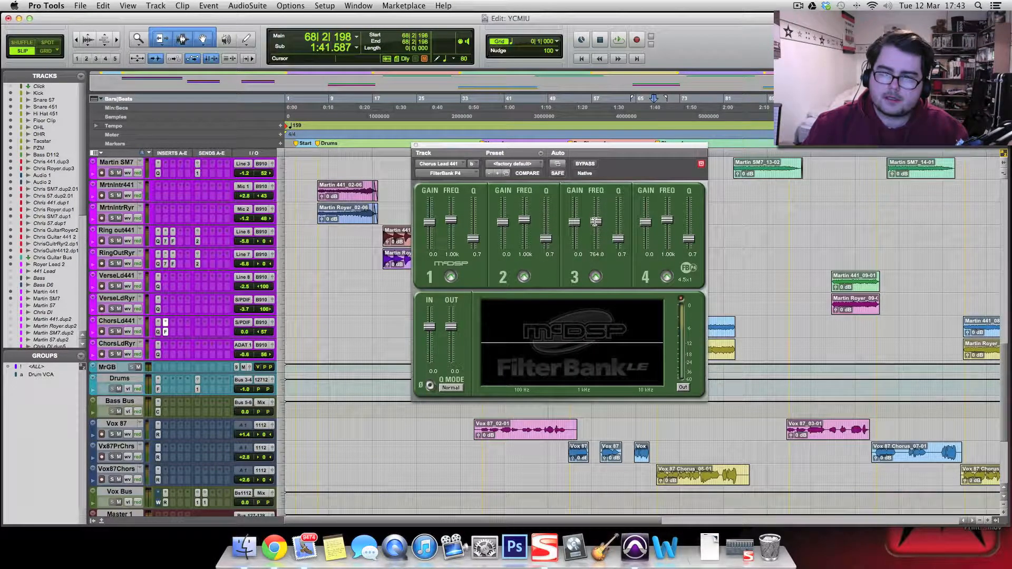
- Boost band 3 of the ChorsLd441 FilterBank P4 by 3.1 dB at 902.6 Hz while playing the chorus
click(595, 221)
drag(577, 225, 578, 222)
key(space)
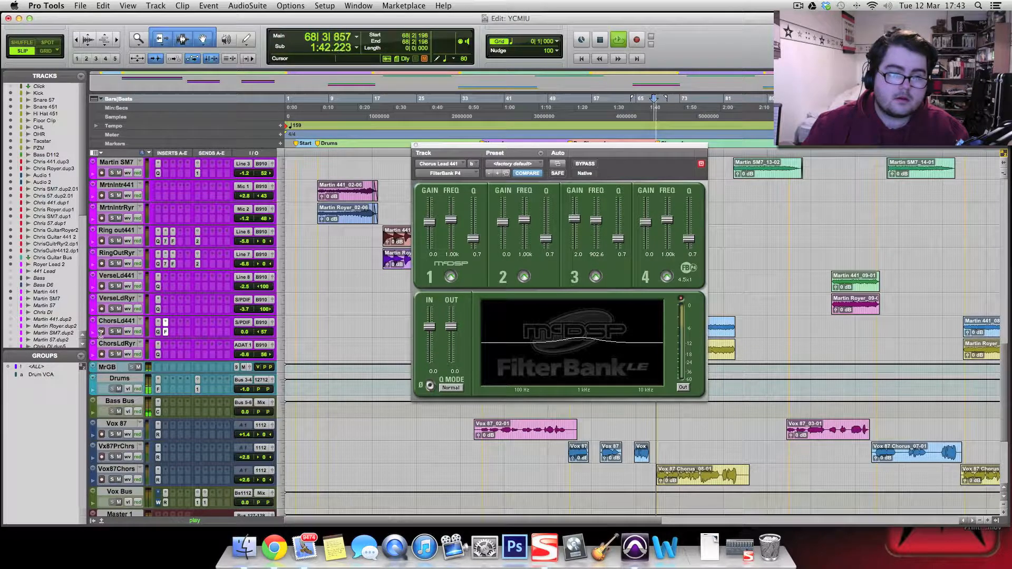
drag(575, 219, 575, 216)
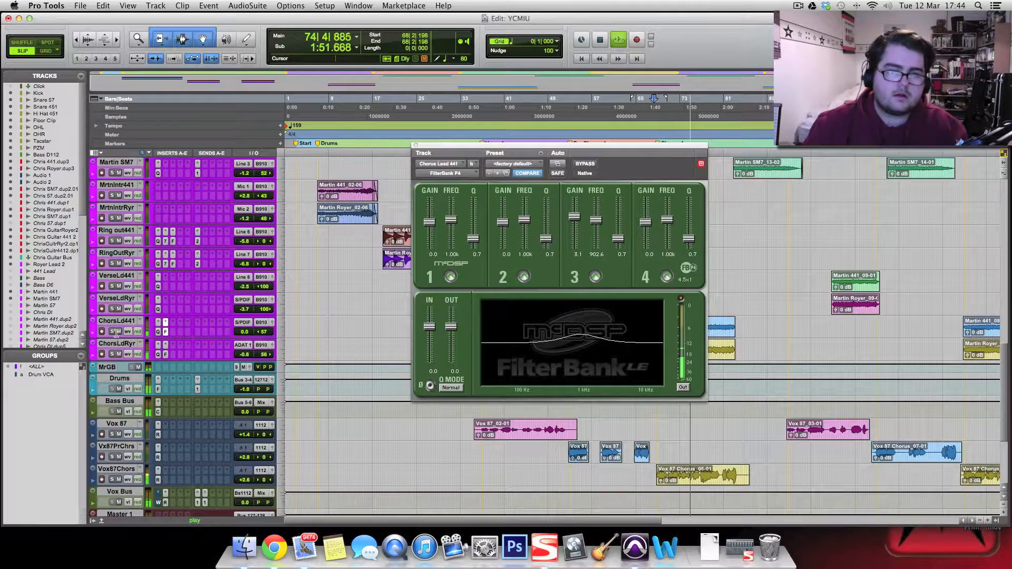
- Compare the ChorsLd441 EQ bypassed and active, closing its window and stopping playback when done
click(586, 164)
click(586, 165)
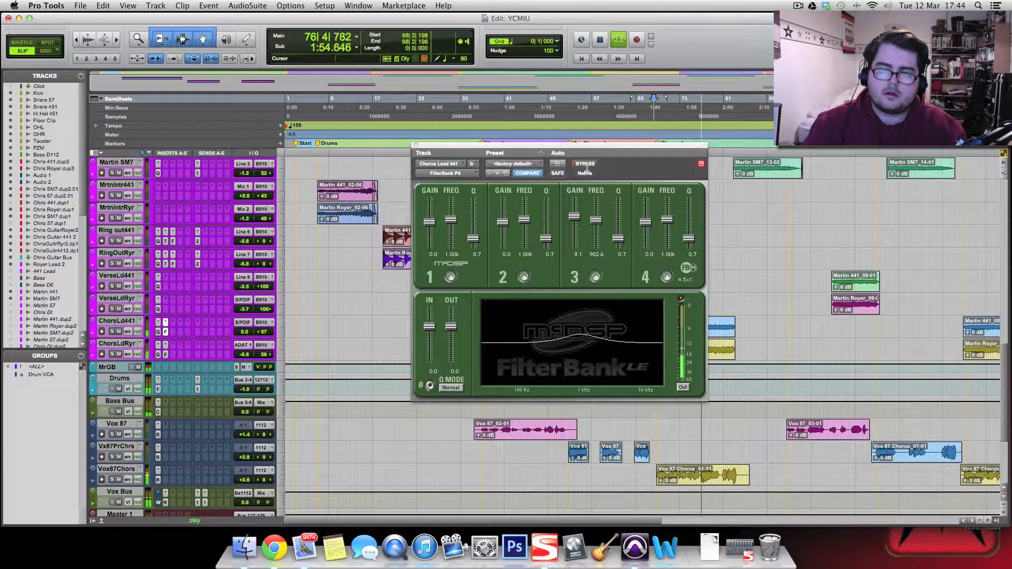
click(416, 145)
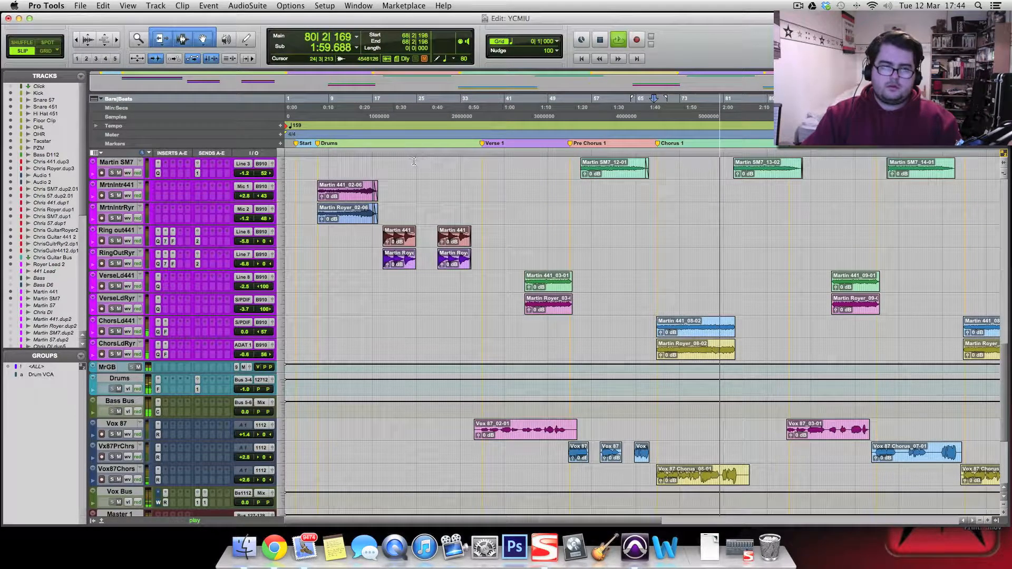
key(space)
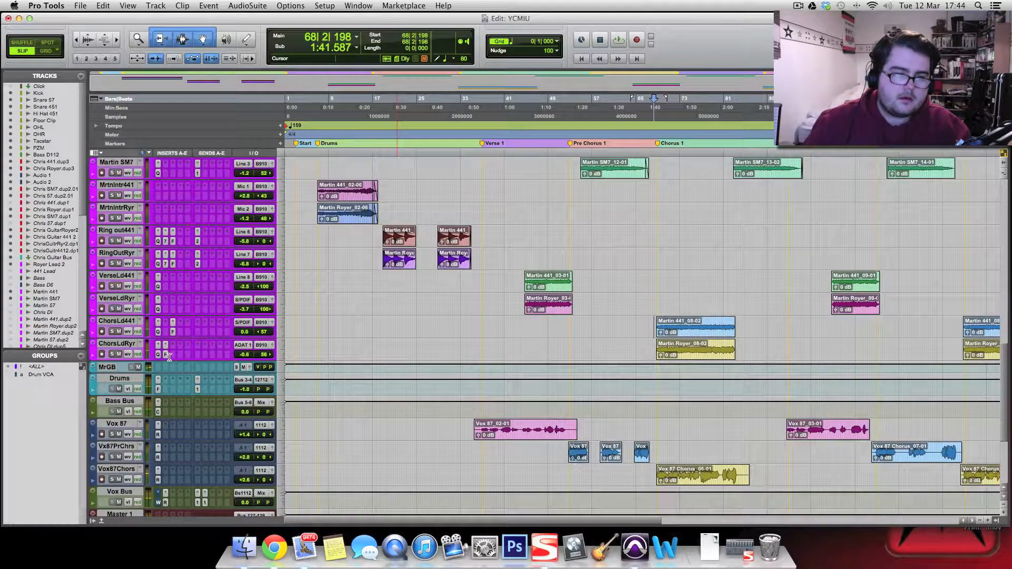
- Insert a mono RCompressor in the second insert slot of ChorsLd441
click(167, 344)
mouse_move(181, 340)
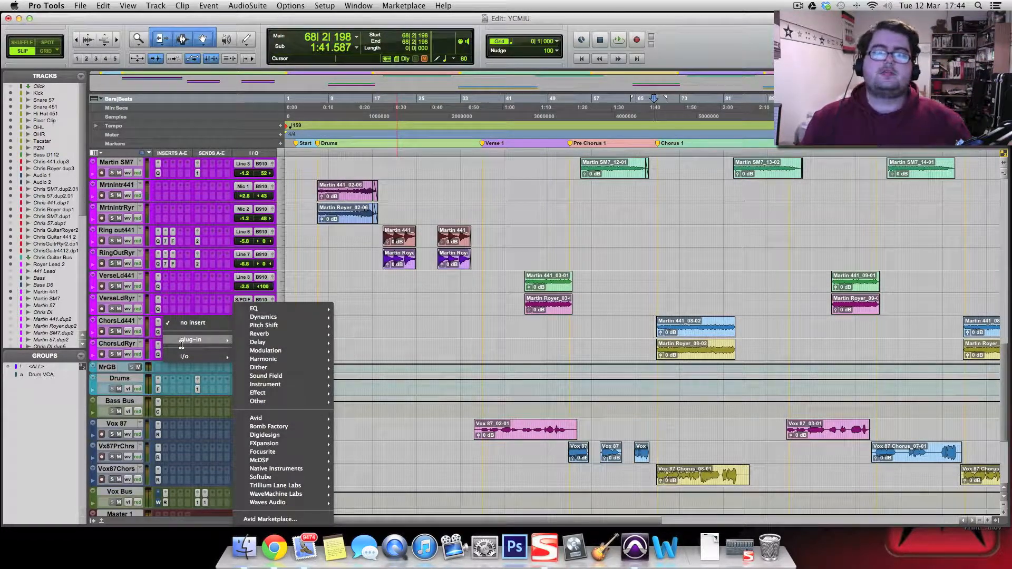
mouse_move(254, 311)
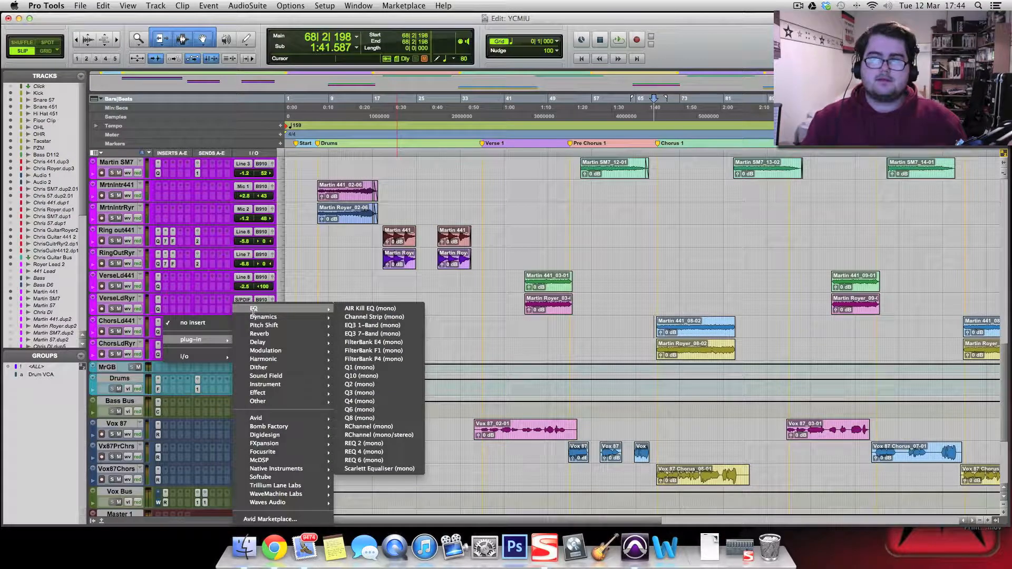
mouse_move(291, 321)
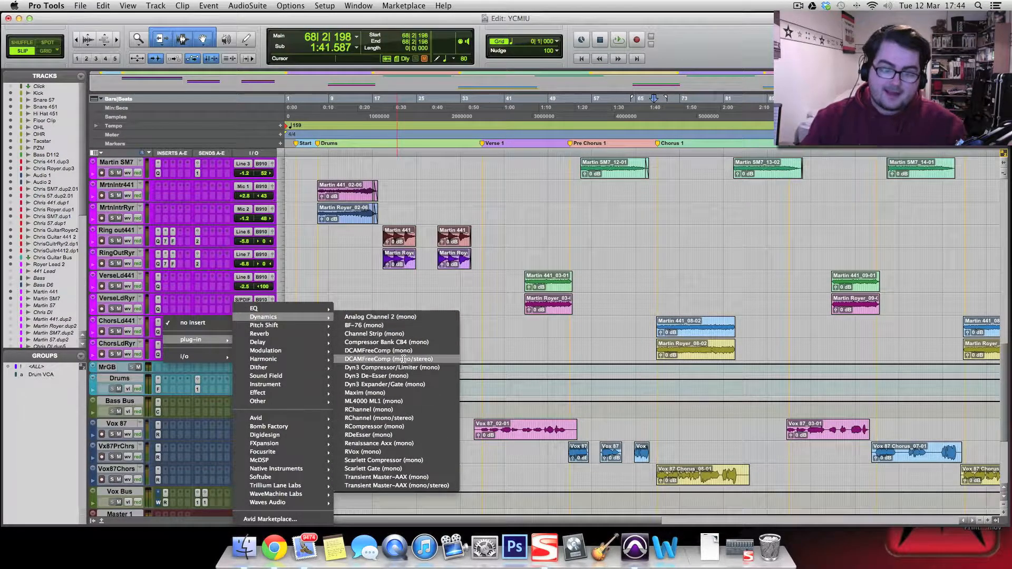
click(393, 426)
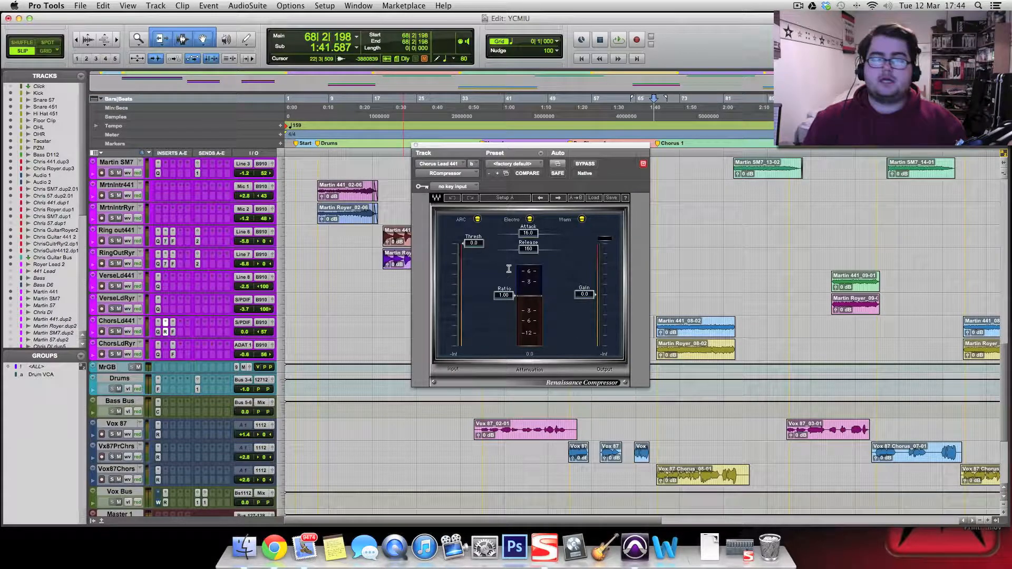
- Solo ChorsLd441 and set its RCompressor ratio to 2.67 and threshold to -25.0 during playback
drag(504, 295, 504, 309)
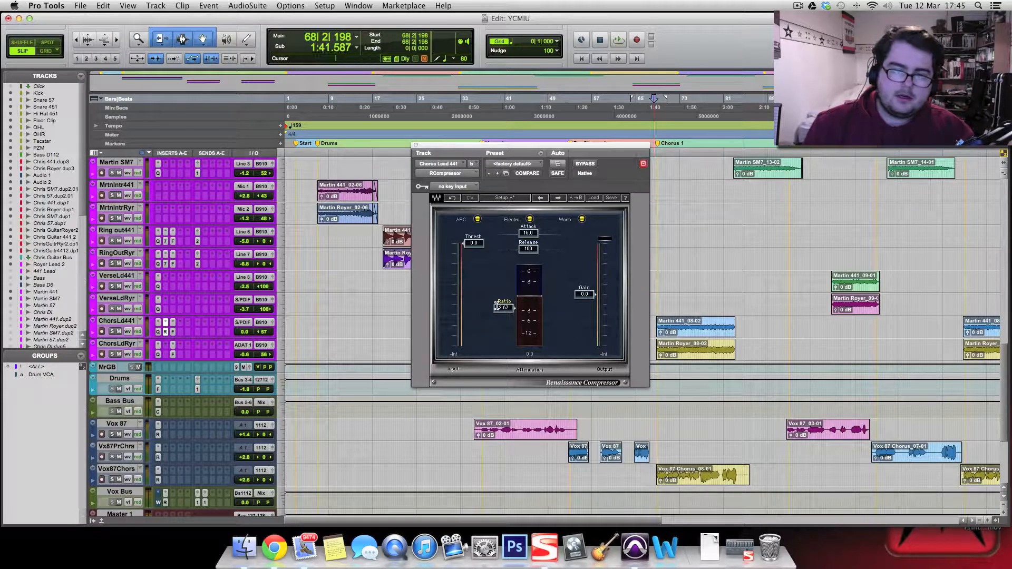
click(113, 331)
key(space)
drag(464, 243, 464, 287)
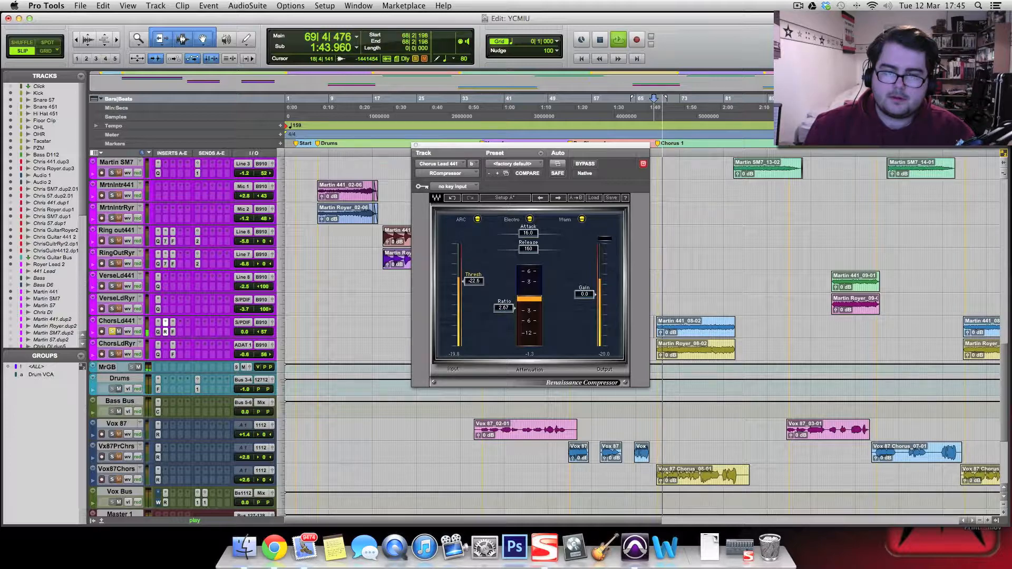
drag(474, 286, 473, 286)
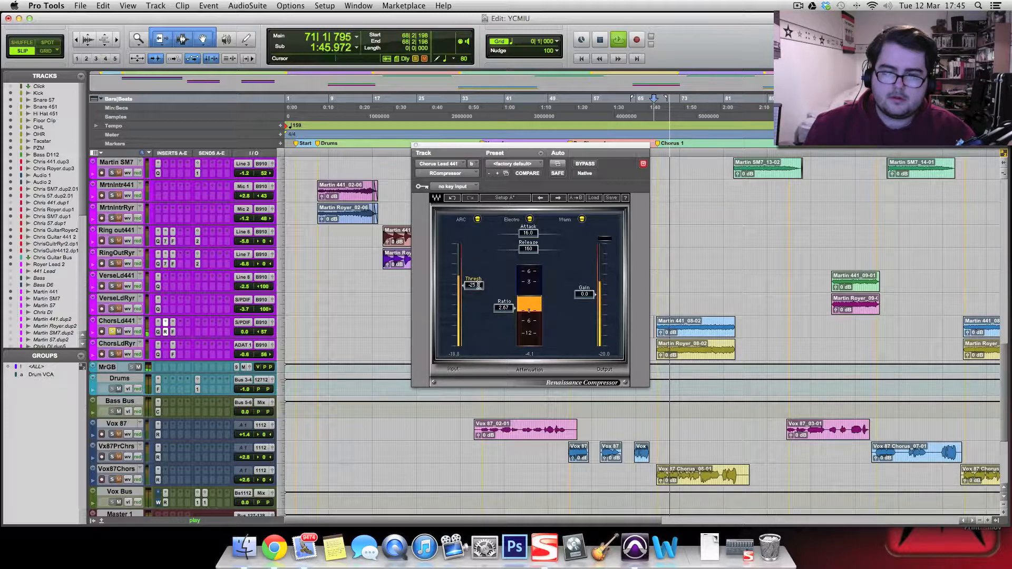
- Set the ChorsLd441 compressor's attack to 9.16 and gain to 3.1, comparing it bypassed and active
drag(528, 233, 523, 233)
drag(583, 295, 583, 289)
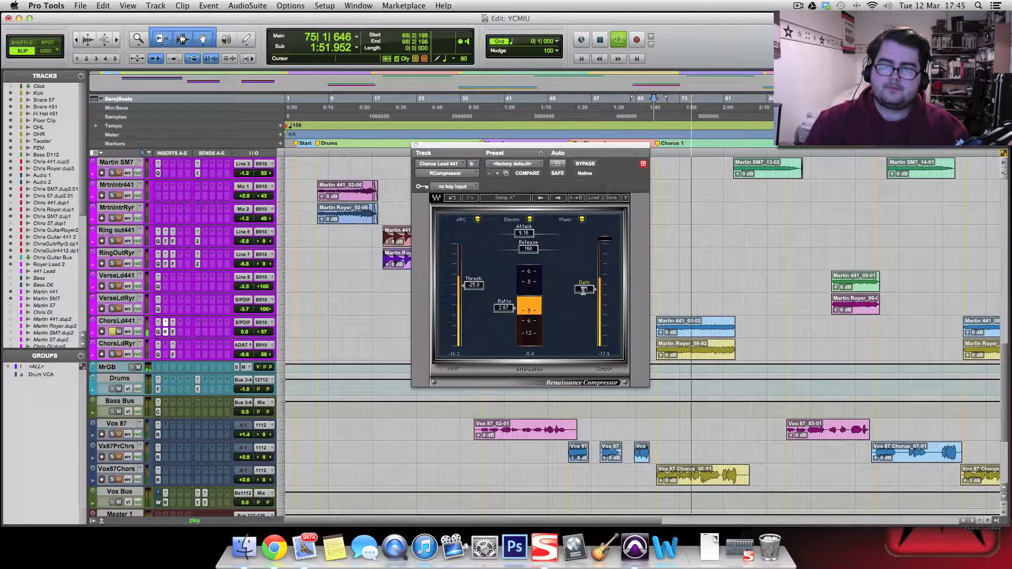
click(584, 163)
click(585, 164)
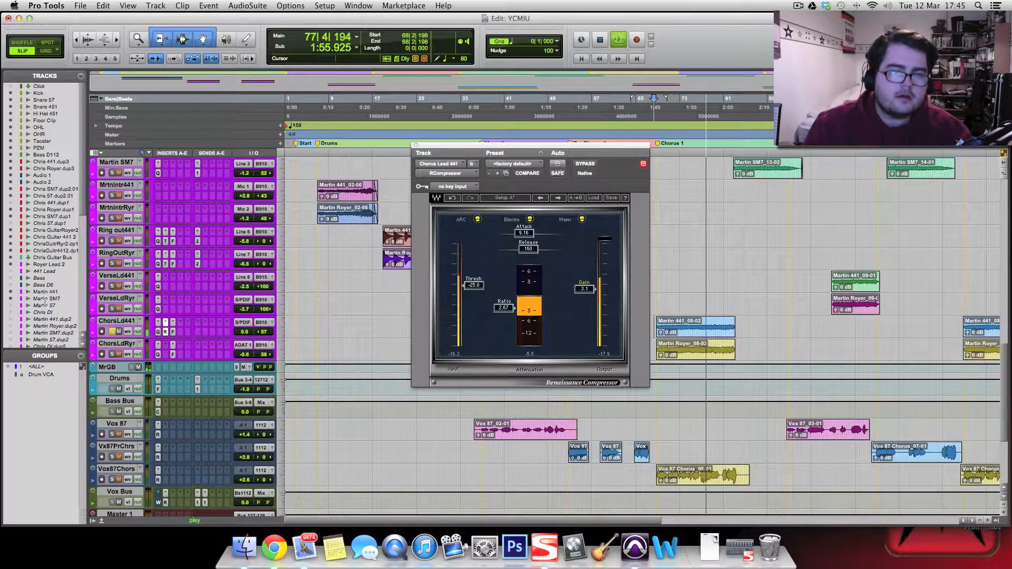
- Duplicate the ChorsLd441 RCompressor onto the soloed ChorsLdRyr track and check its settings during playback
click(113, 355)
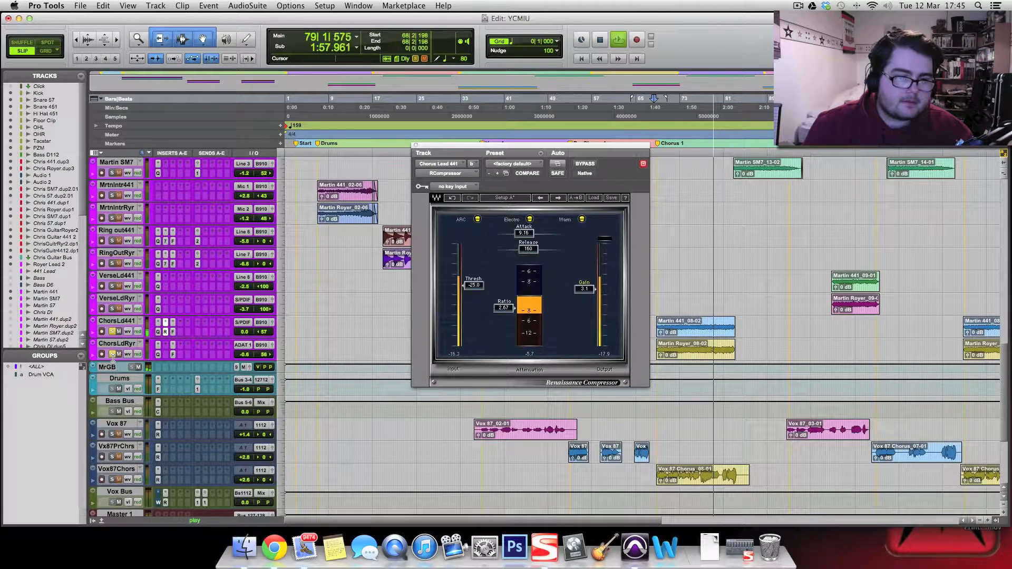
click(165, 345)
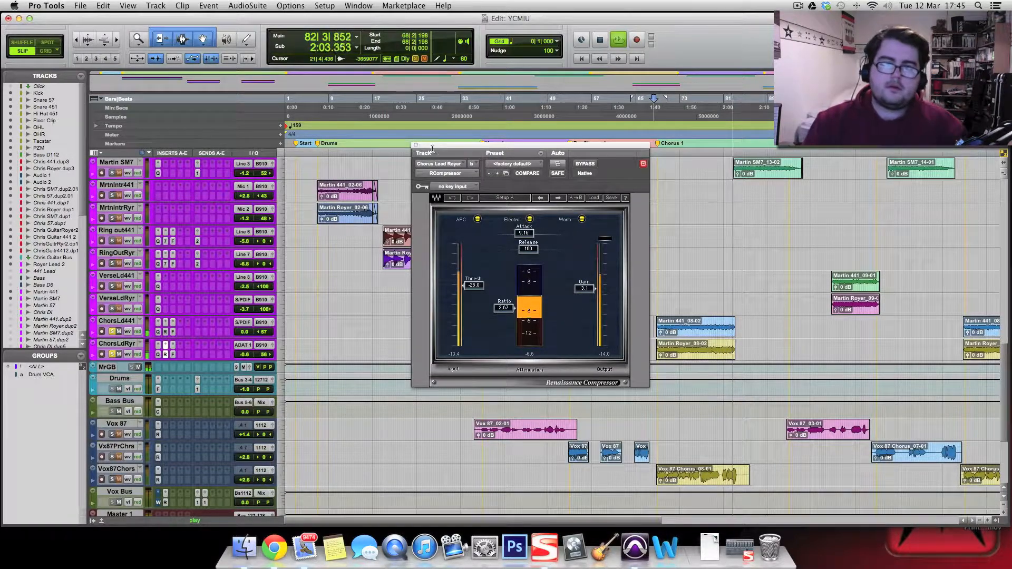
click(165, 345)
key(space)
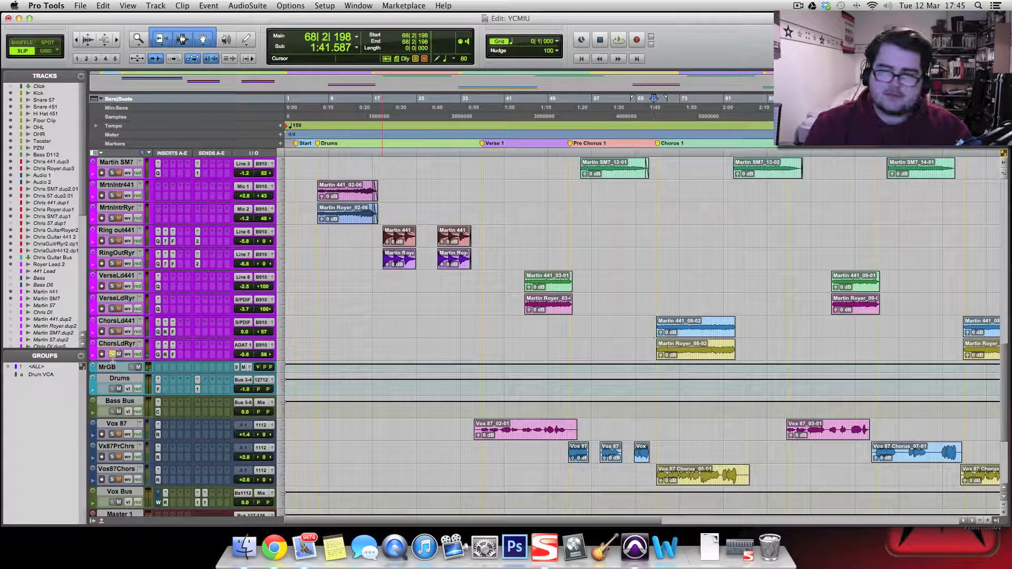
- Audition the unsoloed chorus lead guitars in the full mix from 67|2|715, reviewing the ChorsLd441 EQ
click(648, 322)
key(space)
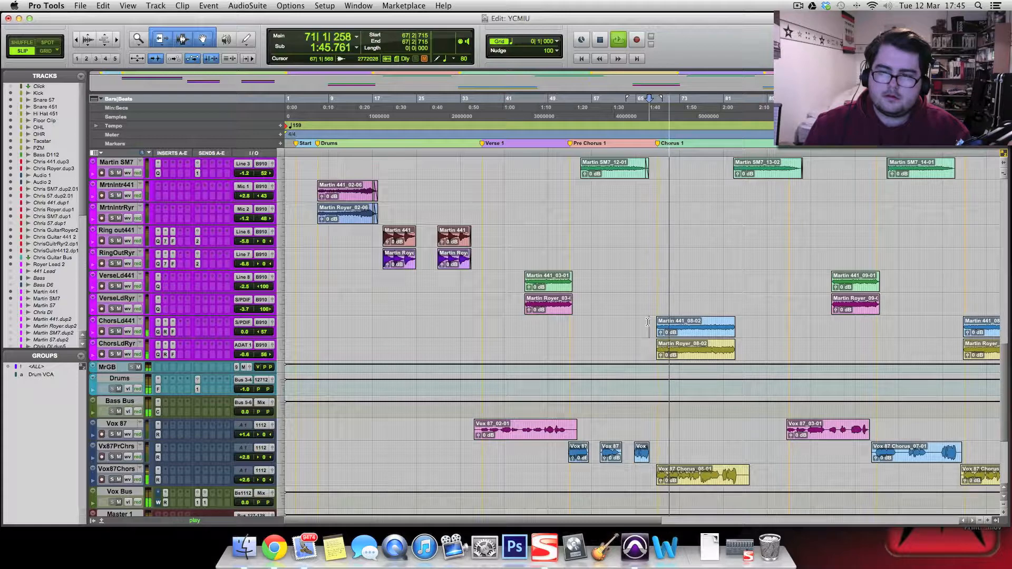
click(172, 322)
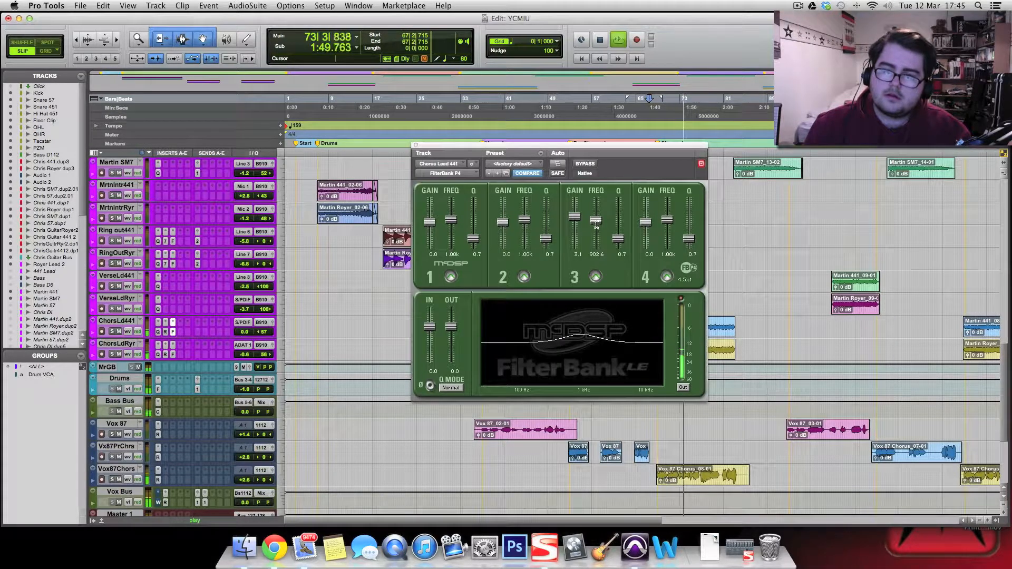
click(414, 145)
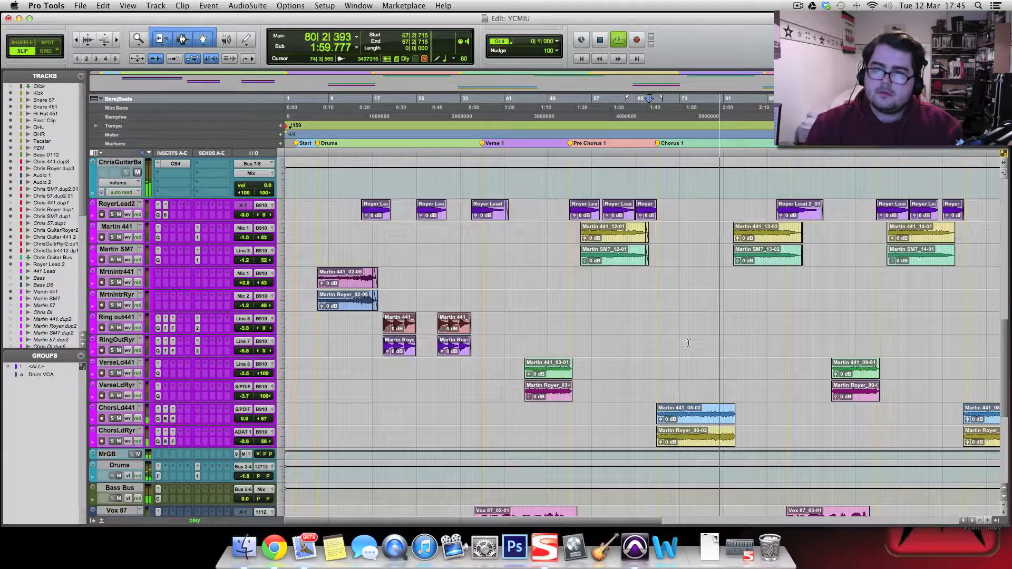
scroll(690, 342, down, 3)
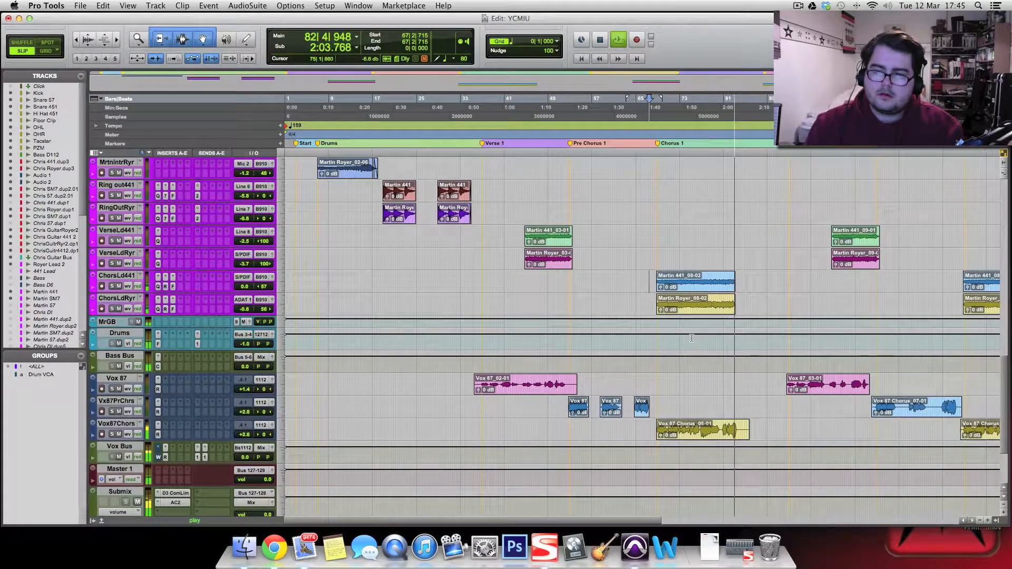
scroll(690, 338, up, 2)
scroll(691, 337, up, 3)
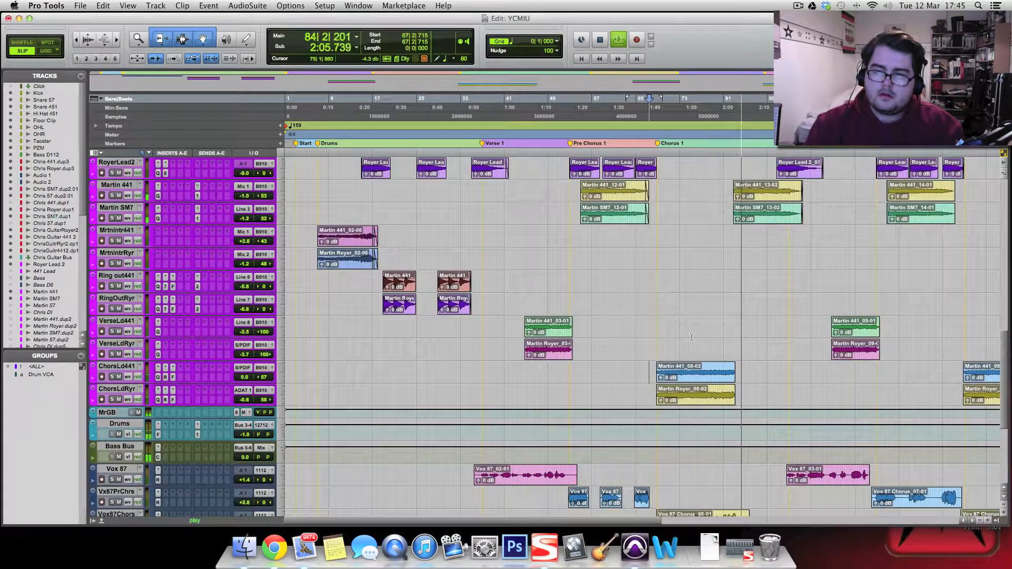
key(space)
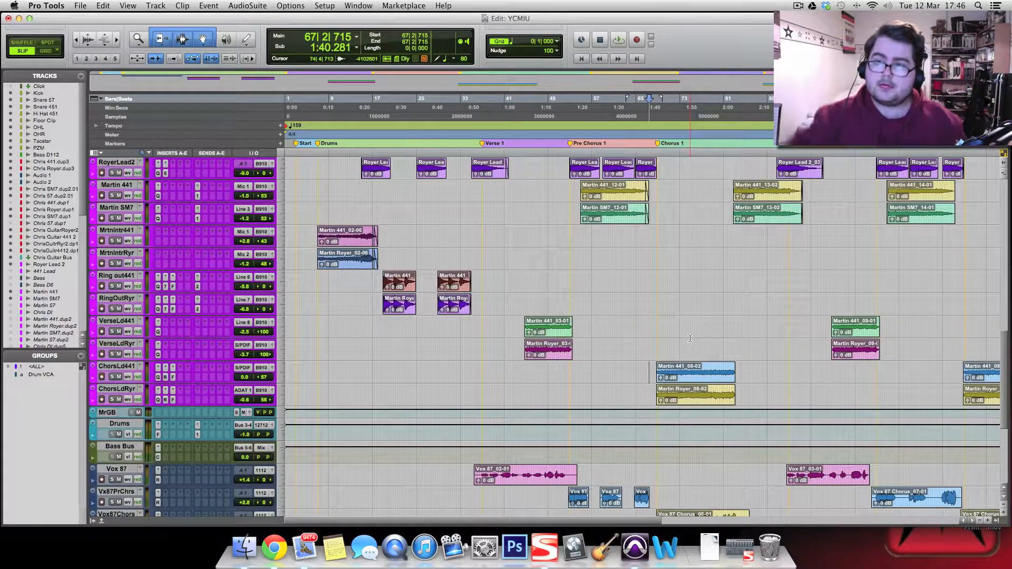
- Inspect the Martin 441 send and the reverb plug-ins on the Drum Verb and Riff Verb tracks
scroll(698, 225, down, 5)
scroll(736, 320, up, 8)
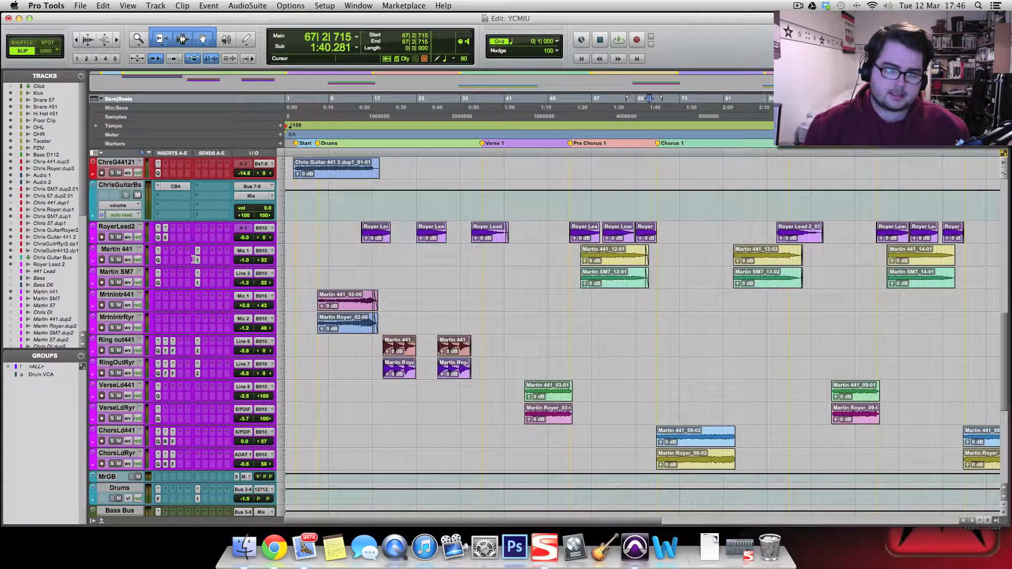
click(197, 260)
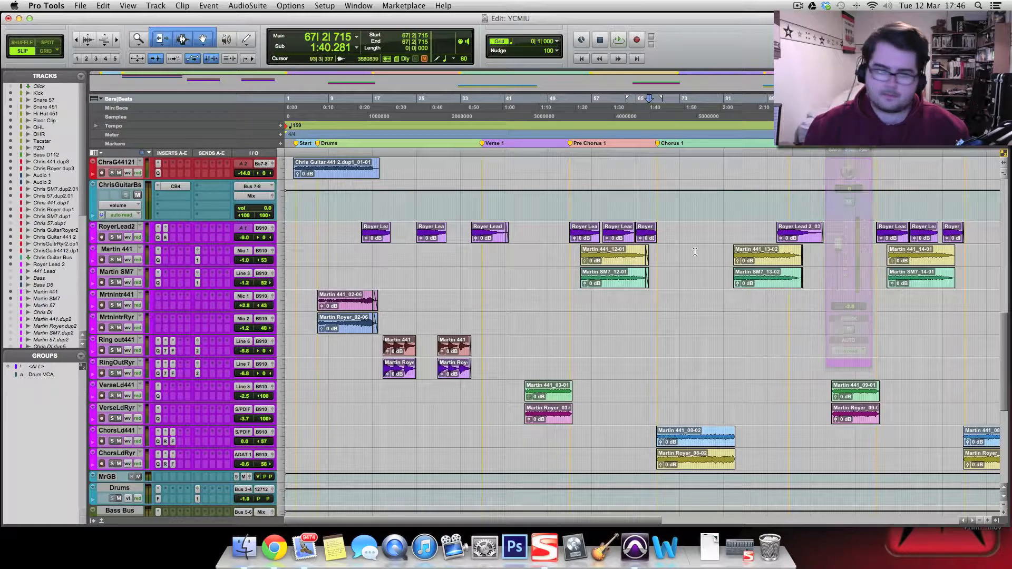
scroll(197, 417, down, 11)
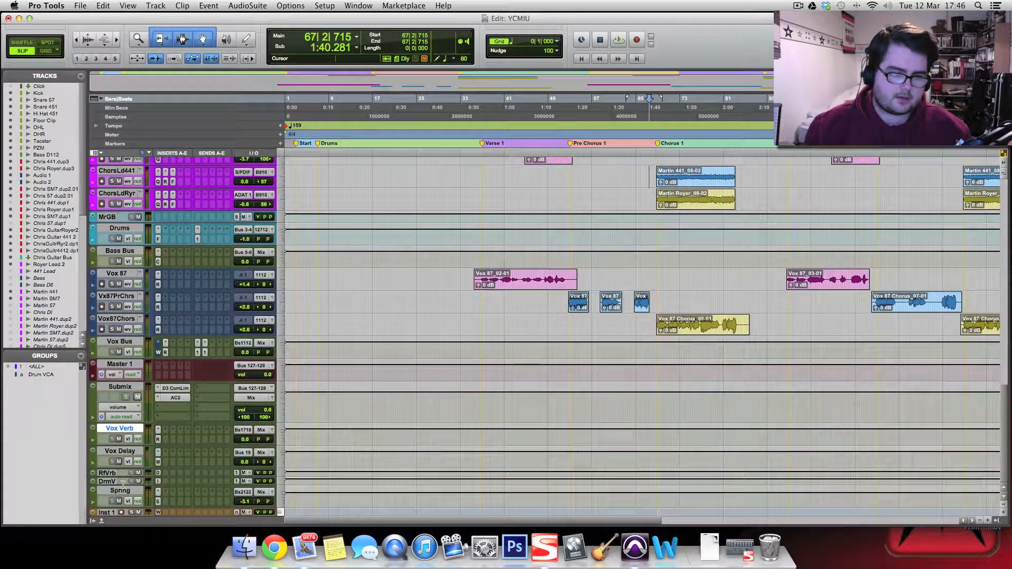
click(158, 481)
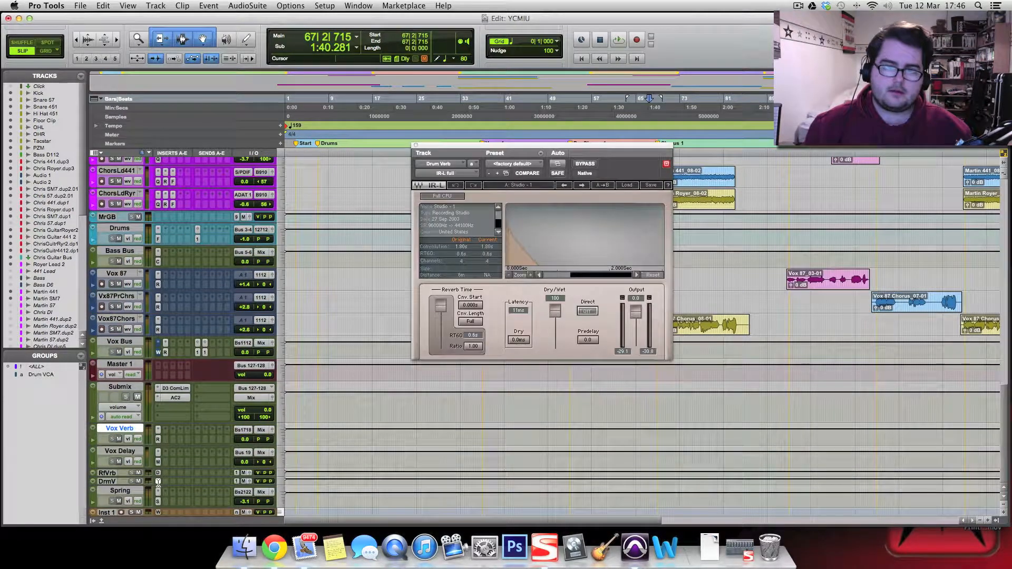
click(158, 473)
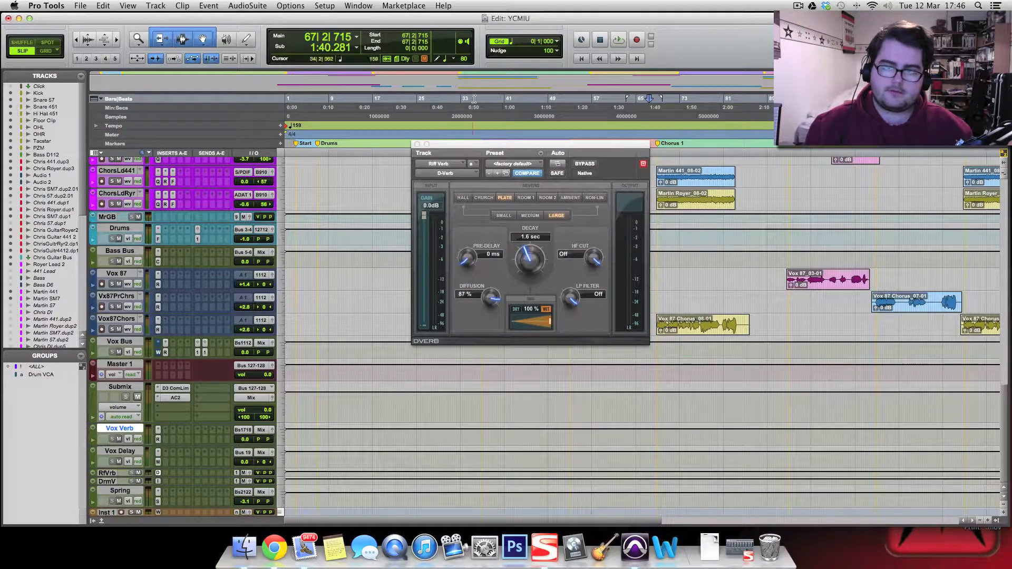
click(417, 143)
- Audition the Martin 441_13-02 and Martin SM7_13-02 passage in the full mix from 82|2|710
scroll(847, 446, up, 5)
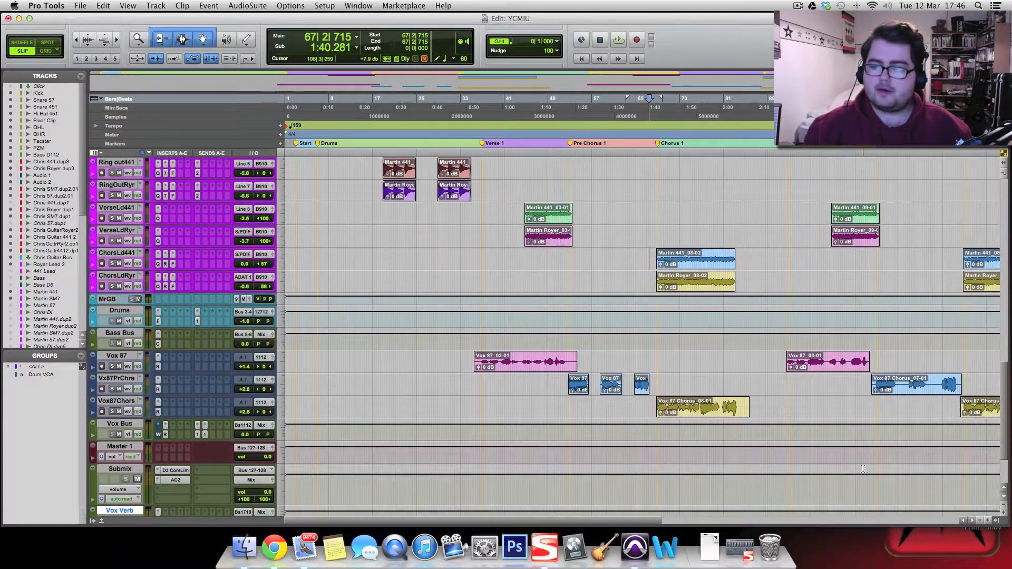
key(r)
key(r)
scroll(686, 397, up, 10)
key(t)
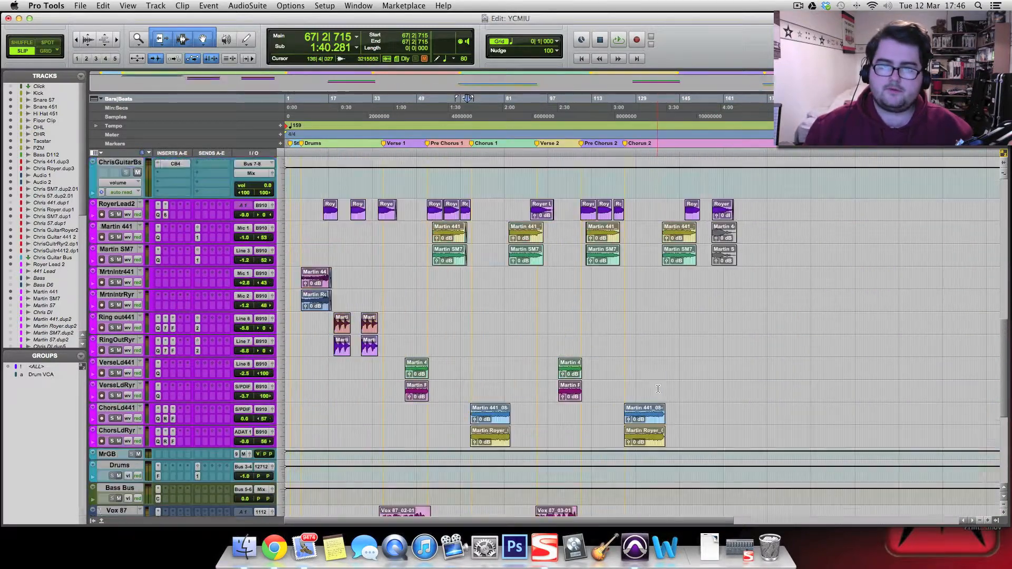
key(t)
scroll(568, 367, down, 1)
scroll(566, 368, down, 2)
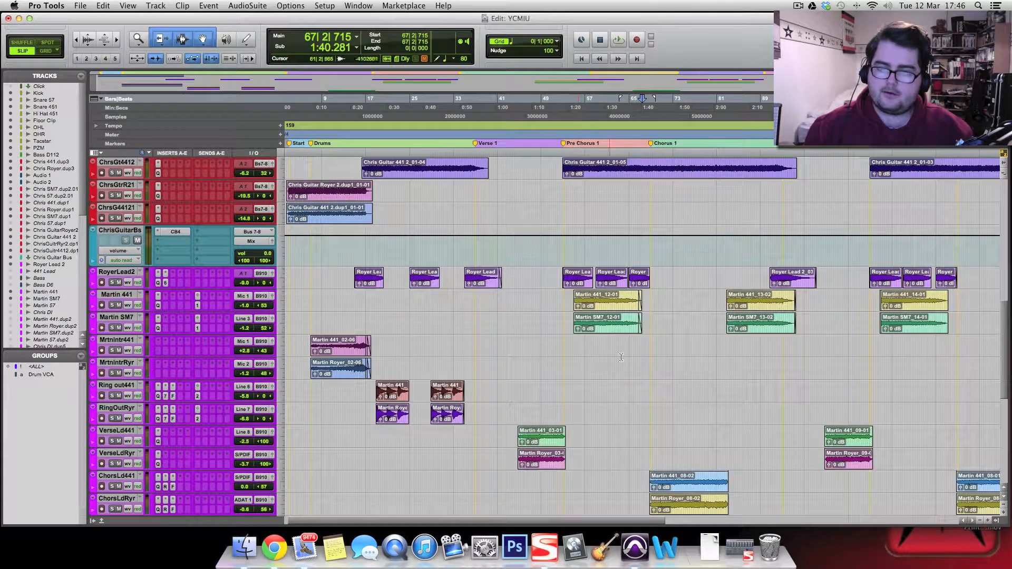
click(724, 299)
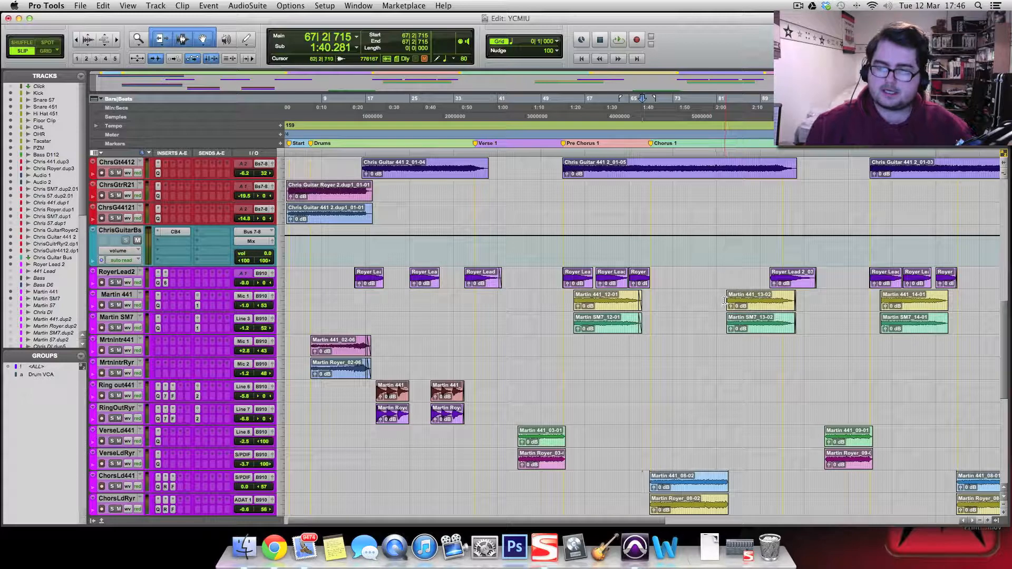
key(space)
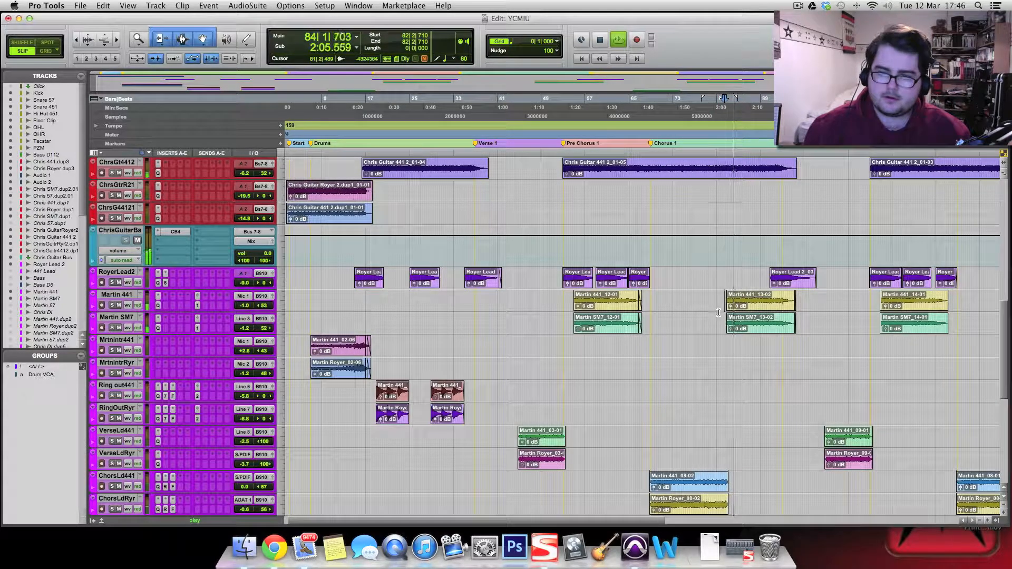
scroll(718, 309, down, 8)
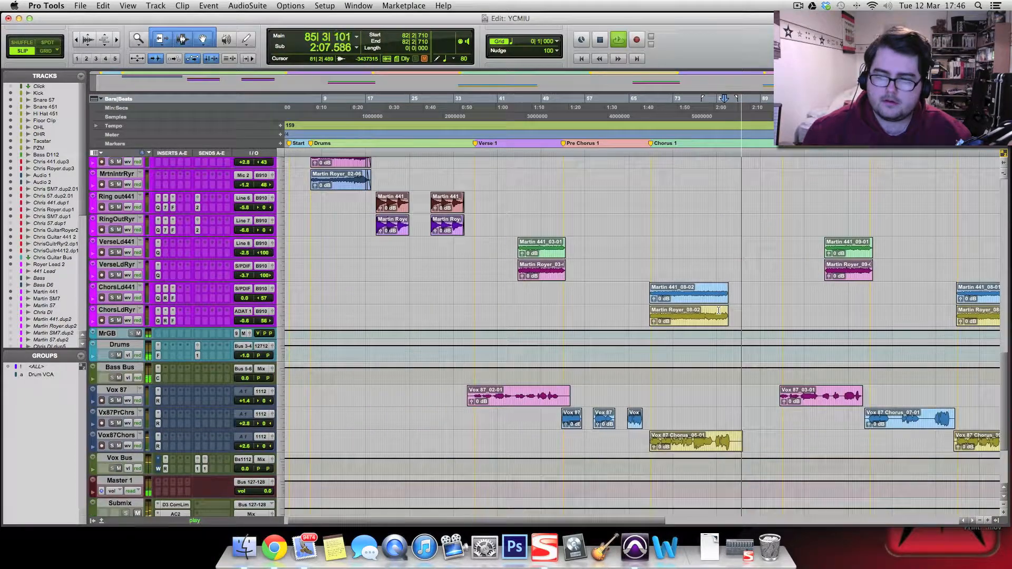
key(space)
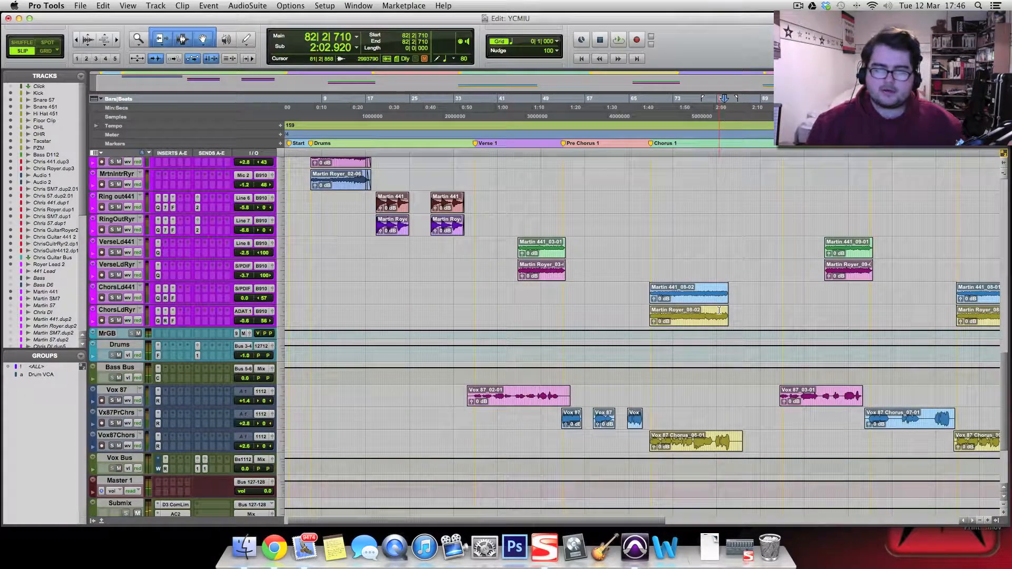
- Trim the end of the first Vox87Chors vocal clip in Chorus 1 back to 84|2|783
drag(750, 439, 735, 440)
key(Delete)
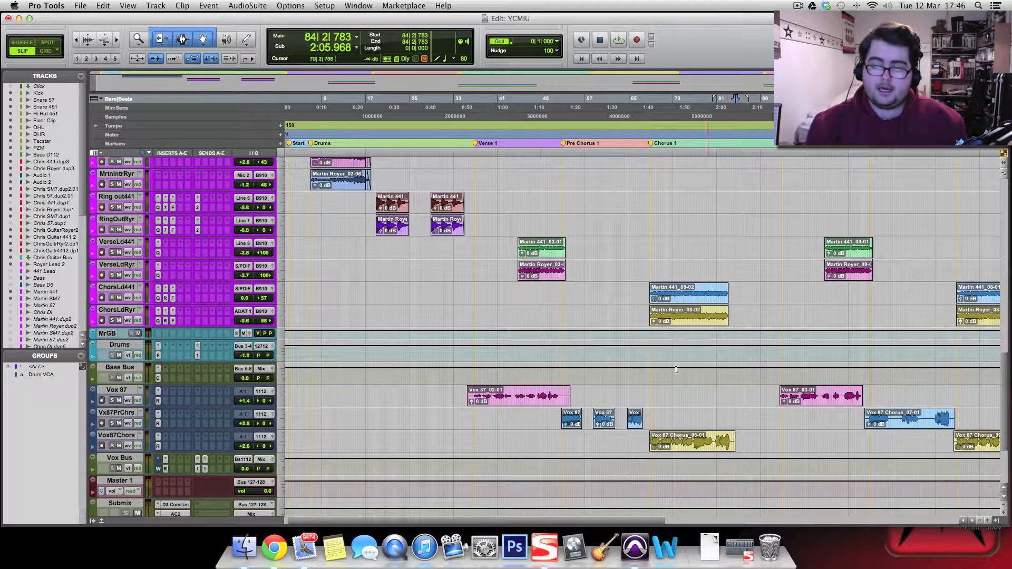
- Look over the drum and guitar tracks, and audition the full mix from the start of the session
scroll(370, 407, down, 5)
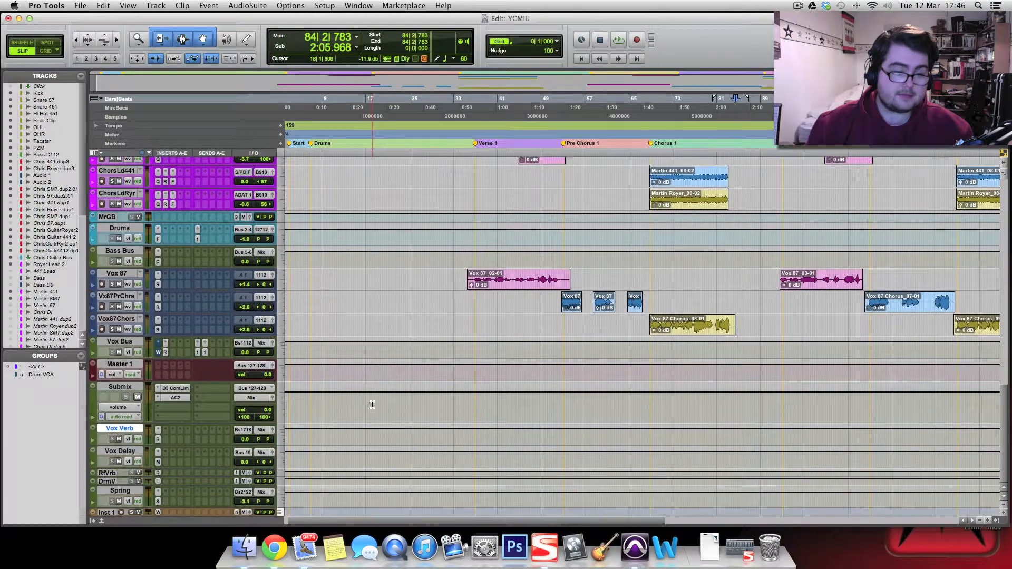
scroll(452, 422, up, 15)
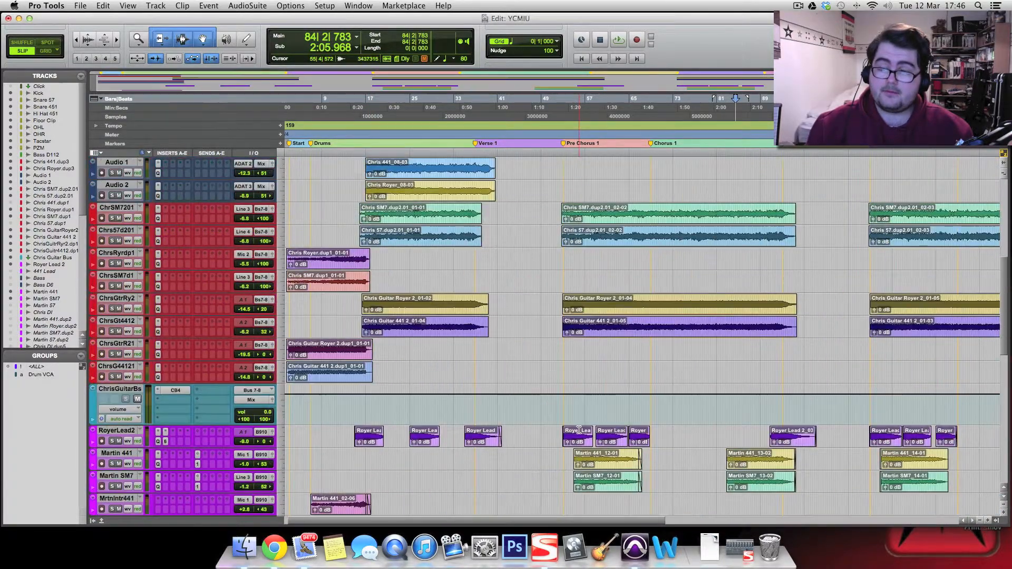
scroll(579, 428, up, 6)
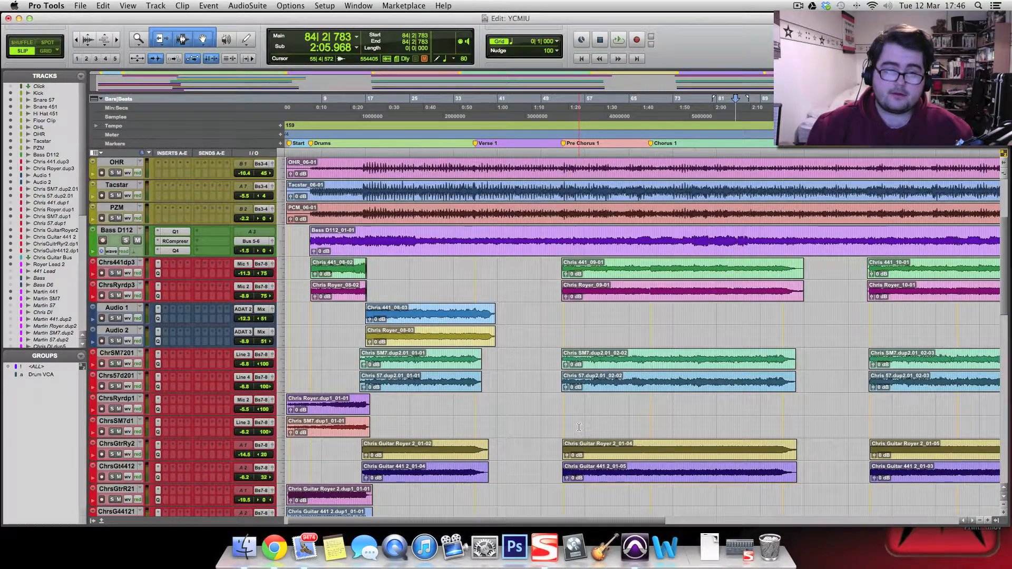
scroll(579, 428, up, 6)
scroll(578, 427, down, 7)
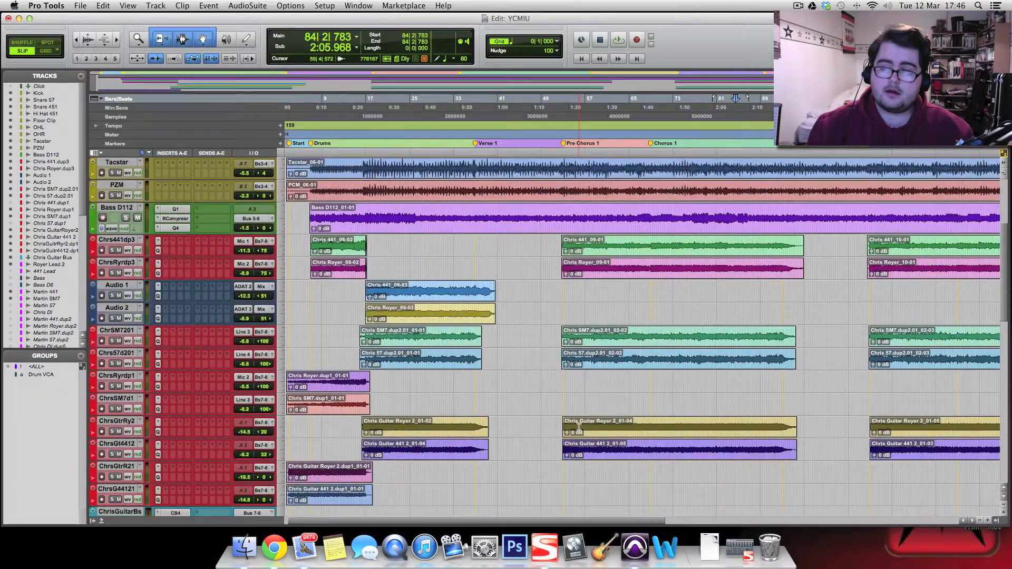
scroll(578, 427, down, 4)
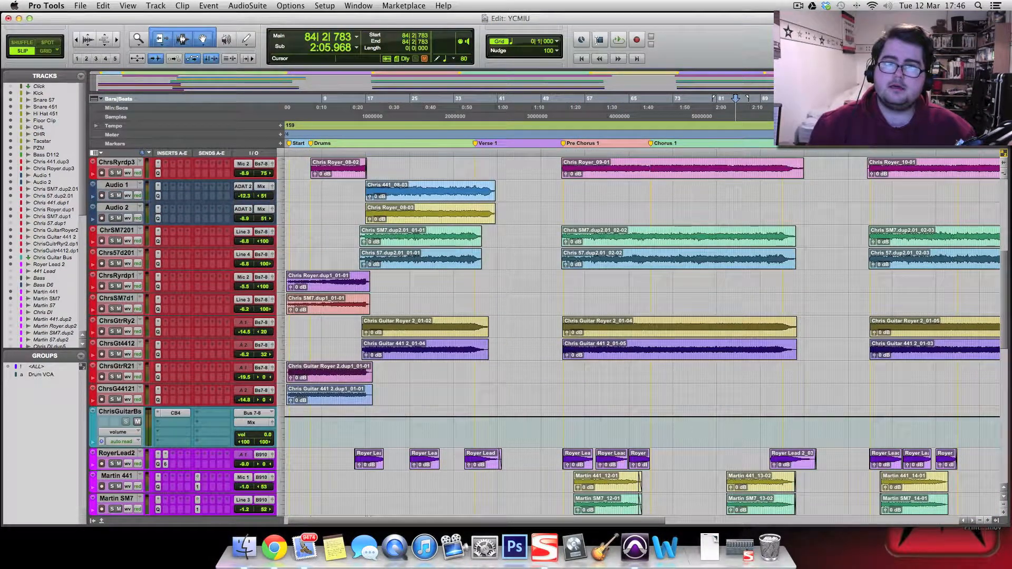
click(581, 58)
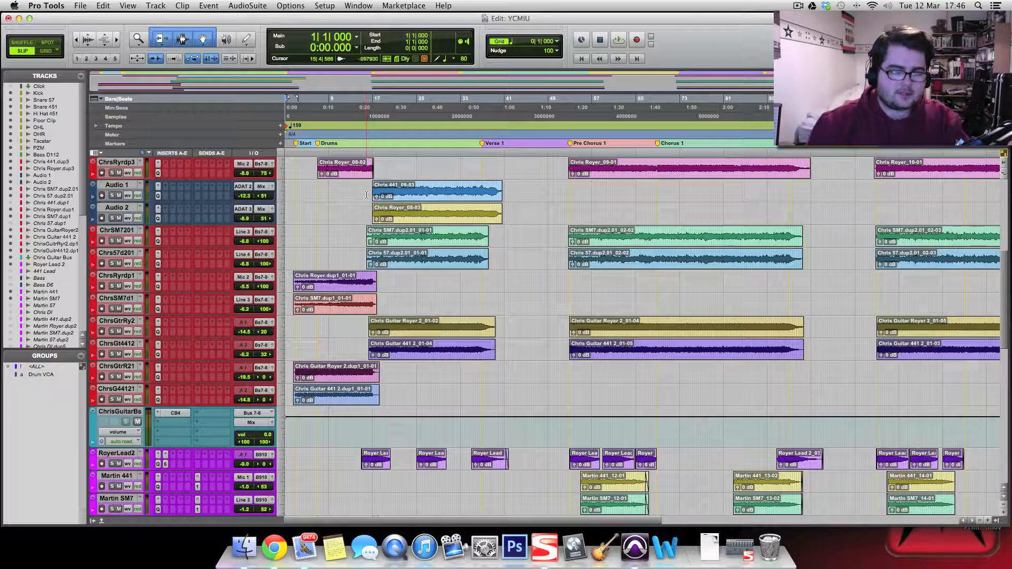
key(space)
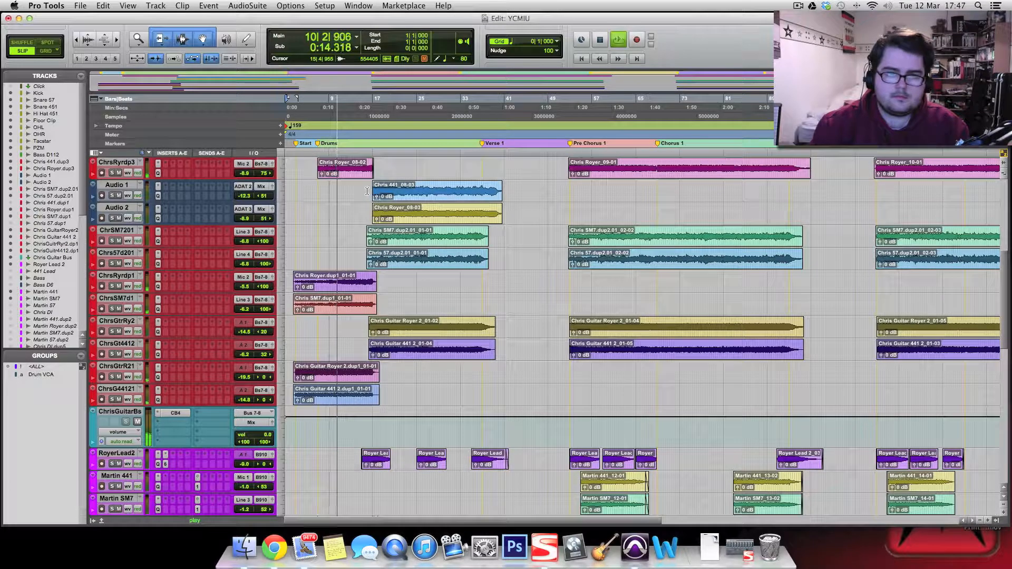
- Set band 4 of the Bass D112 Q4 equalizer to 1147 Hz with 5.1 dB gain during playback
scroll(367, 191, up, 6)
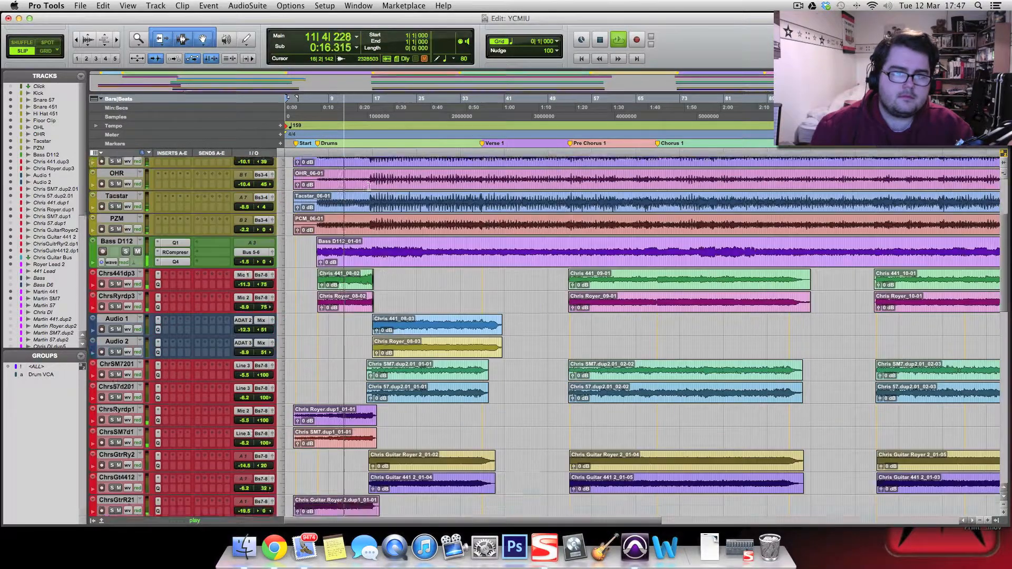
click(177, 274)
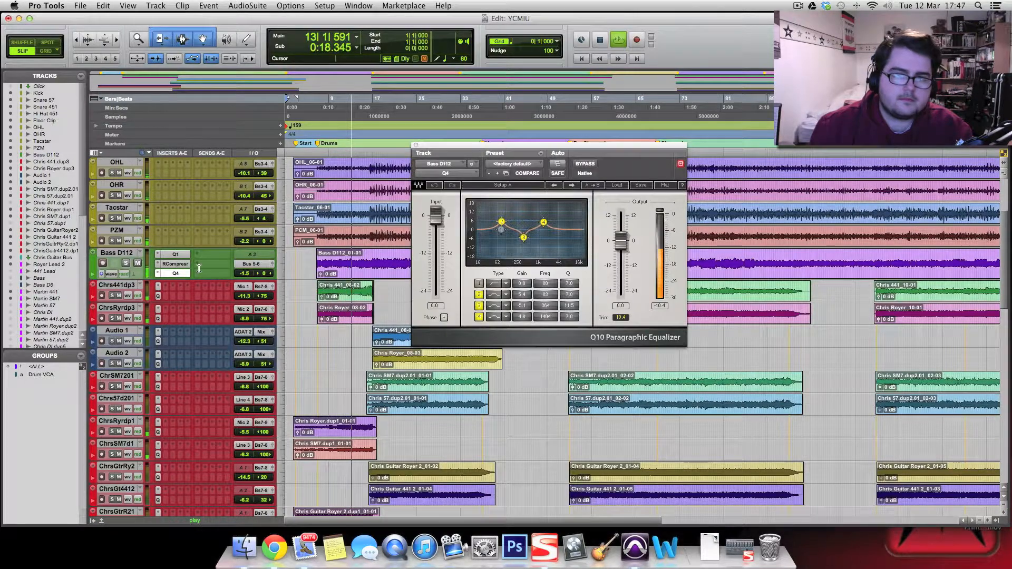
drag(543, 222, 540, 221)
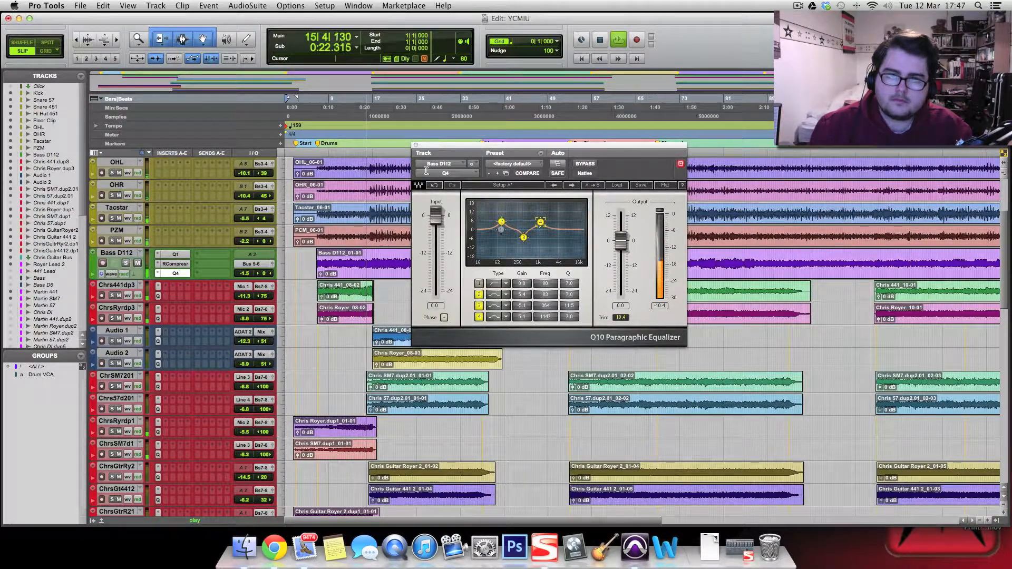
click(415, 144)
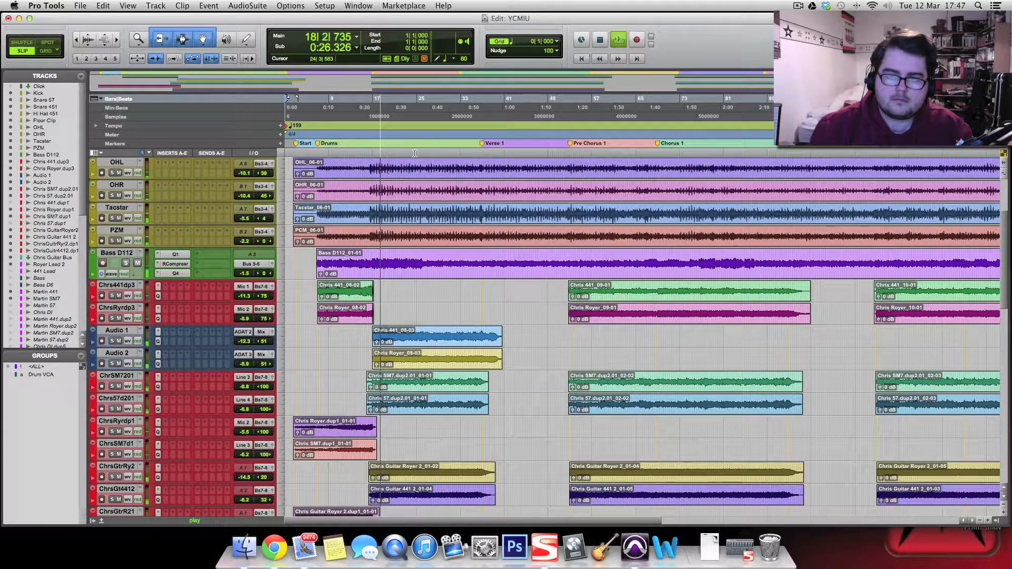
- Compare the playing mix with and without the Analog Channel 2 plug-in on the Submix track
scroll(520, 318, down, 15)
scroll(520, 318, down, 5)
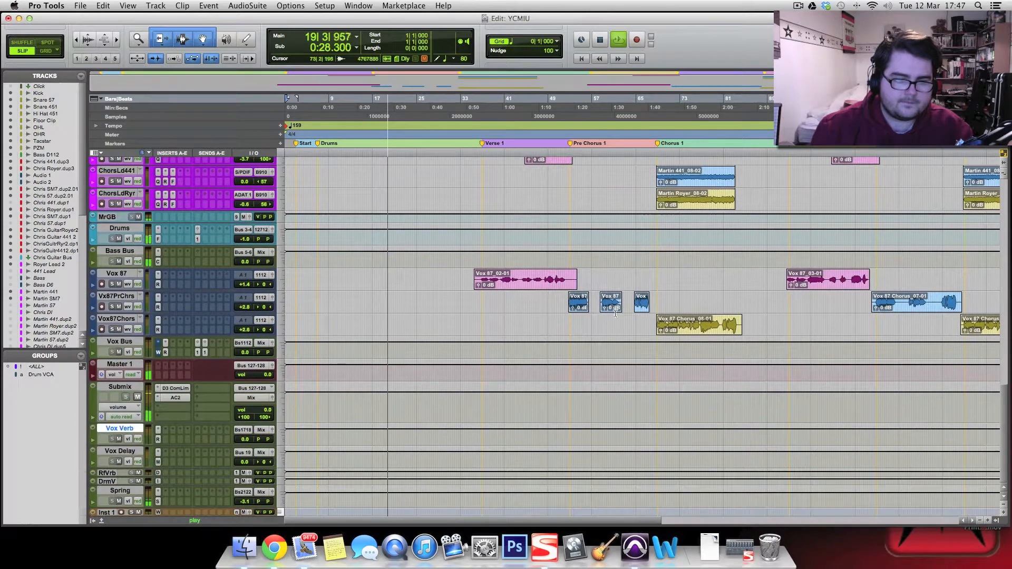
click(176, 397)
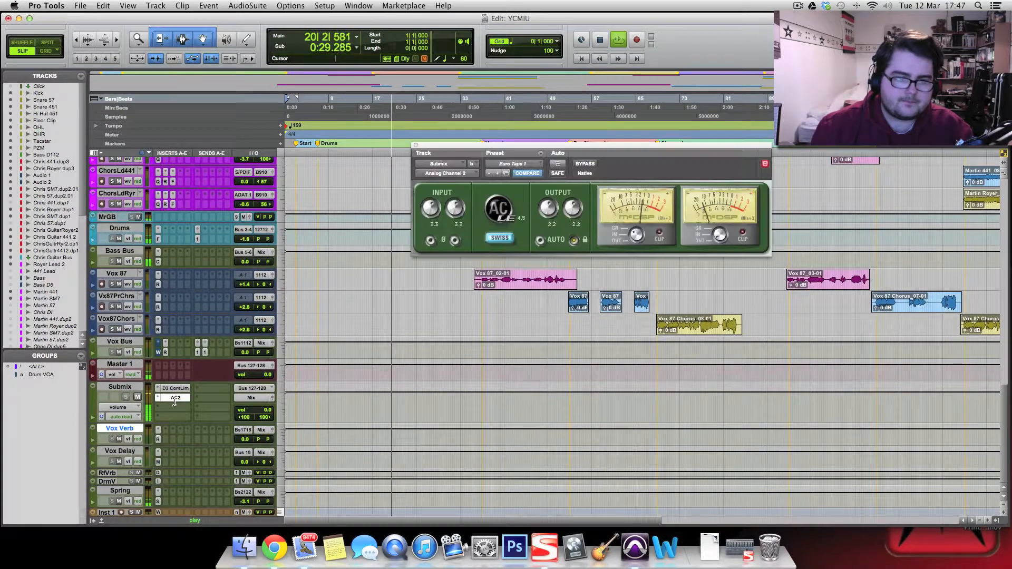
click(585, 164)
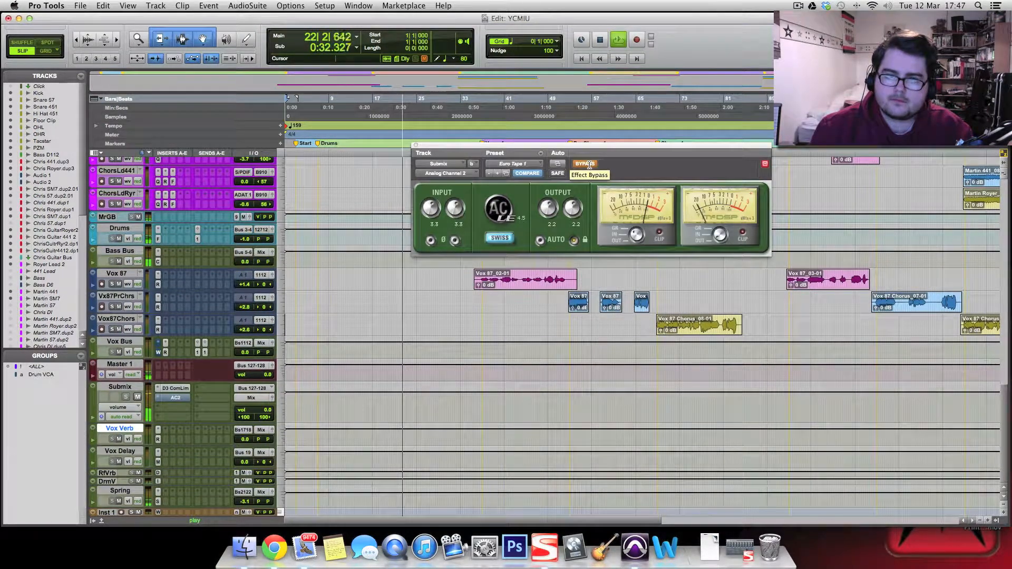
click(585, 163)
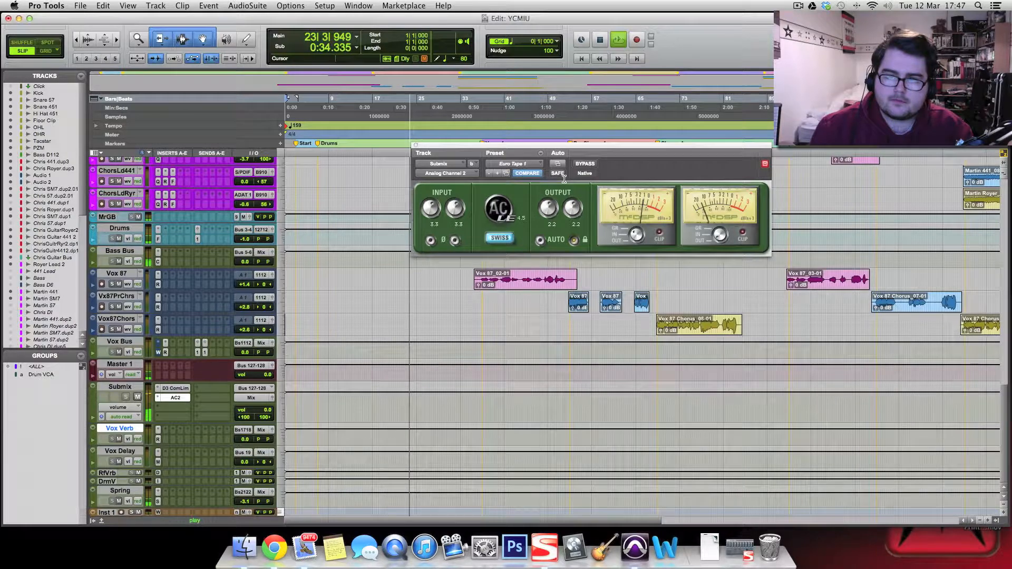
click(580, 164)
click(581, 165)
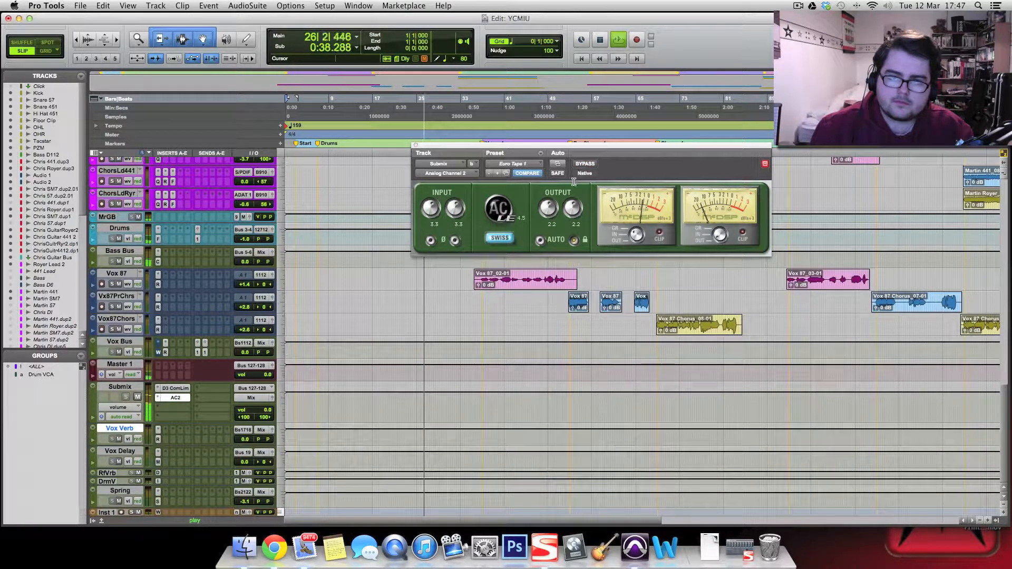
- Set the Submix Analog Channel 2 output to 1.6 on both channels and compare it against bypass
drag(550, 205, 551, 207)
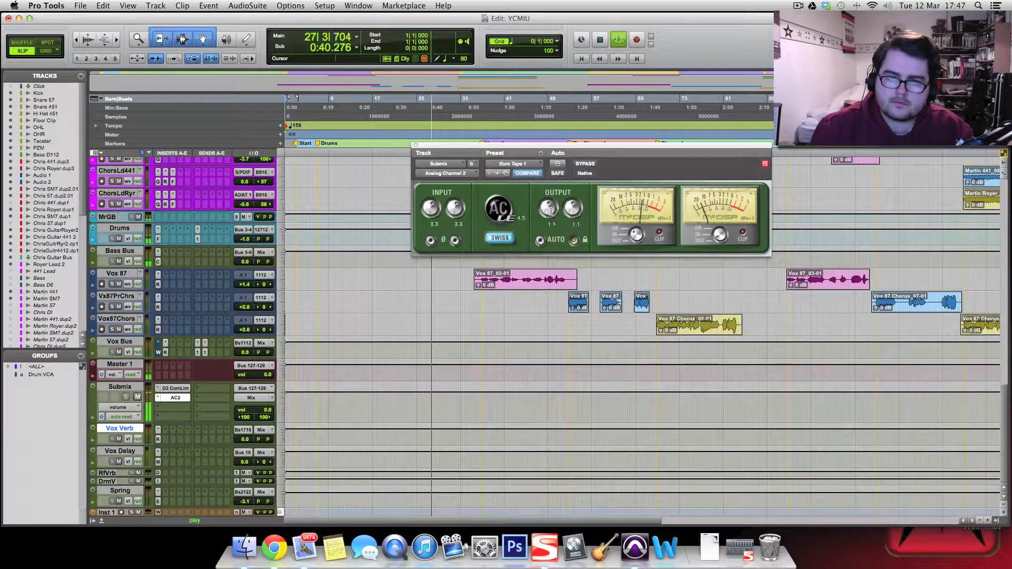
click(580, 165)
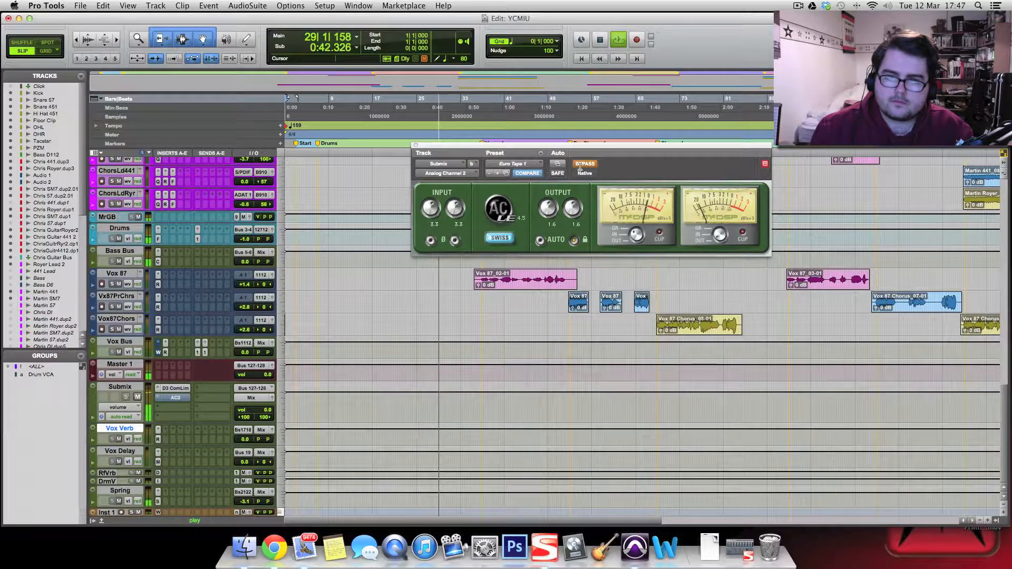
click(580, 165)
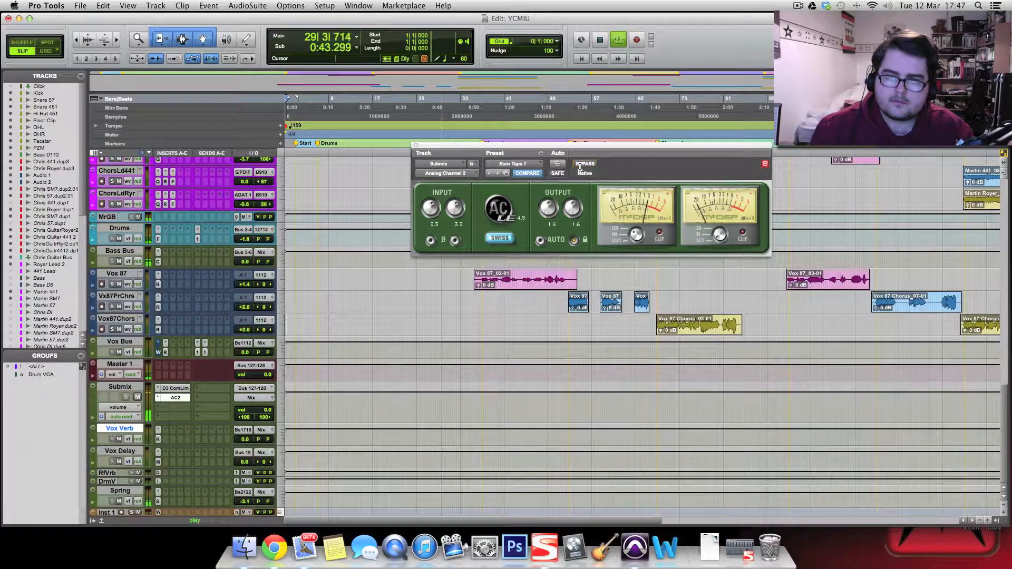
click(416, 145)
key(space)
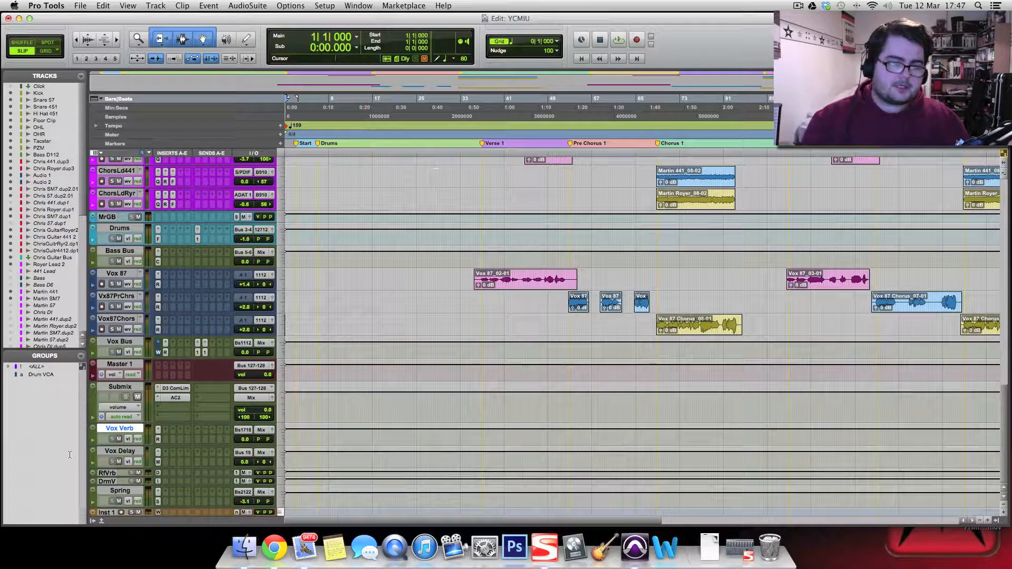
- Audition the mix from 16|2|881, comparing the Submix Analog Channel 2 bypassed and active
click(173, 398)
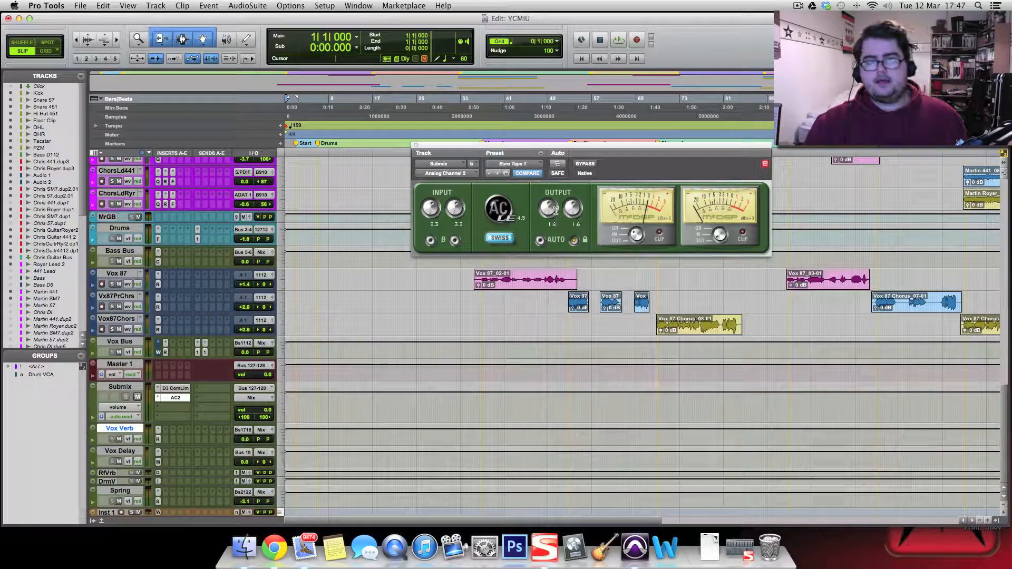
scroll(356, 248, up, 10)
scroll(357, 247, up, 15)
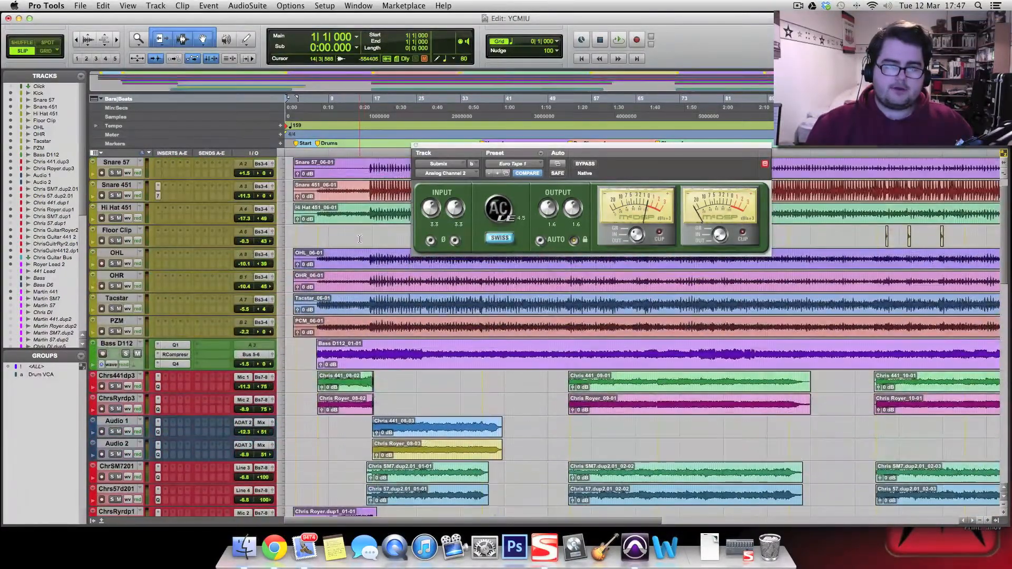
click(369, 234)
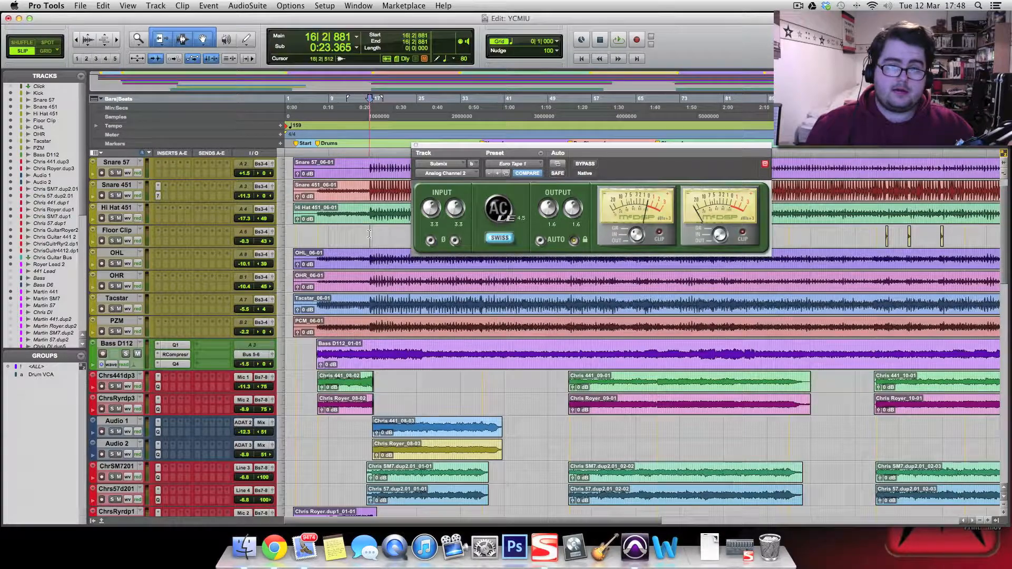
click(587, 164)
key(space)
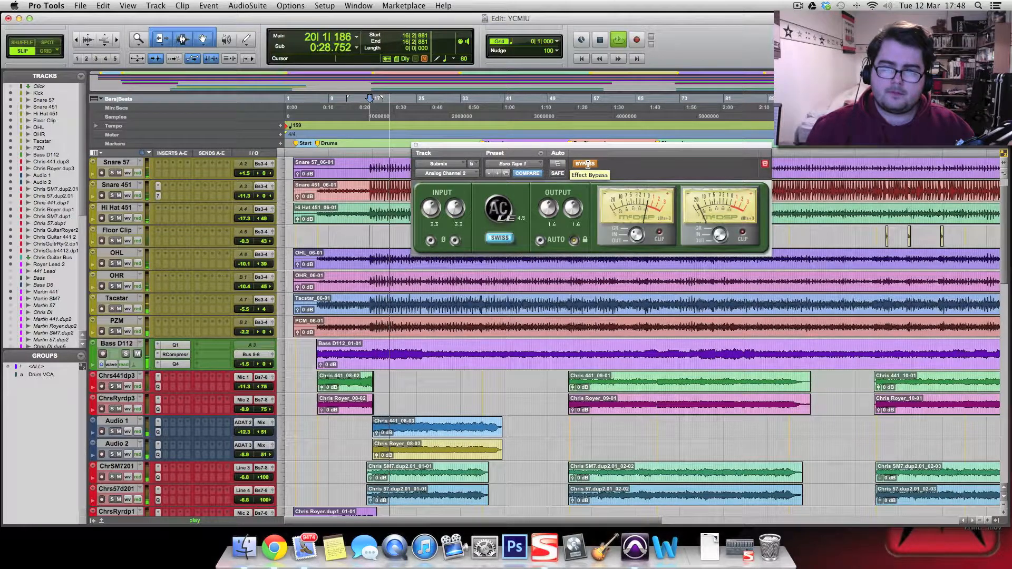
click(587, 163)
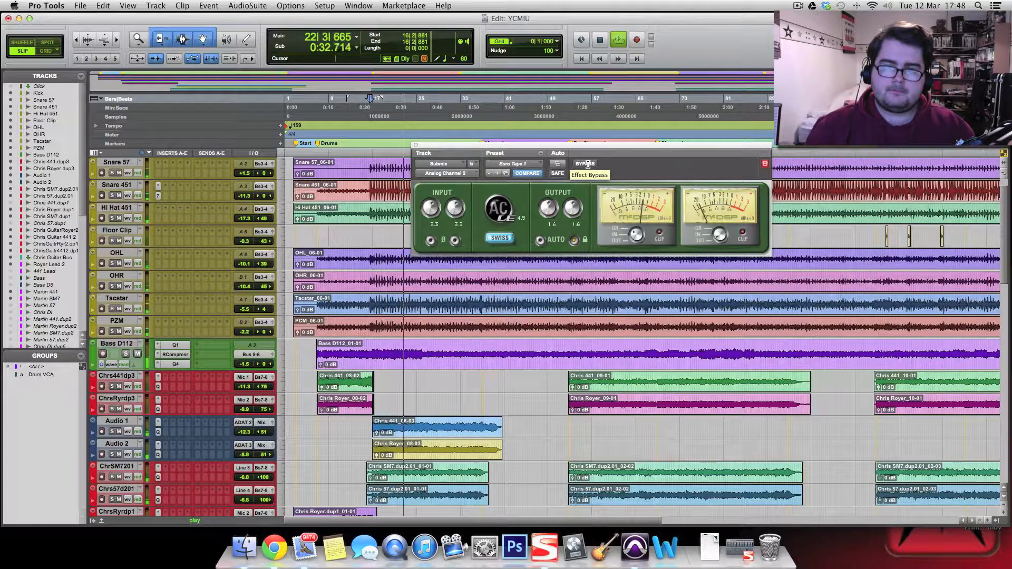
click(587, 164)
click(587, 164)
key(space)
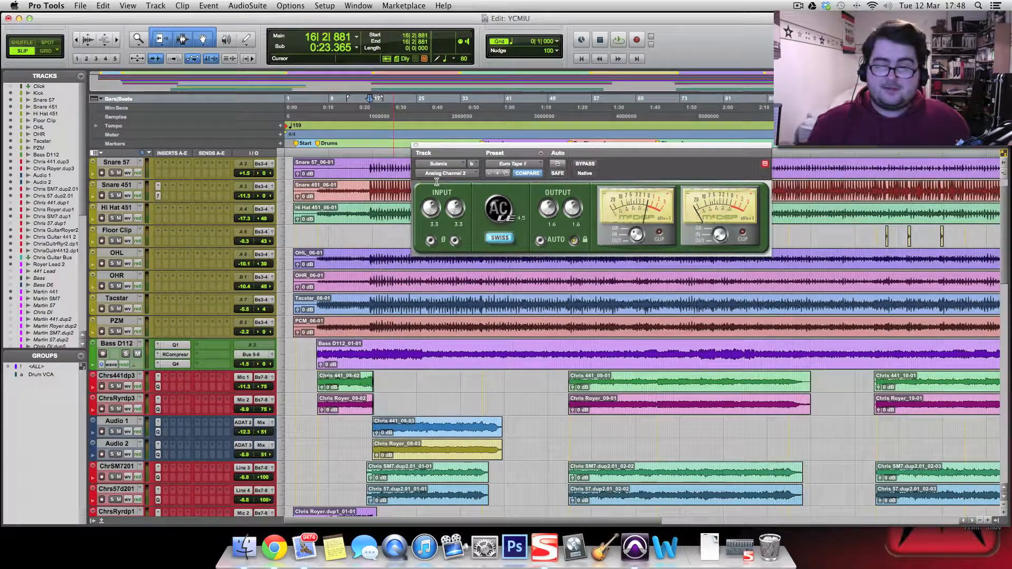
click(416, 148)
- Enlarge the Vox Bus track to show its inserts and inspect the RDeEsser settings
scroll(528, 235, down, 12)
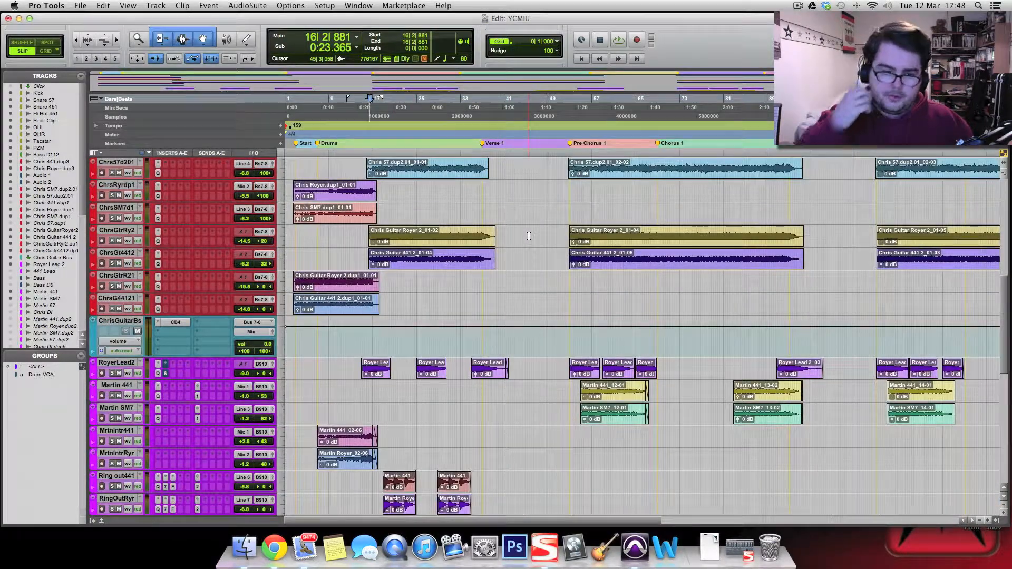
scroll(550, 265, down, 5)
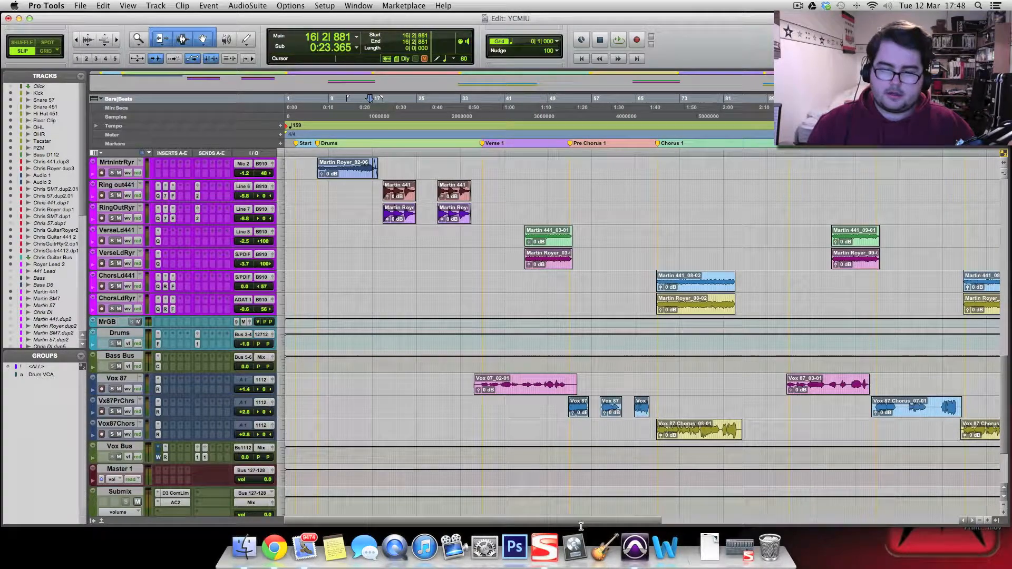
scroll(606, 500, right, 5)
scroll(675, 511, left, 2)
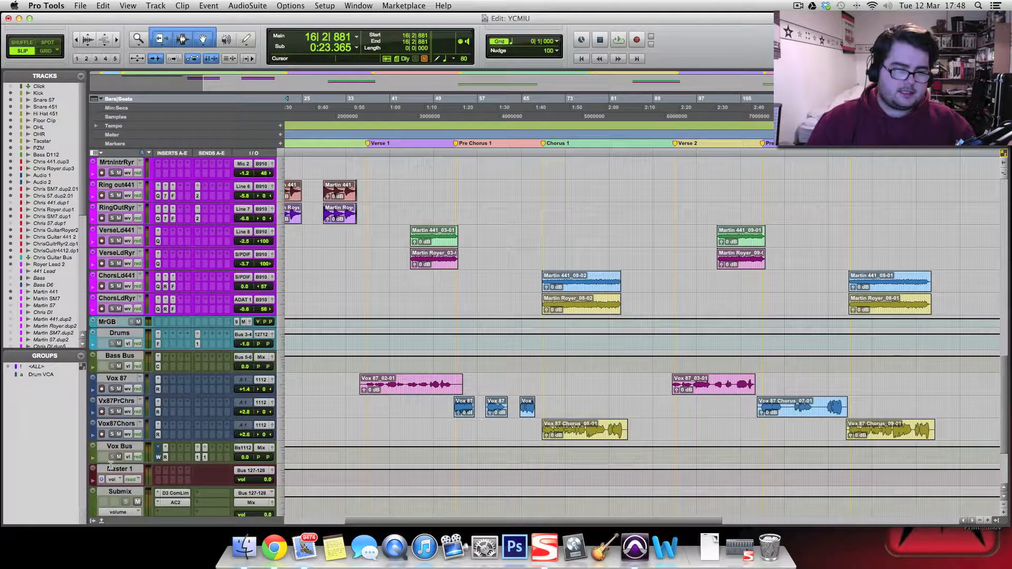
drag(110, 466, 111, 473)
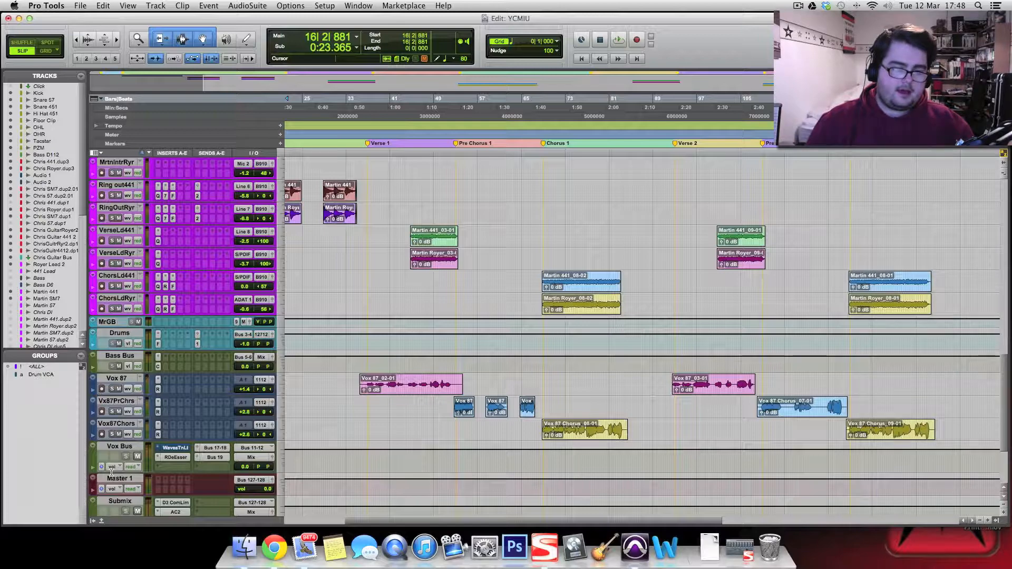
click(183, 458)
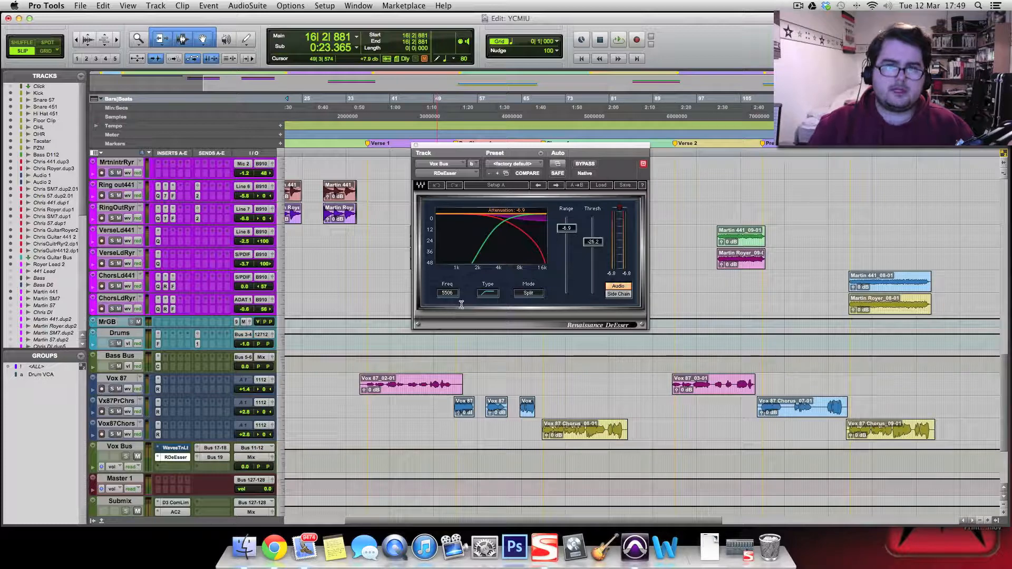
click(415, 146)
- Inspect the RVerb plug-in settings on the Vox Verb track
scroll(229, 454, down, 5)
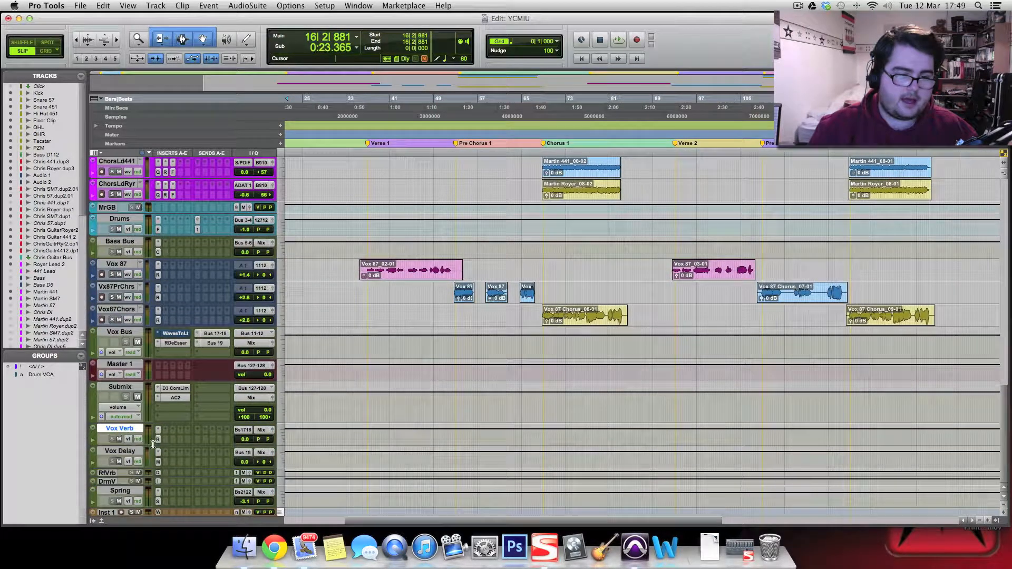
click(158, 440)
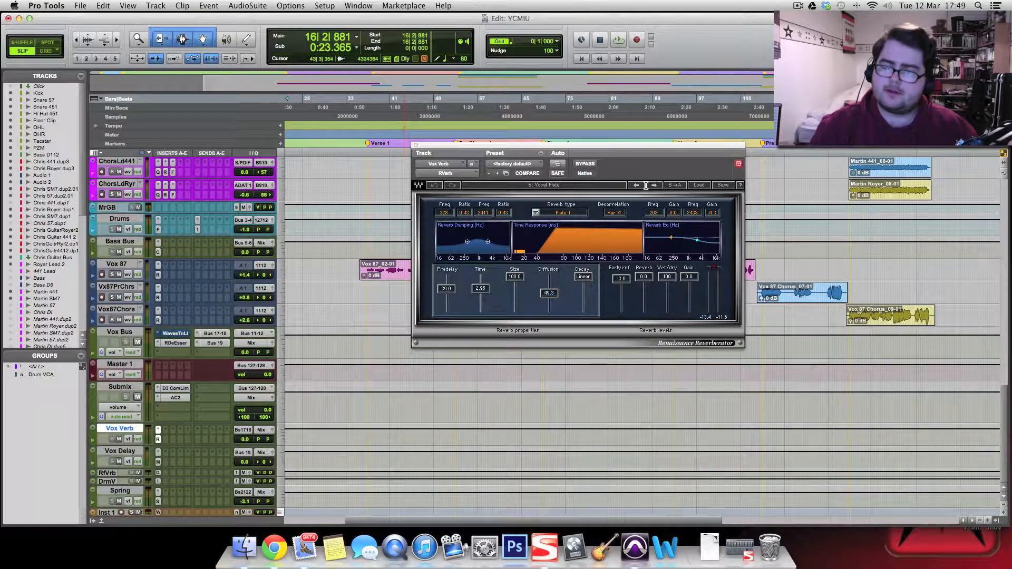
click(415, 148)
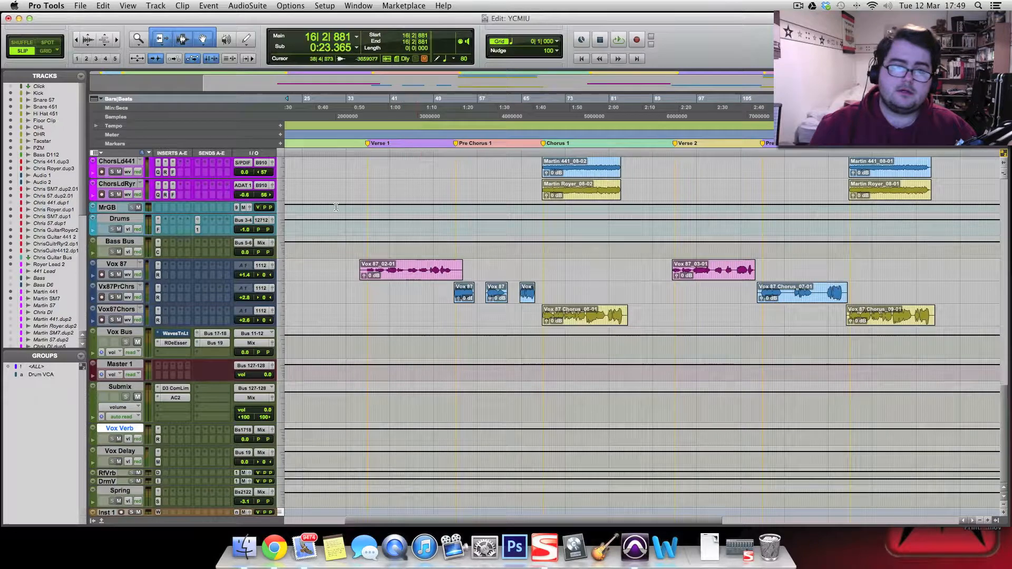
- Inspect the Mod Delay III settings on the Vox Delay track
click(158, 462)
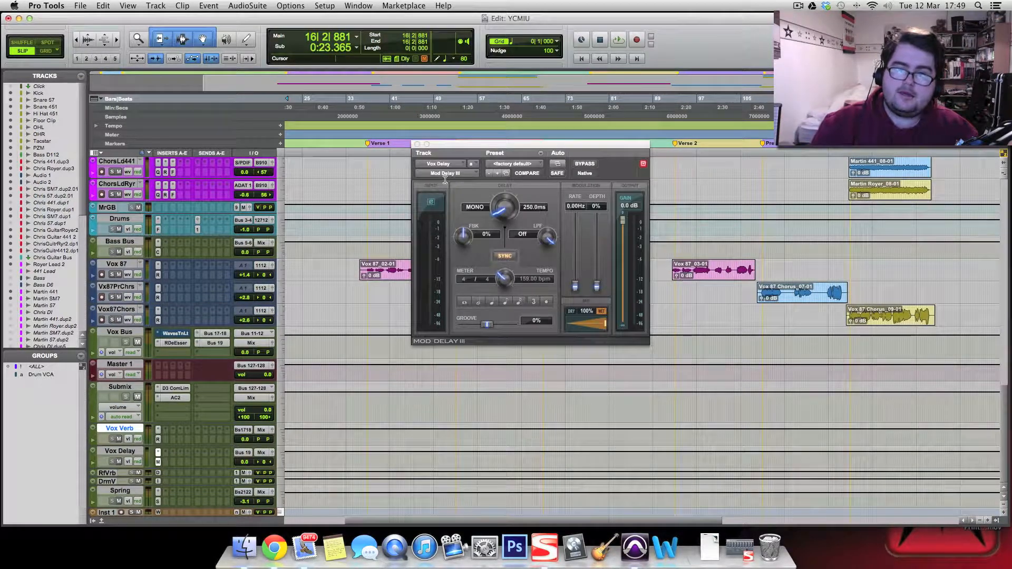
click(417, 144)
- Solo the Vox 87, Vx87PrChrs and Vox87Chors tracks and audition the vocals from 36|2|135
click(112, 274)
click(111, 309)
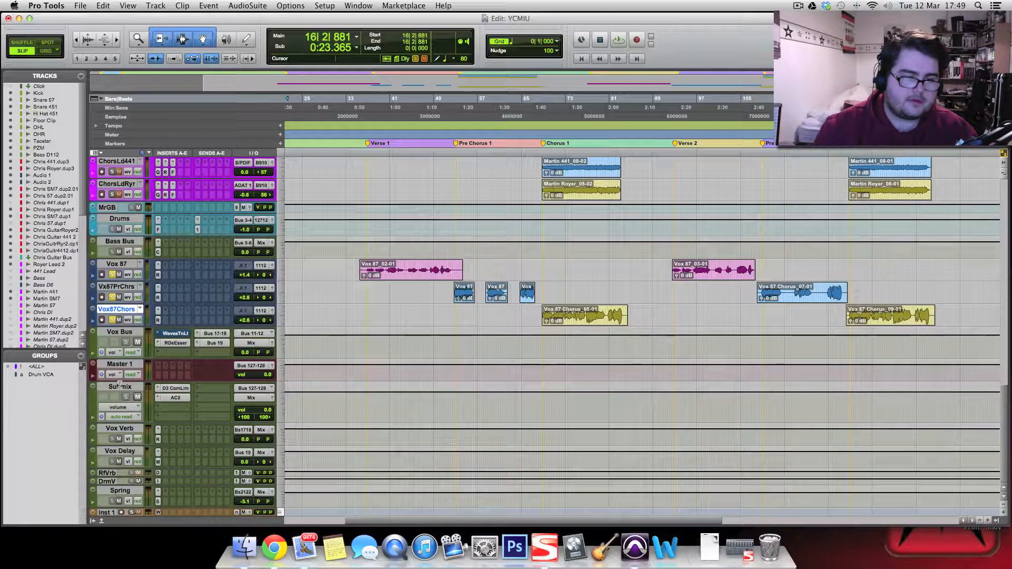
key(space)
key(space)
click(393, 246)
key(space)
click(182, 40)
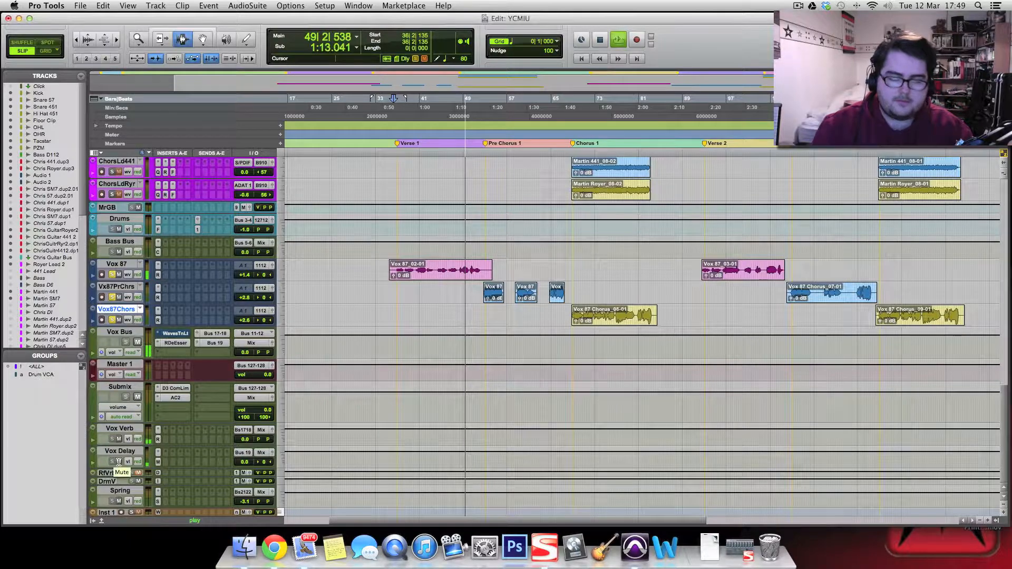
key(space)
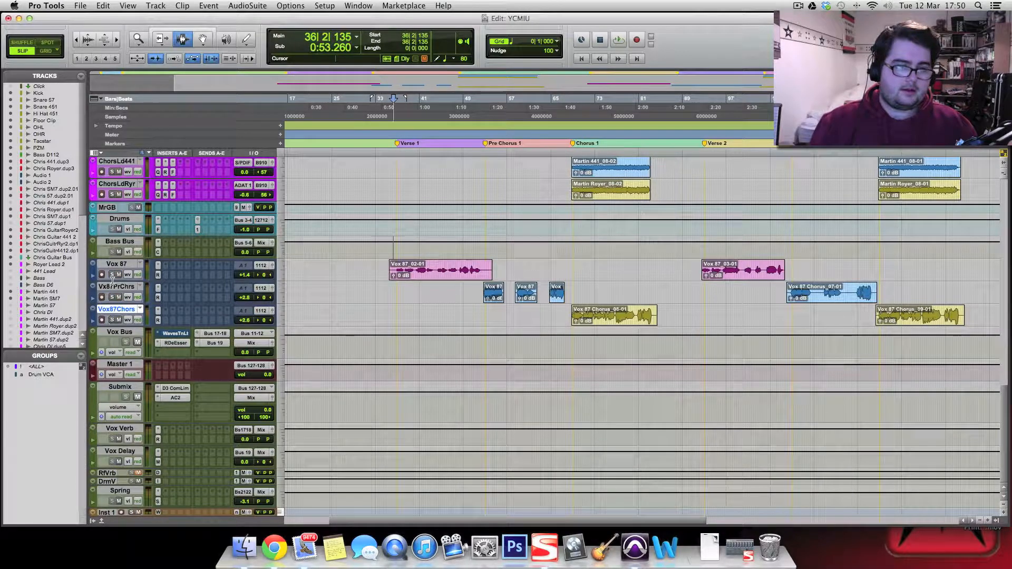
- Enlarge the Vox 87 track and switch its display from waveform to volume automation
drag(113, 282, 119, 328)
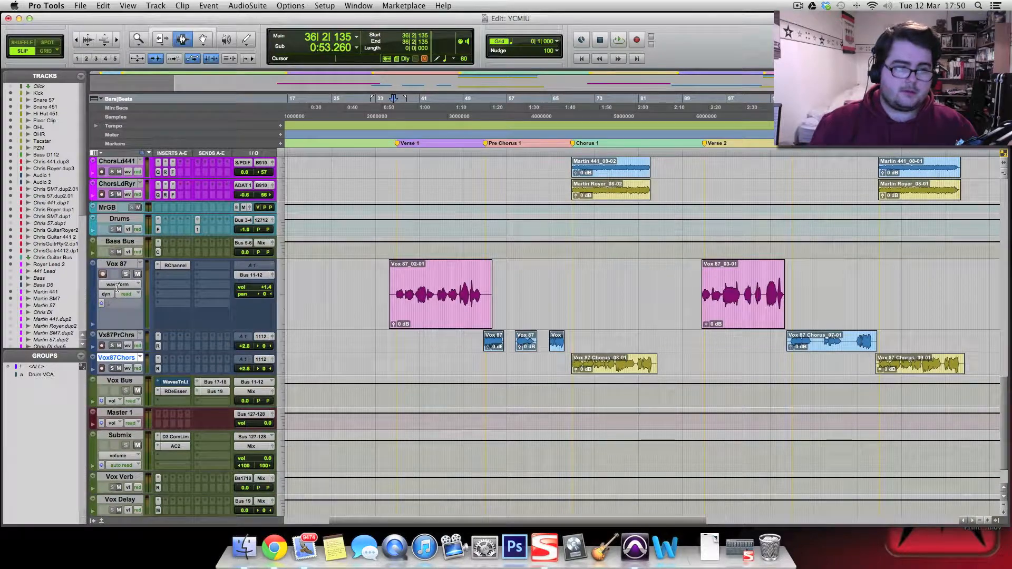
click(117, 285)
click(119, 293)
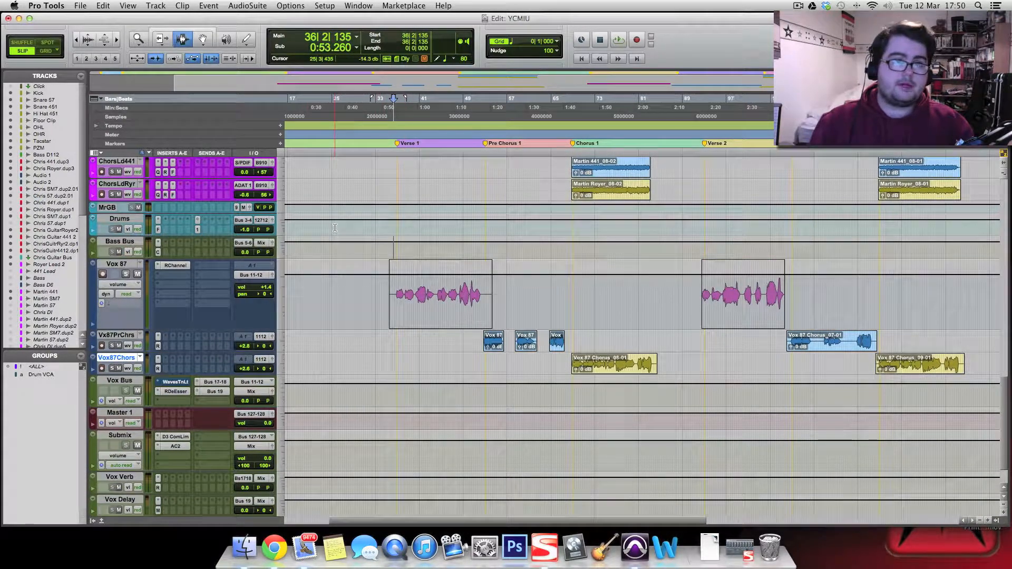
- Audition the mix around the Vox 87 entry into Verse 1, playing repeatedly from 35|4|394
key(t)
key(t)
click(569, 285)
key(space)
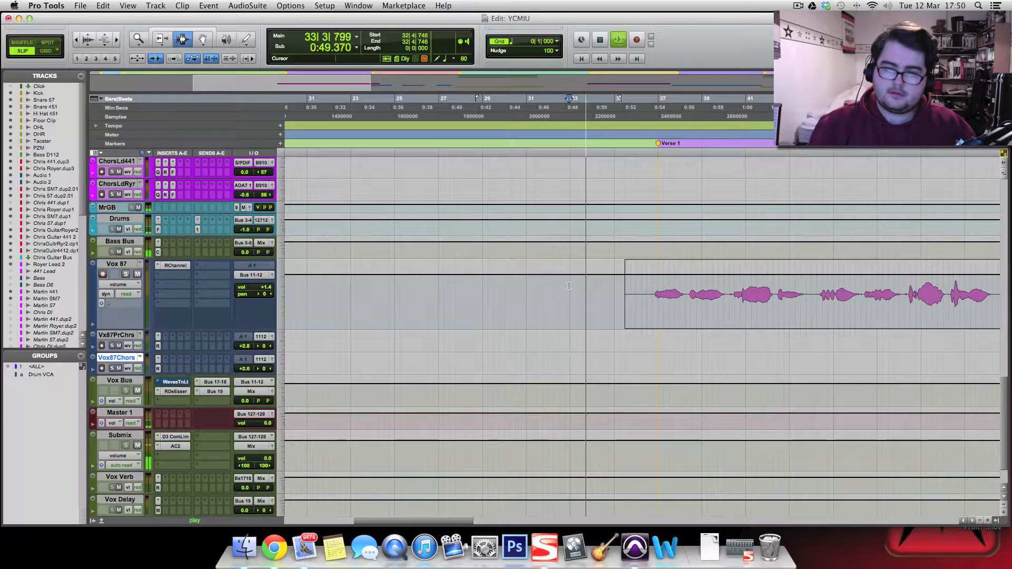
key(r)
key(t)
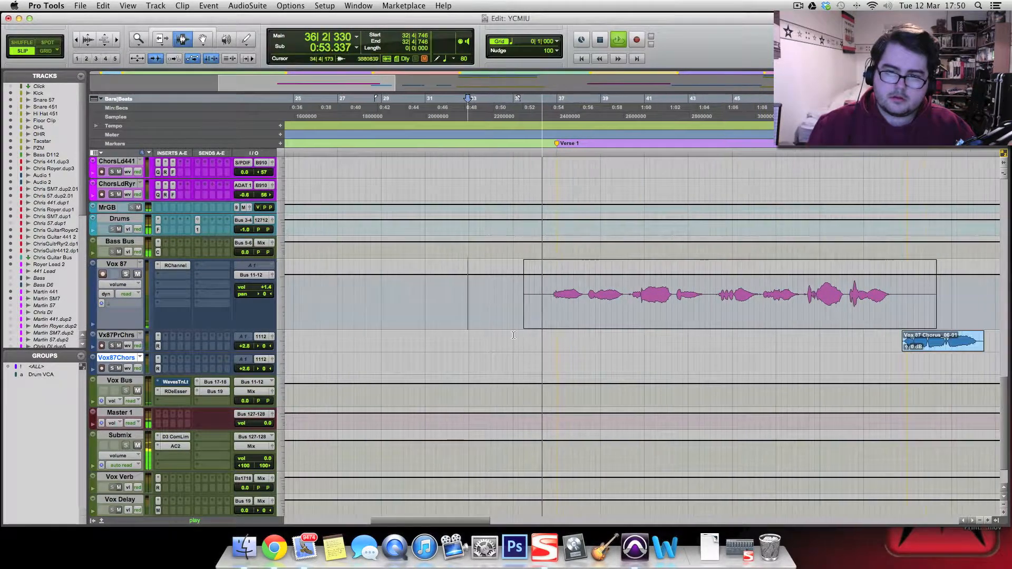
click(531, 288)
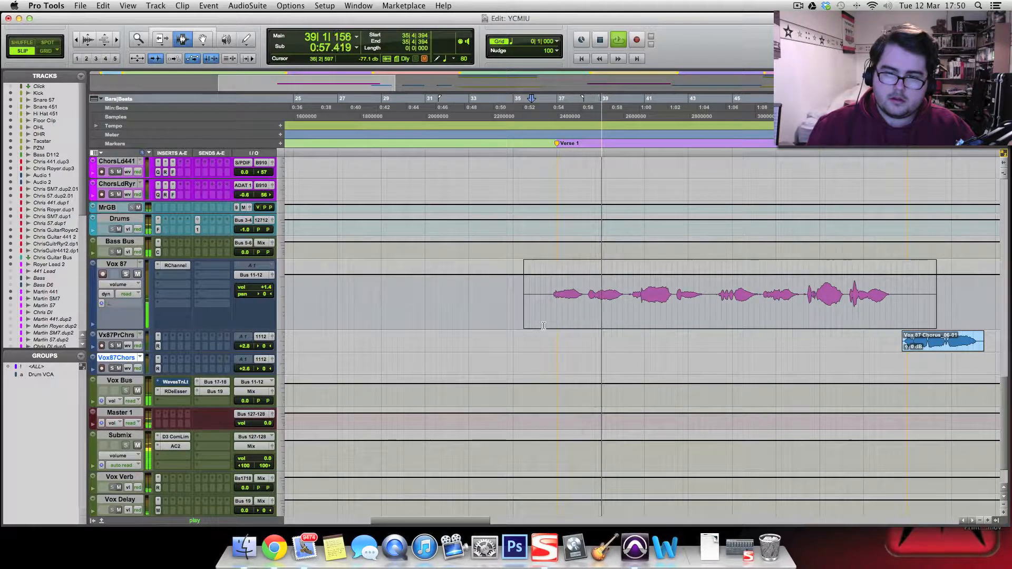
key(space)
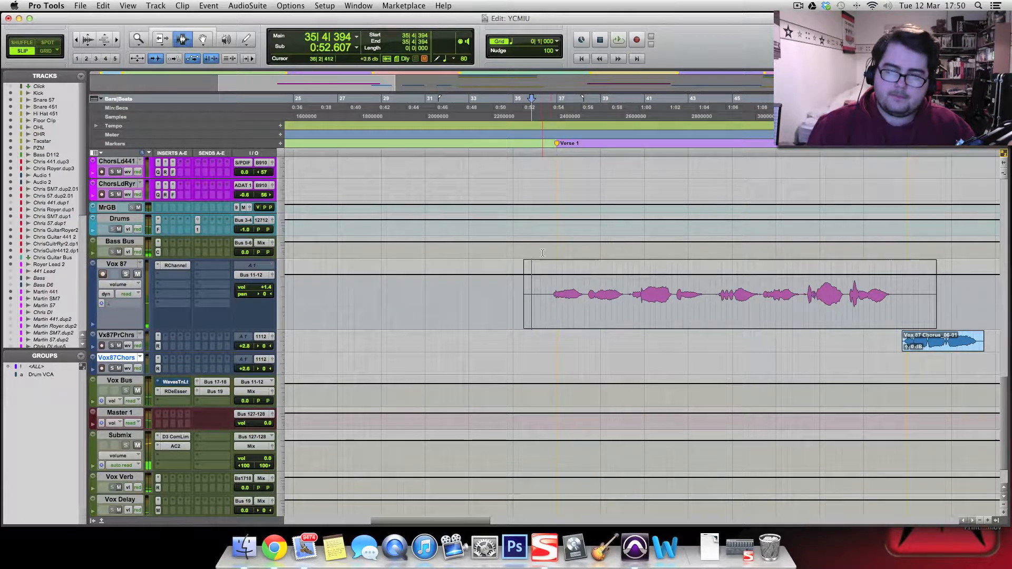
key(space)
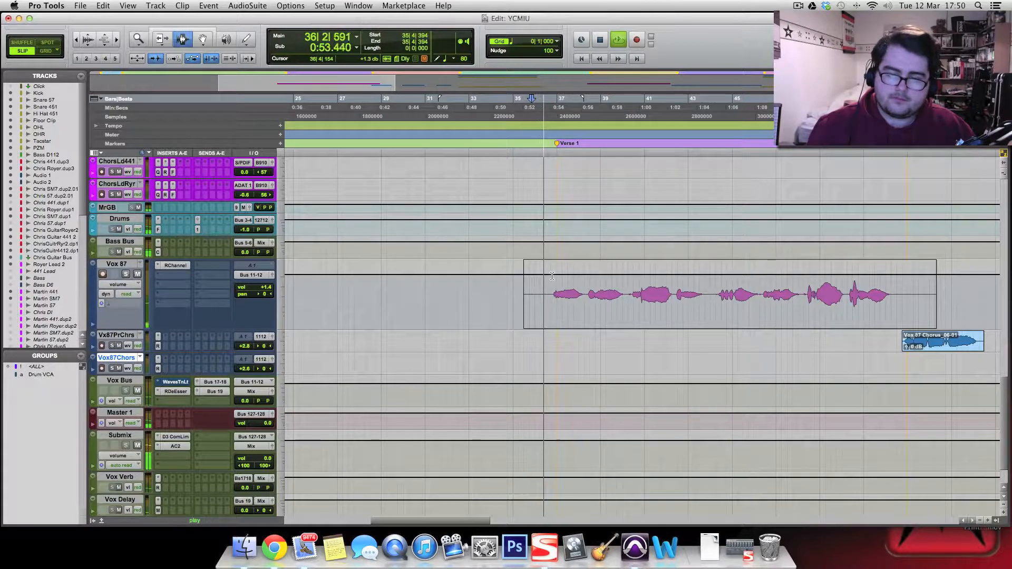
key(space)
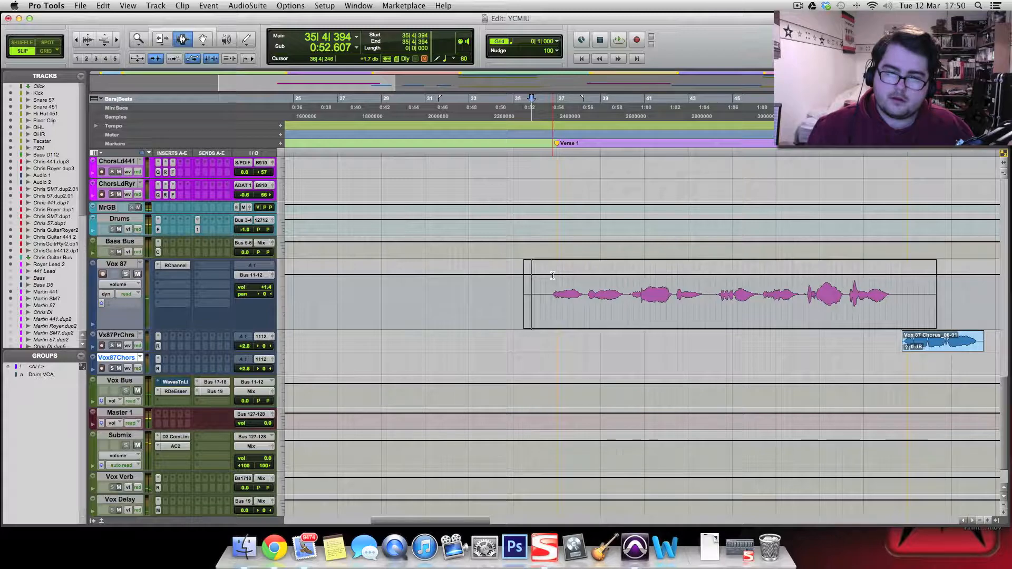
- Add a slight volume automation boost on the first Vox 87 phrase of Verse 1, enlarge the track further and audition the result
click(182, 29)
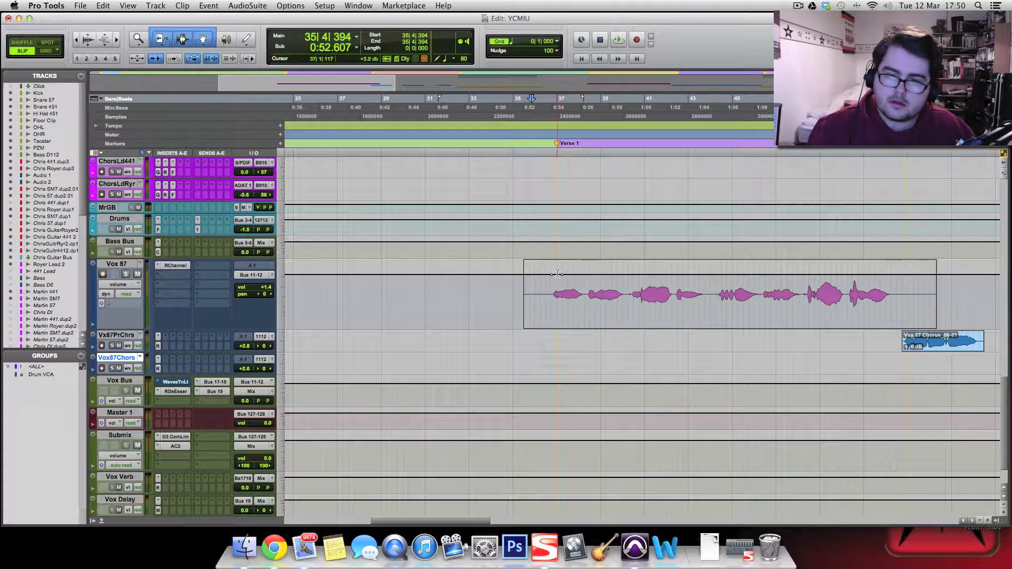
drag(557, 271, 557, 274)
click(529, 265)
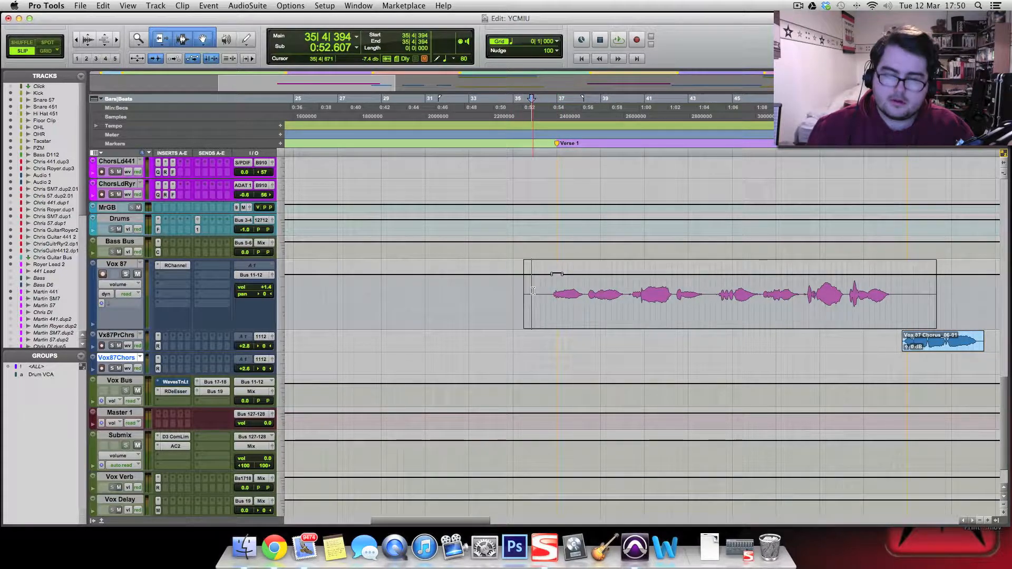
drag(175, 332, 203, 458)
key(space)
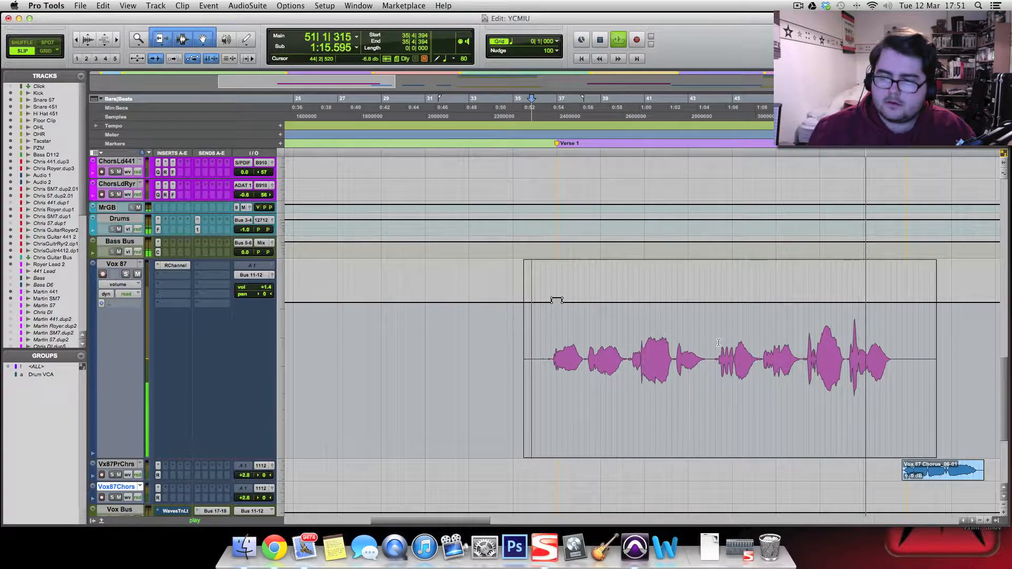
key(space)
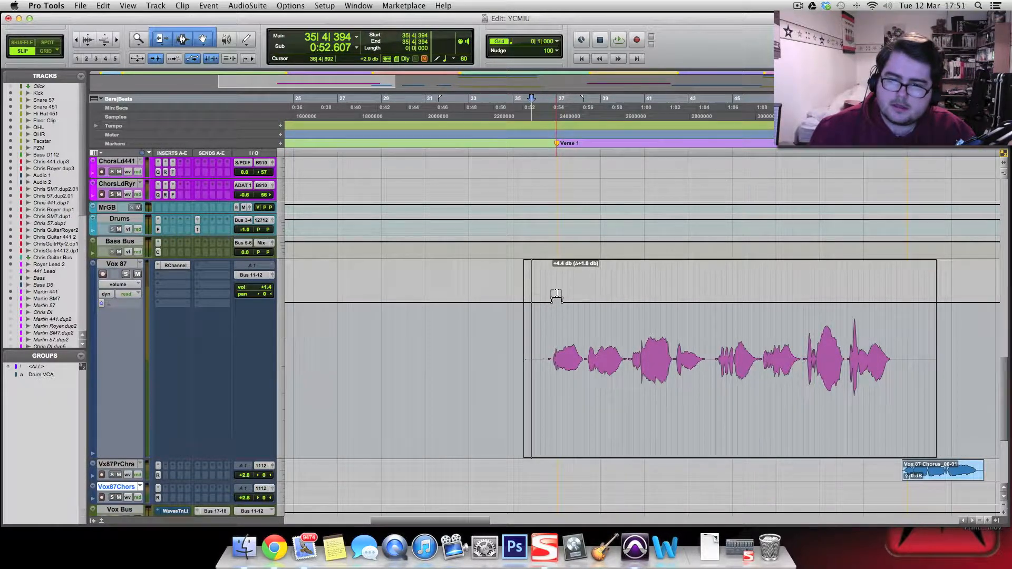
- Raise the volume automation boost at the start of the Vox 87 Verse 1 vocal to about +4 dB and audition it
drag(556, 295, 556, 294)
key(space)
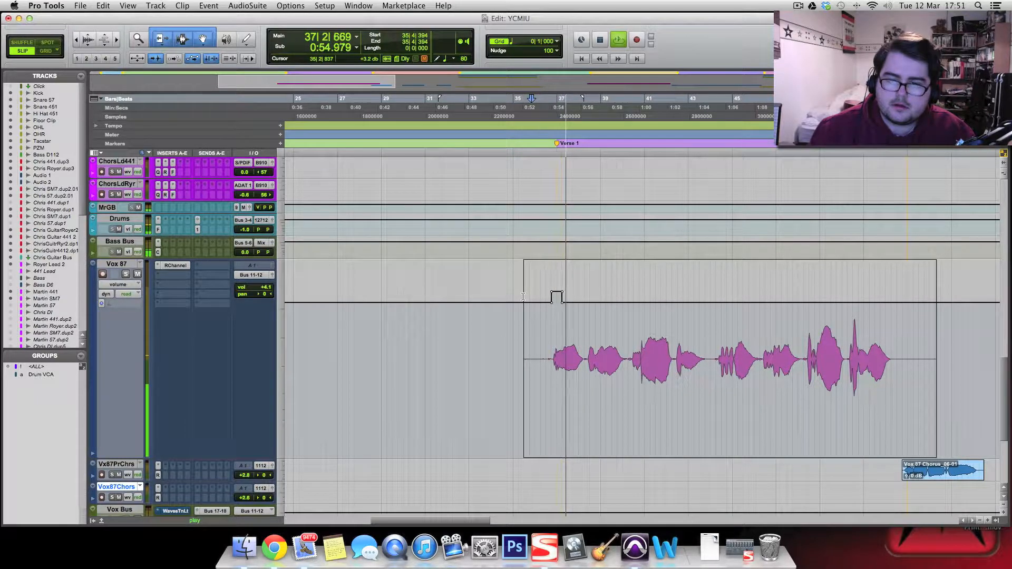
key(space)
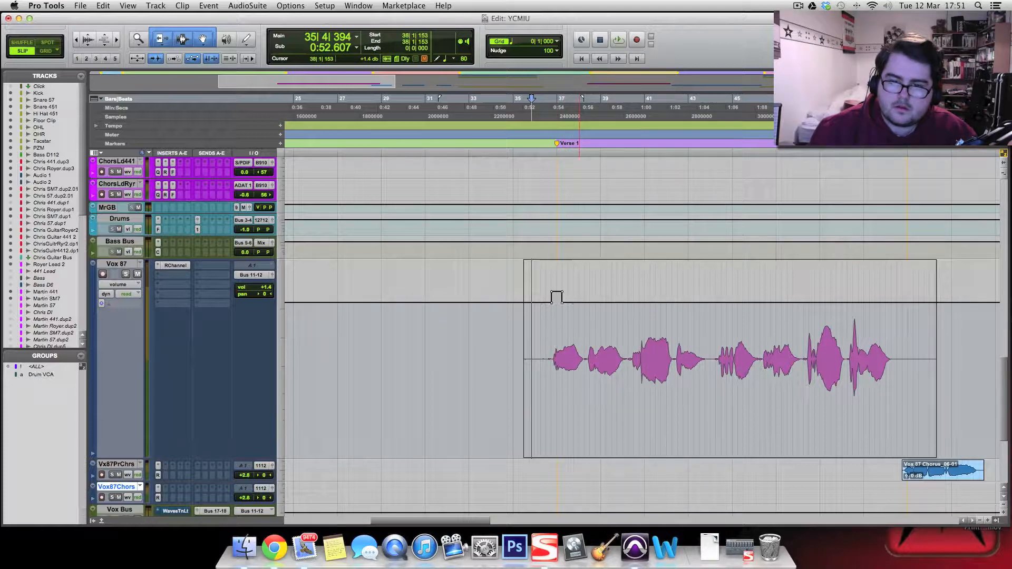
- Add a smaller Vox 87 volume boost from the first boost's end to about bar 38, raise it slightly more and audition it
drag(576, 302, 574, 298)
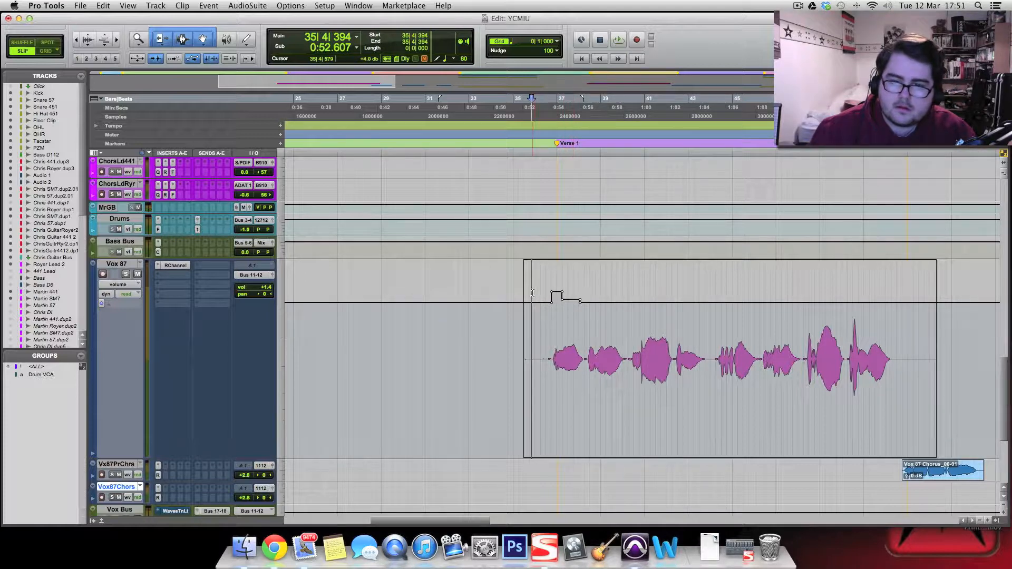
key(space)
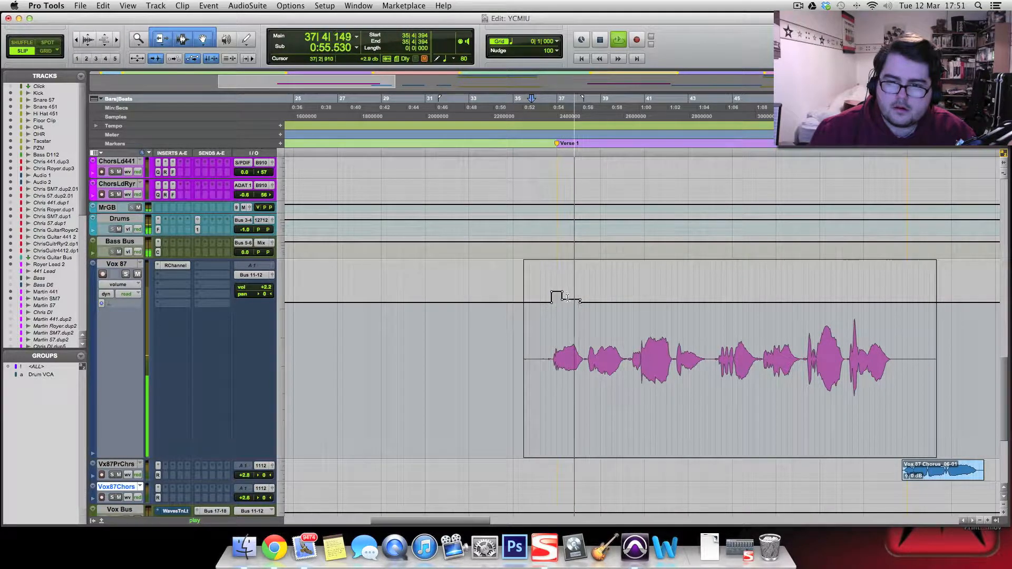
drag(569, 297, 570, 295)
key(space)
key(space)
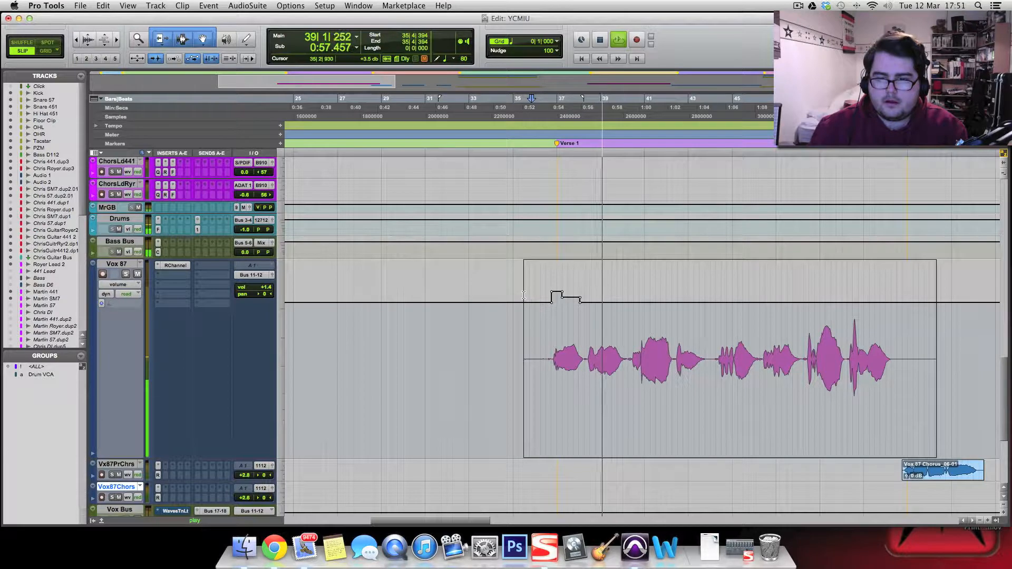
- Adjust the Vox 87 RChannel EQ, setting band 2 to 2.8 dB and band 3 to 2.2 dB at 1901 Hz
click(178, 267)
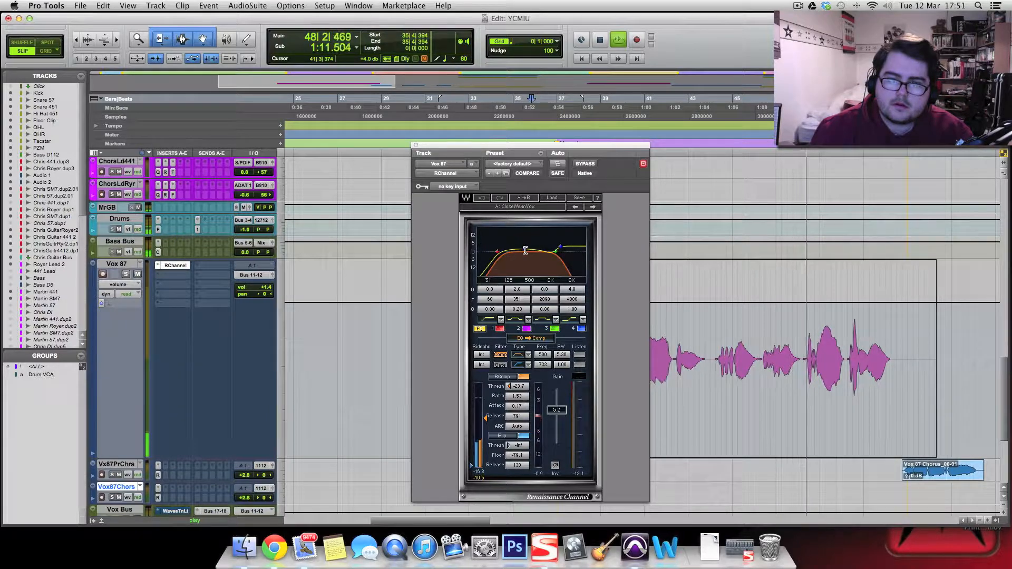
drag(524, 249, 549, 248)
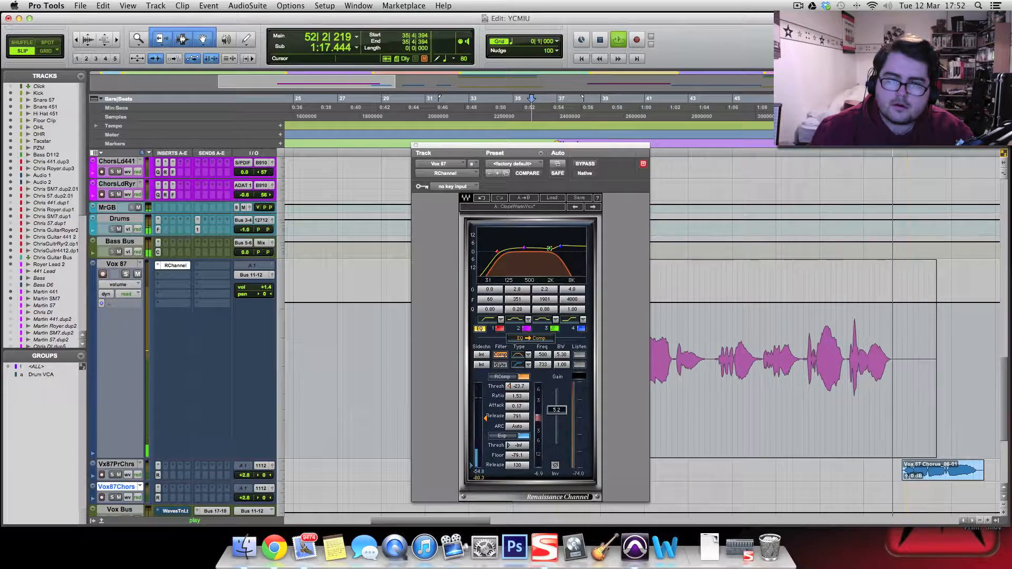
click(415, 147)
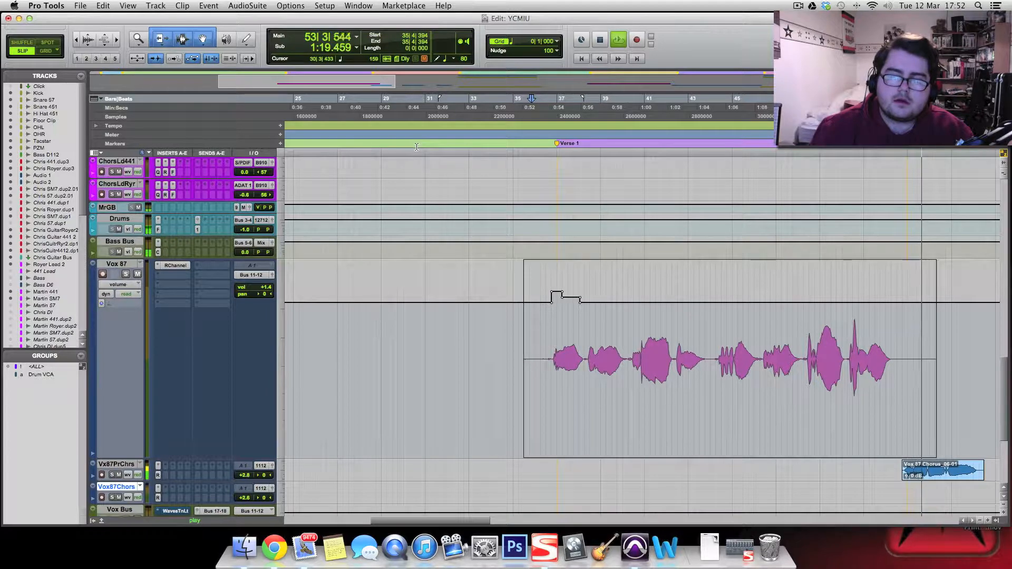
key(space)
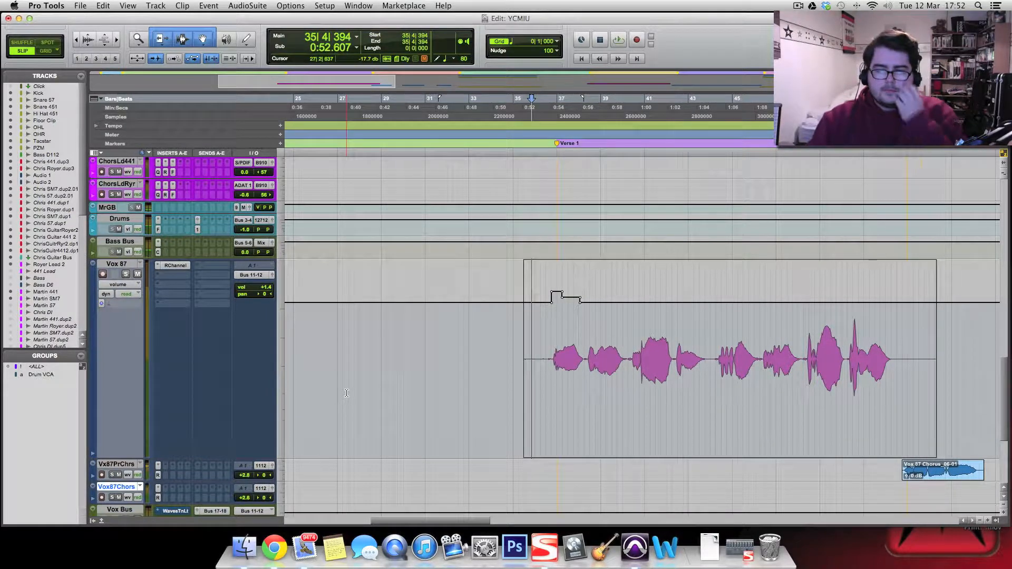
- Recheck the Vox 87 RChannel settings and switch off its EQ section
click(167, 265)
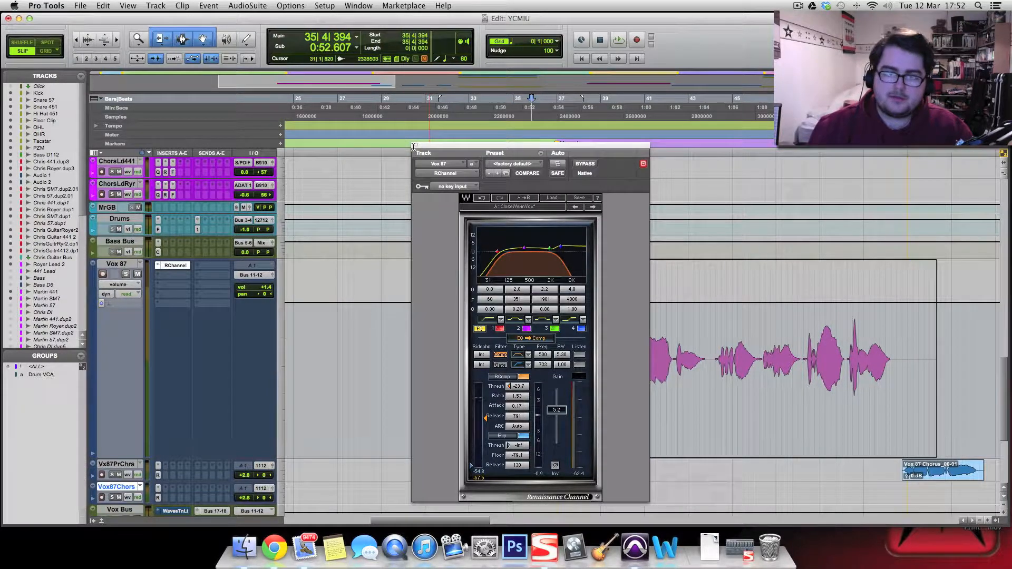
click(415, 147)
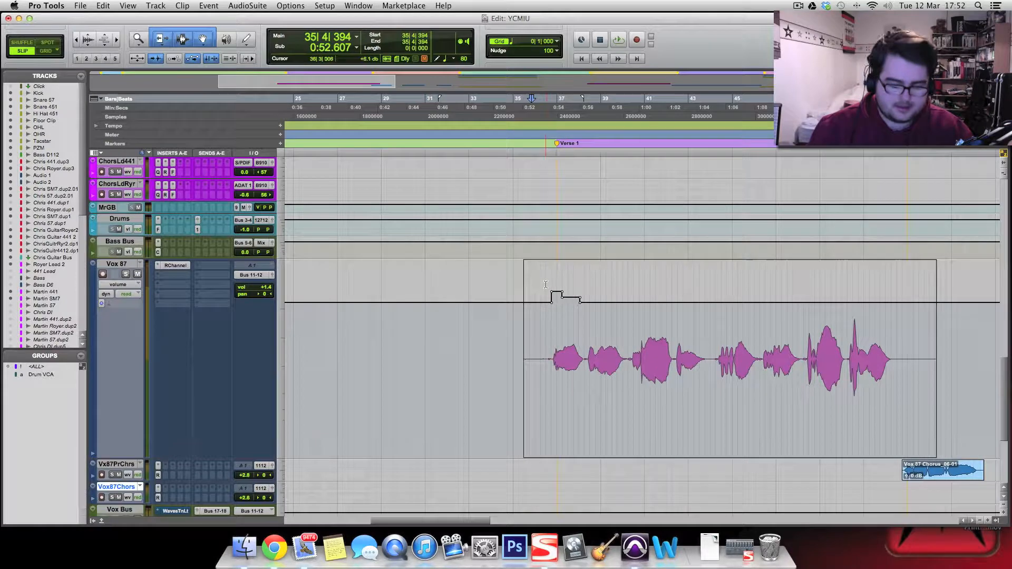
click(167, 266)
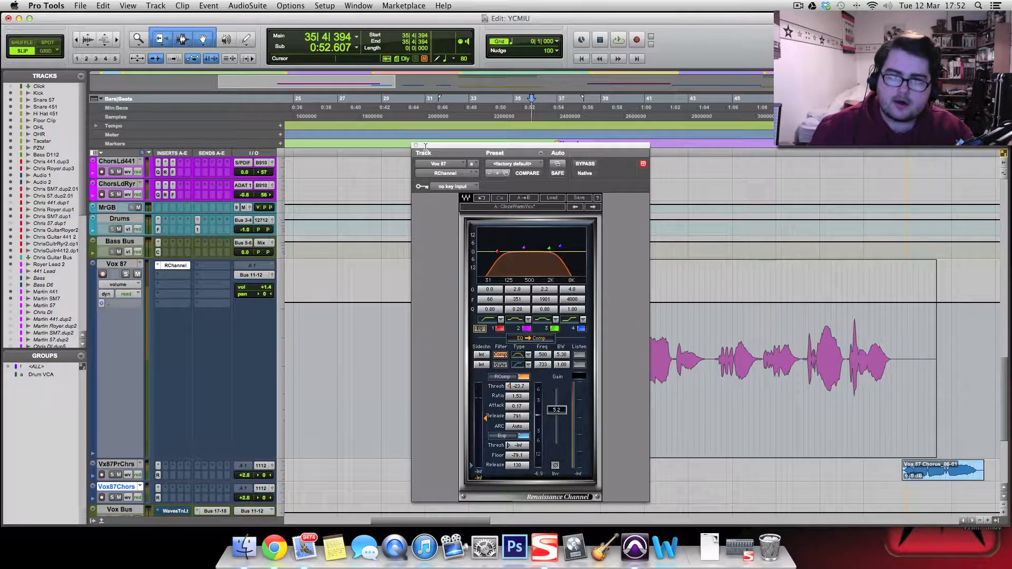
click(414, 146)
- Insert REQ 6 (mono) in the Vox 87 track's first insert slot, ahead of RChannel, and solo the track
click(159, 266)
mouse_move(180, 285)
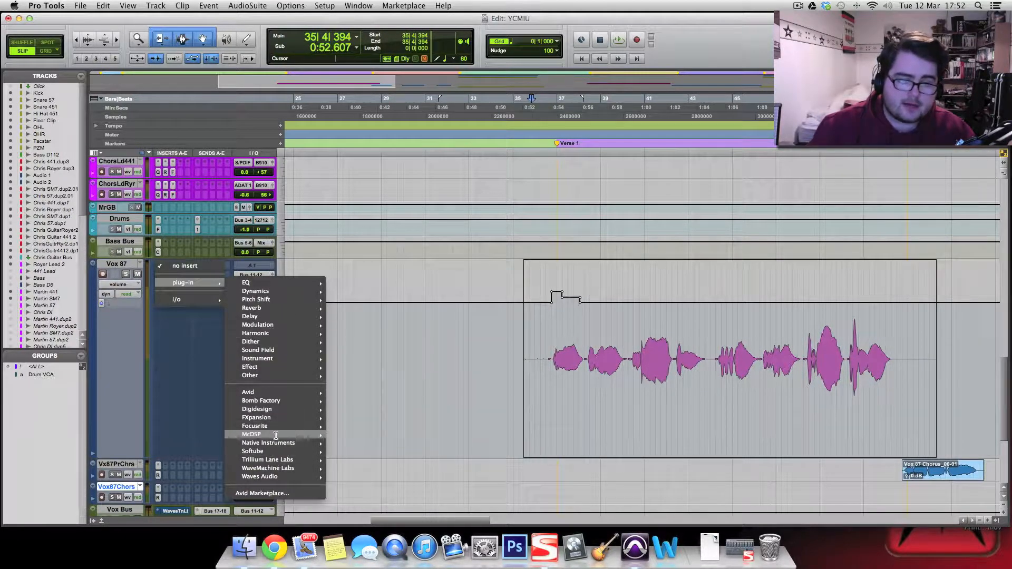
mouse_move(277, 295)
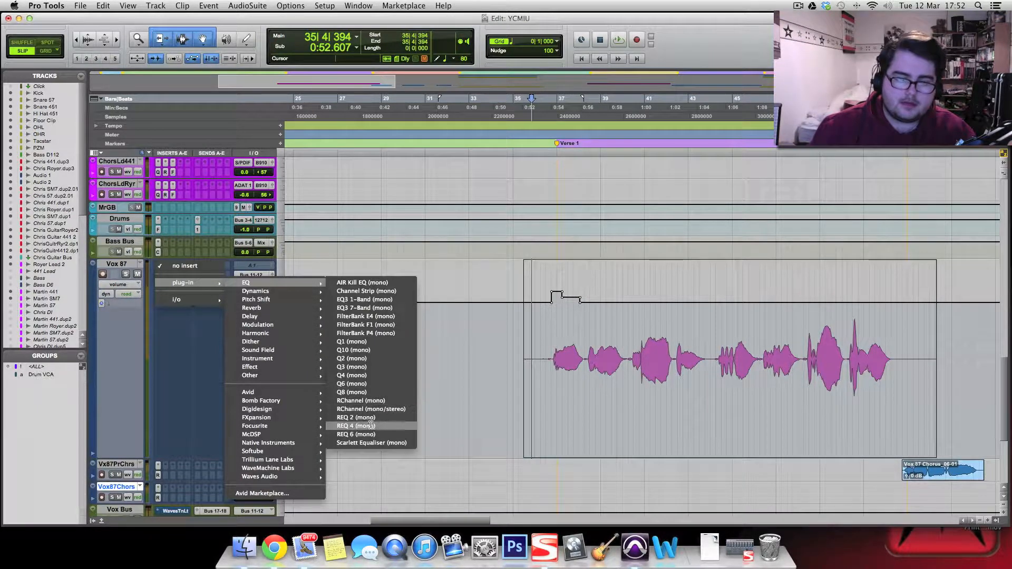
click(369, 434)
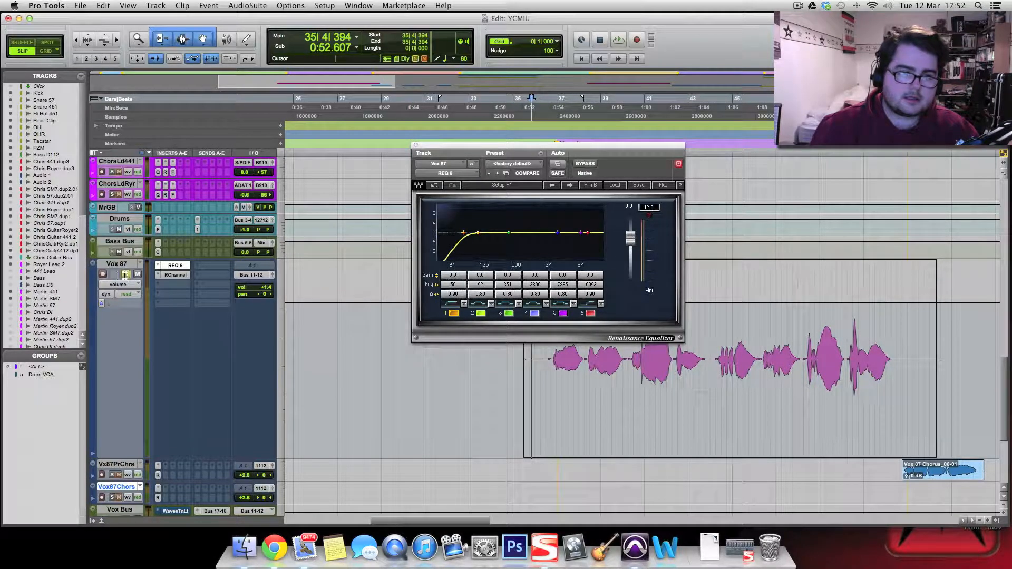
- Shape the Vox 87 REQ 6 during playback with a 111 Hz low cut, +1.5 dB at 369 Hz and +3.3 dB at 2538 Hz
key(space)
mouse_move(453, 284)
mouse_down()
mouse_move(473, 285)
mouse_move(454, 284)
mouse_up()
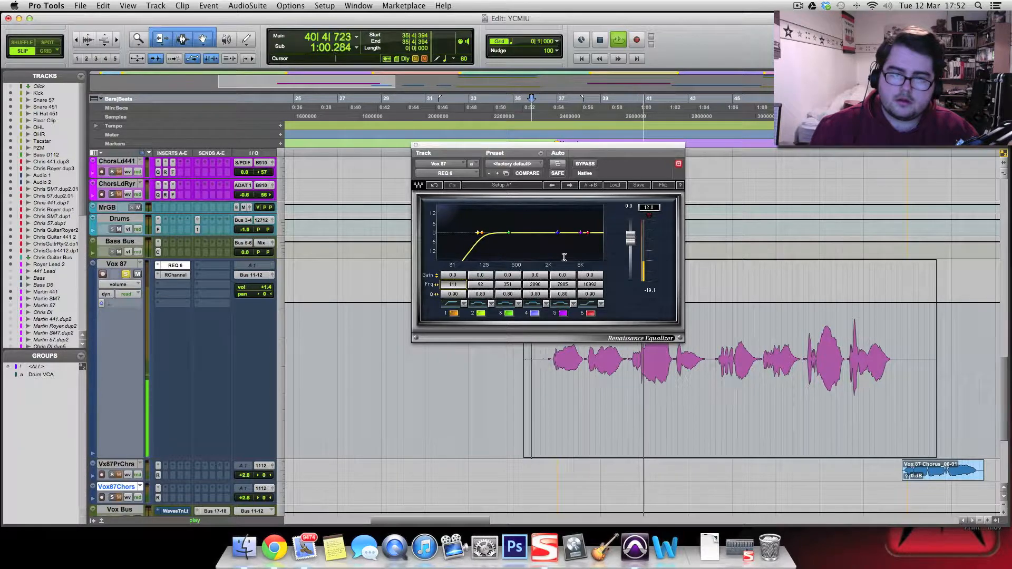
drag(557, 231, 548, 228)
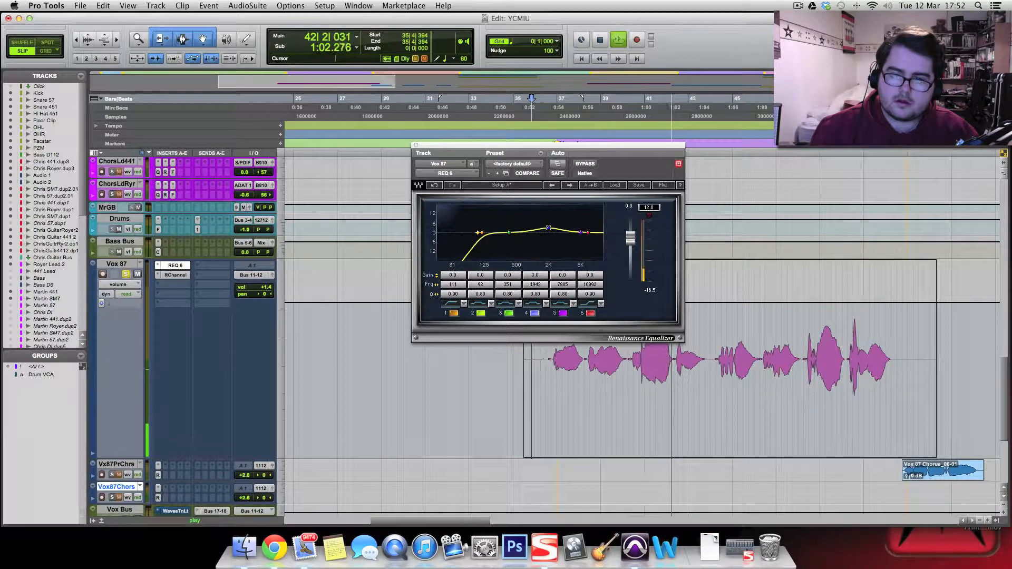
drag(503, 232, 510, 230)
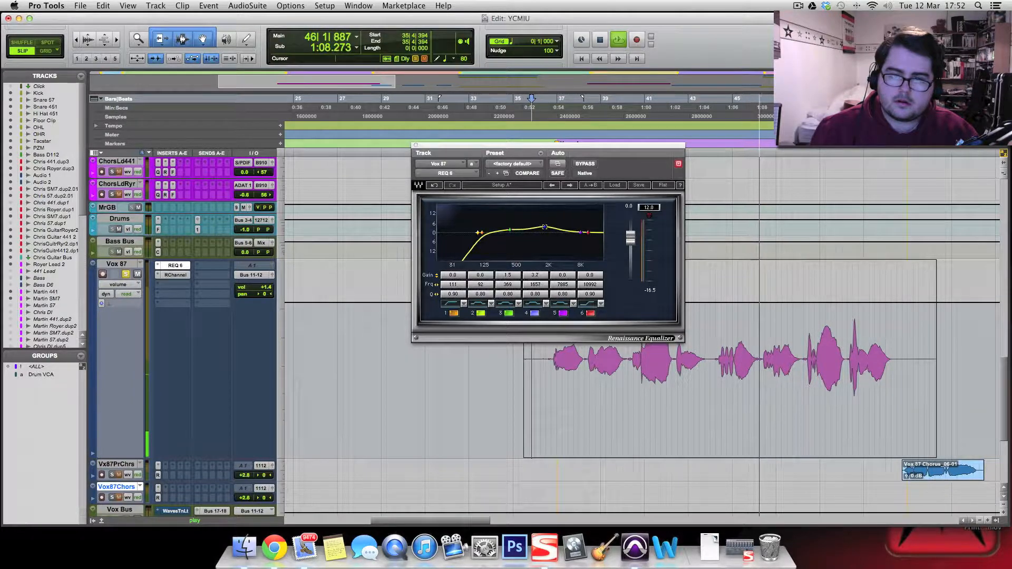
drag(548, 228, 553, 227)
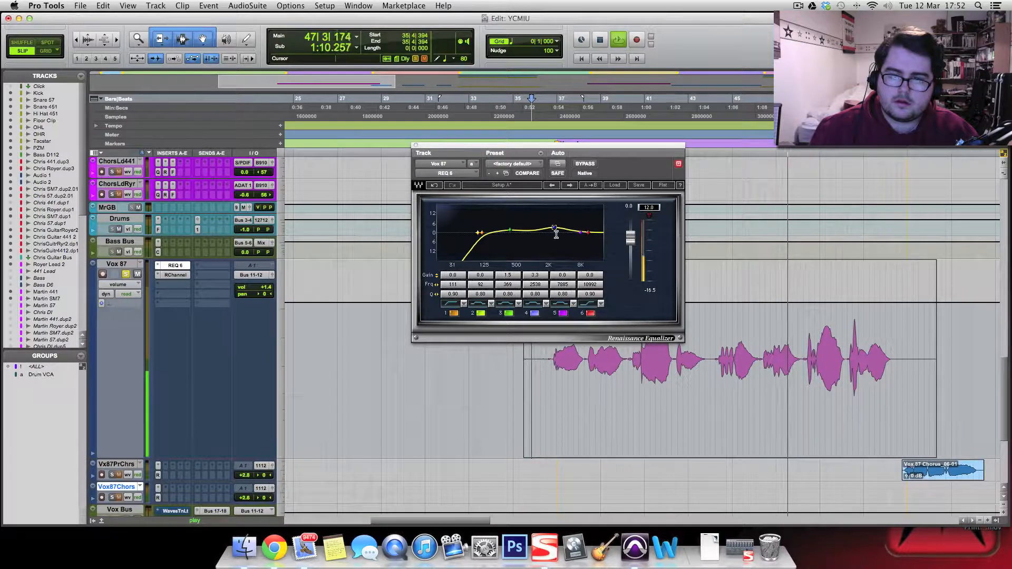
- Set band 6 of the Vox 87 REQ 6 to a 2.0 dB boost at 7606 Hz
drag(594, 284, 593, 285)
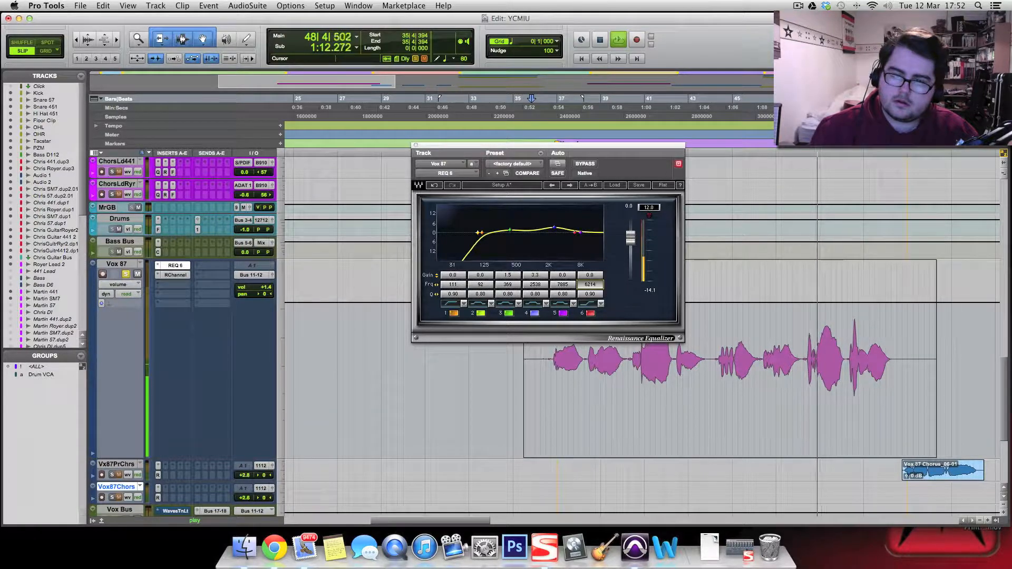
drag(588, 232, 579, 229)
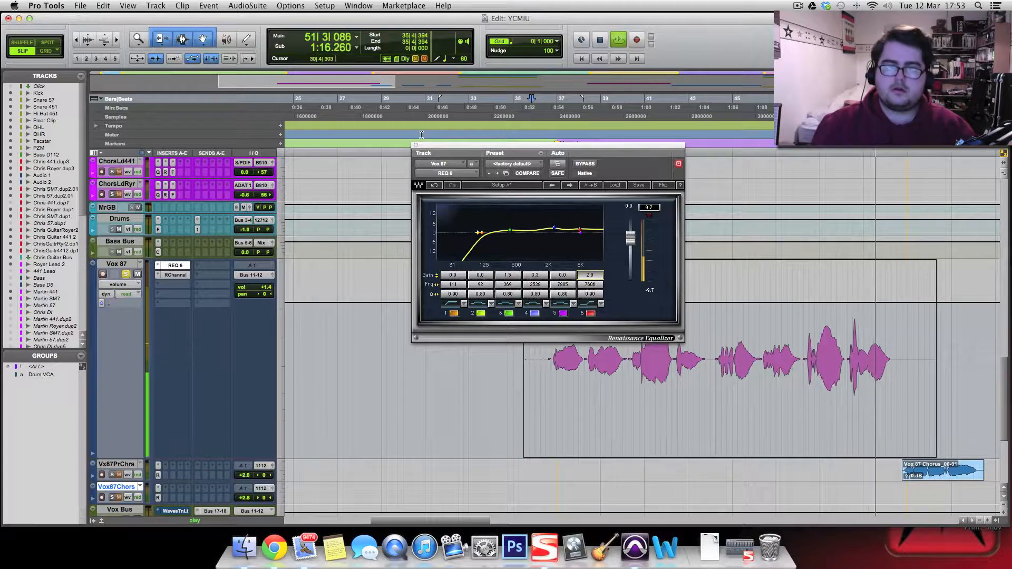
click(175, 265)
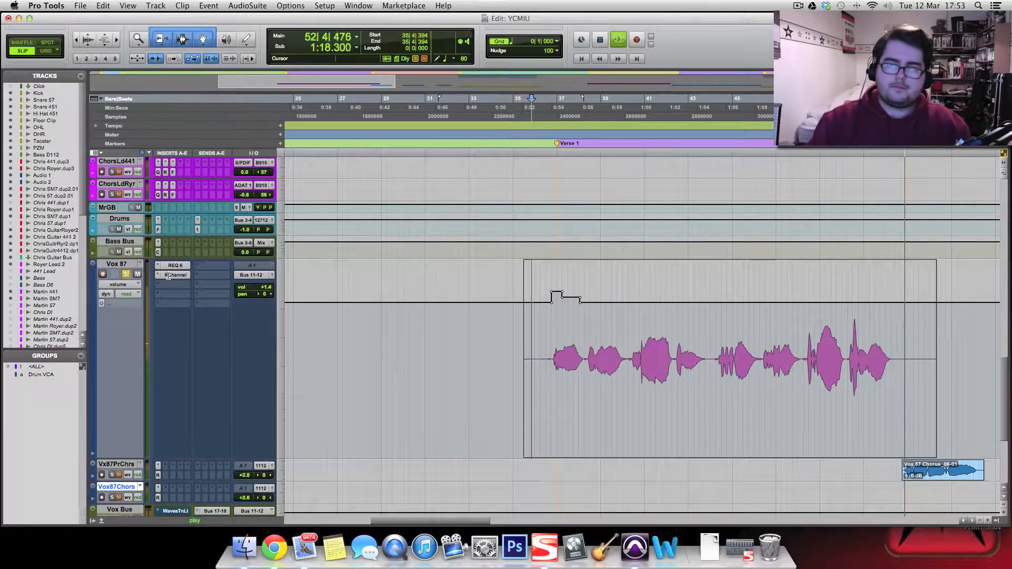
- Play the soloed Vox 87 with REQ 6 bypassed for comparison and set the plug-in's band 4 gain to 3.6 dB
key(space)
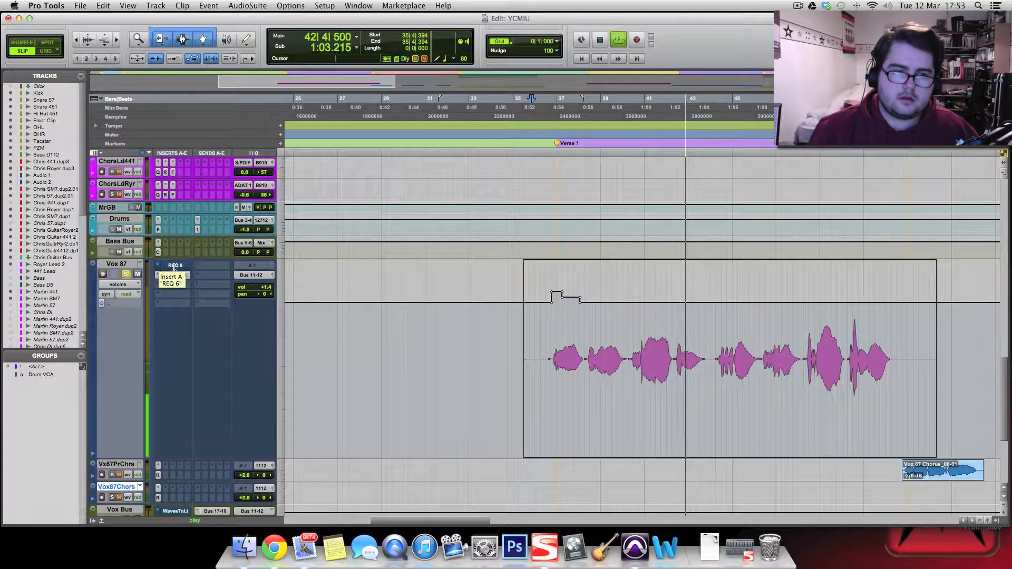
key(space)
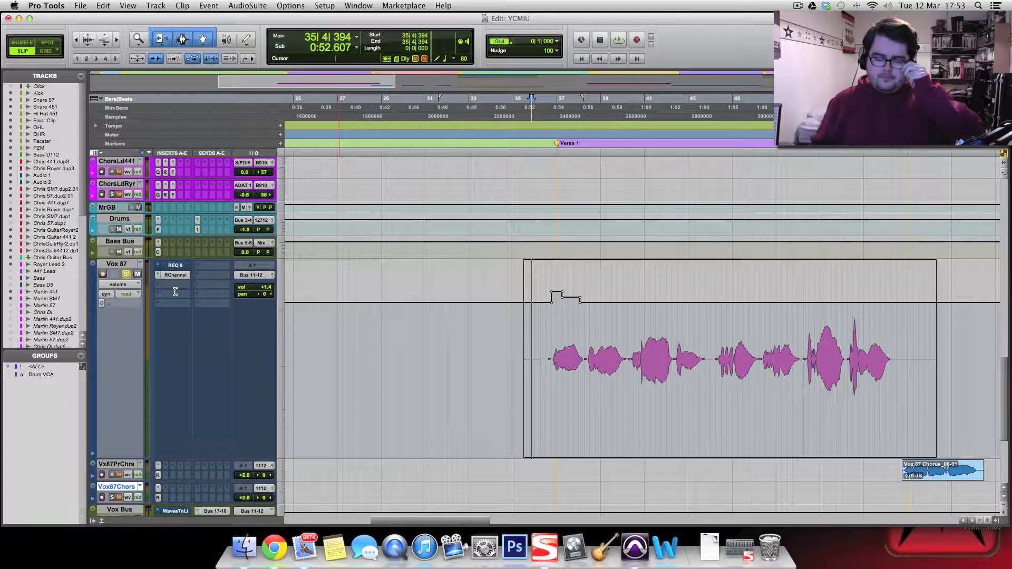
click(175, 266)
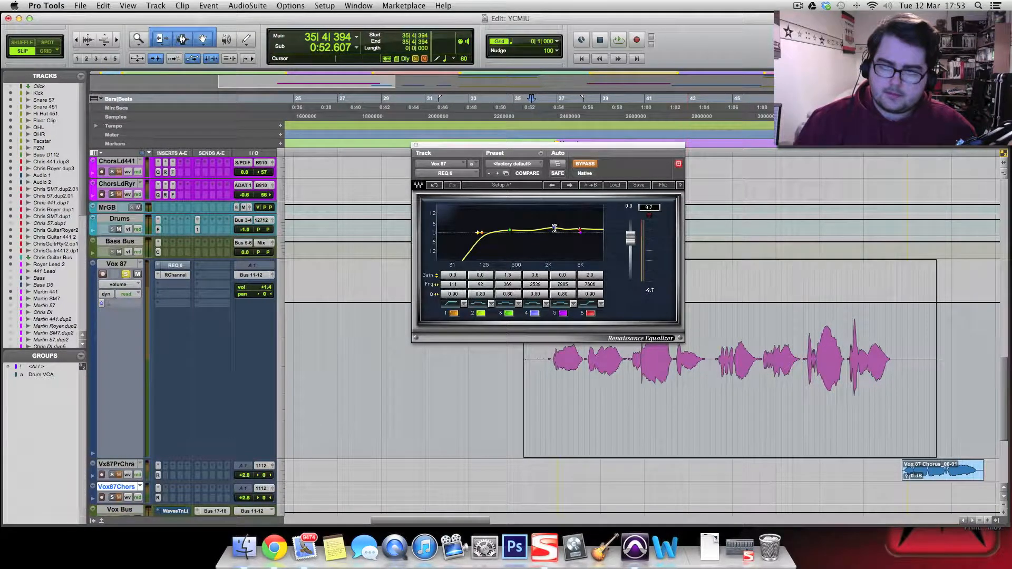
click(416, 147)
- Enlarge the Vox 87 Pre Chorus track and set its RChannel to 5.0 dB at 2911 Hz, 5.7 dB at 6214 Hz and 5.3 output gain
scroll(253, 300, down, 5)
scroll(253, 300, up, 4)
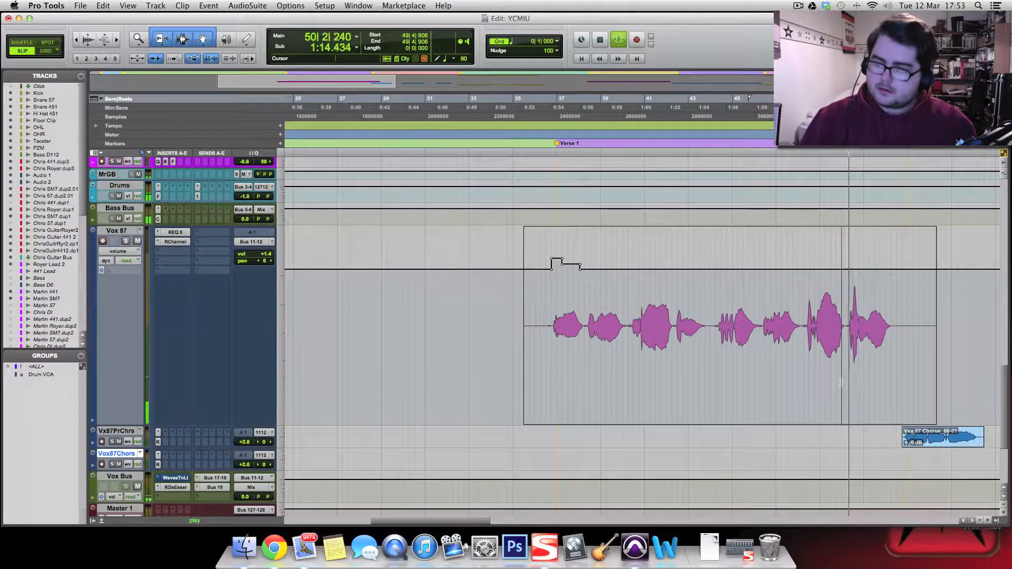
scroll(841, 382, down, 1)
scroll(841, 382, down, 2)
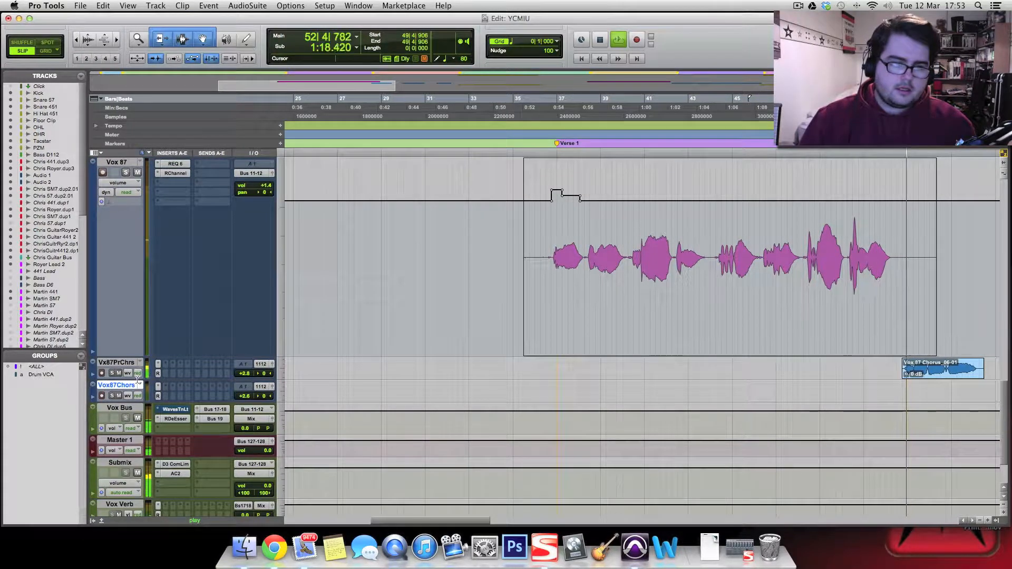
drag(131, 380, 131, 396)
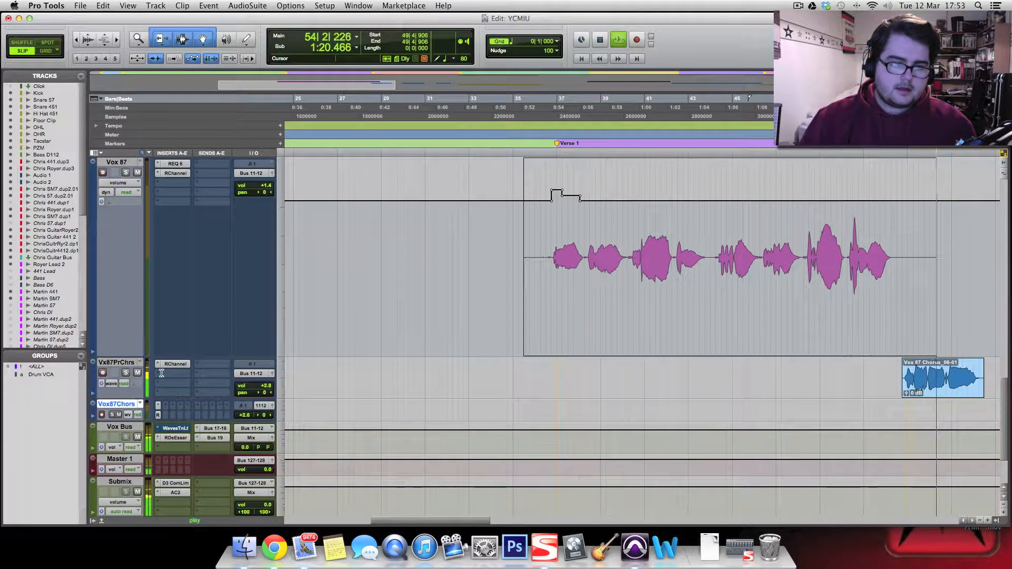
click(175, 364)
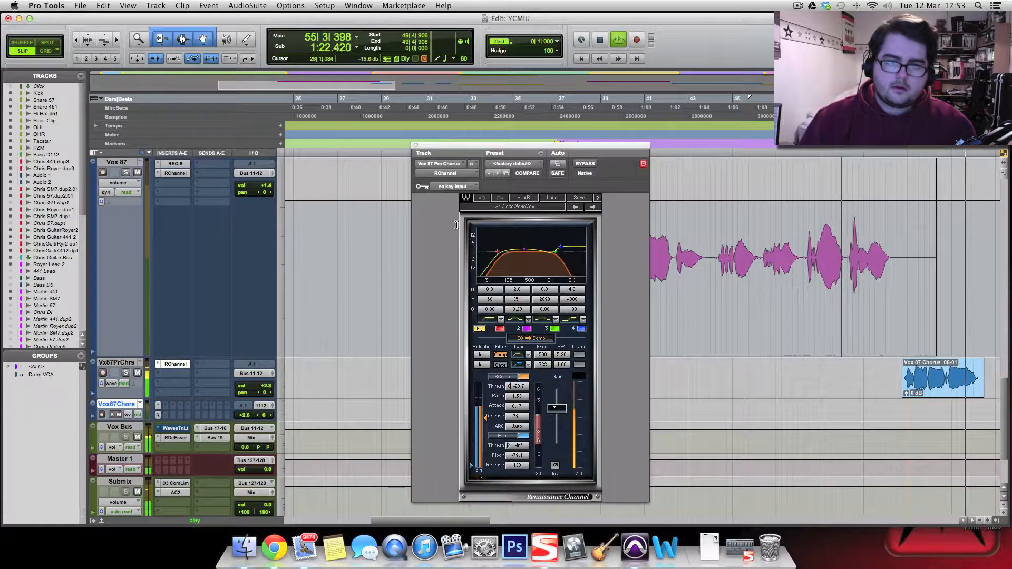
mouse_move(553, 246)
mouse_down()
mouse_move(567, 244)
mouse_move(555, 245)
mouse_up()
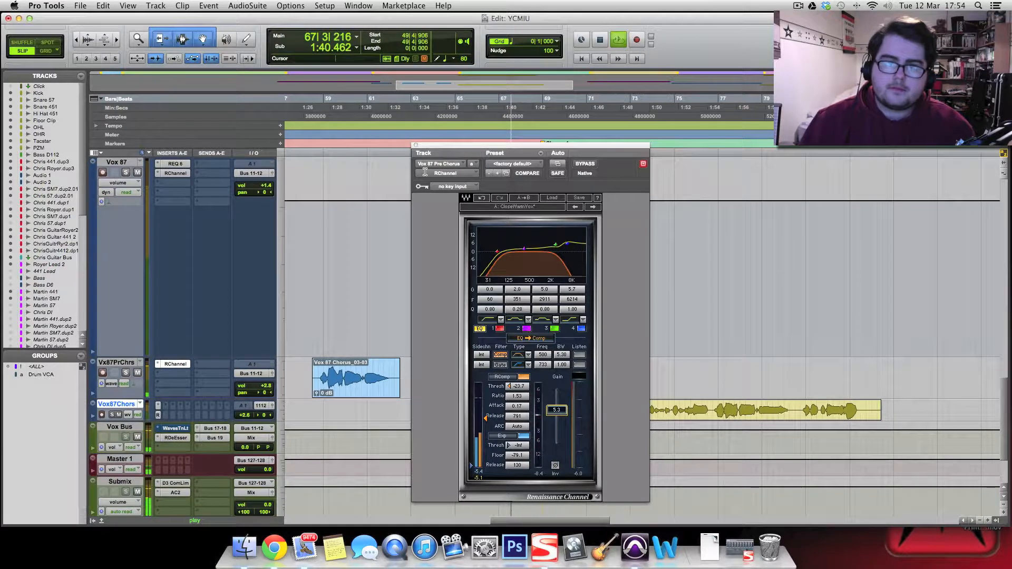
click(416, 147)
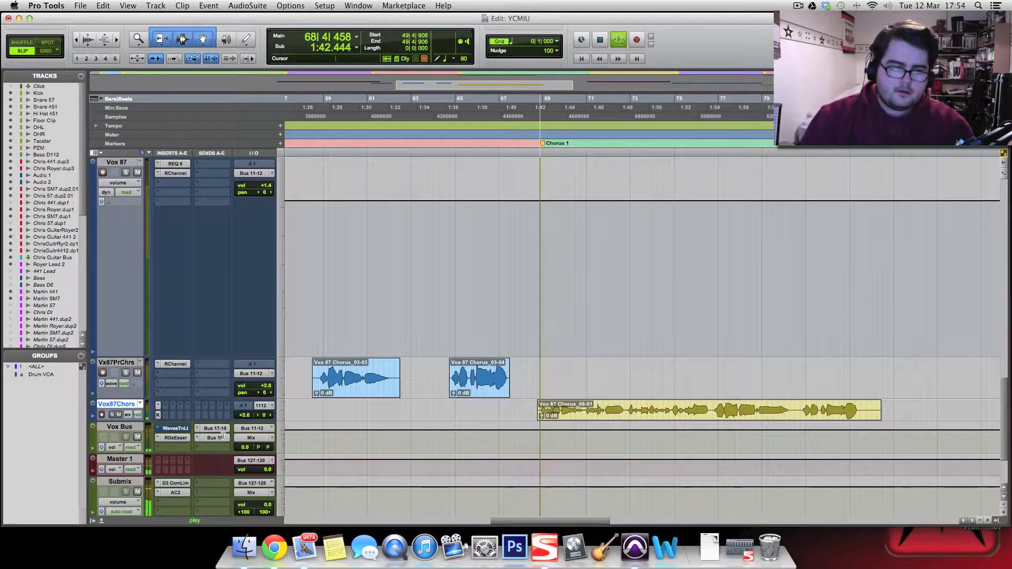
- Set the Vox 87 Chorus RChannel EQ to 3.3 dB at 2556 Hz on band 3 and 5.4 dB at 5263 Hz on band 4
click(158, 405)
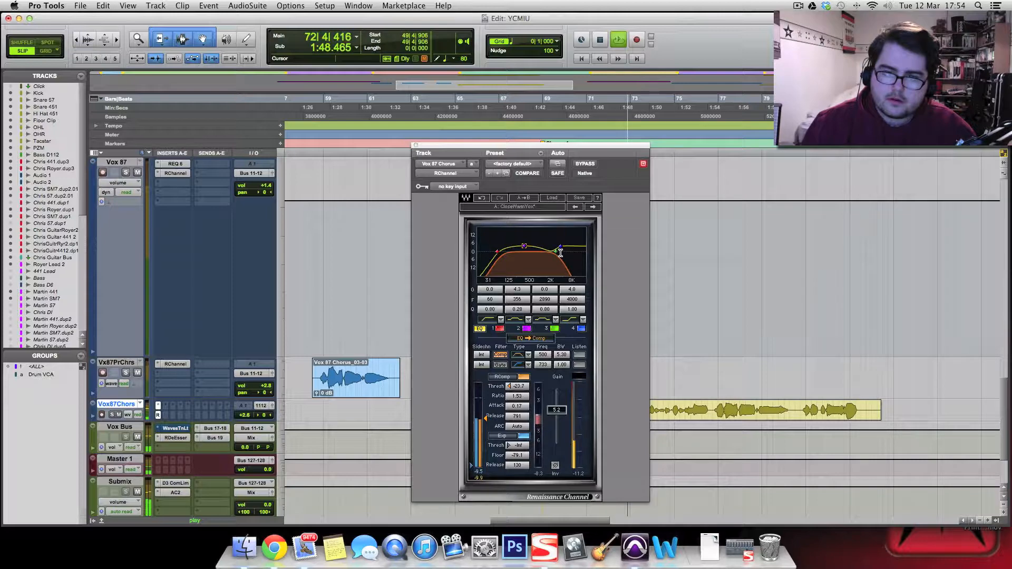
mouse_move(554, 249)
mouse_down()
mouse_move(585, 245)
mouse_move(554, 247)
mouse_up()
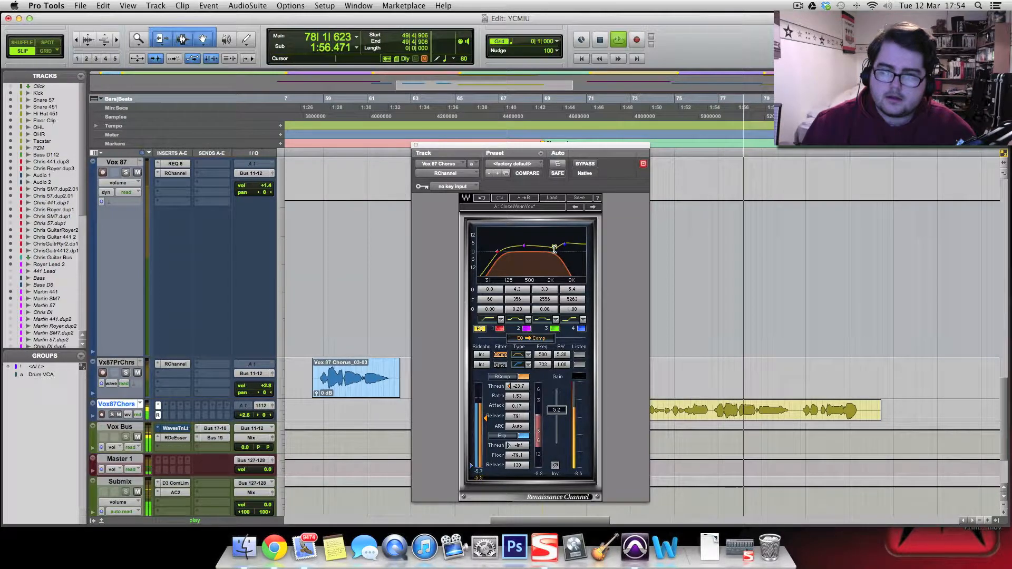
click(416, 145)
key(space)
- Place the playback position at the start of the first Vox 87 verse clip and switch the track's view to waveform
key(r)
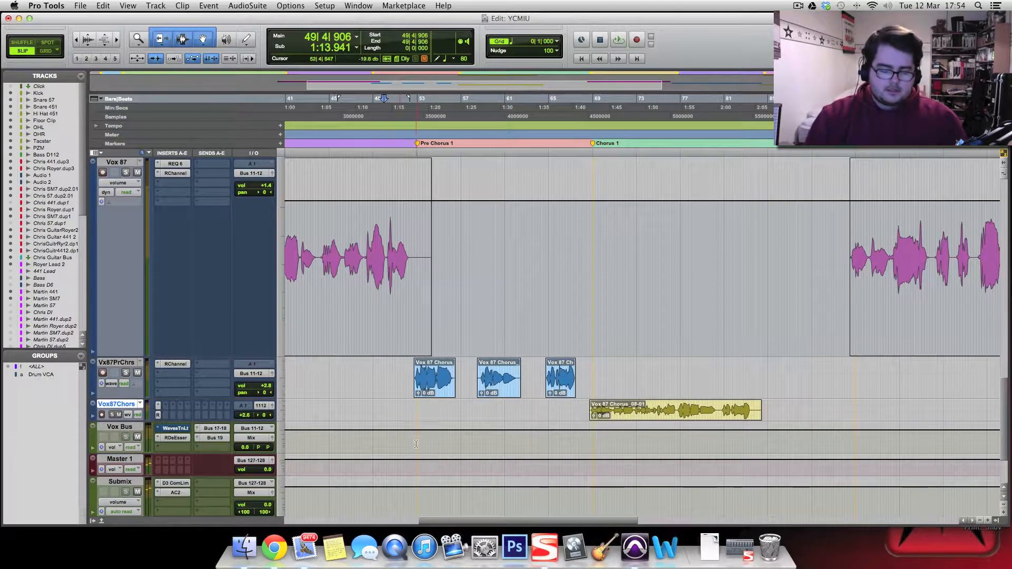
key(r)
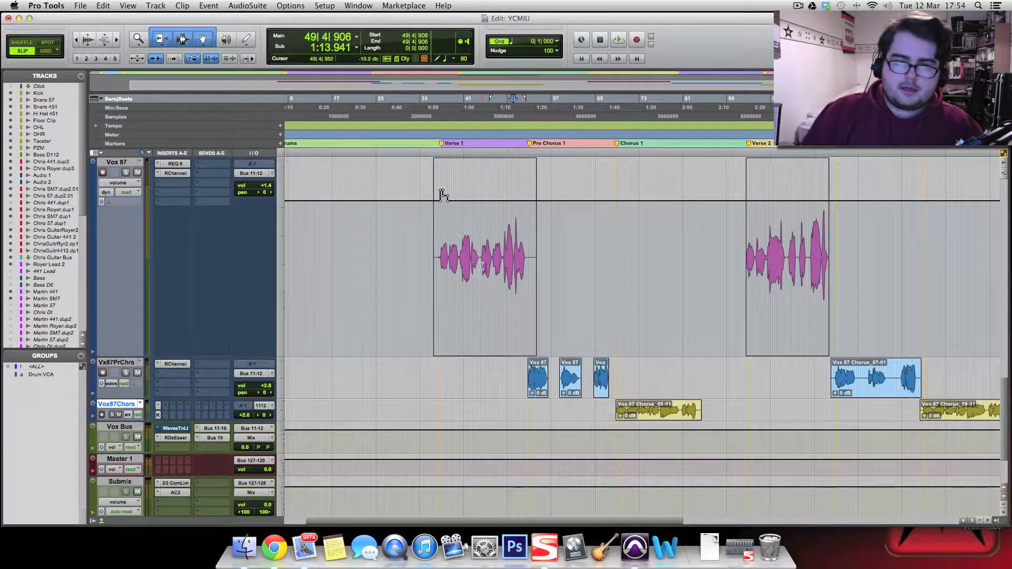
click(436, 254)
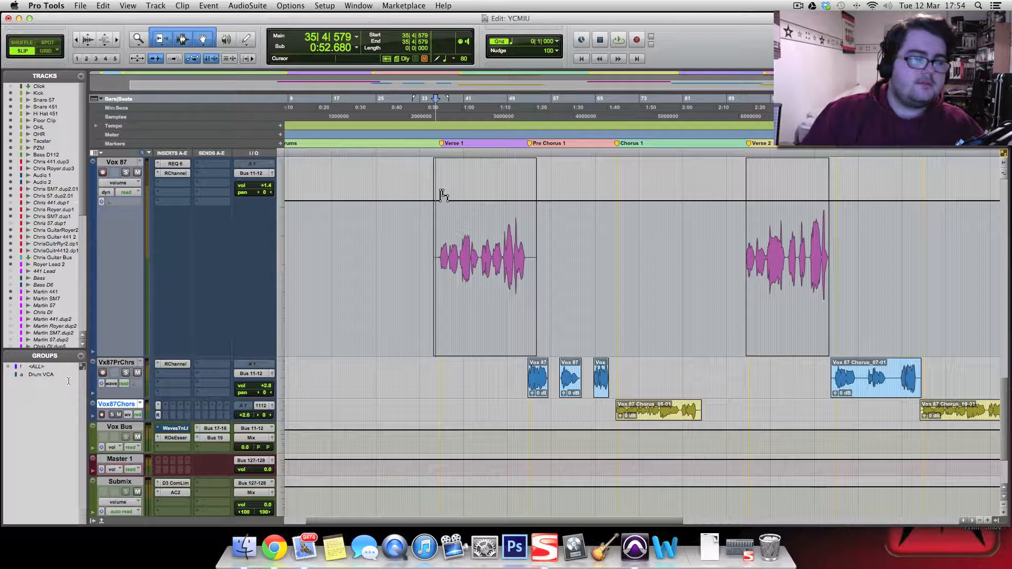
click(120, 184)
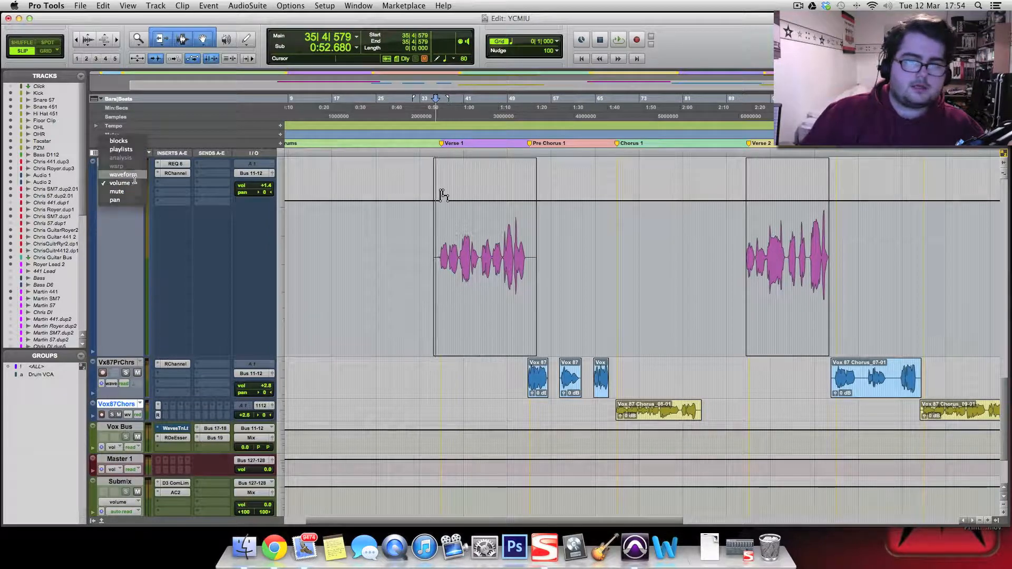
click(130, 175)
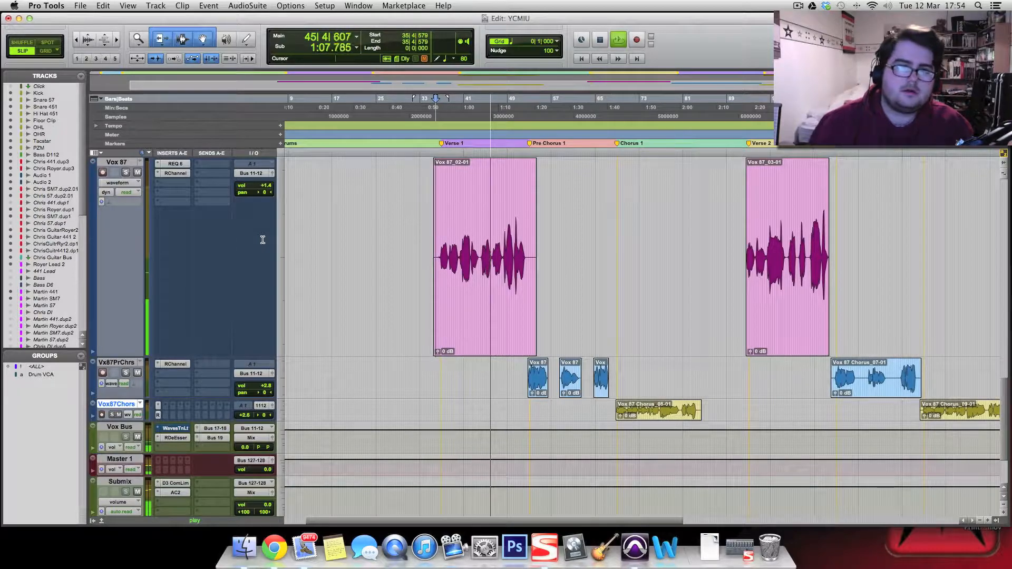
- Insert FilterBank P4 (mono) in the Snare 57 track's first insert slot
scroll(266, 226, up, 10)
scroll(272, 214, up, 10)
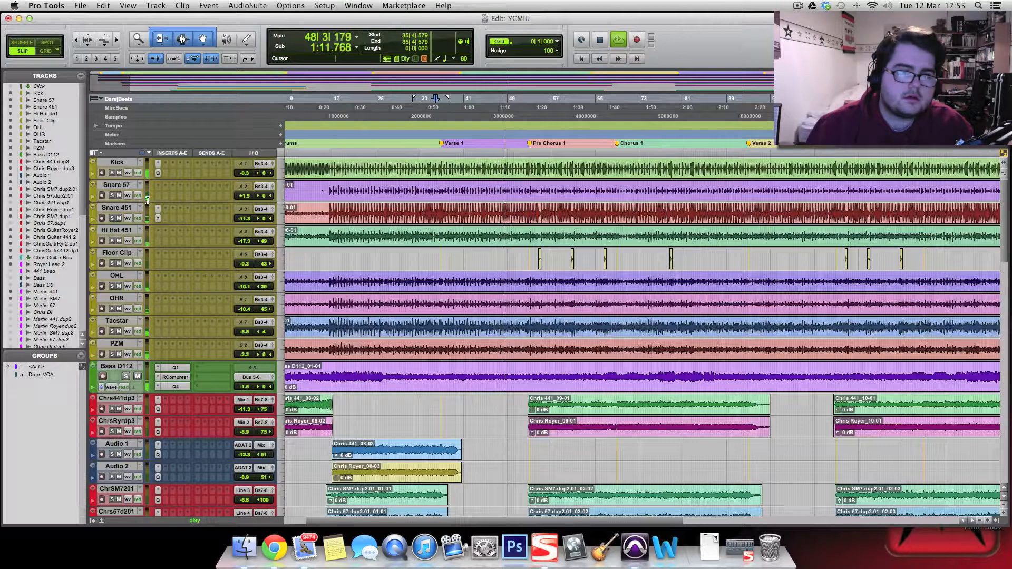
click(158, 187)
mouse_move(174, 204)
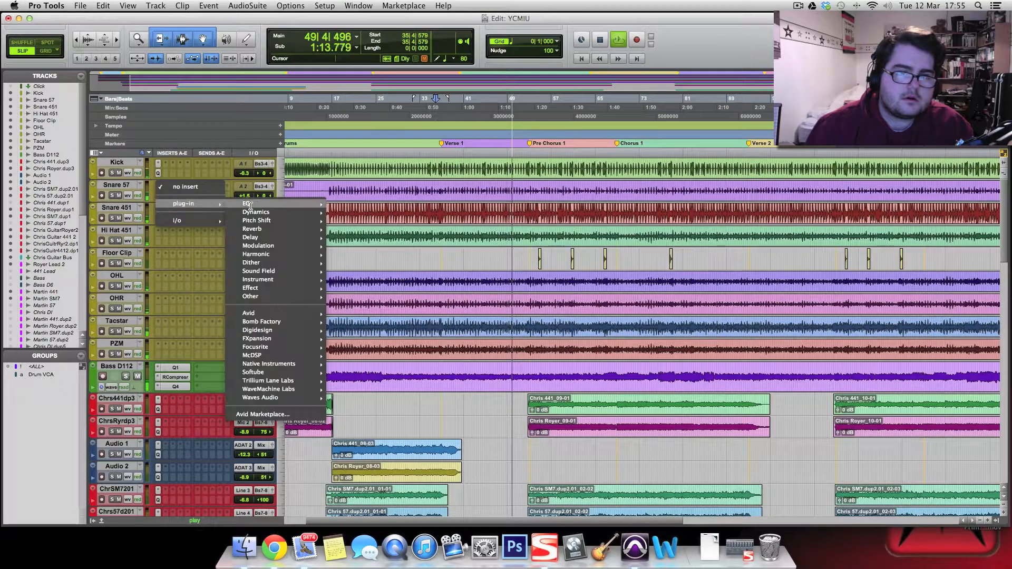
mouse_move(253, 204)
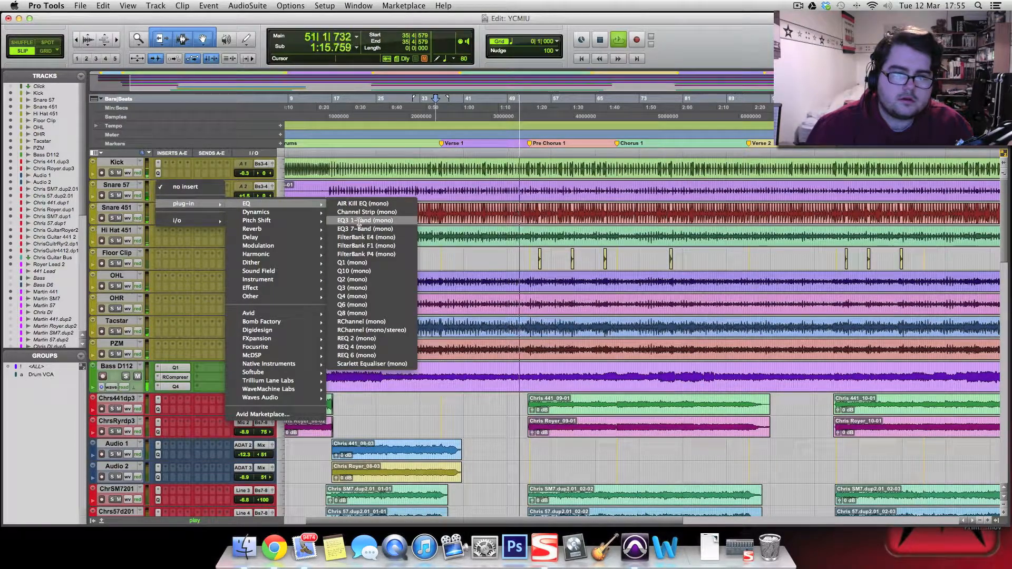
click(369, 254)
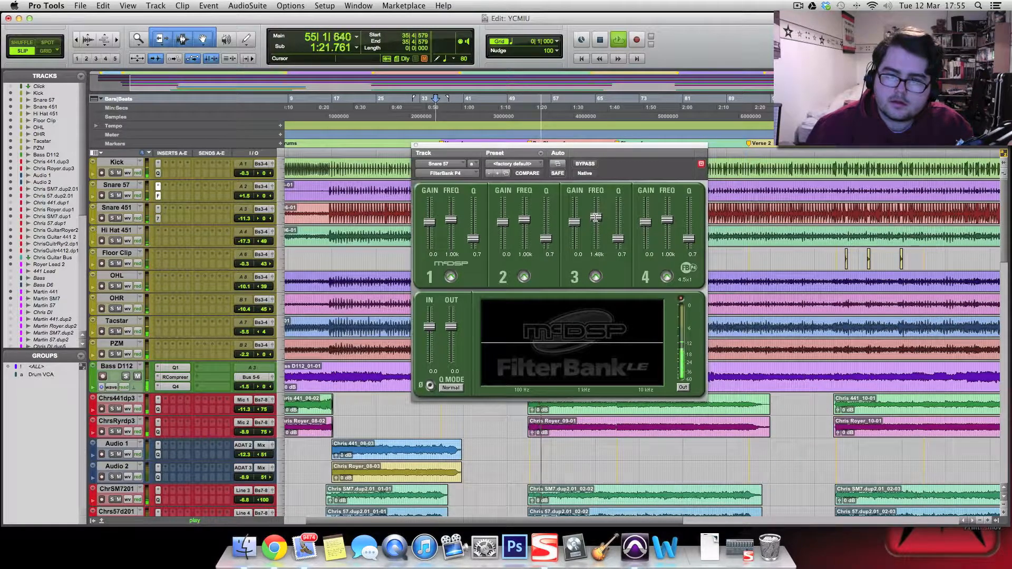
- Cut band 3 of the Snare 57 FilterBank P4 by 2.6 dB at 1.75 kHz and compare it with the plug-in bypassed
mouse_move(595, 212)
mouse_down()
mouse_move(577, 229)
mouse_move(595, 218)
mouse_up()
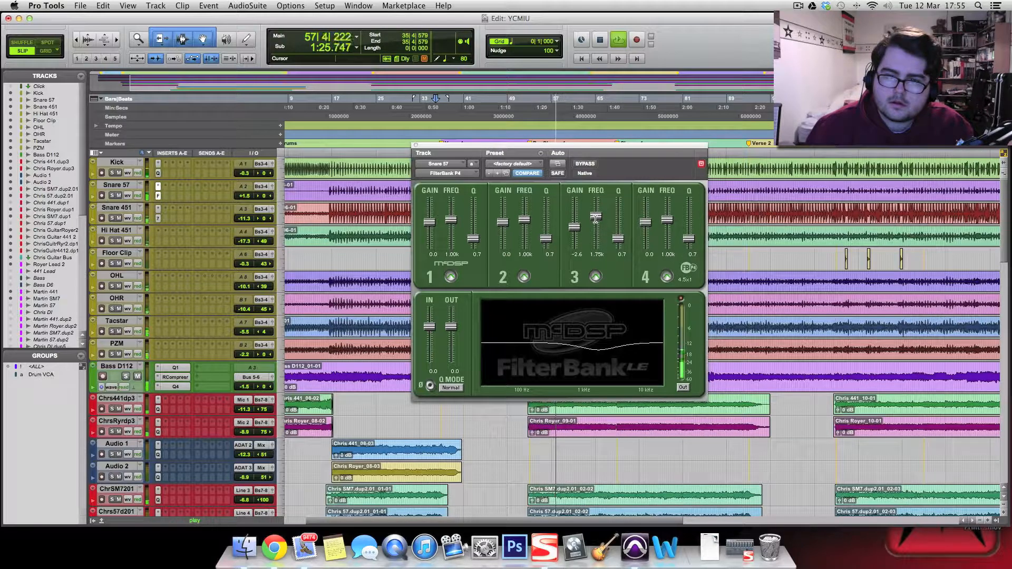
click(584, 164)
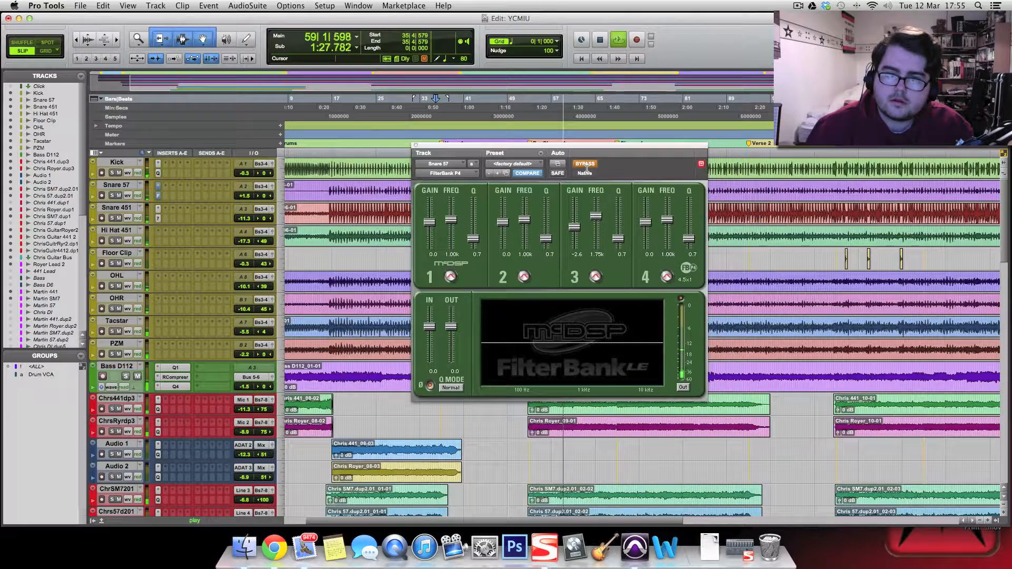
click(585, 163)
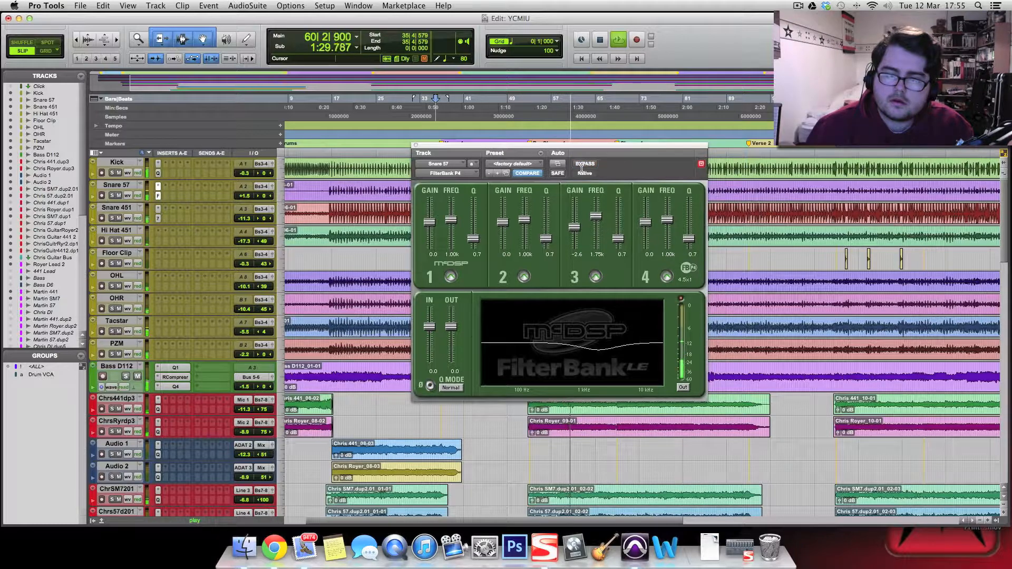
click(415, 147)
- Return to the vocal tracks and replay the mix from the start of Verse 1 to check the vocal
scroll(395, 396, down, 13)
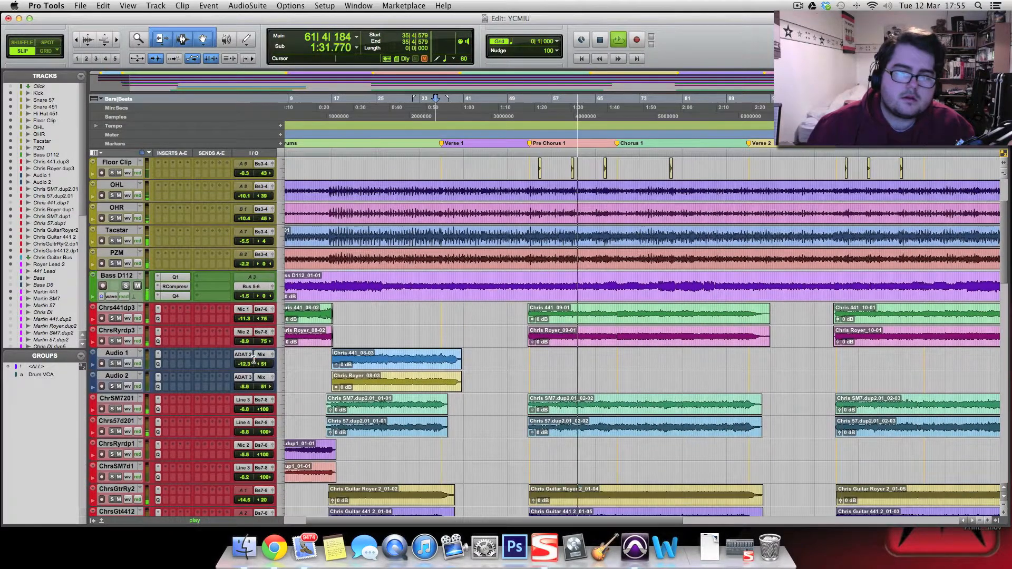
scroll(396, 397, down, 9)
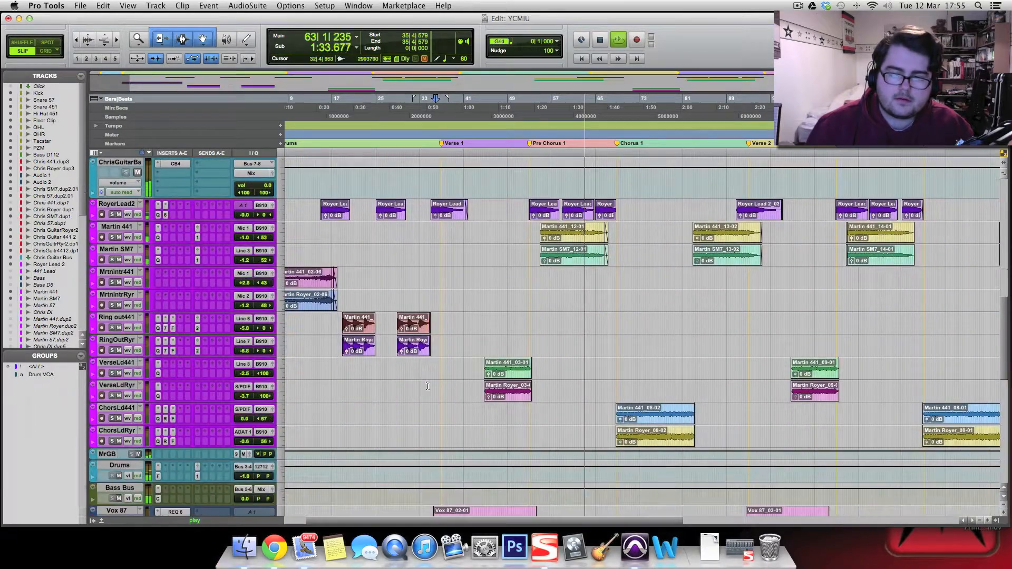
scroll(487, 352, down, 5)
scroll(487, 352, down, 10)
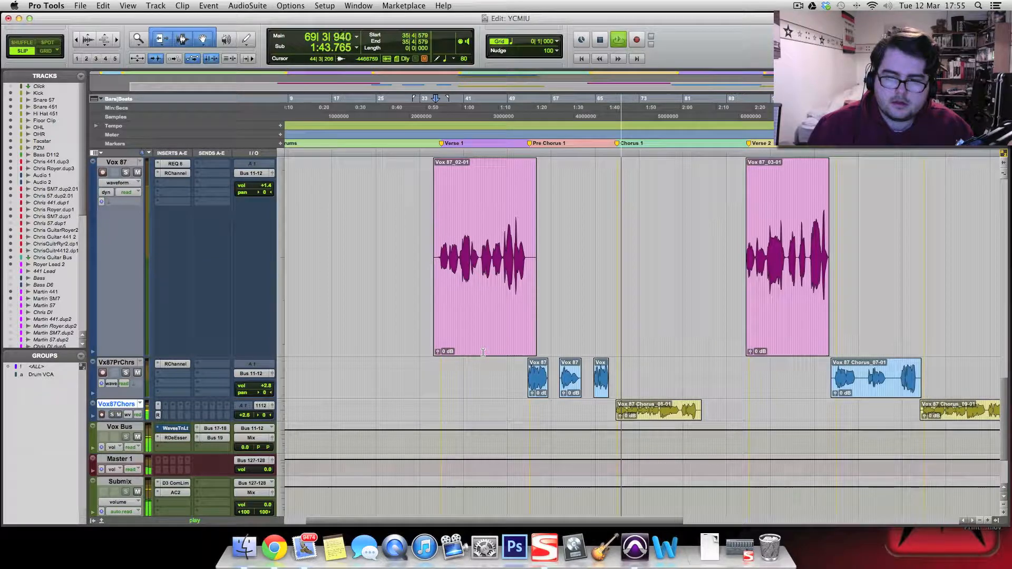
key(space)
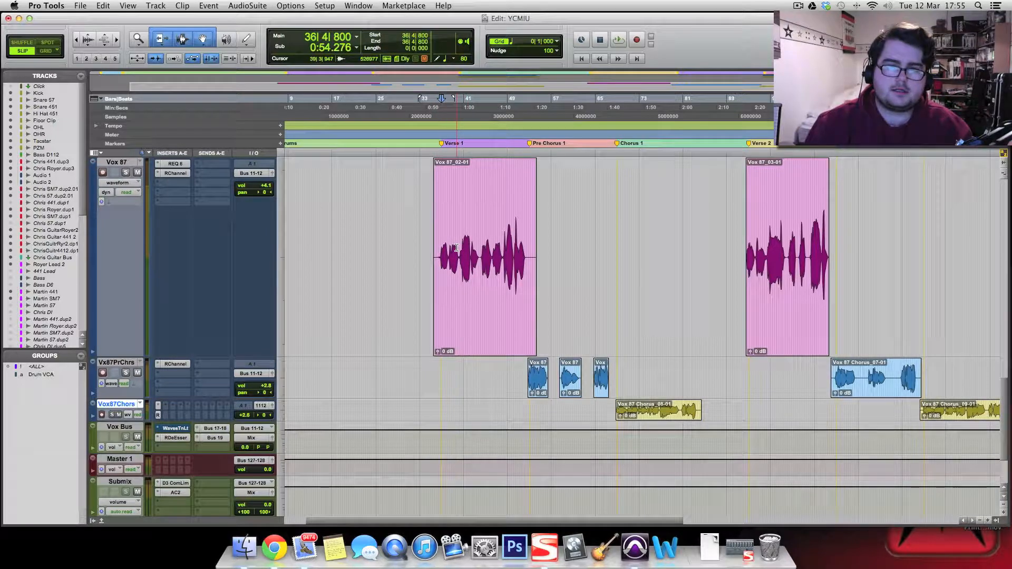
key(space)
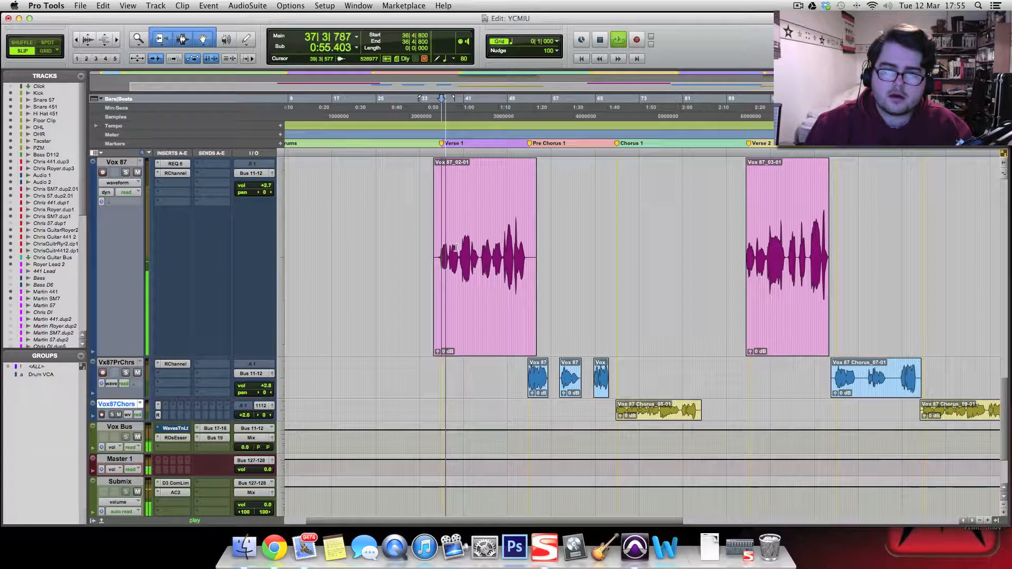
- Adjust band 3 of the Snare 57 FilterBank P4 to -4.0 dB at 2.65 kHz
scroll(453, 285, up, 5)
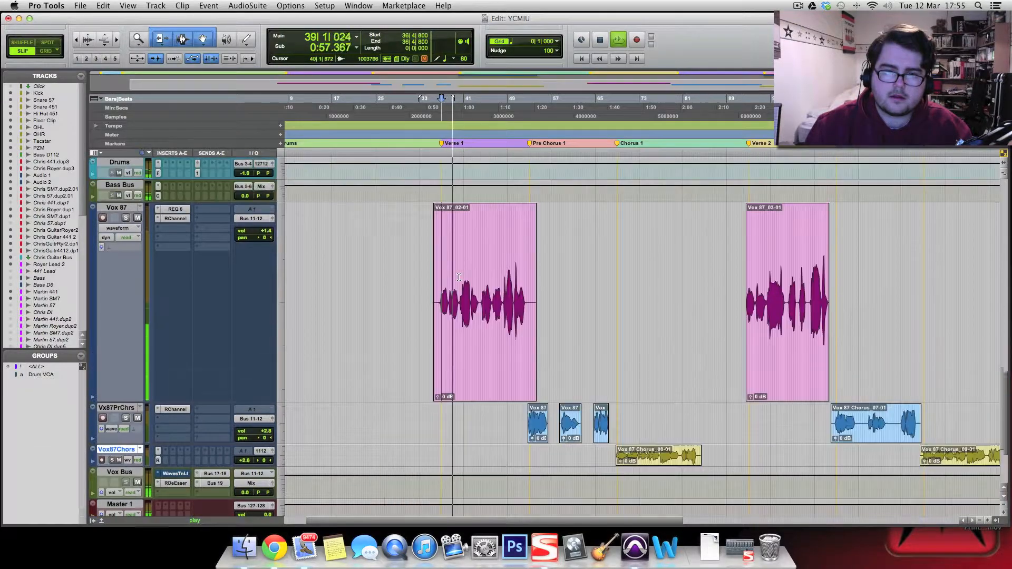
scroll(454, 297, up, 10)
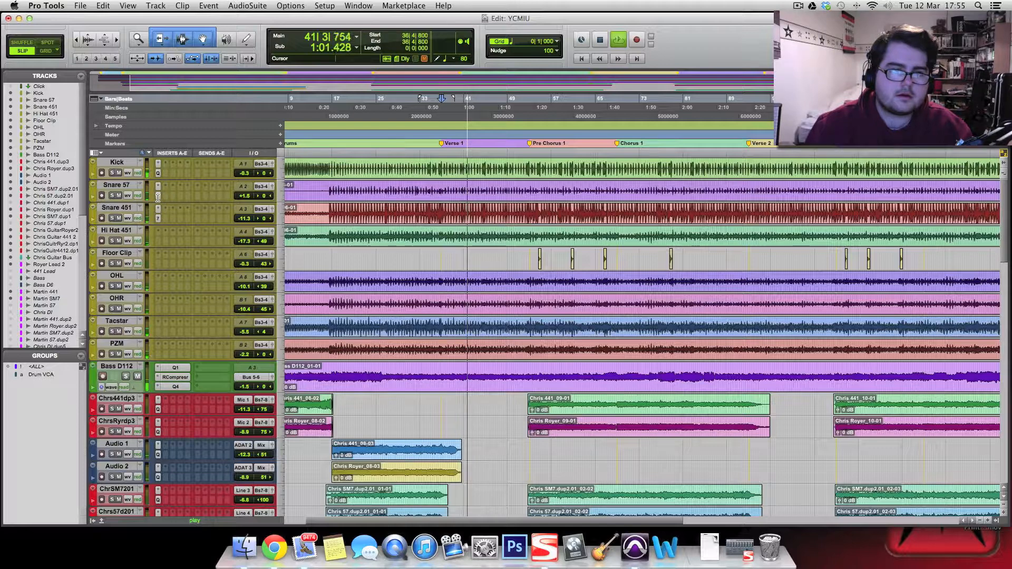
click(158, 196)
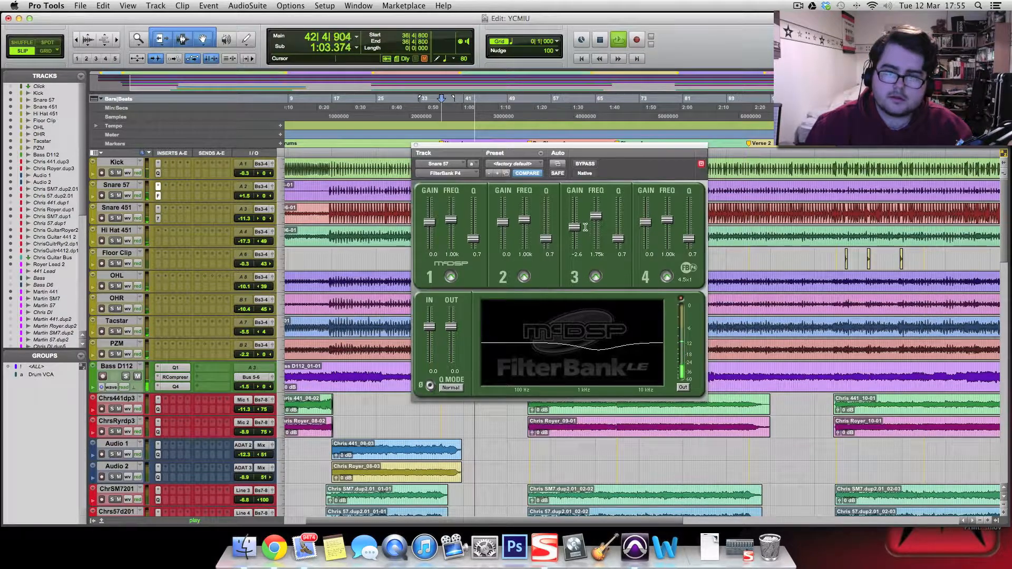
mouse_move(574, 227)
mouse_down()
mouse_move(575, 240)
mouse_move(579, 214)
mouse_move(575, 226)
mouse_move(595, 221)
mouse_move(575, 235)
mouse_move(595, 233)
mouse_move(600, 215)
mouse_move(576, 230)
mouse_up()
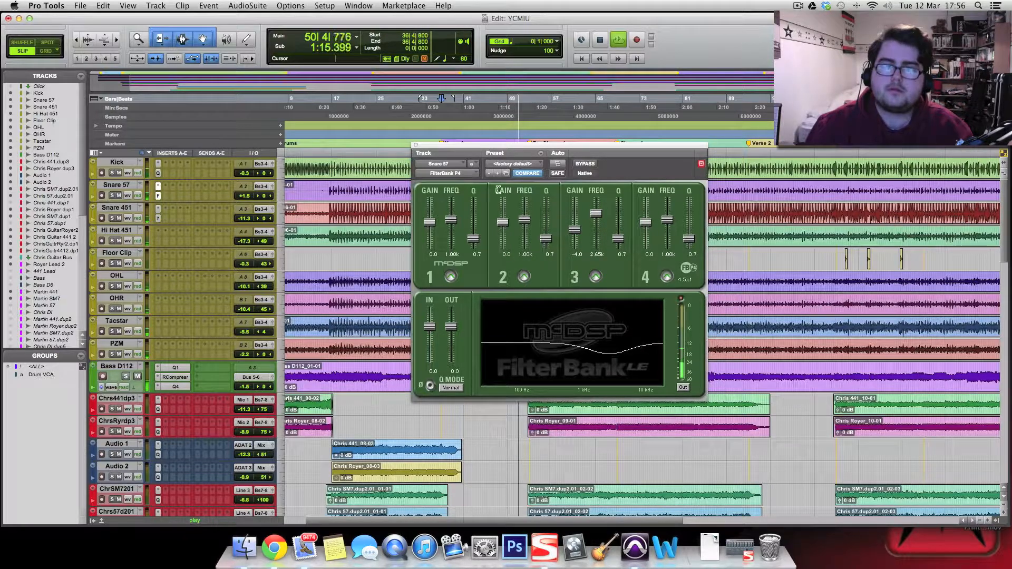
- Close the FilterBank P4 window and replay the mix from the start of Verse 1 to check the snare against the vocal
click(415, 146)
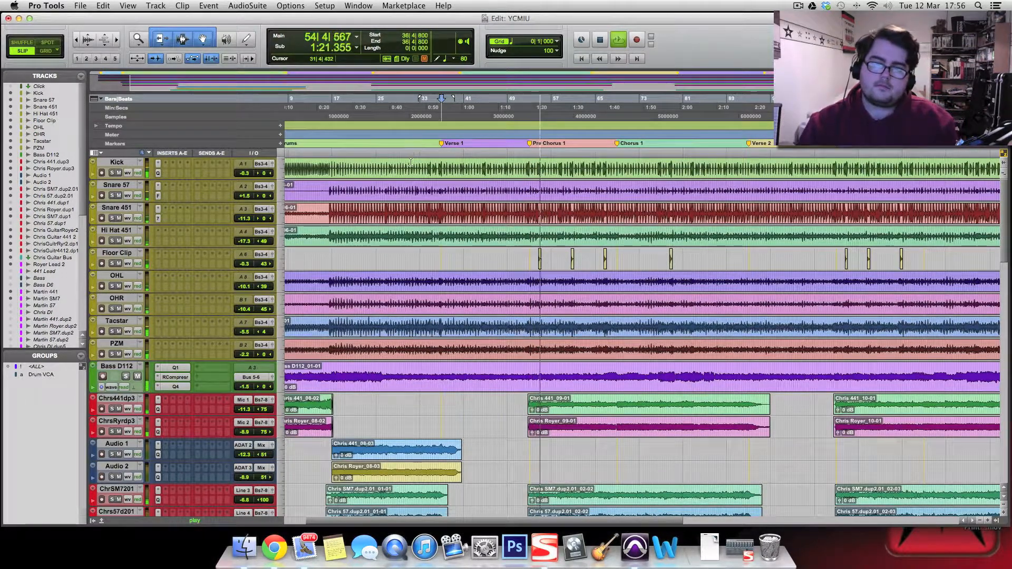
key(space)
key(space)
scroll(432, 246, down, 4)
scroll(432, 247, down, 15)
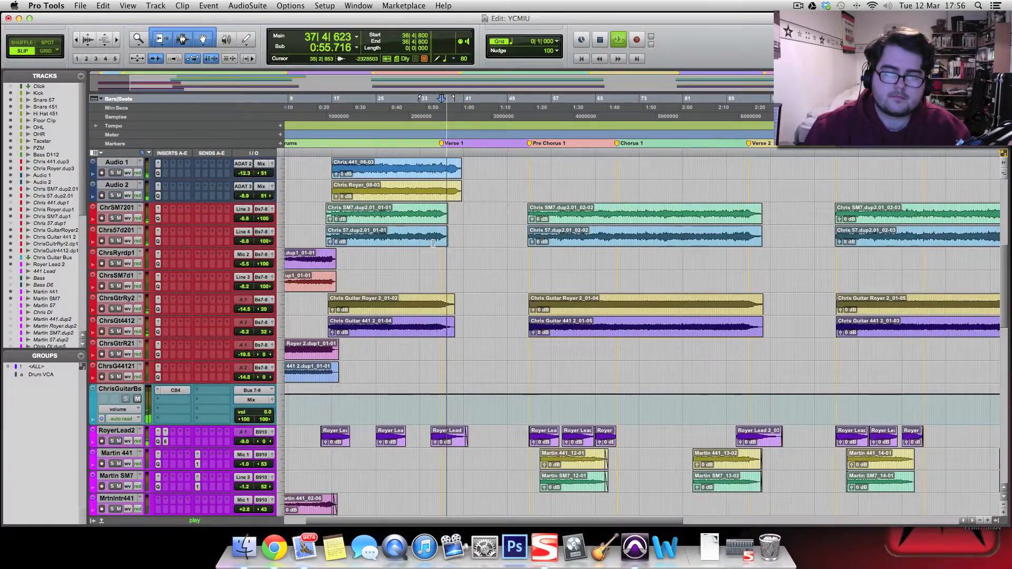
scroll(432, 241, down, 9)
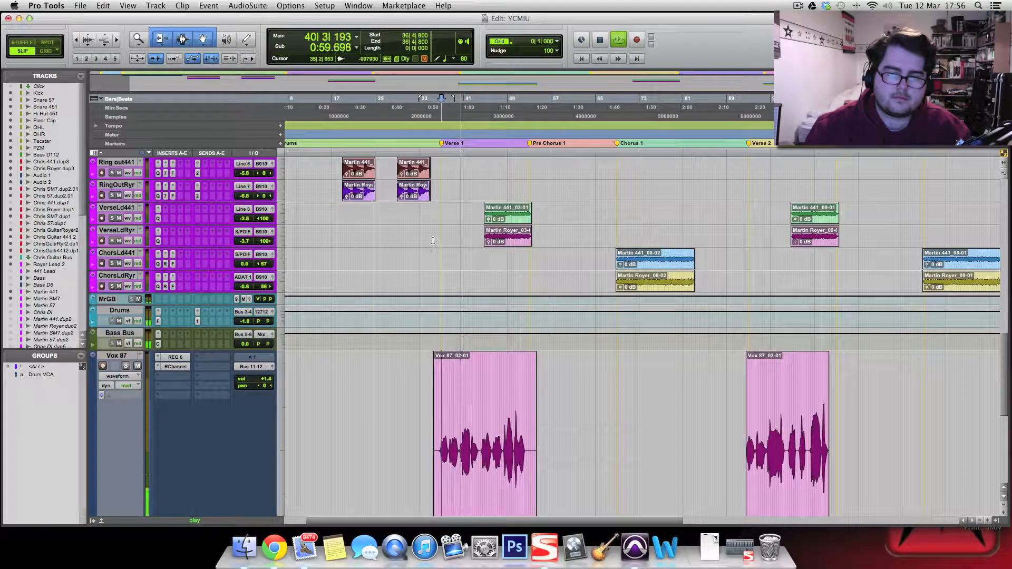
scroll(431, 240, up, 20)
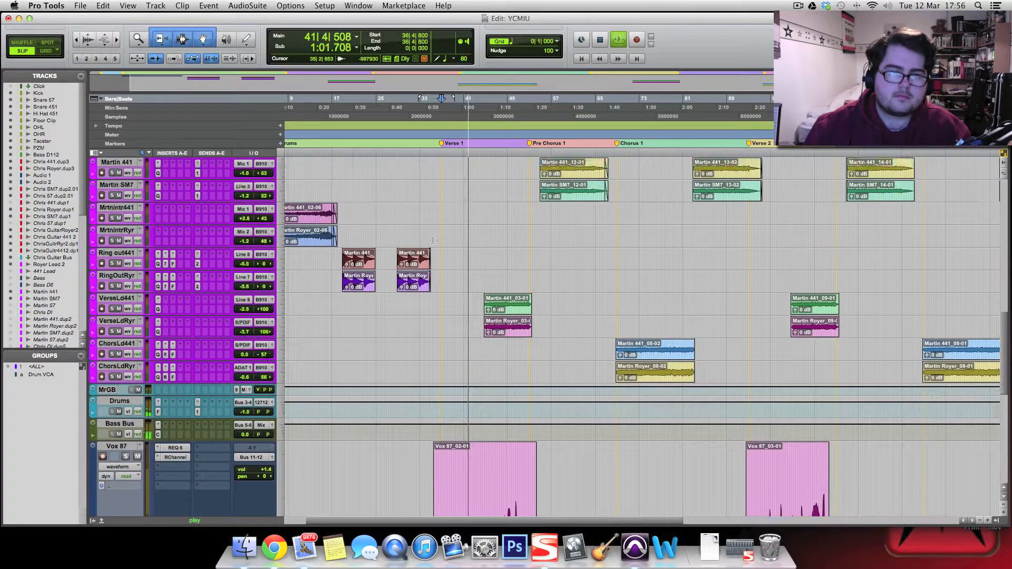
scroll(429, 241, up, 11)
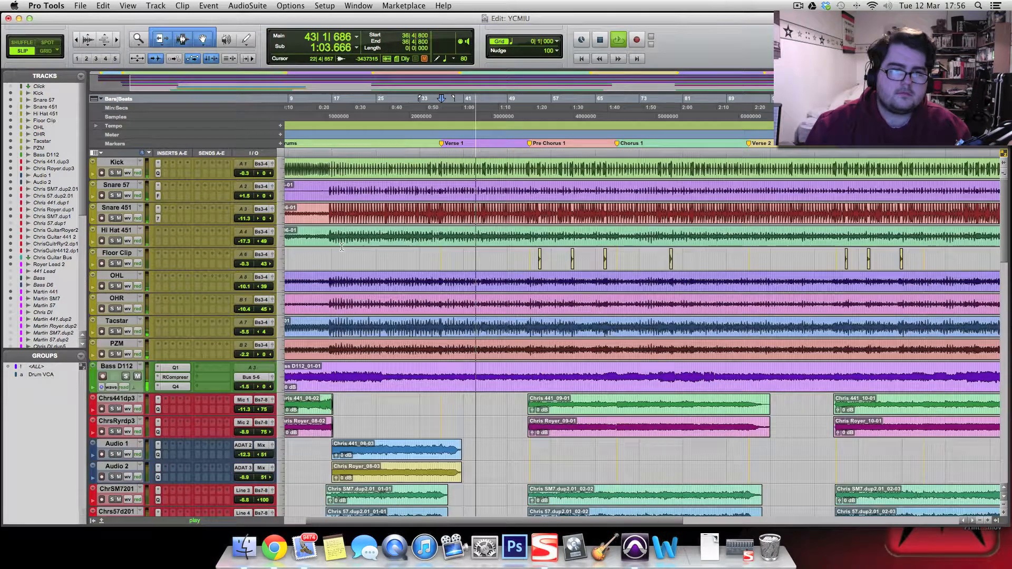
- Compare the Snare 57 track with its inserts bypassed, lower its volume slightly and switch the inserts back on
super+click(159, 197)
mouse_move(246, 197)
mouse_down()
mouse_move(244, 227)
mouse_move(245, 195)
mouse_up()
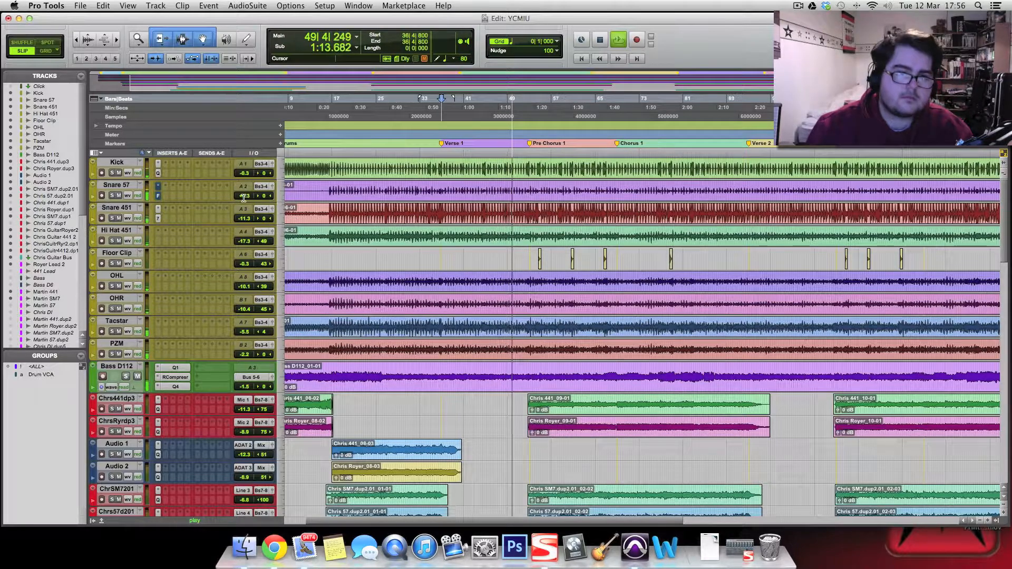
drag(244, 198, 245, 216)
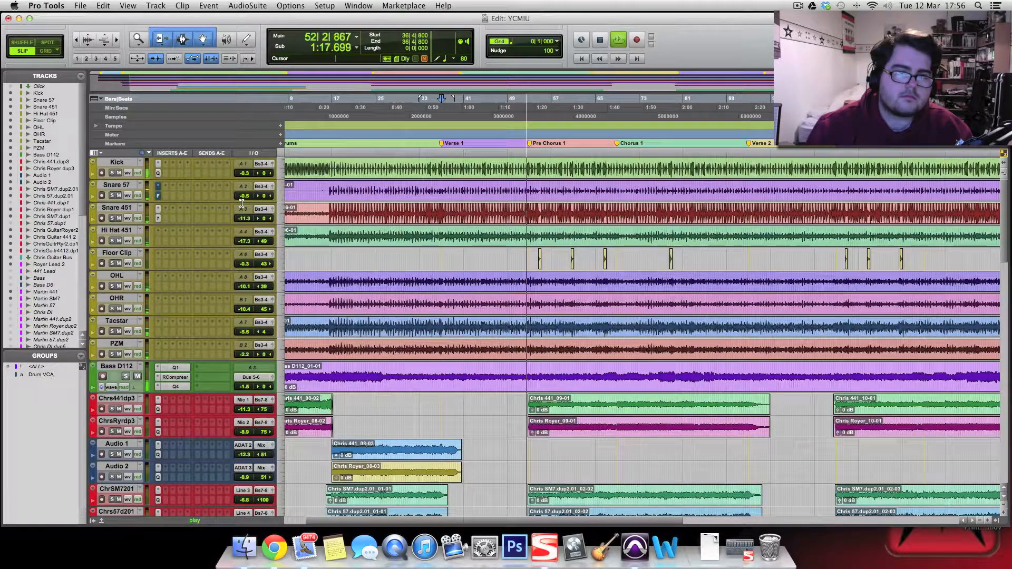
drag(245, 215, 244, 197)
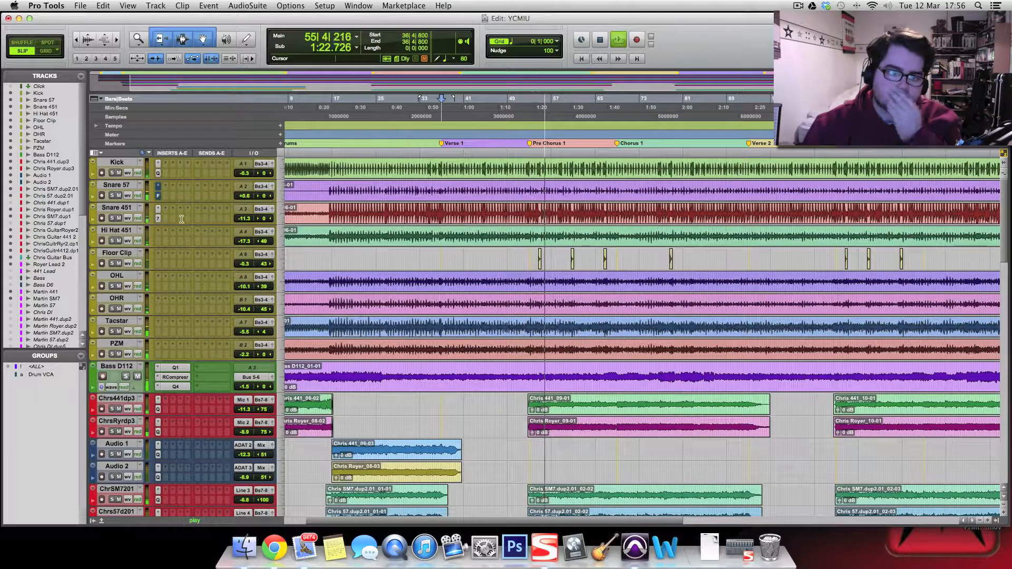
click(111, 195)
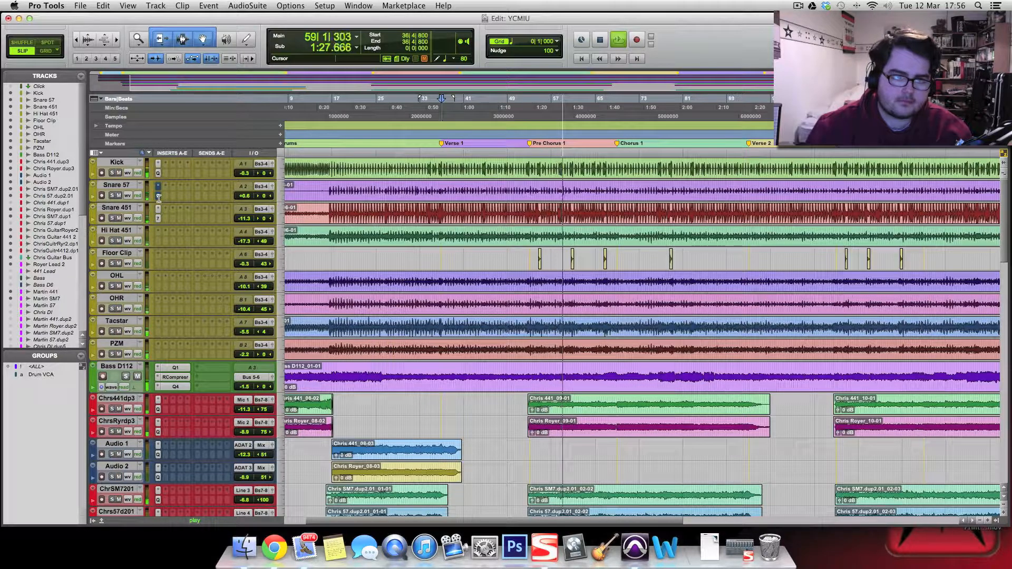
scroll(372, 292, down, 15)
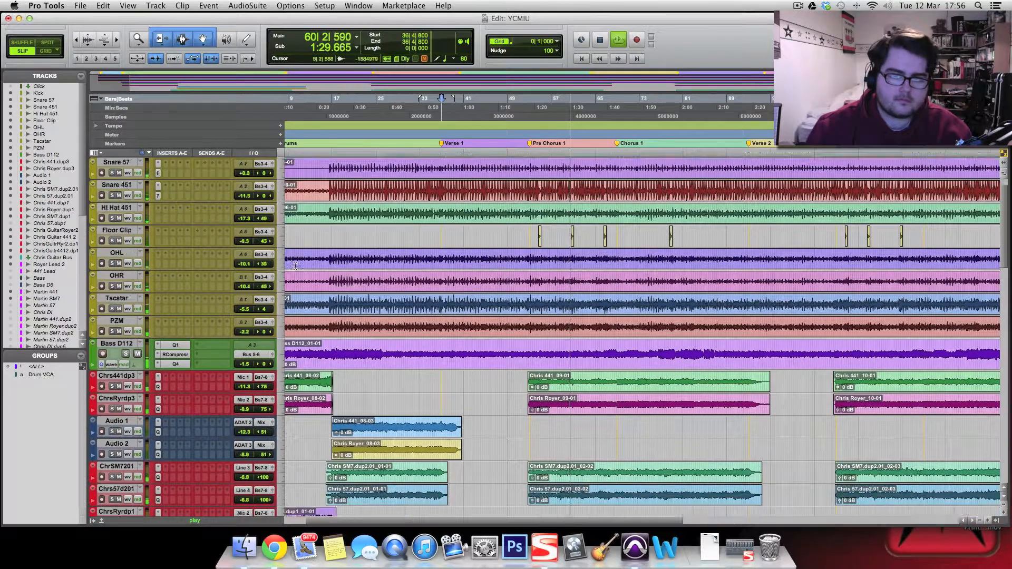
- Stop playback, return to the vocal tracks and play the mix from the start of Chorus 1
key(space)
scroll(372, 292, down, 15)
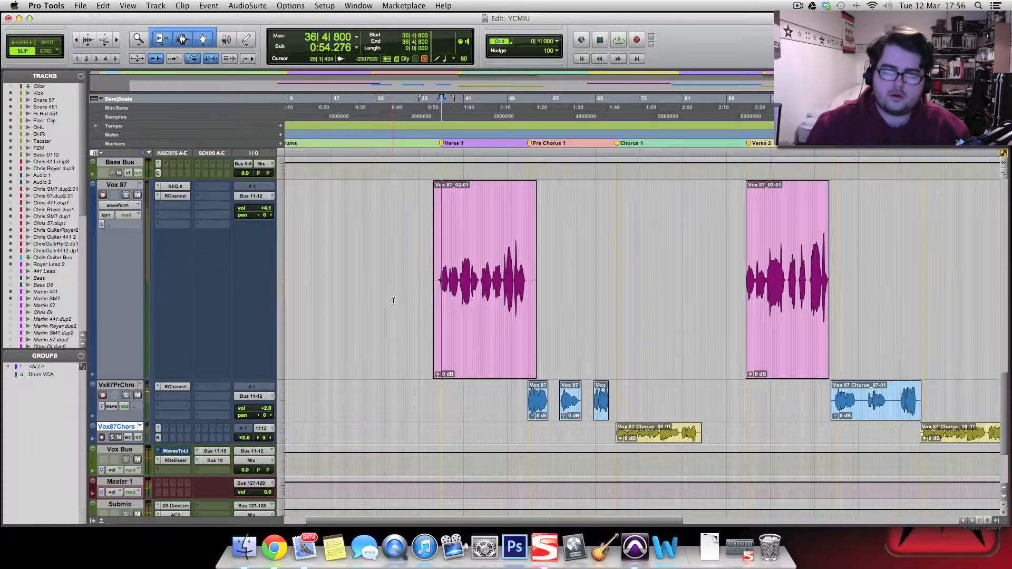
scroll(519, 396, down, 5)
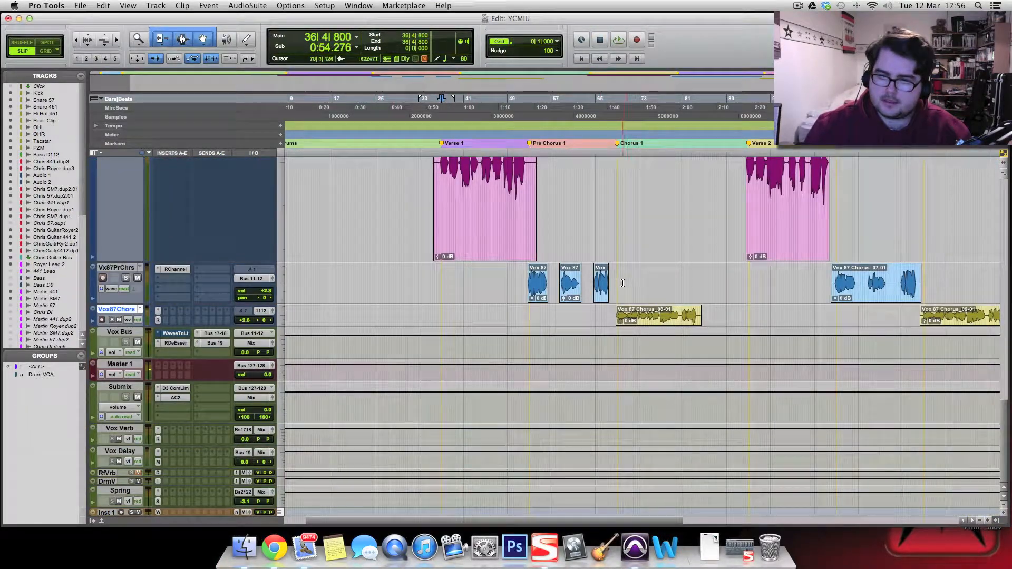
key(space)
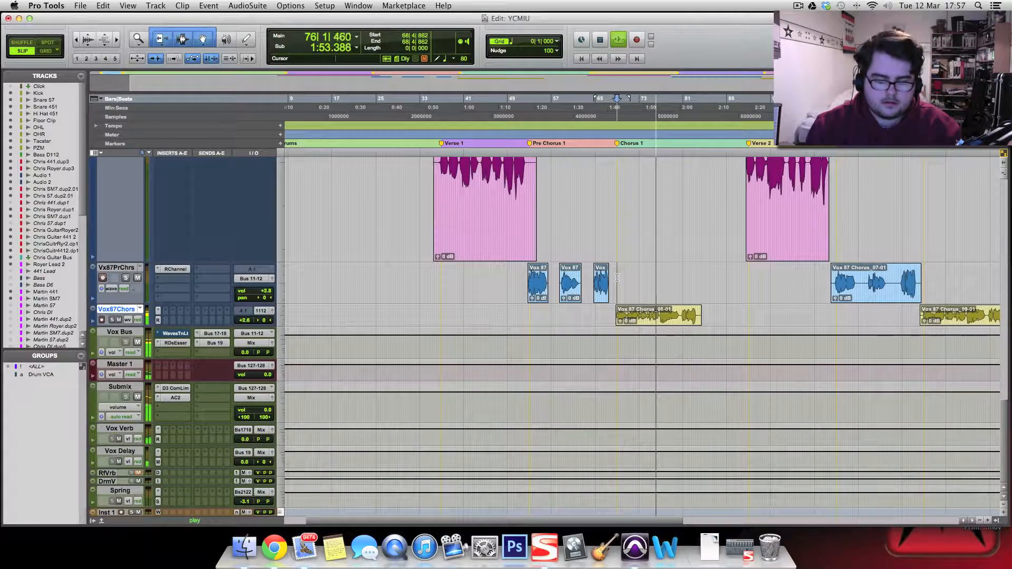
- Zoom out on the timeline and reduce the Vox 87 track's height to fit both verse clips and the other vocals
key(t)
key(r)
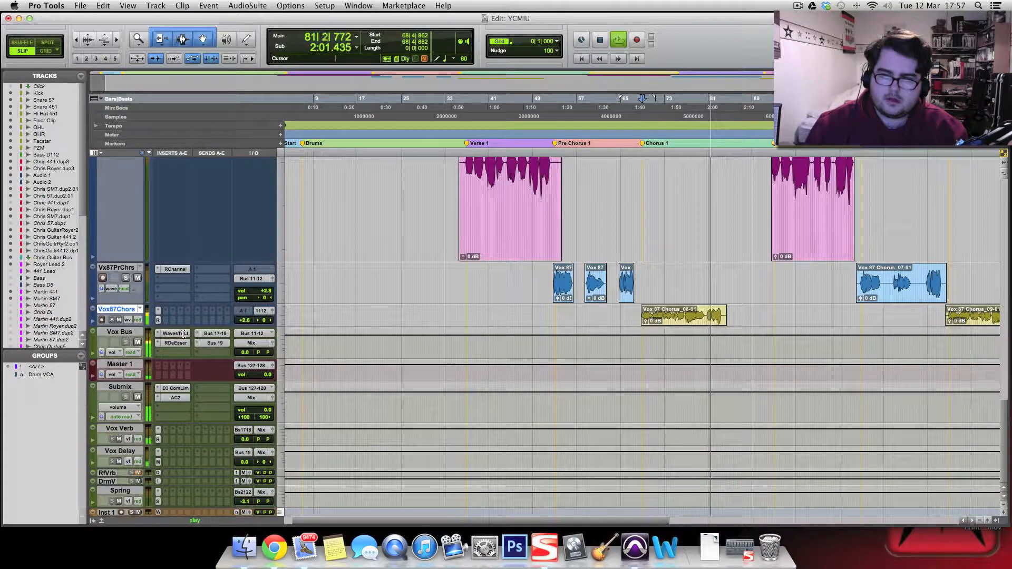
key(r)
scroll(484, 342, up, 5)
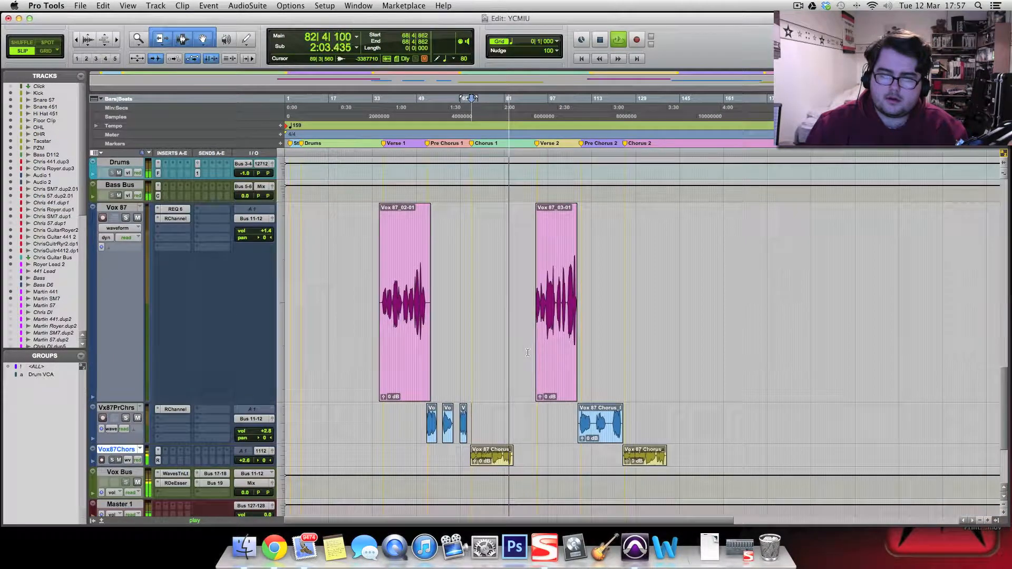
drag(124, 402, 161, 301)
scroll(361, 321, down, 2)
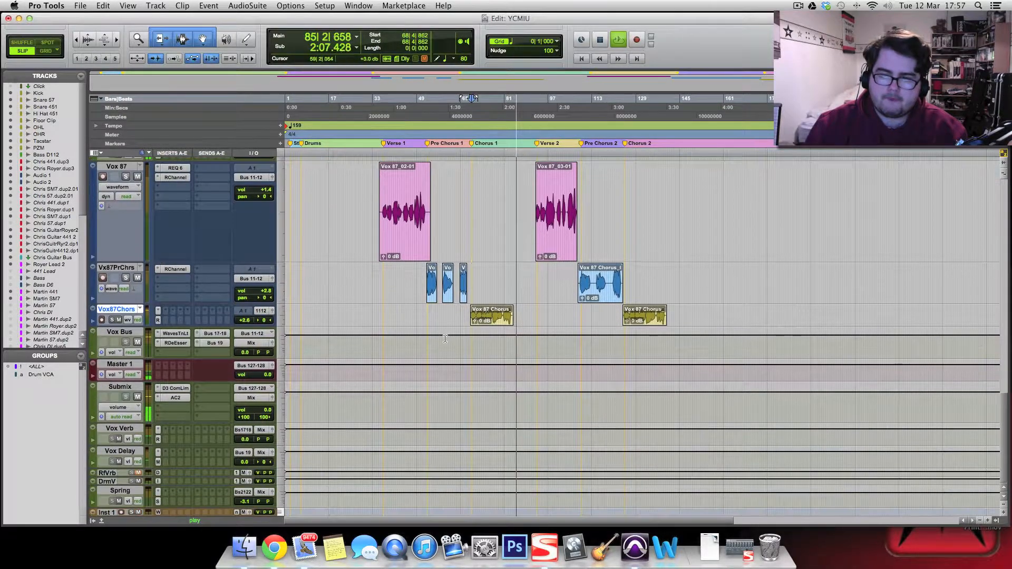
- Fine-tune the RoyerLead2 track's volume while Verse 2 plays
scroll(463, 367, up, 11)
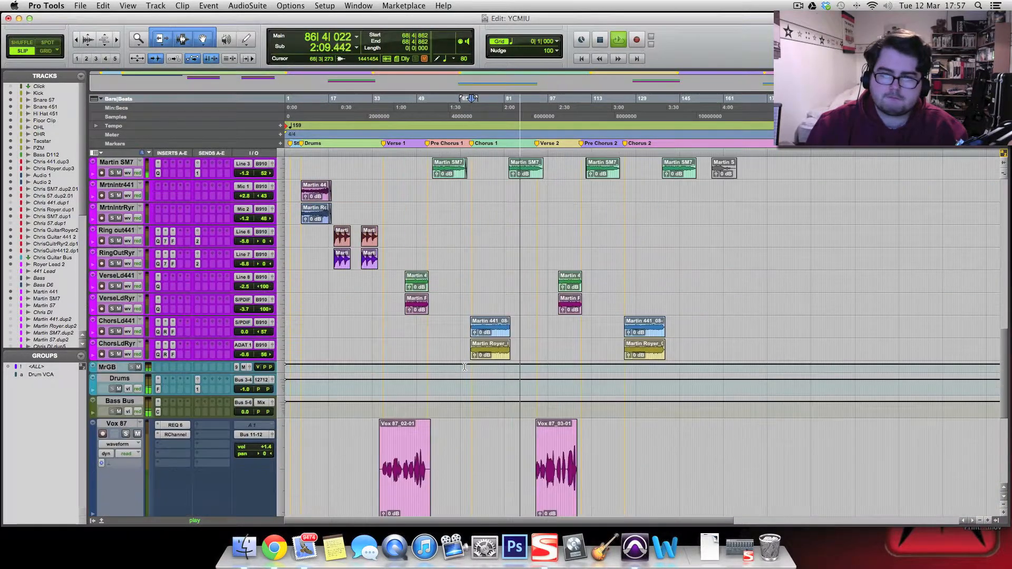
scroll(465, 367, down, 9)
scroll(464, 367, up, 8)
scroll(479, 366, up, 5)
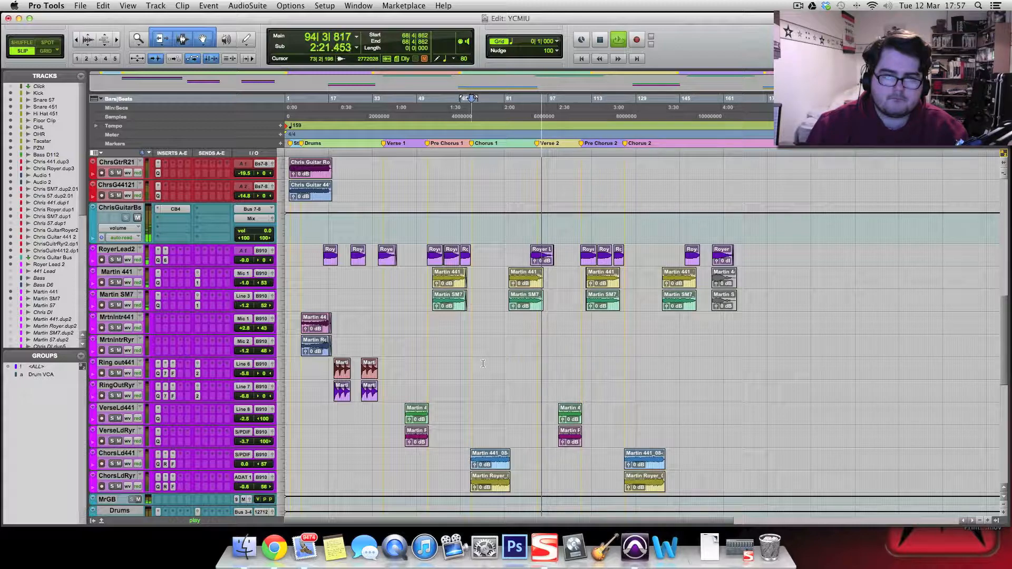
click(240, 260)
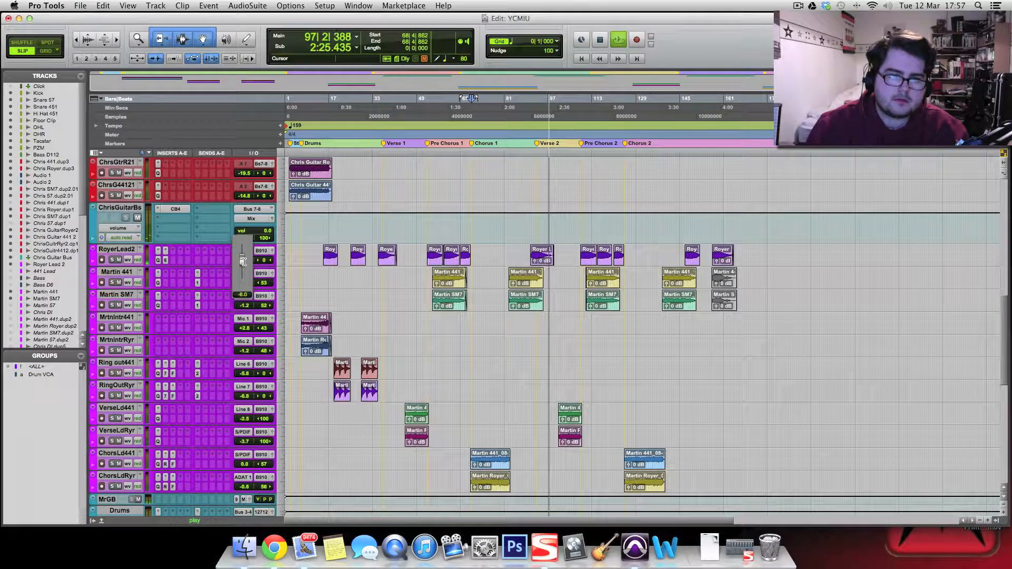
drag(242, 260, 242, 260)
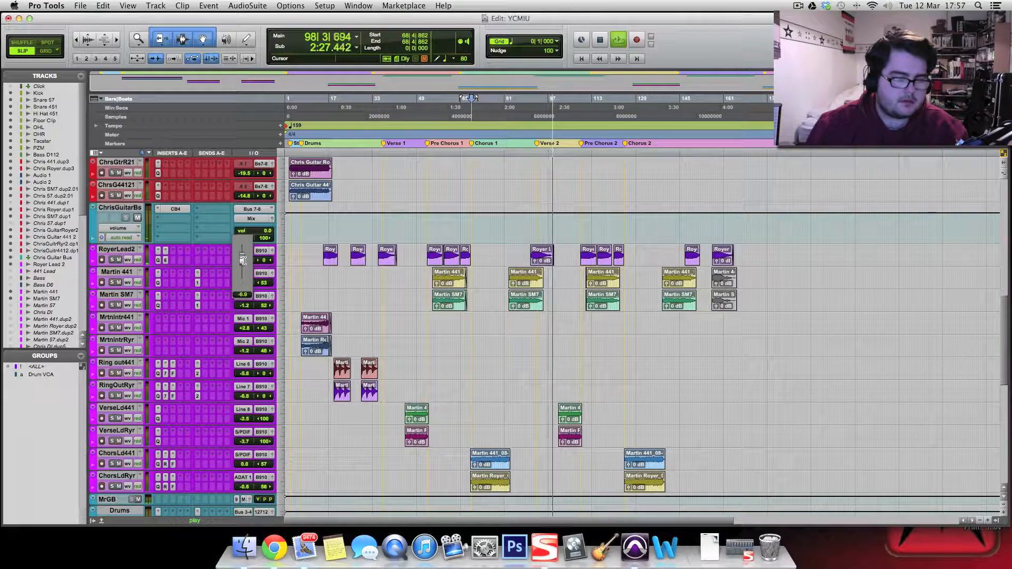
drag(243, 260, 243, 260)
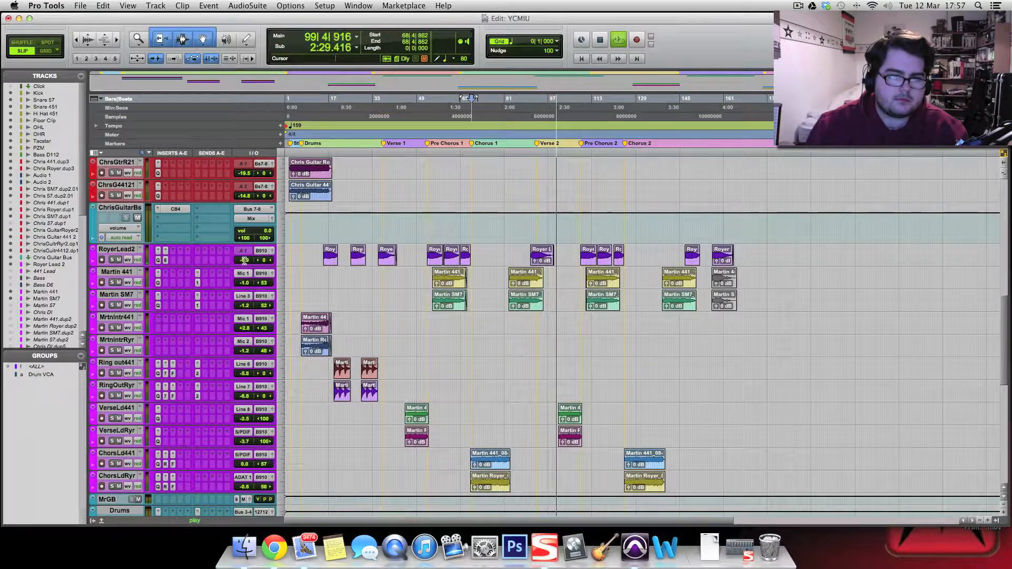
- Raise the clip gain of the Verse 1 vocal clip on the Vox 87 track to +1.5 dB
scroll(505, 324, down, 5)
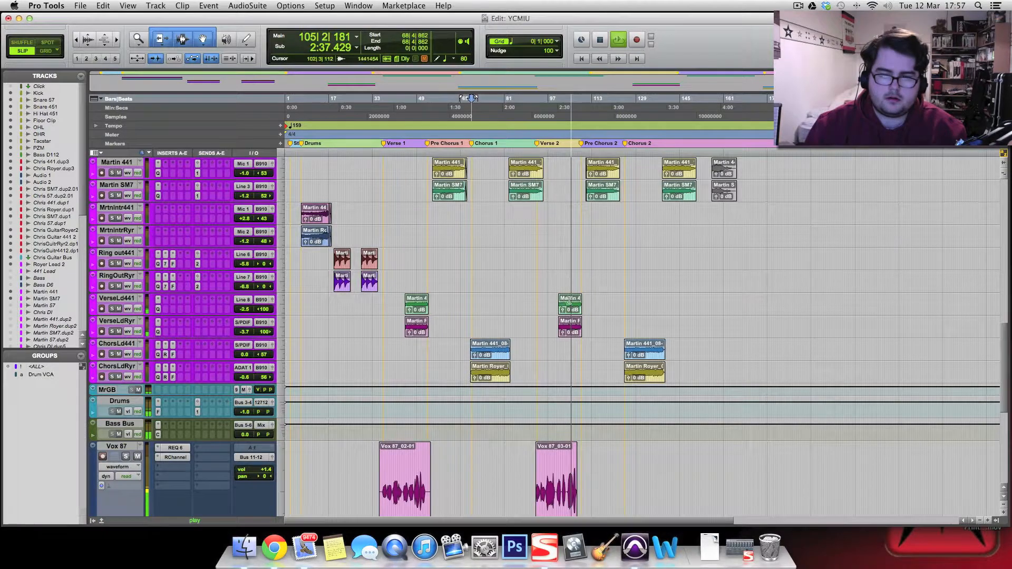
scroll(580, 305, down, 8)
scroll(592, 297, down, 2)
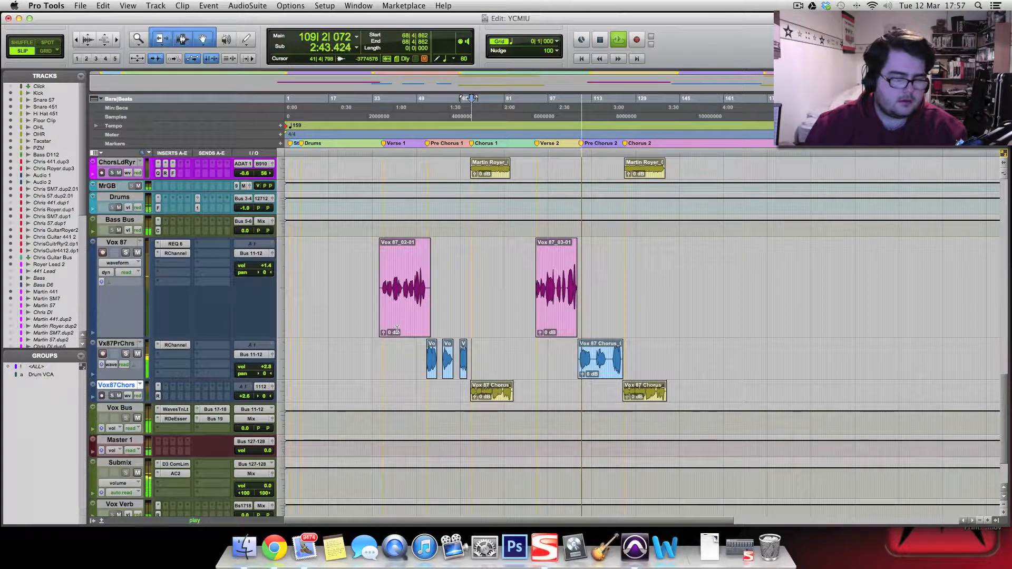
drag(384, 332, 384, 332)
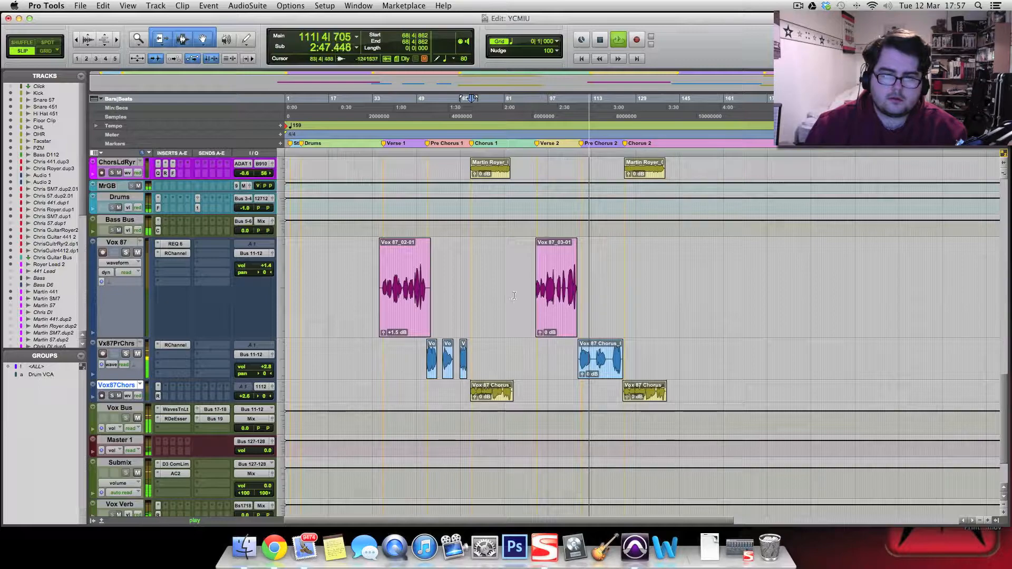
- Place the playback start at the beginning of Chorus 2 and look over the guitar and vocal tracks
click(626, 275)
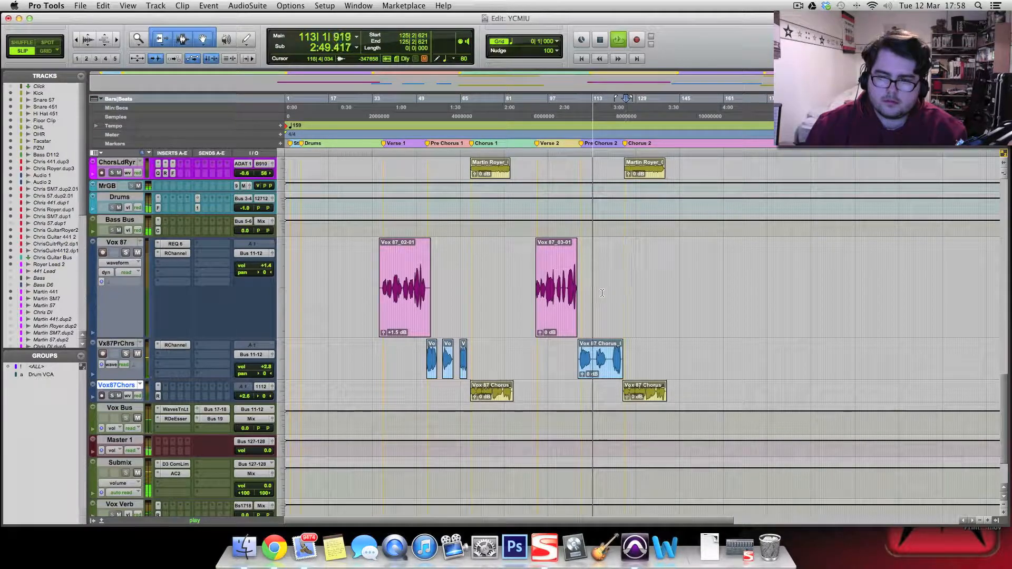
scroll(602, 293, up, 8)
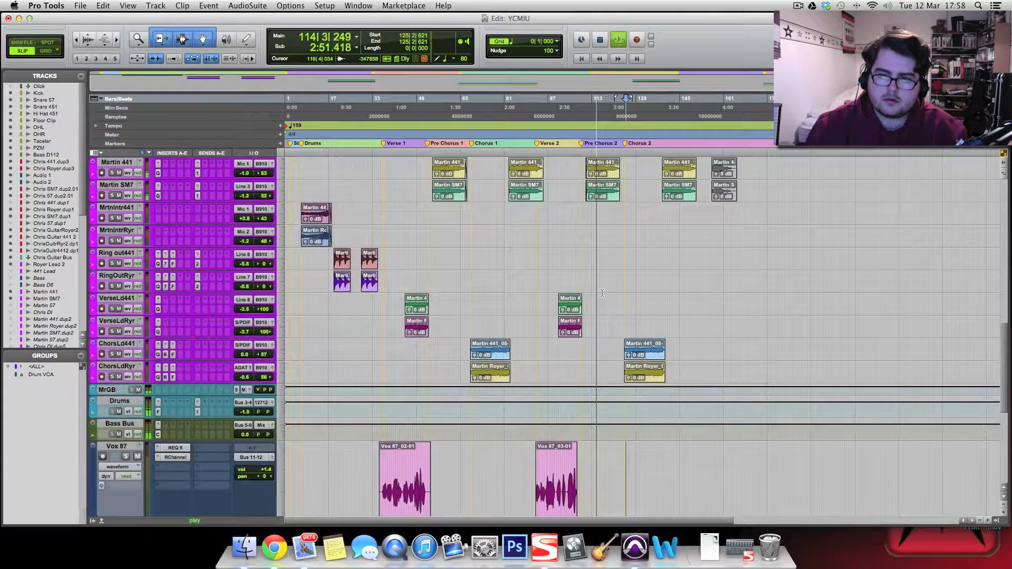
scroll(601, 293, down, 1)
scroll(602, 293, down, 7)
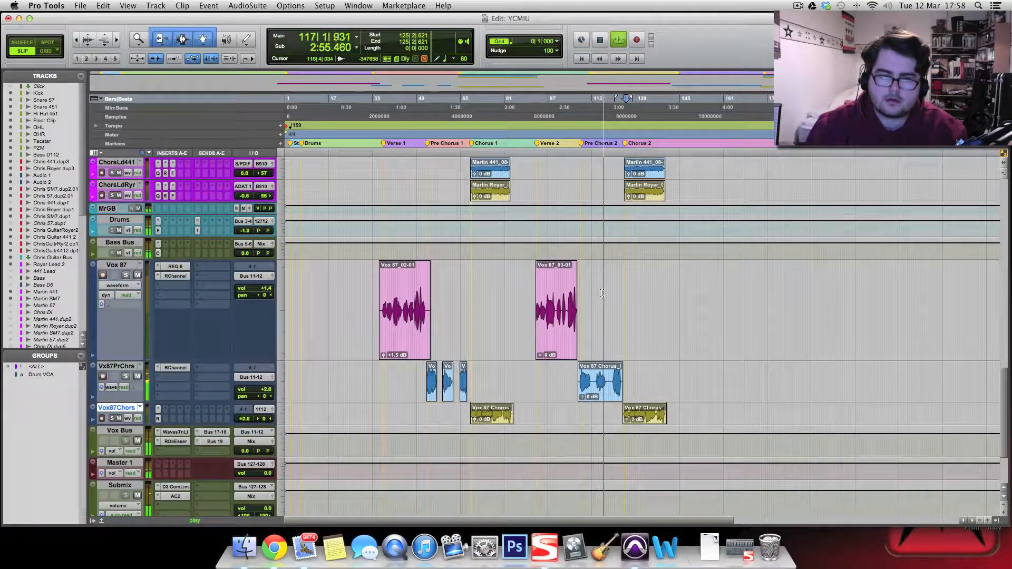
- Try raising the Vox Bus volume to +1.2 dB and return it to 0.0 dB
click(245, 451)
drag(246, 451, 246, 449)
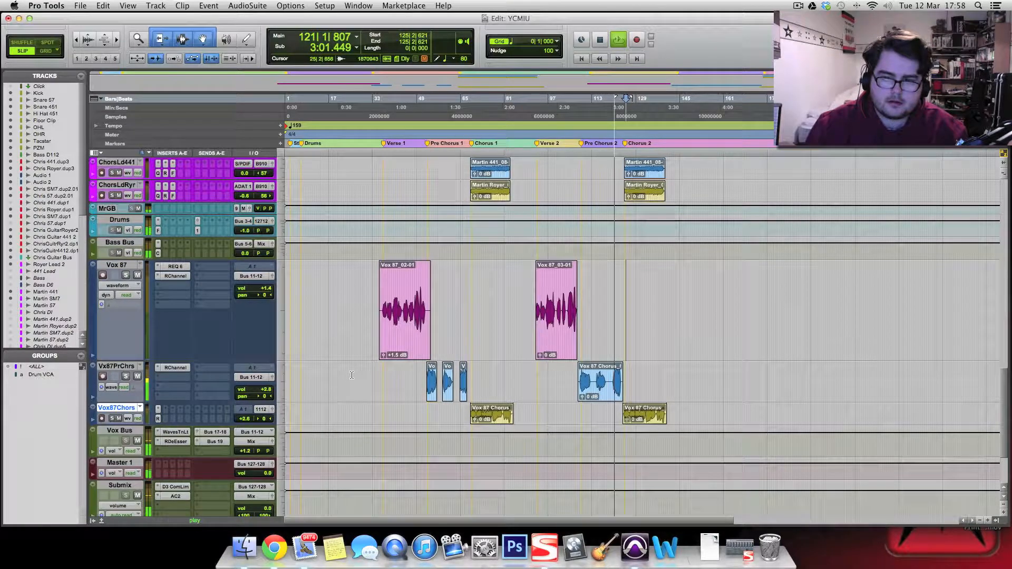
drag(247, 454, 247, 454)
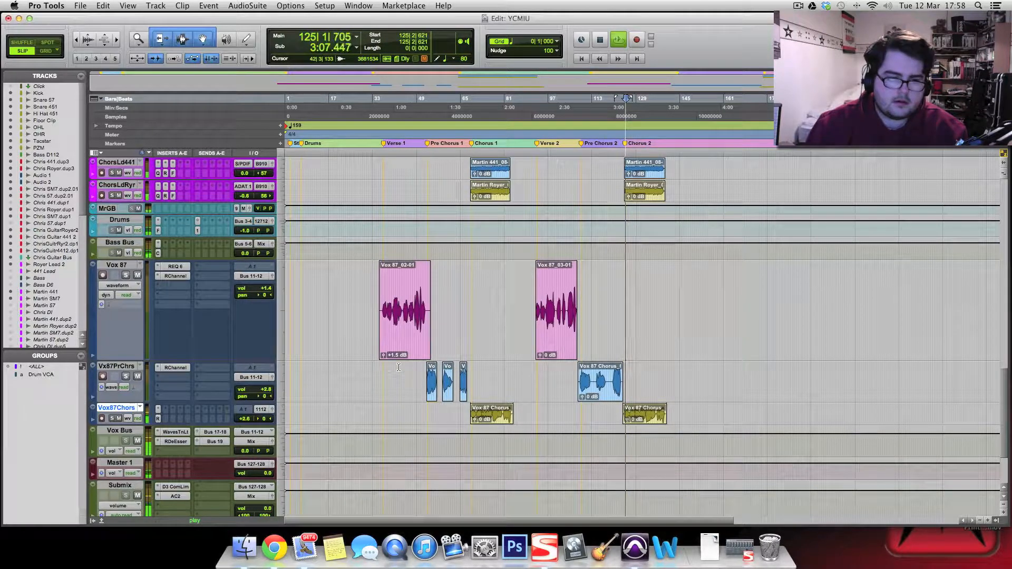
- Insert the stereo Compressor Bank CB4 in the Vox Bus track's third insert slot
click(160, 452)
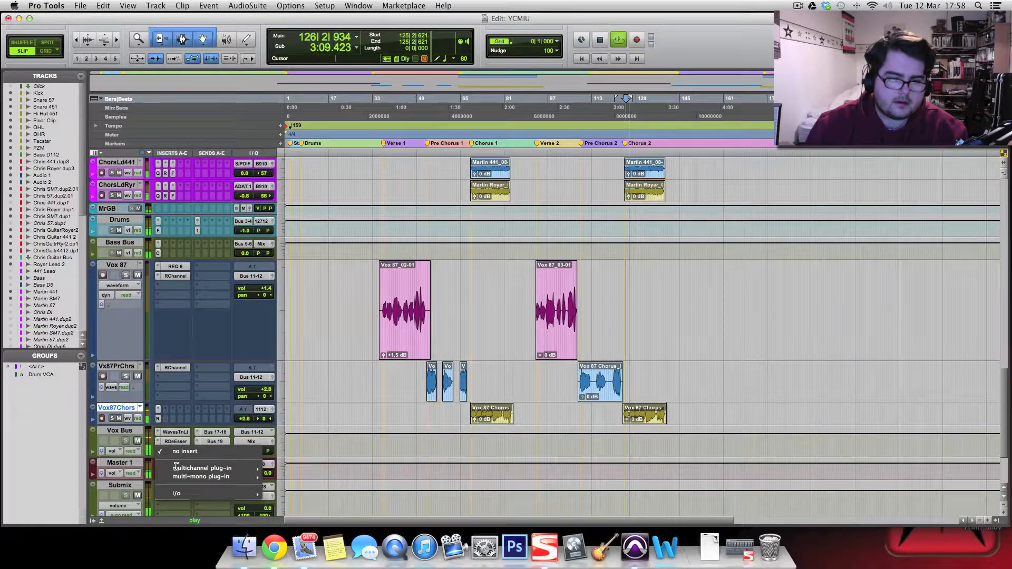
mouse_move(205, 469)
mouse_move(305, 317)
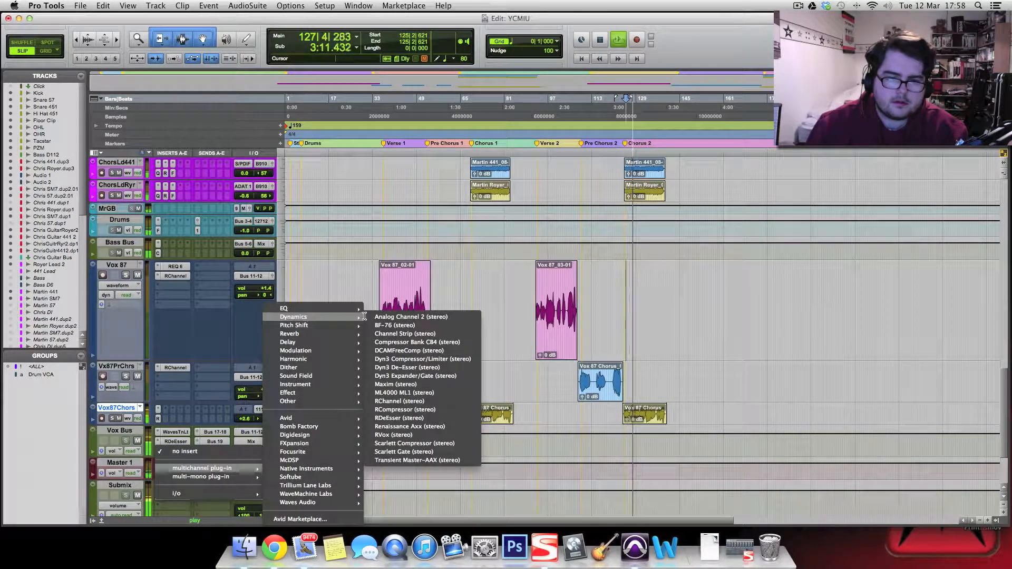
click(411, 342)
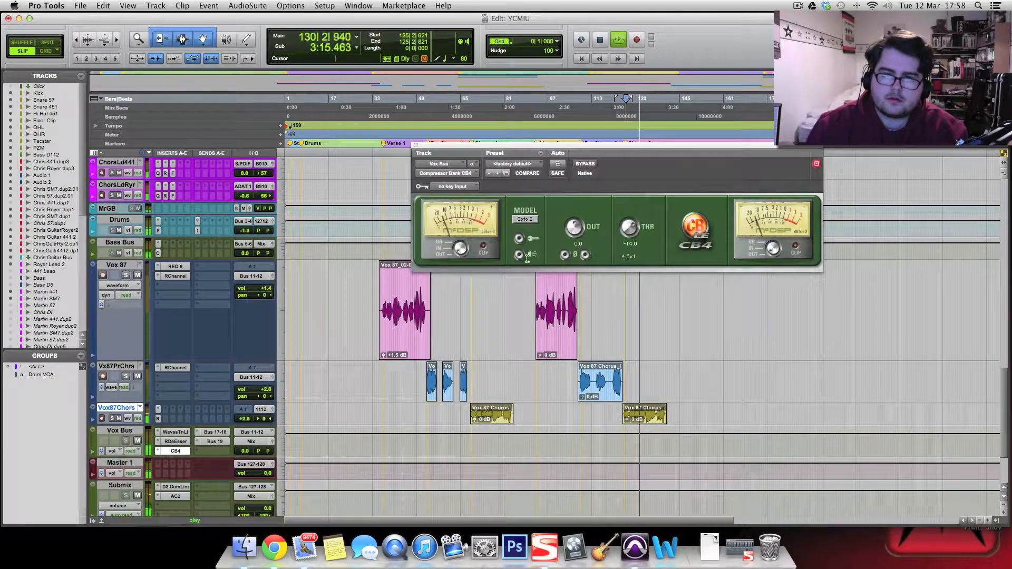
- Load the Agressive_Male_Vocal preset from the CB4 vocal presets on the Vox Bus compressor
click(512, 163)
mouse_move(548, 147)
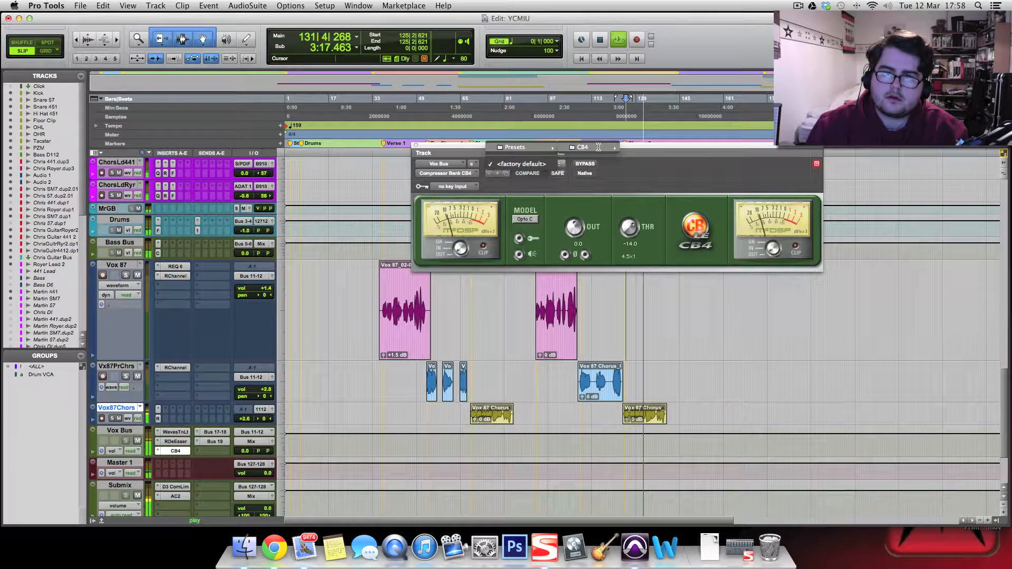
mouse_move(598, 147)
mouse_move(654, 199)
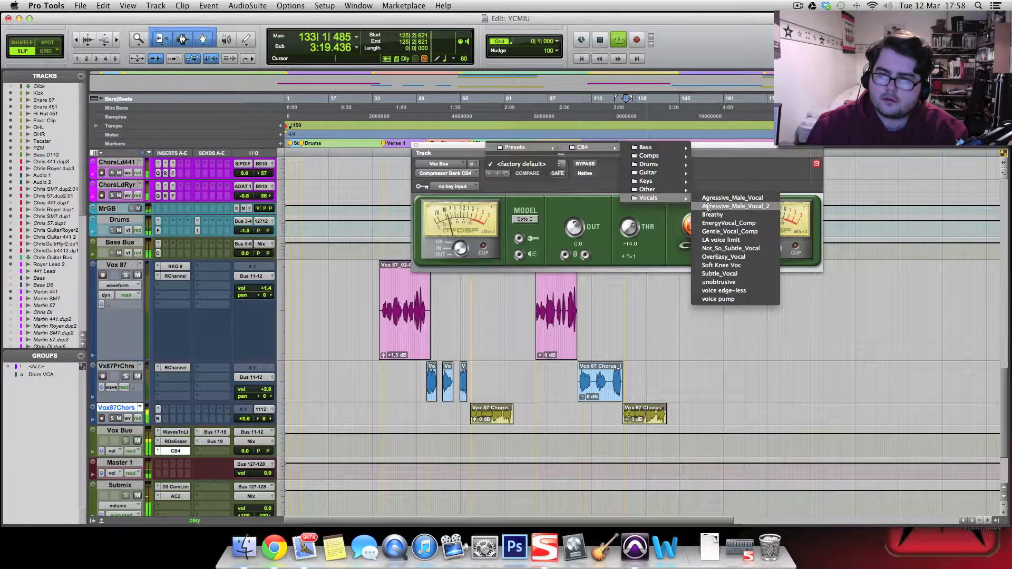
click(708, 198)
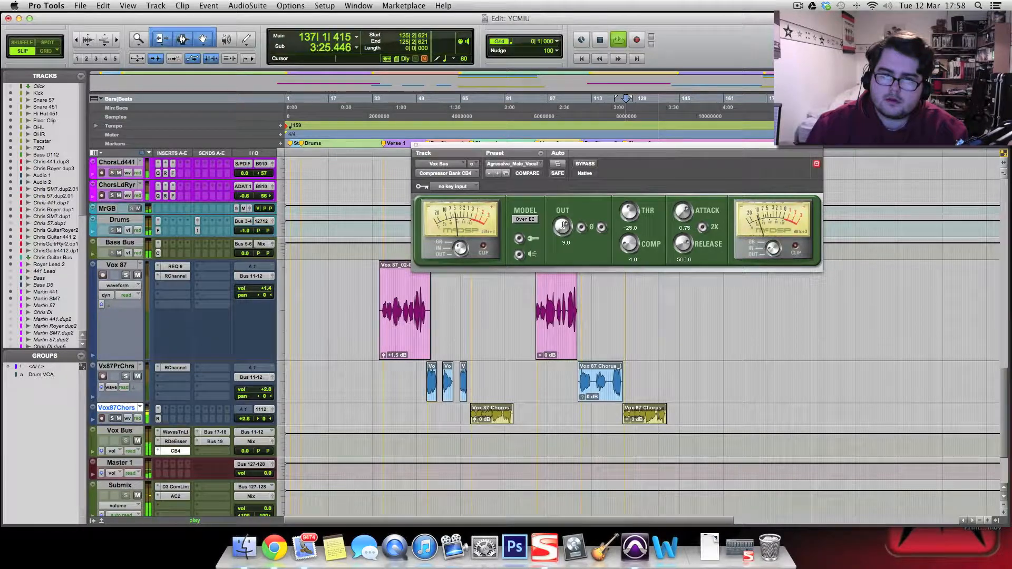
- Raise the Vox Bus compressor's output to 11.7 and play back from the start of the Verse 1 vocal
drag(563, 225, 564, 219)
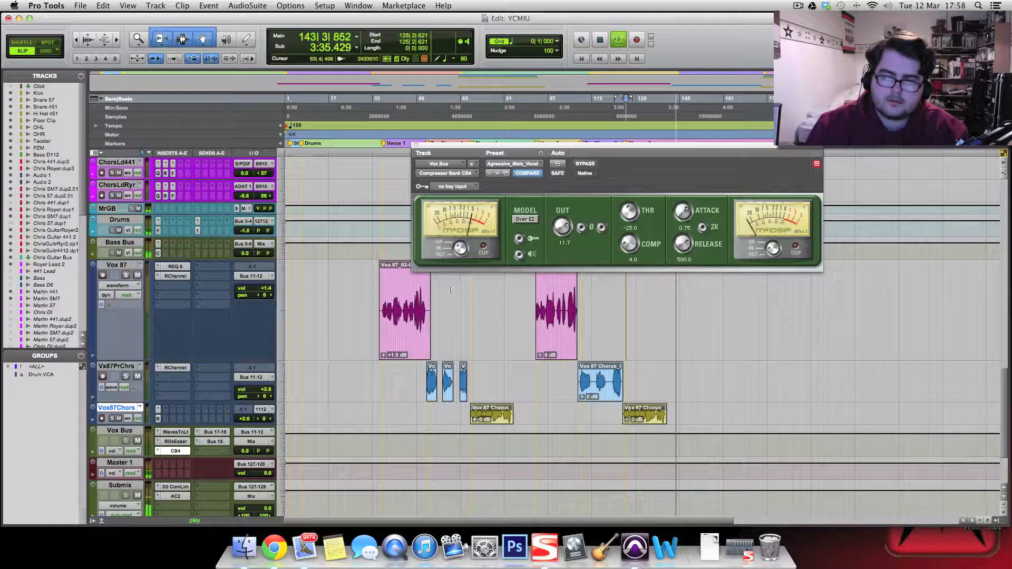
key(space)
click(374, 276)
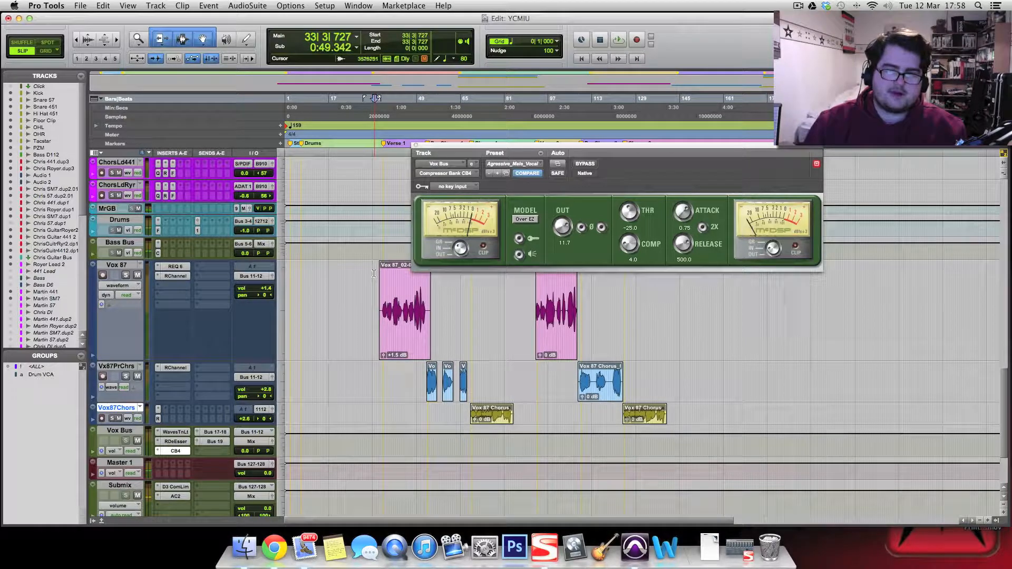
key(super+bracketright)
key(space)
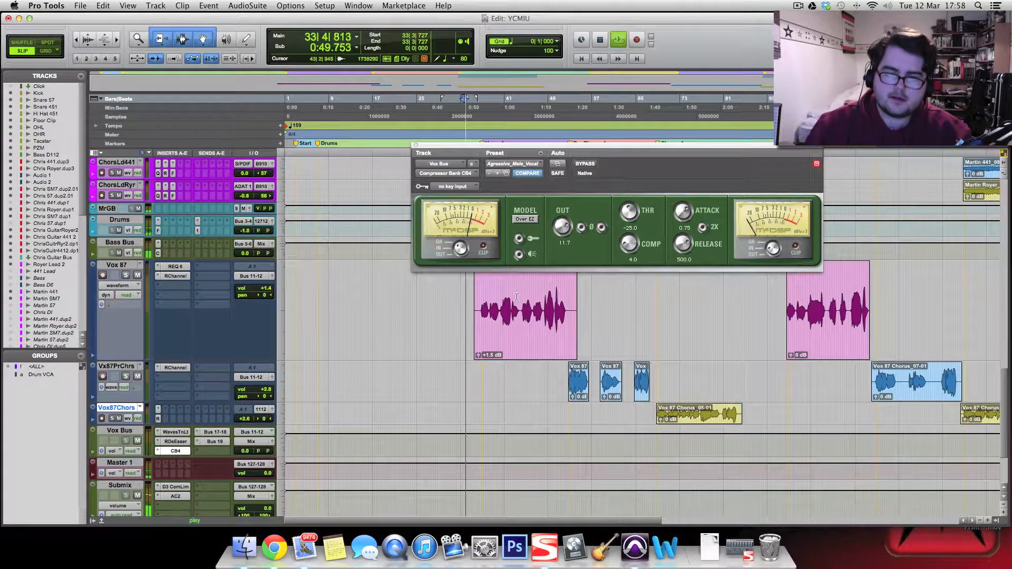
key(space)
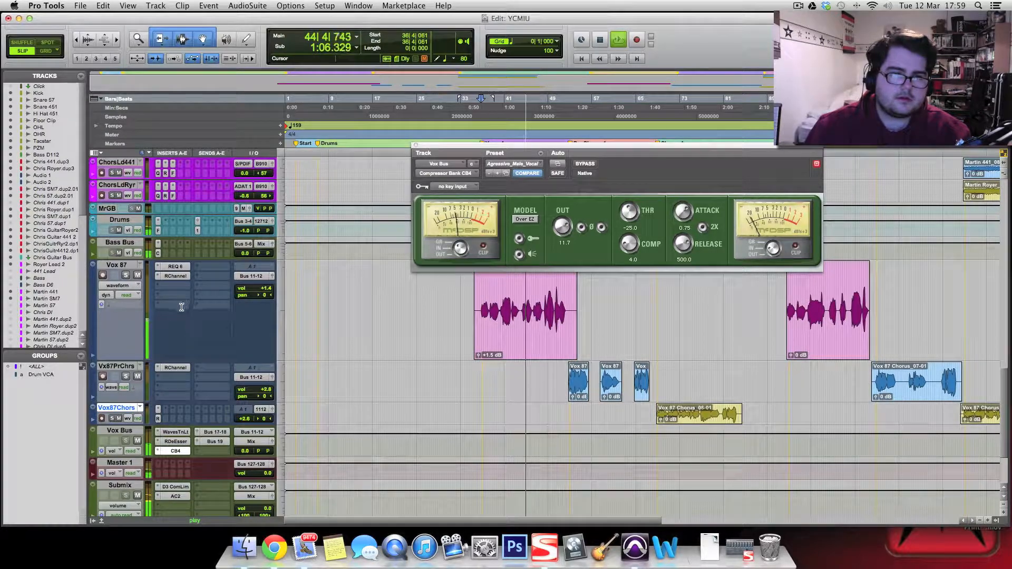
- Set the Vox Bus RDeEsser to range -5.8, threshold -34.8 and frequency 5704, monitoring its side chain during playback
click(176, 442)
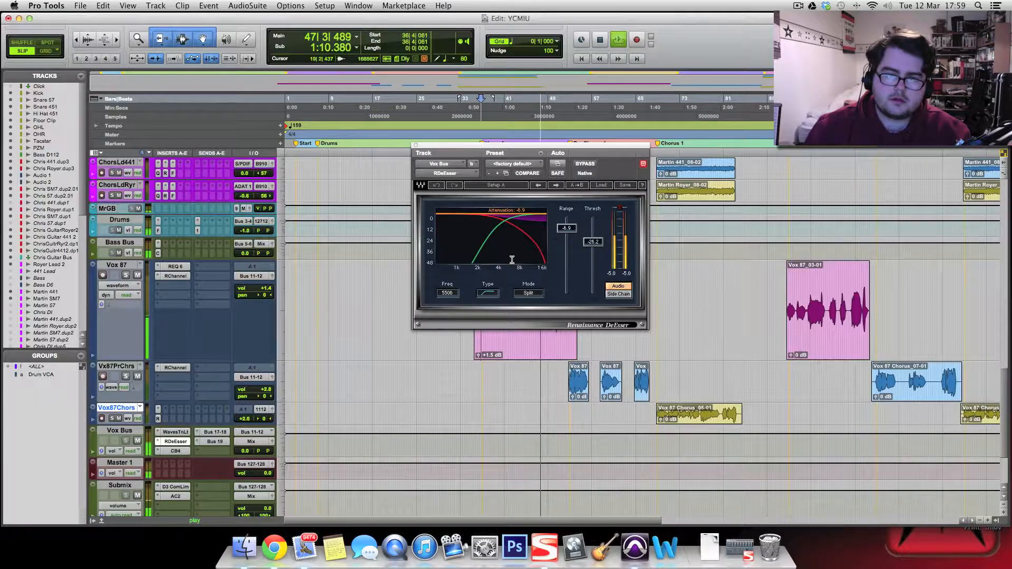
click(611, 294)
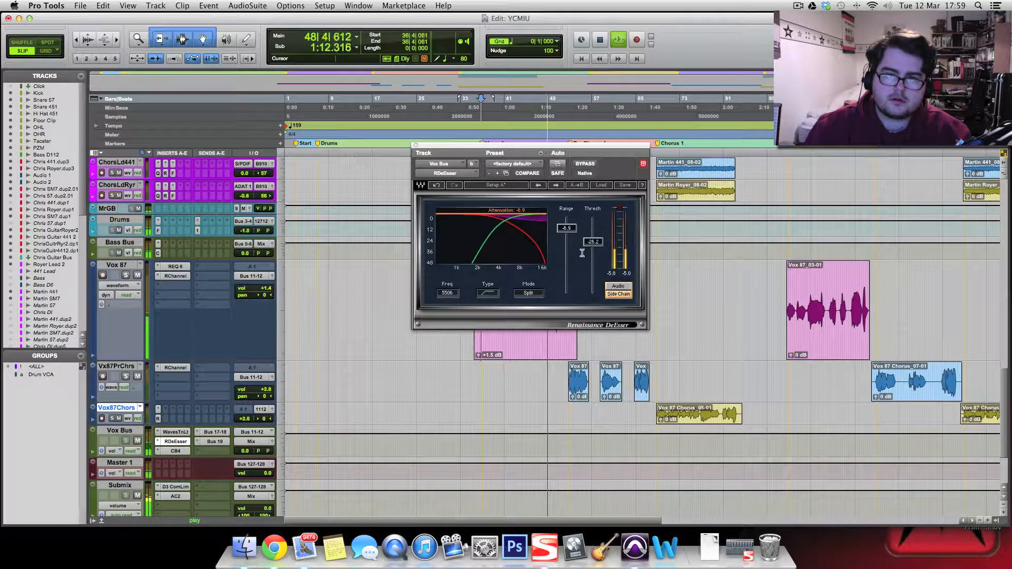
drag(583, 247, 584, 251)
key(space)
key(space)
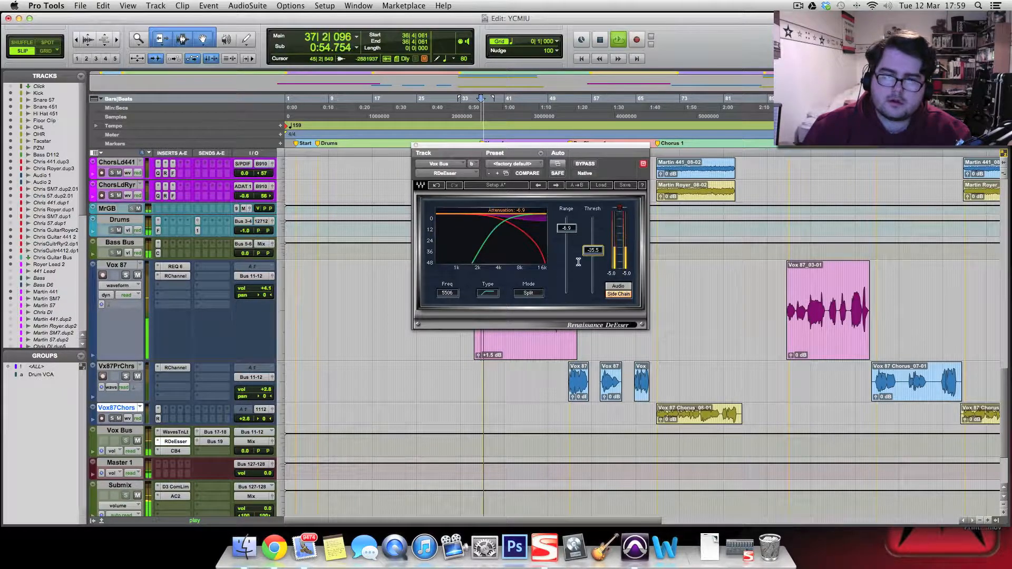
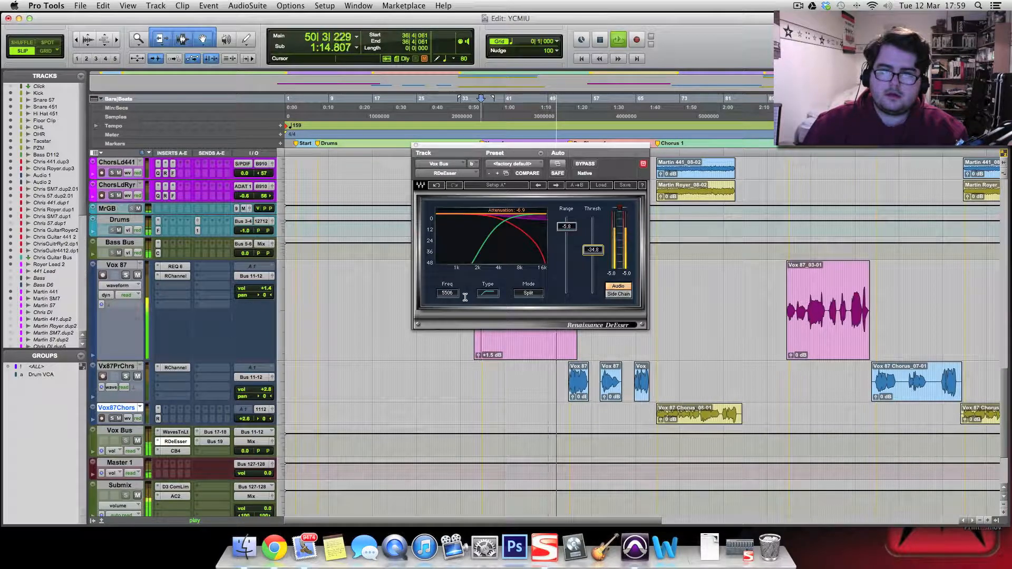
drag(446, 293, 449, 295)
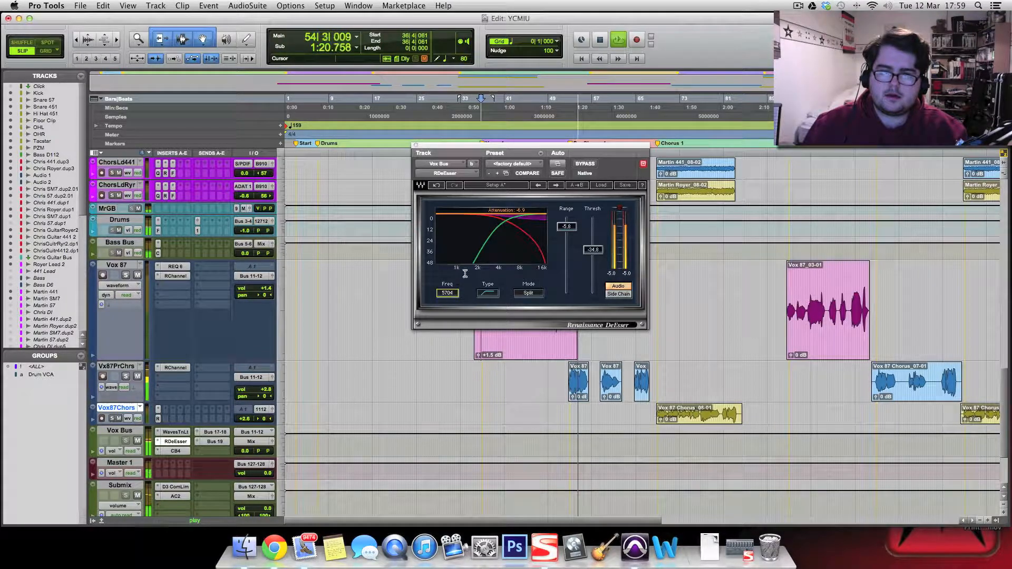
- Close the de-esser, stop playback and solo the Vox 87, Vx87PrChrs and Vox87Chors tracks
click(416, 145)
key(space)
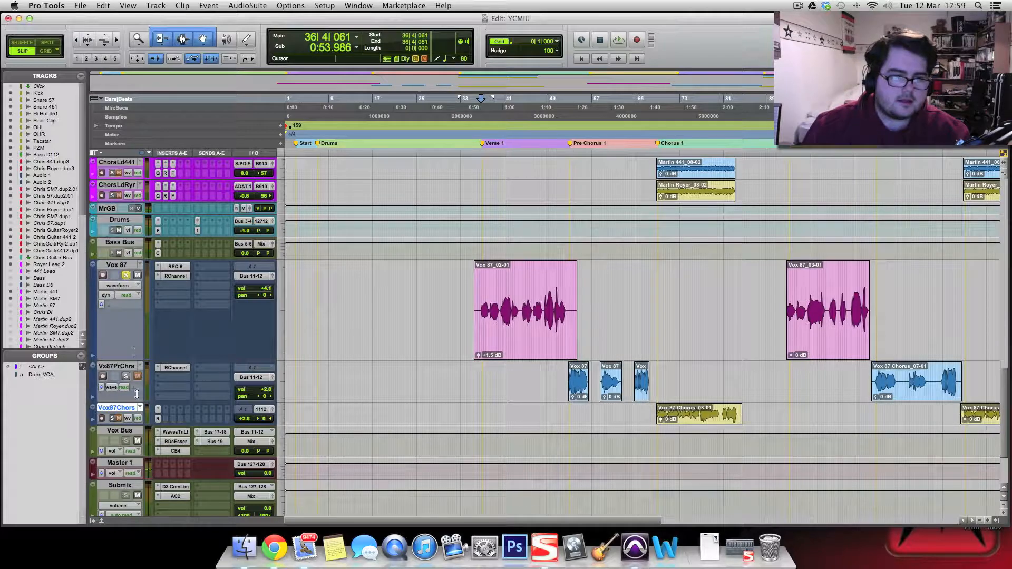
click(128, 417)
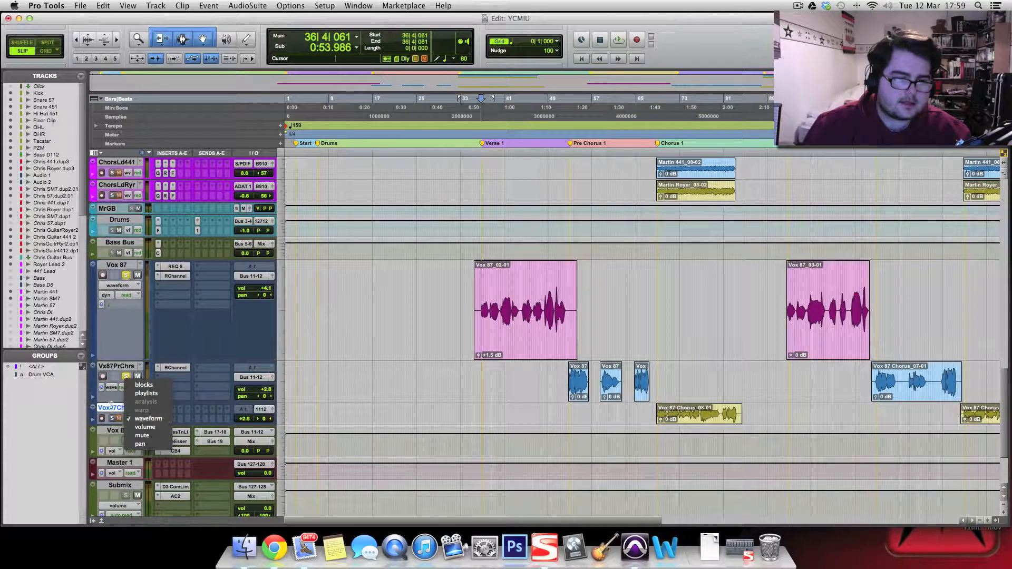
click(111, 421)
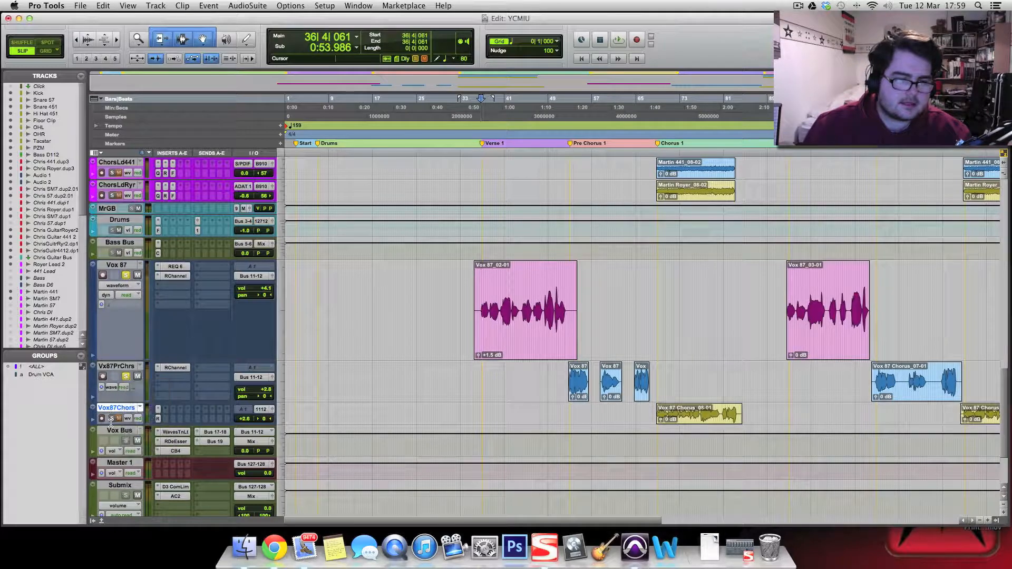
- Monitor the Vox Bus RDeEsser's side chain, set frequency 8123, range -7.3 and threshold -45.8, and return monitoring to Audio
click(179, 445)
key(space)
click(617, 294)
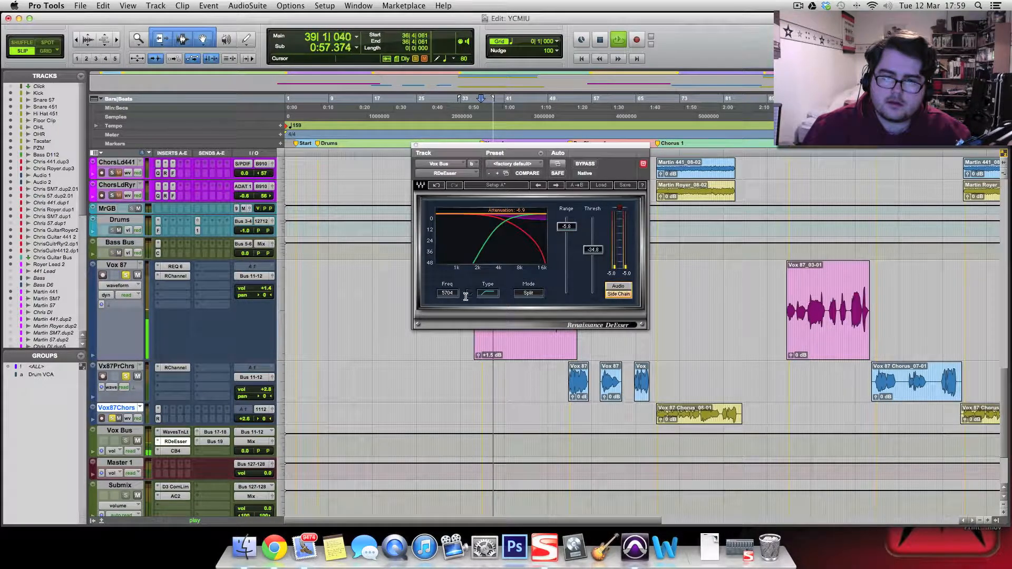
drag(448, 296, 448, 264)
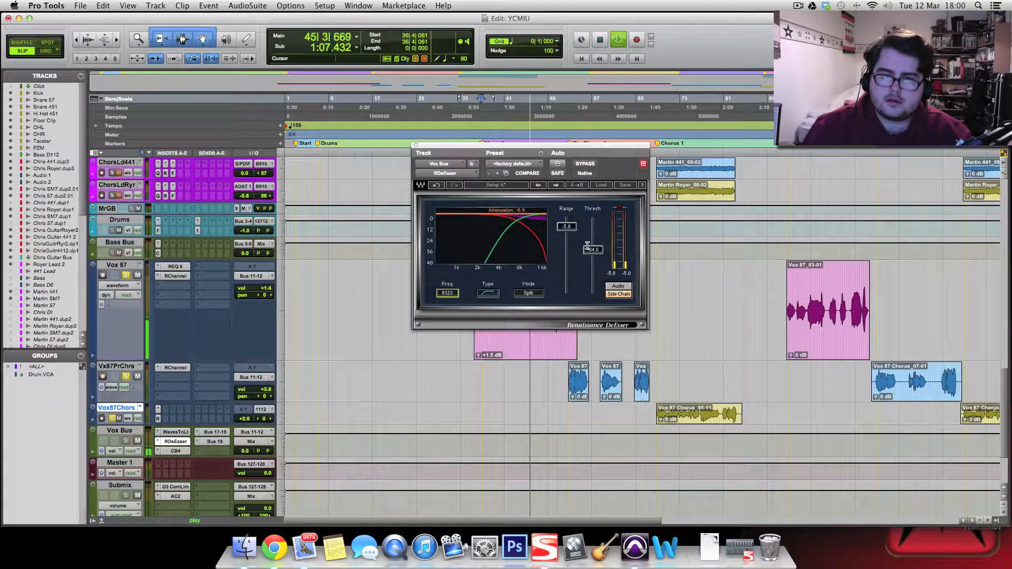
drag(568, 227, 593, 264)
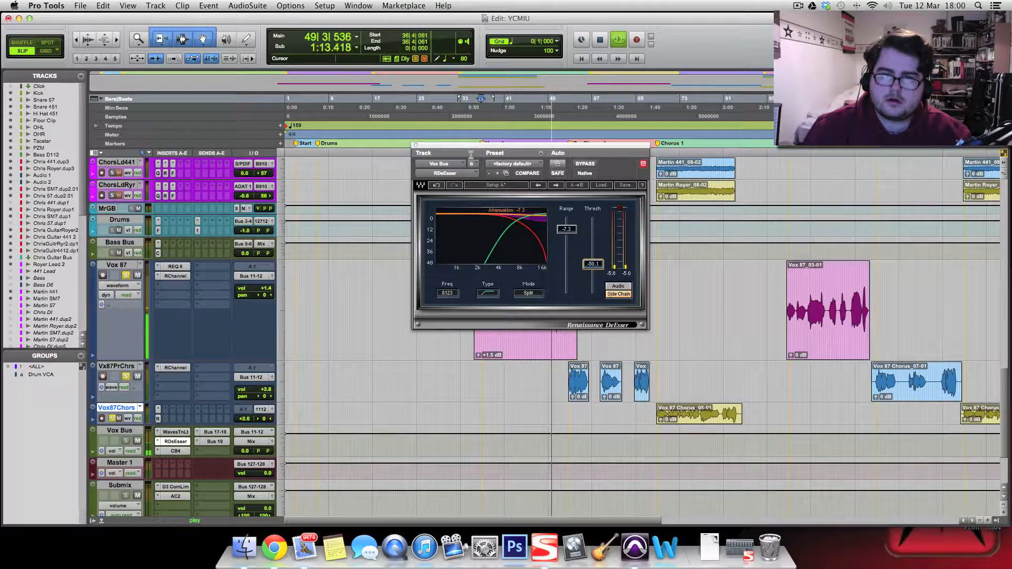
click(620, 286)
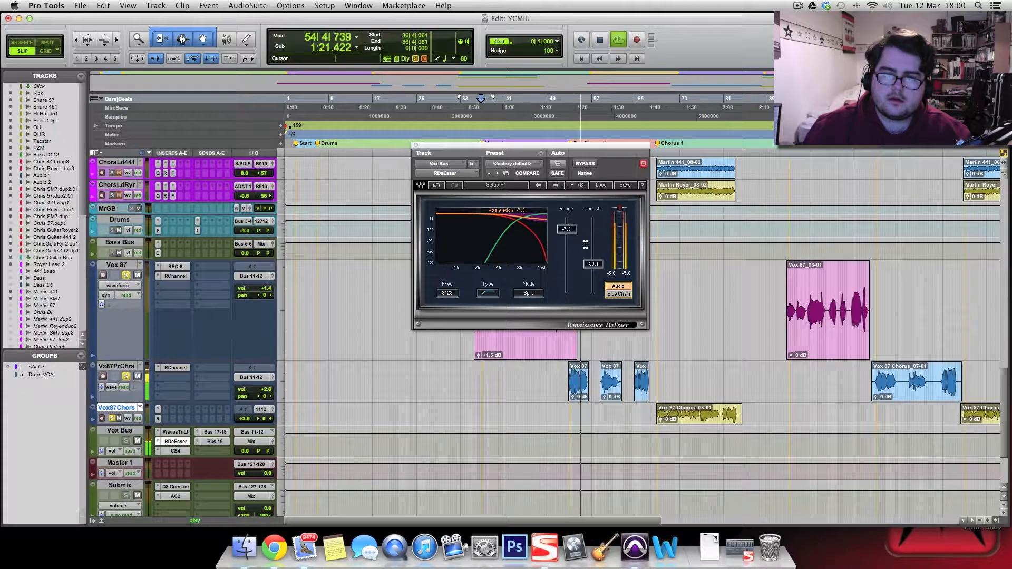
drag(593, 265, 593, 262)
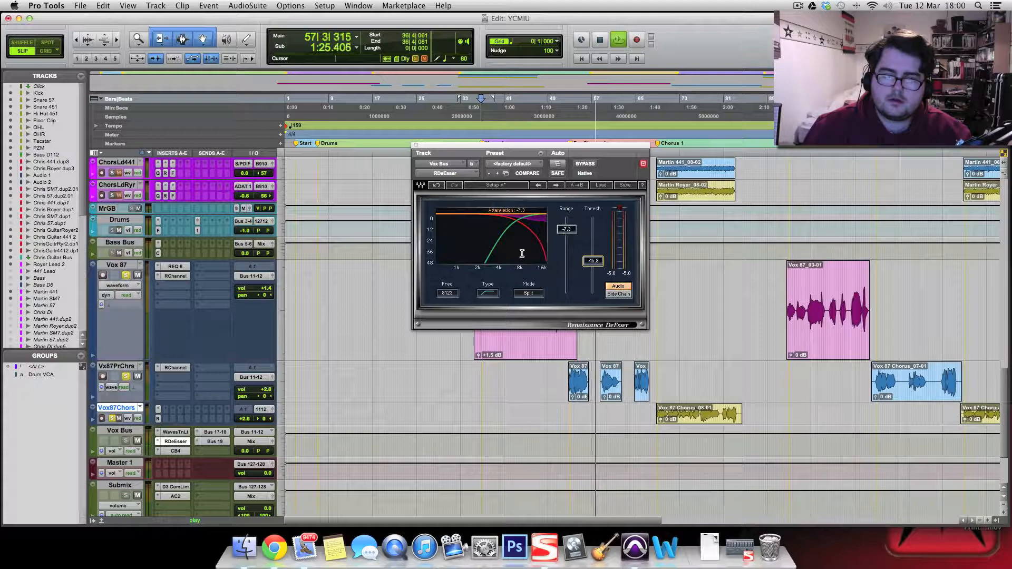
- Lower the RDeEsser frequency, settle it at 6008, and clear the solo from the three vocal tracks
drag(448, 293, 448, 302)
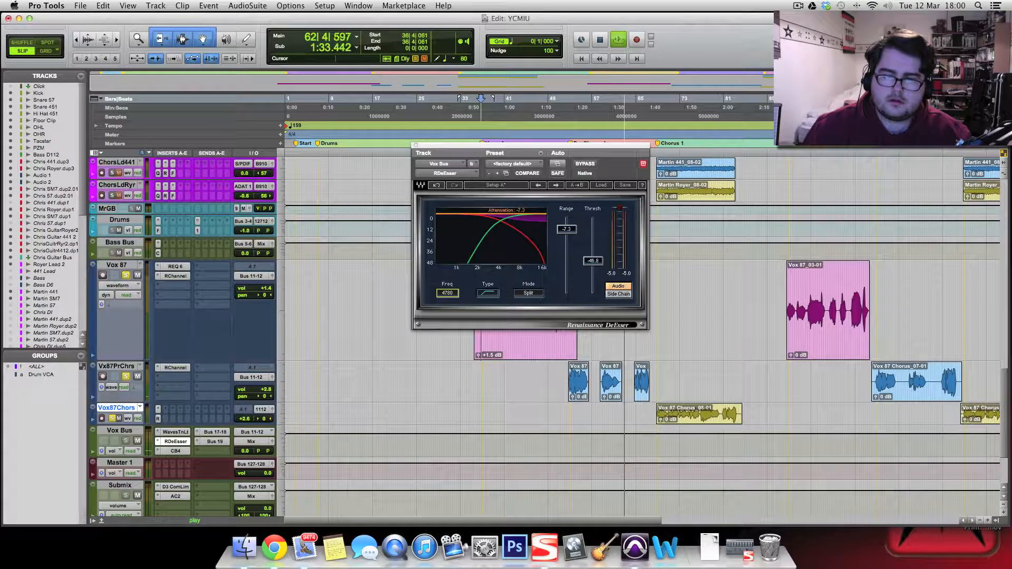
drag(447, 293, 447, 293)
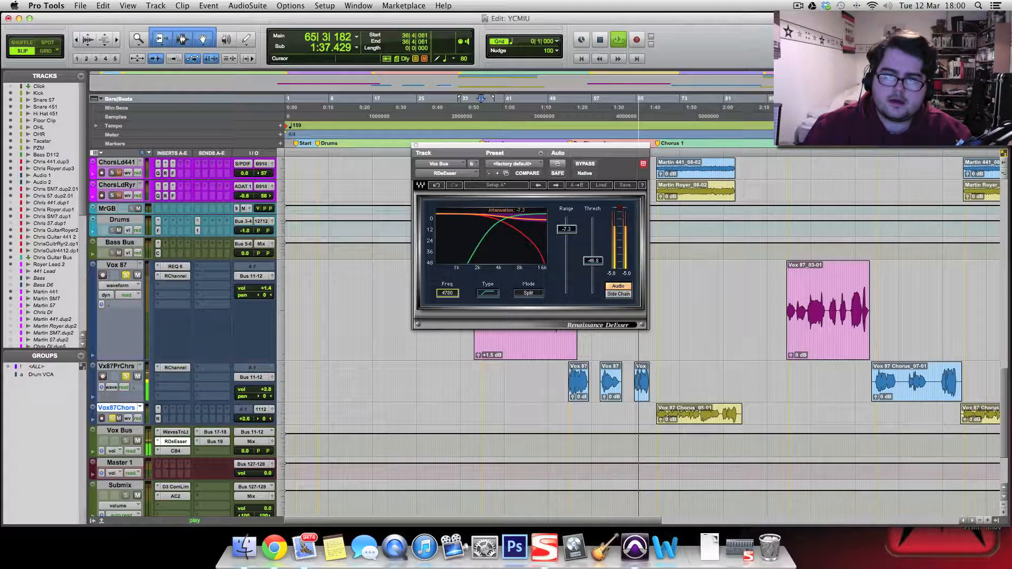
drag(447, 293, 447, 274)
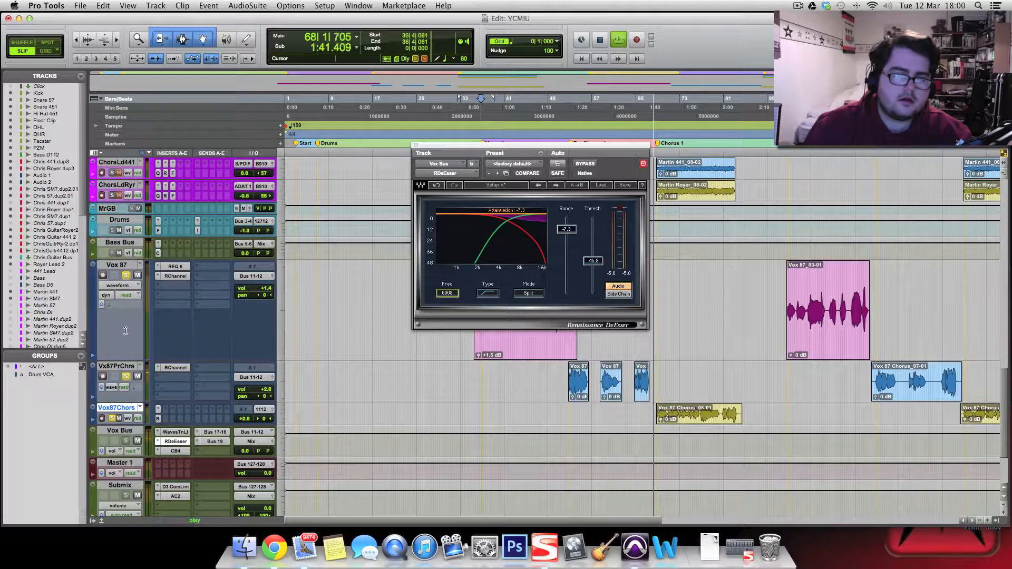
click(416, 58)
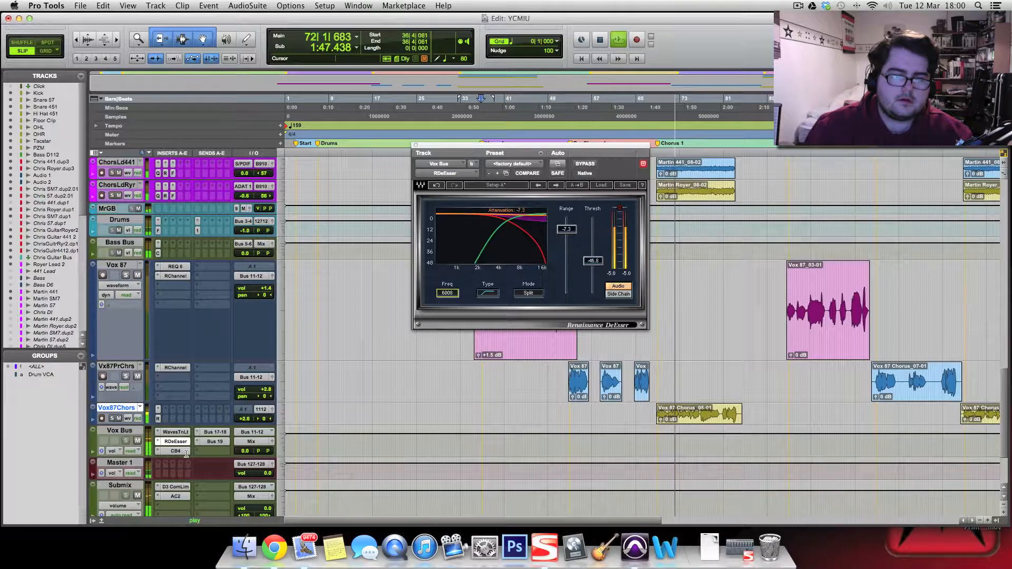
- Set the high band of the Vox Verb RVerb's reverb EQ to 2731 Hz and -8.3 dB gain, and close the plug-in
scroll(191, 449, down, 5)
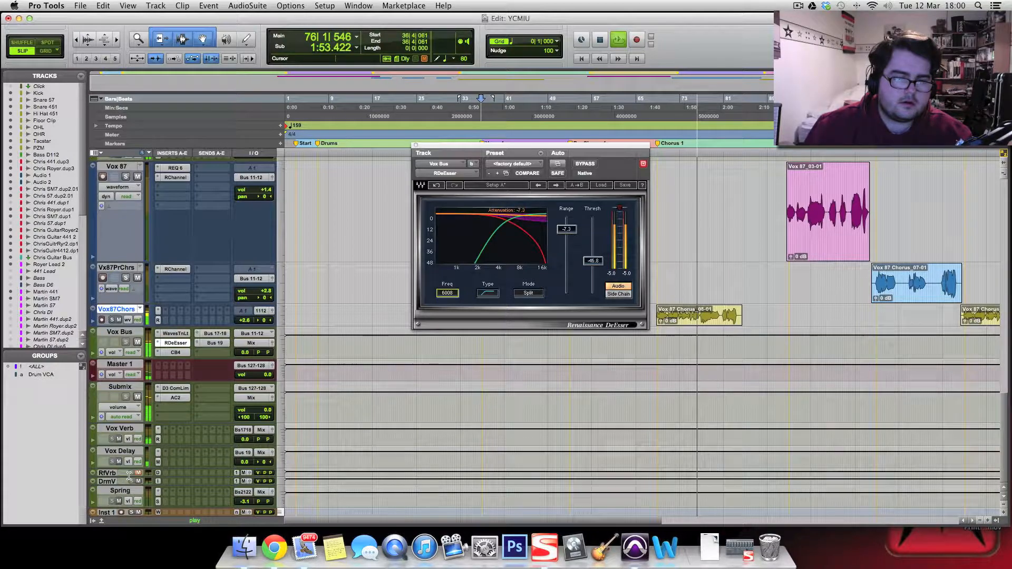
click(157, 440)
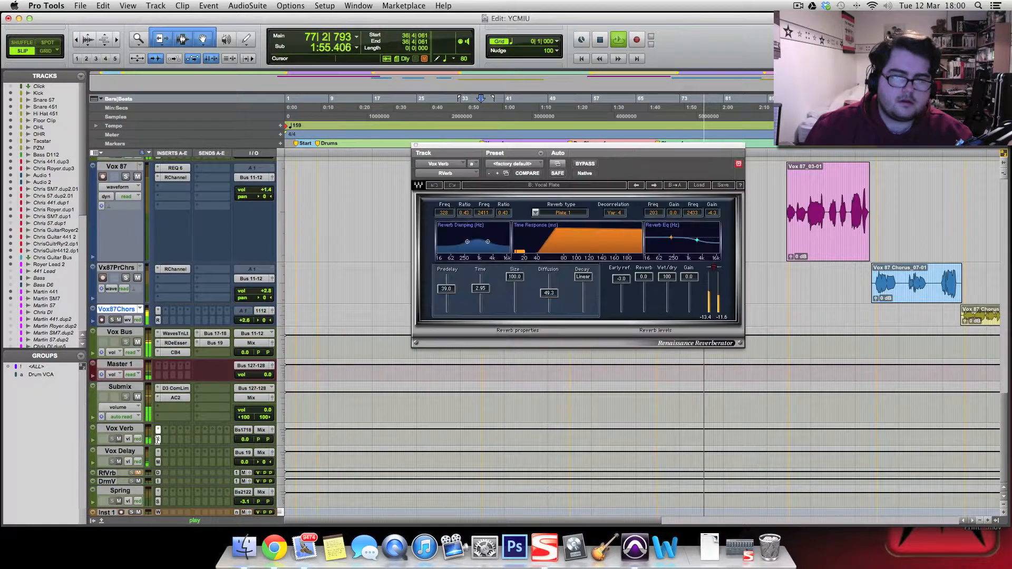
drag(698, 243, 699, 243)
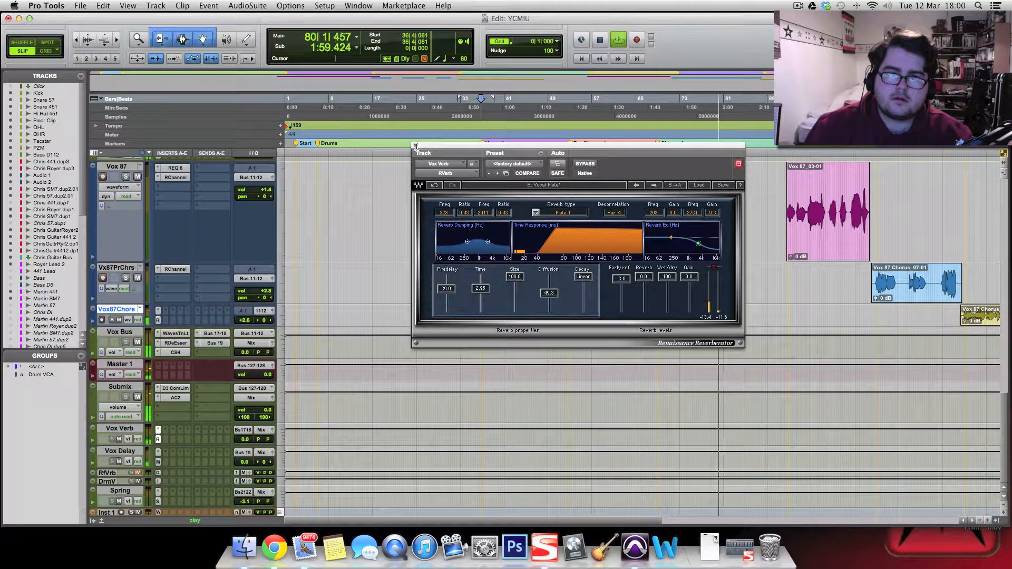
click(158, 430)
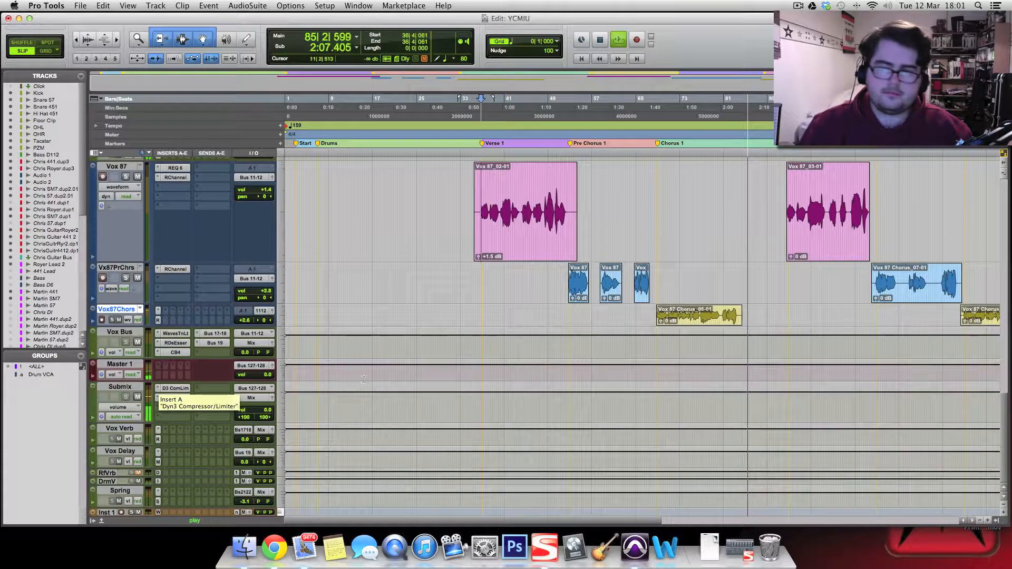
- Play the song from just before the Chorus 2 marker, with the guitar tracks in view
key(space)
key(r)
scroll(410, 387, up, 10)
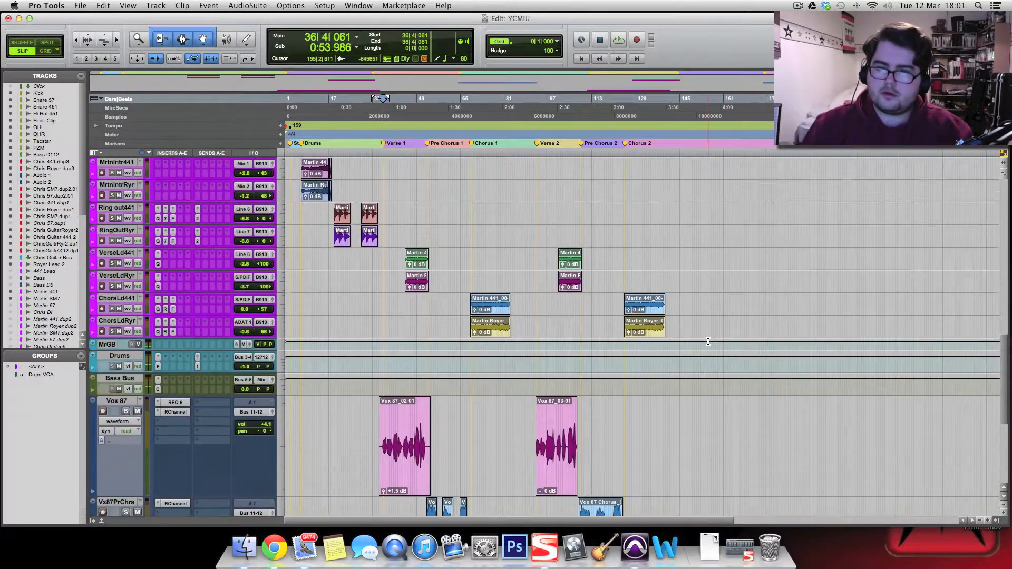
key(r)
scroll(706, 339, down, 5)
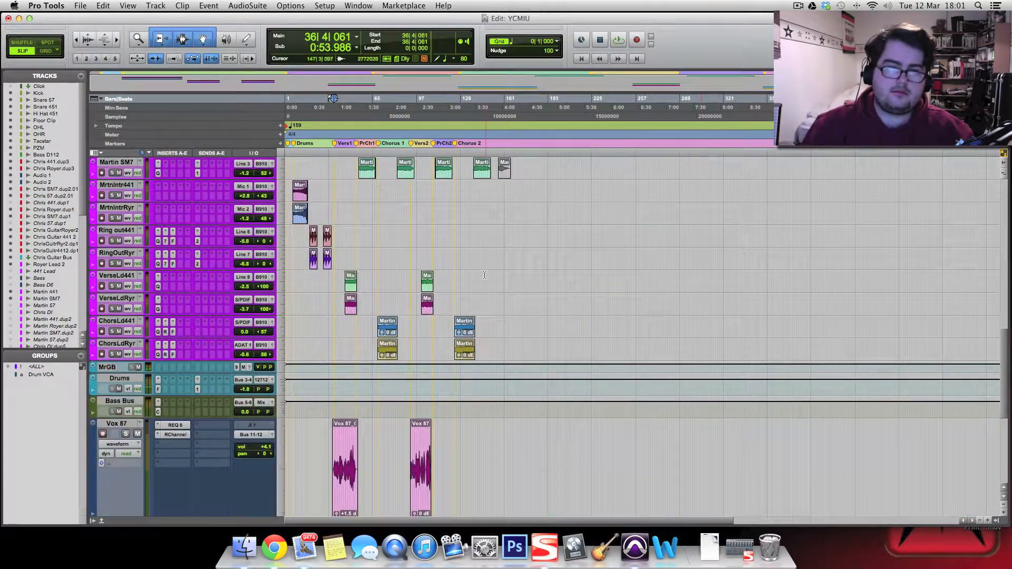
key(space)
key(t)
key(t)
scroll(704, 294, up, 2)
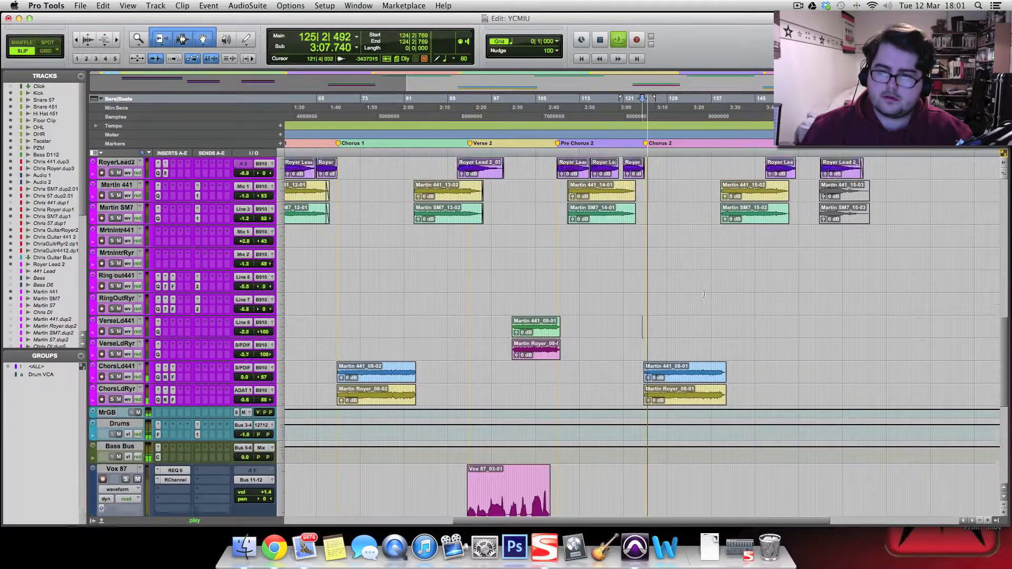
- Play on from bar 137 near the end of Chorus 2 and examine the bass, rhythm guitar and lead guitar tracks
scroll(704, 294, up, 2)
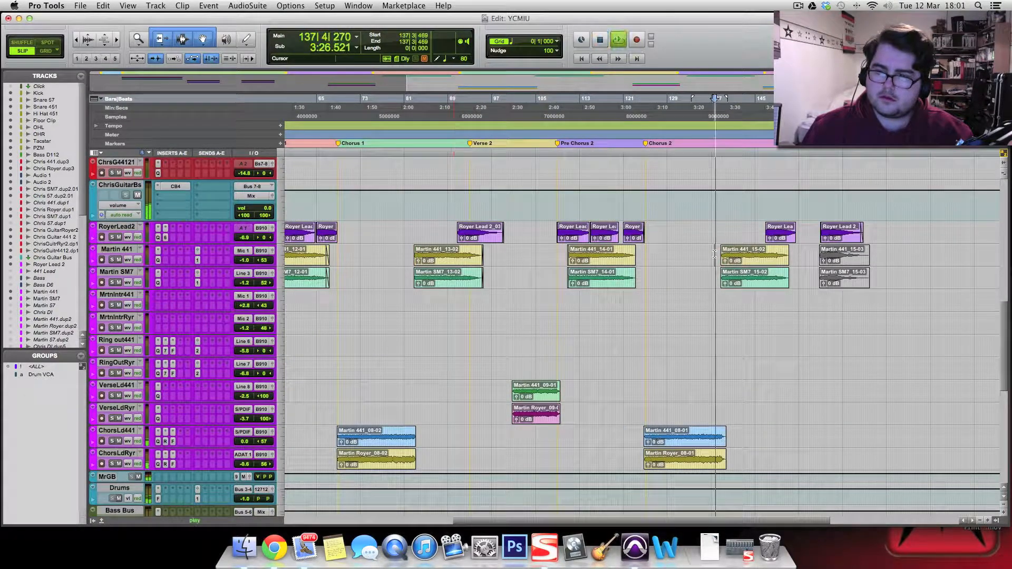
key(t)
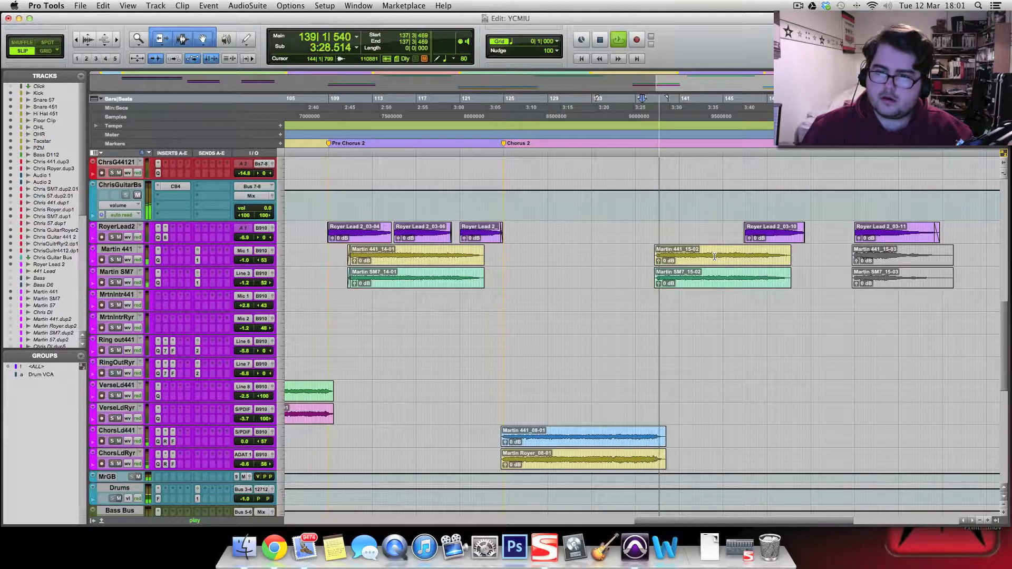
scroll(713, 258, up, 10)
key(r)
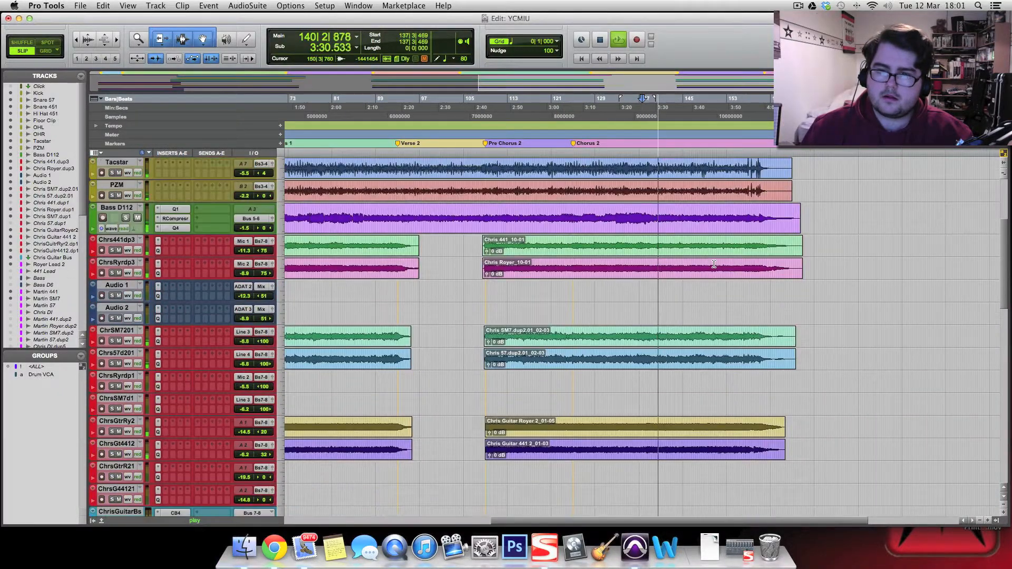
scroll(713, 264, up, 4)
scroll(713, 264, down, 3)
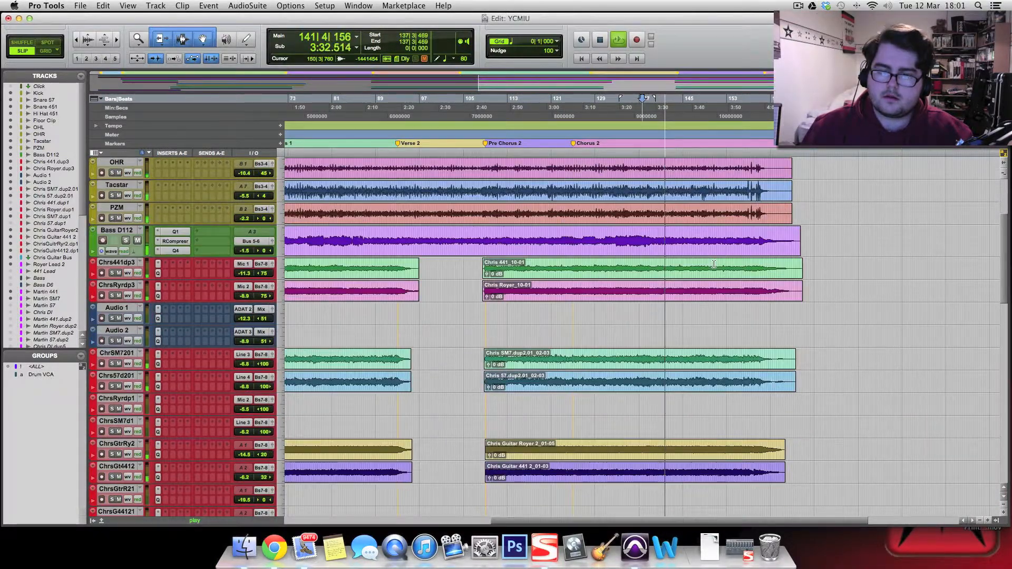
scroll(713, 264, down, 9)
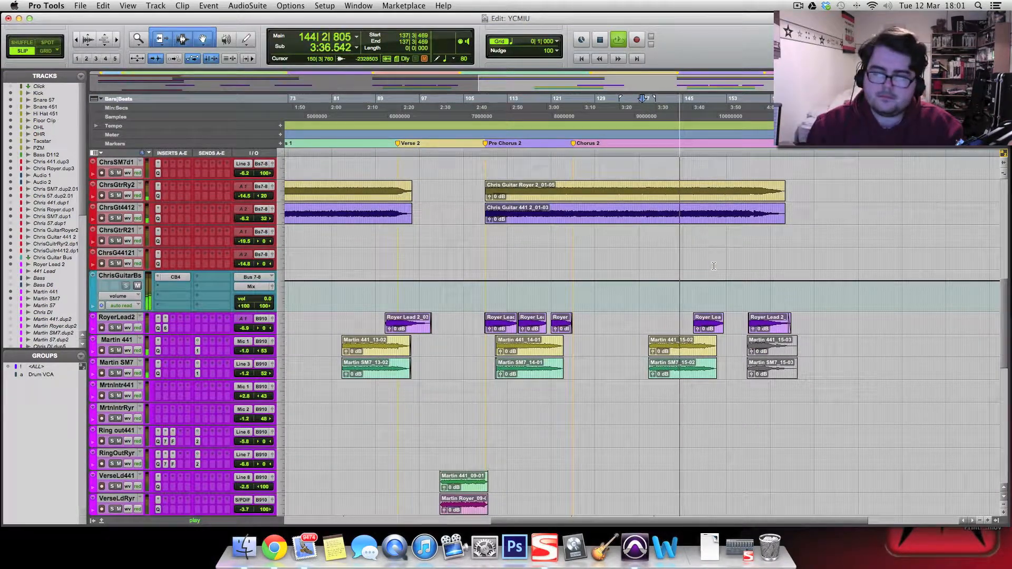
scroll(714, 264, down, 3)
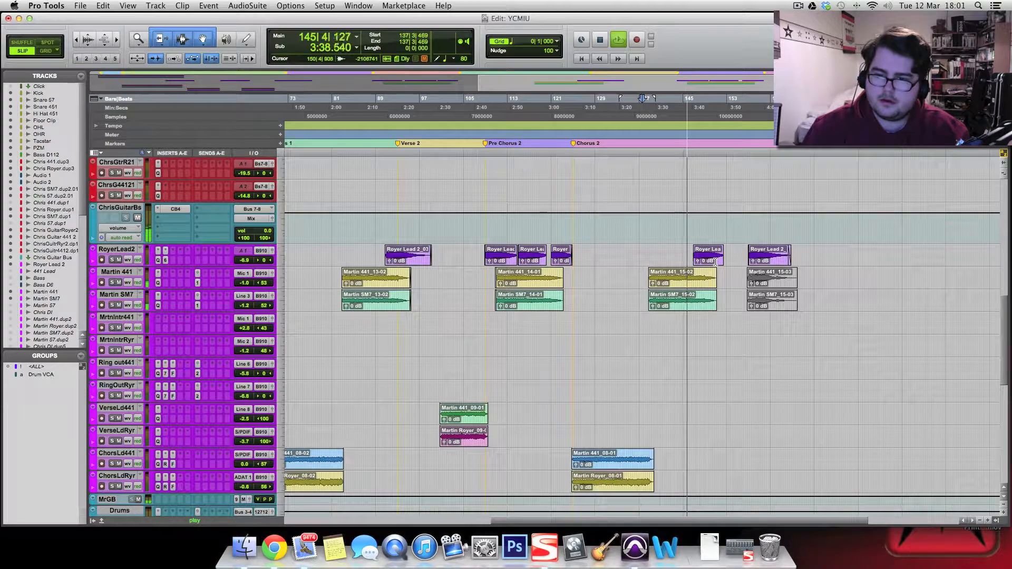
scroll(714, 262, down, 2)
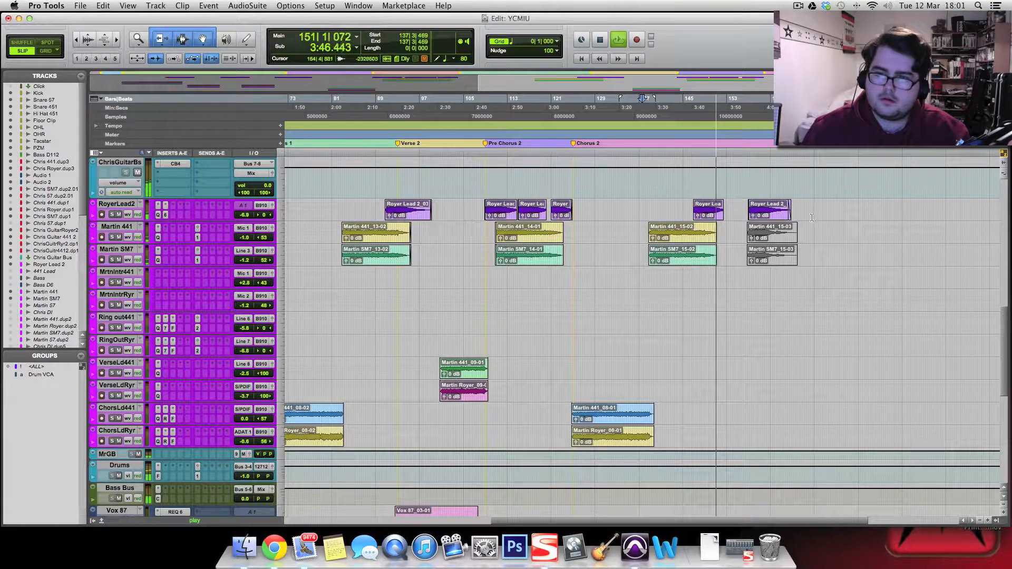
- Unmute the last Martin 441 and Martin SM7 clips, 15-03, near bar 157 at the end of the song
click(774, 238)
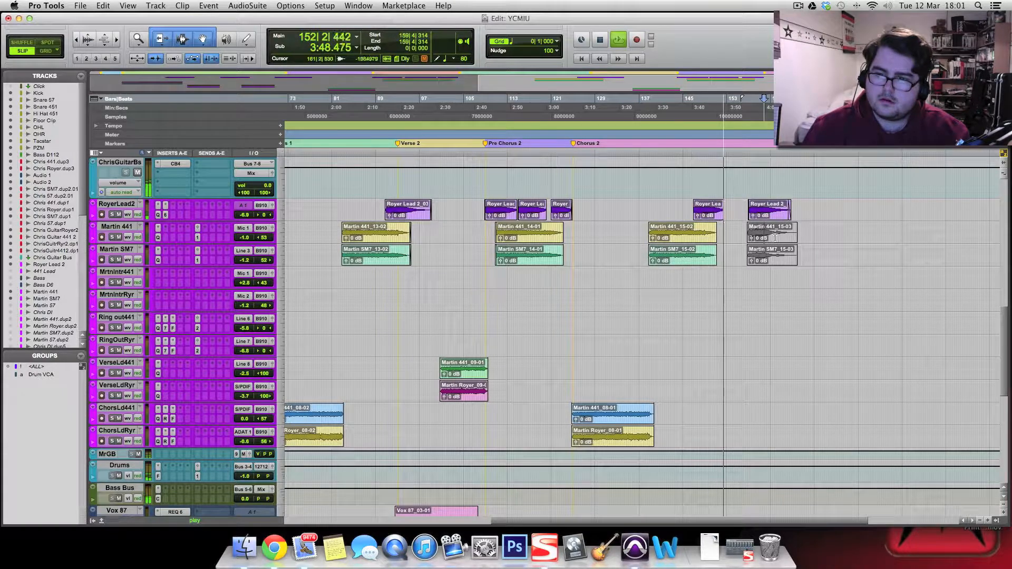
double_click(777, 258)
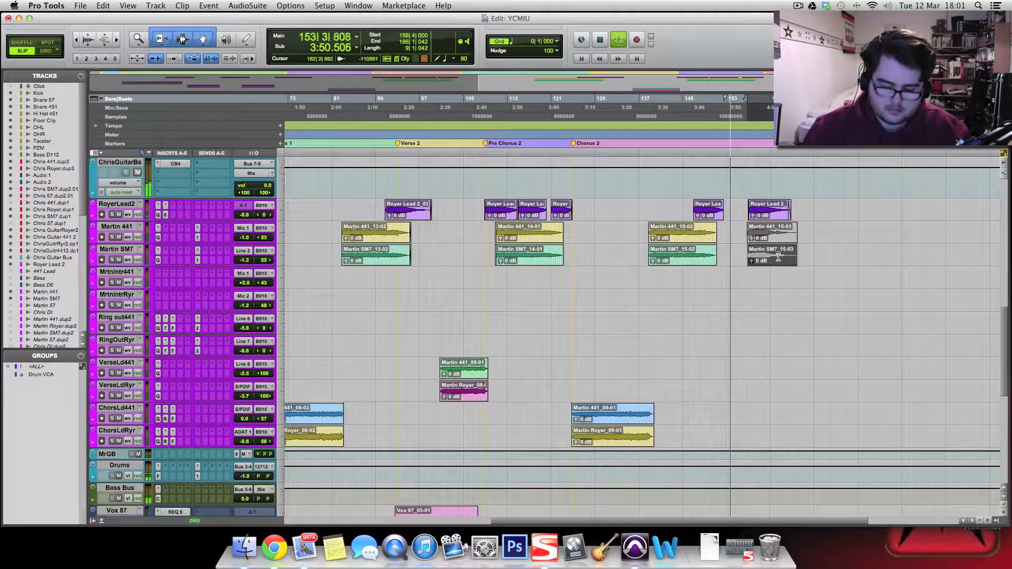
key(super+m)
double_click(768, 235)
key(super+m)
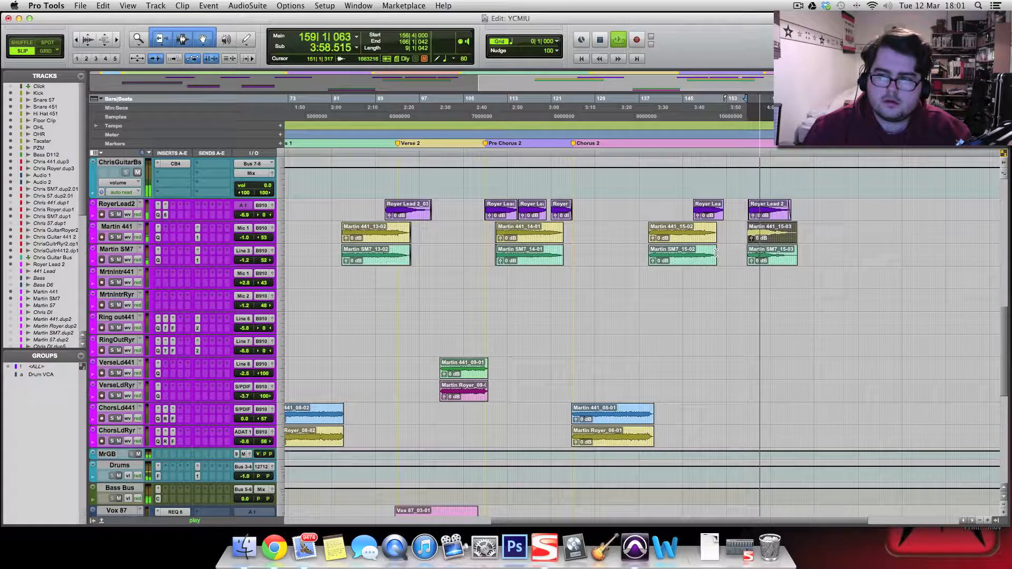
- Listen to the end of the song while examining the guitar, vocal and bus tracks, and stop playback
scroll(715, 252, down, 5)
scroll(715, 251, up, 10)
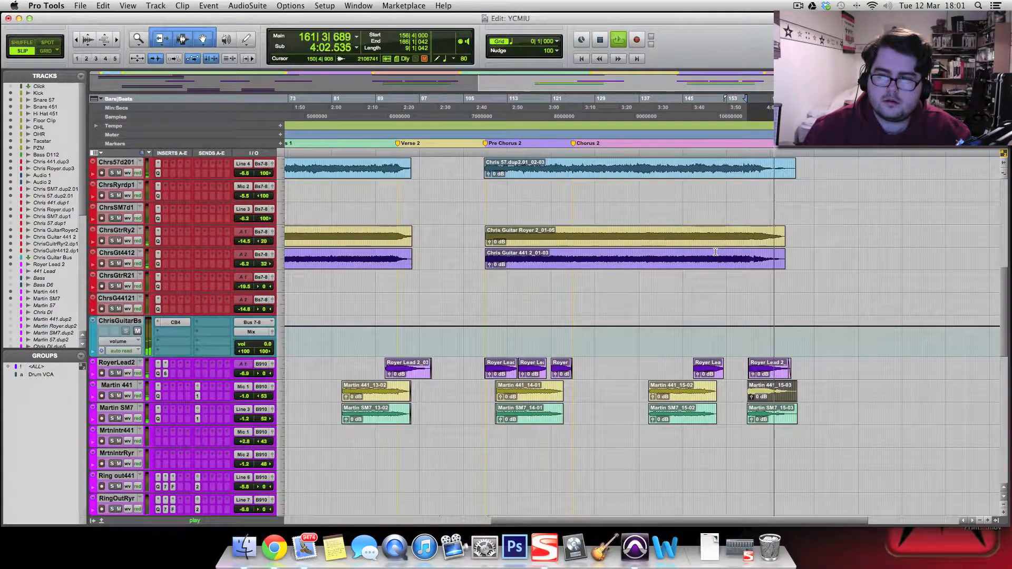
scroll(715, 251, down, 10)
scroll(715, 252, down, 12)
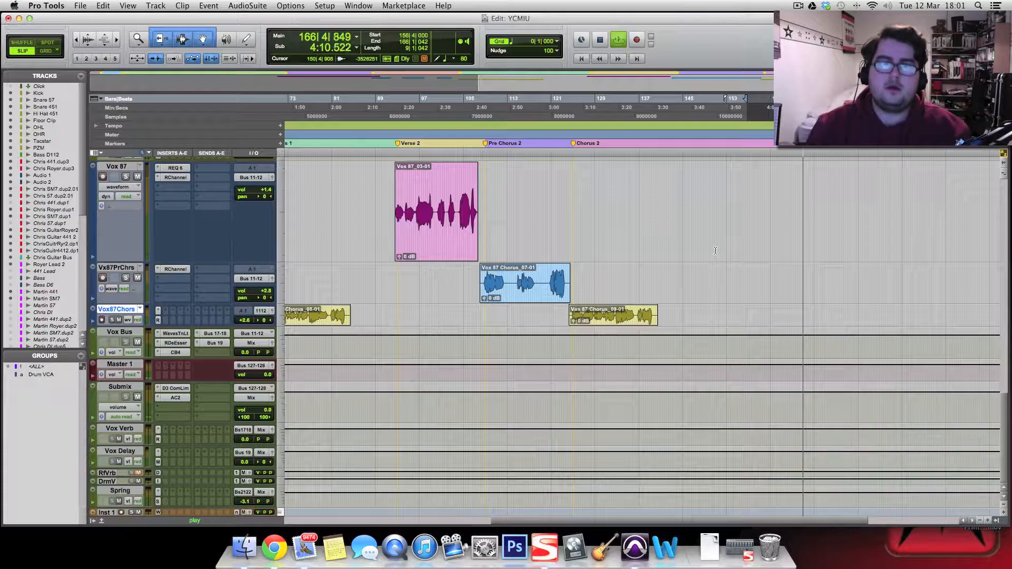
key(space)
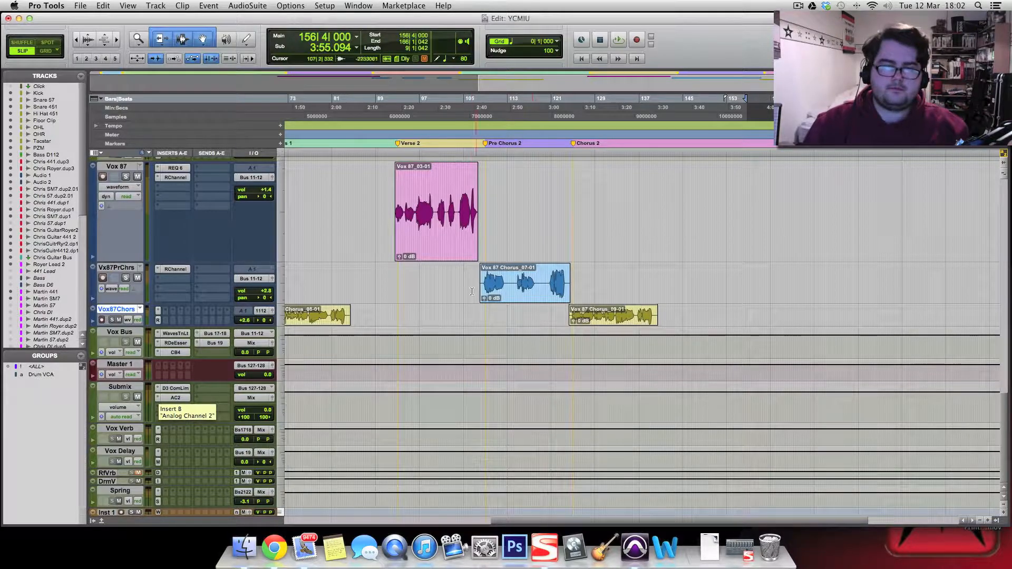
scroll(487, 405, up, 5)
key(r)
key(r)
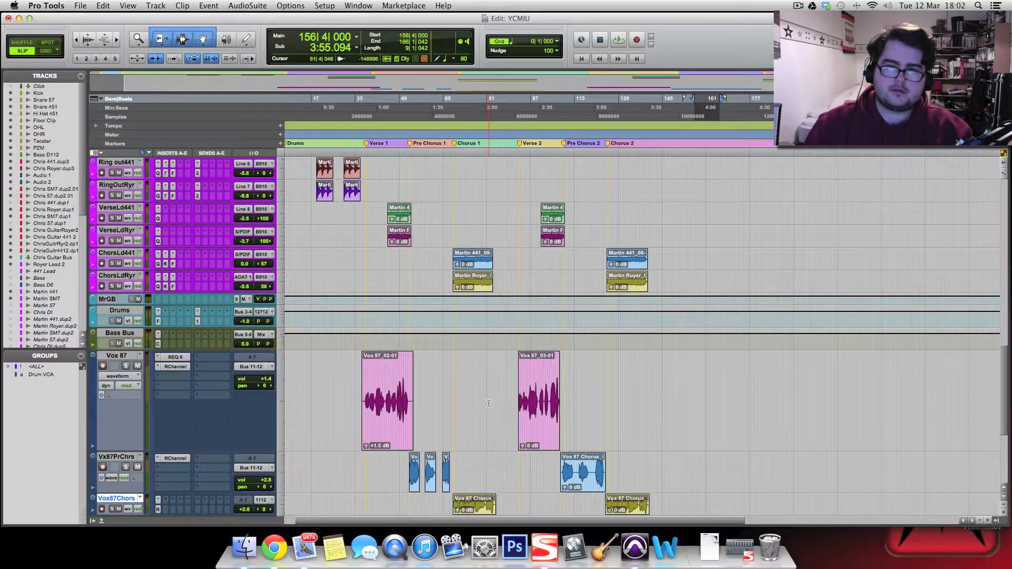
scroll(488, 395, down, 5)
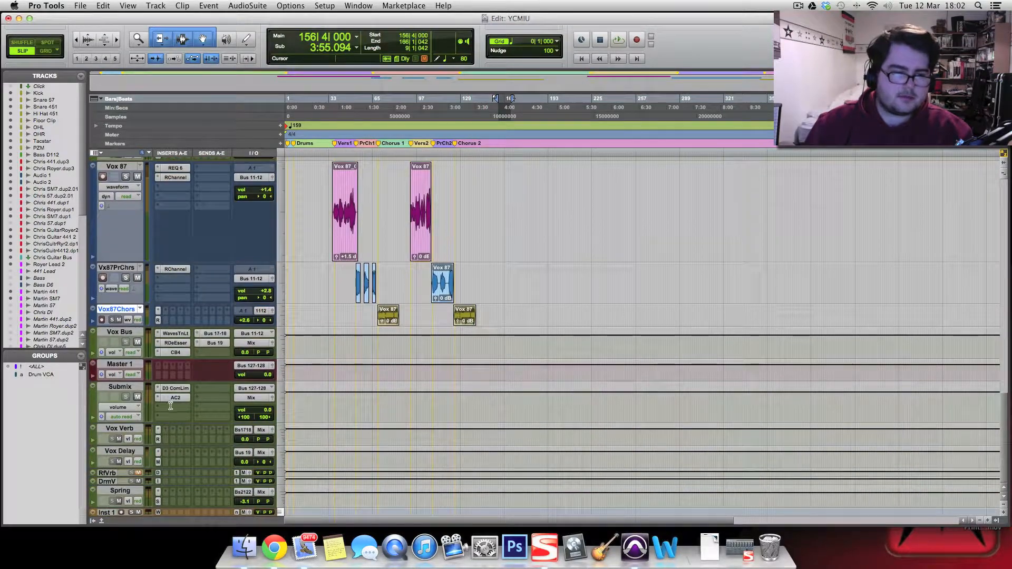
click(171, 407)
mouse_move(216, 424)
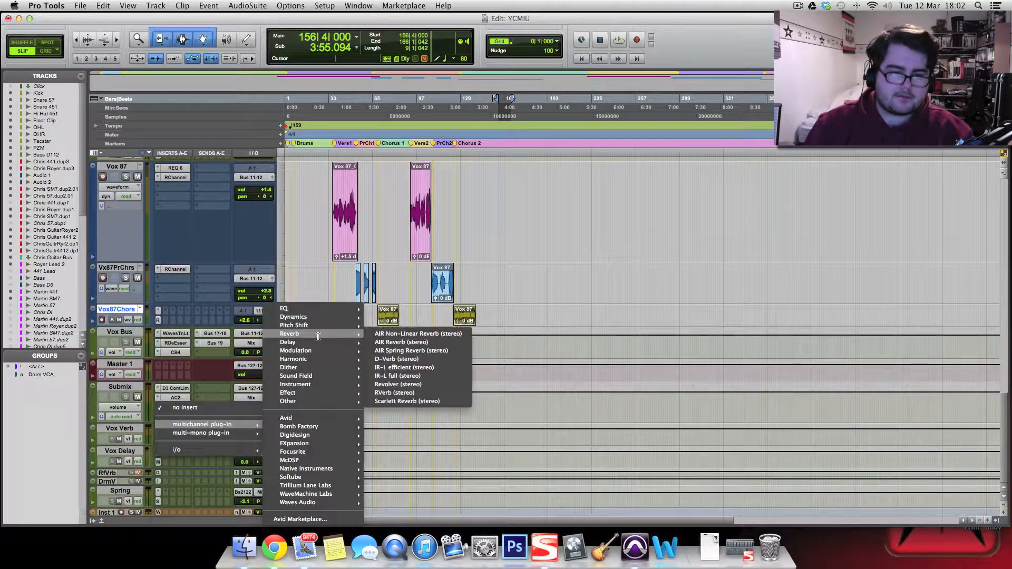
mouse_move(298, 317)
click(366, 298)
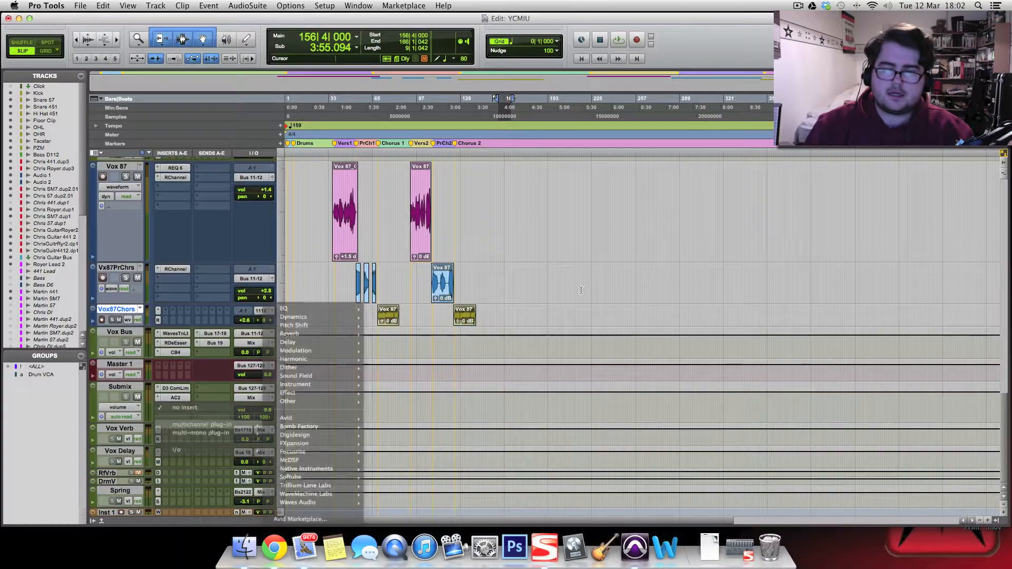
- Return the playback position to the very start of the session at bar 1
key(r)
key(t)
key(t)
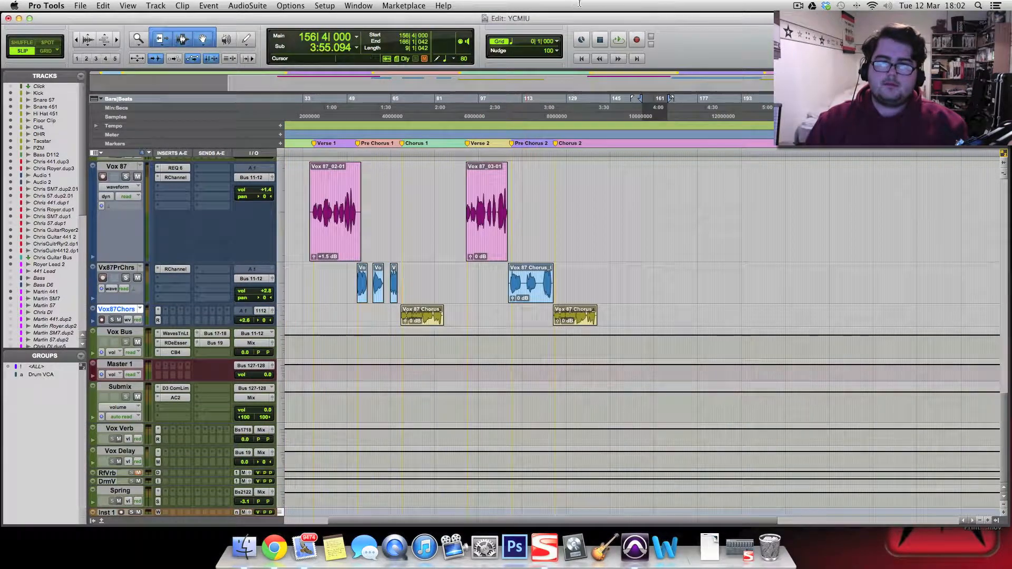
click(581, 58)
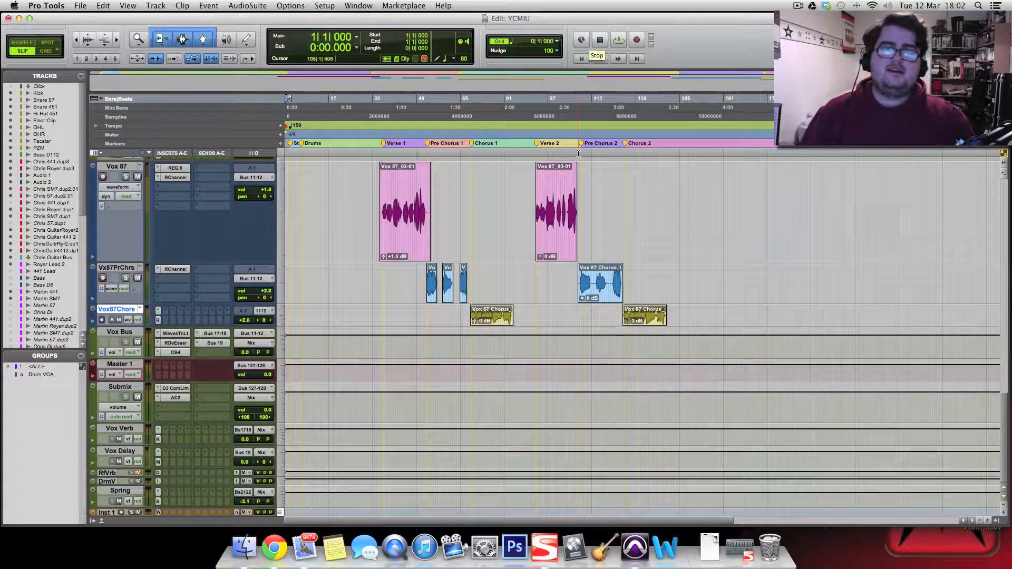
- Move the ChrisGuitarBs, MrGB and Drums tracks below Vox87Chors, directly above Vox Bus
scroll(593, 273, up, 10)
scroll(593, 274, up, 6)
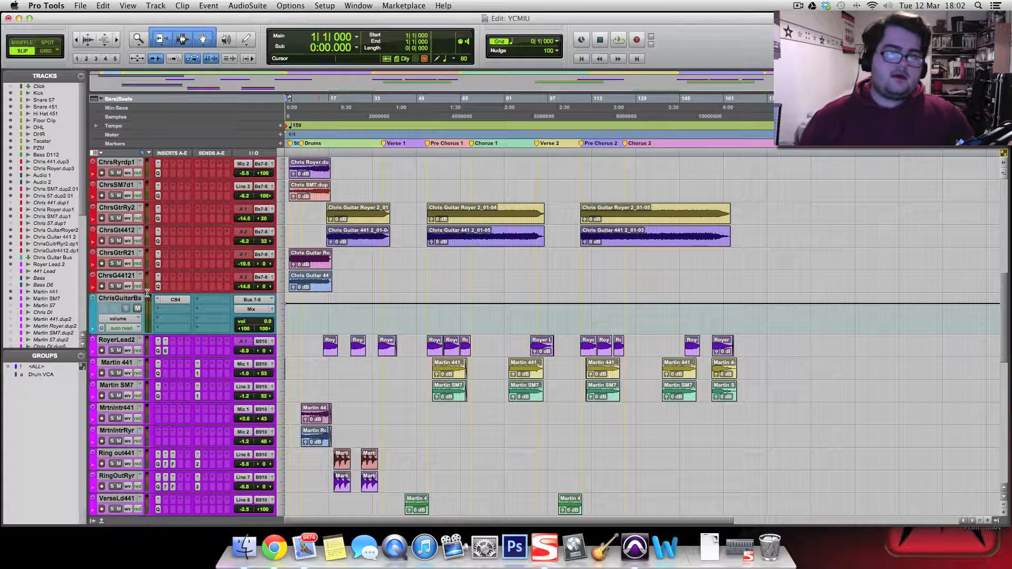
drag(131, 299, 168, 329)
scroll(168, 327, up, 8)
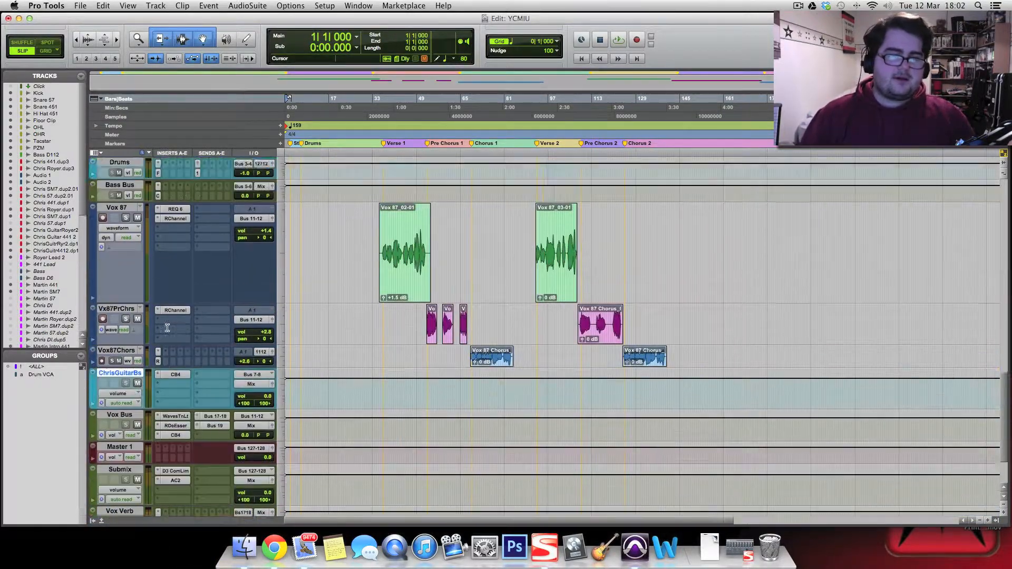
scroll(203, 370, down, 5)
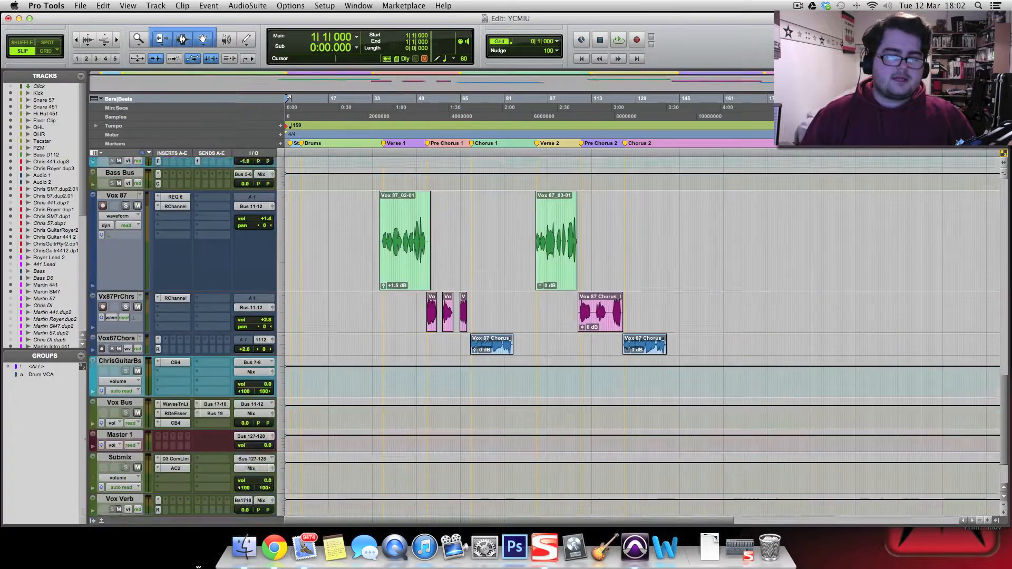
scroll(203, 370, up, 5)
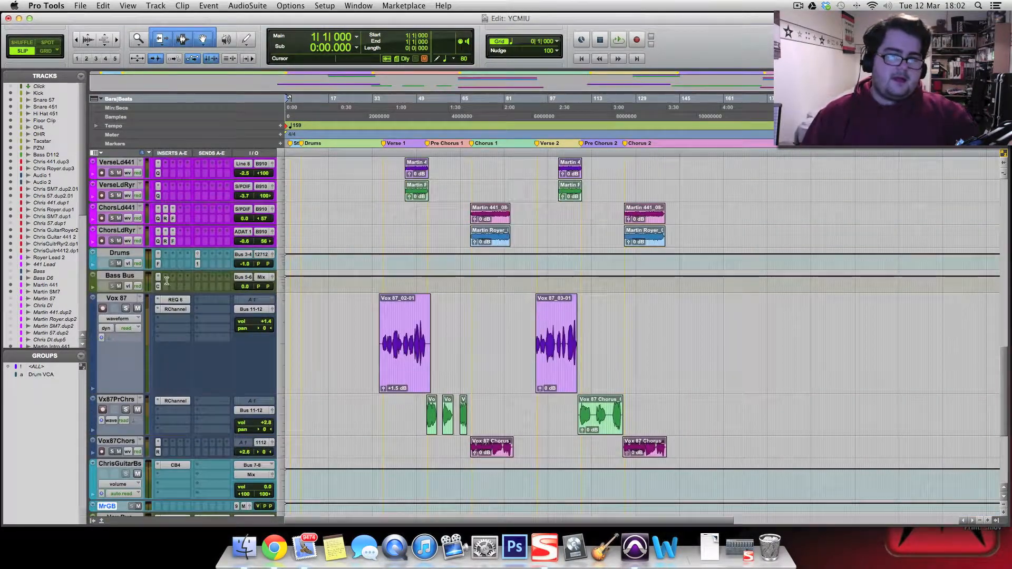
drag(127, 255, 162, 461)
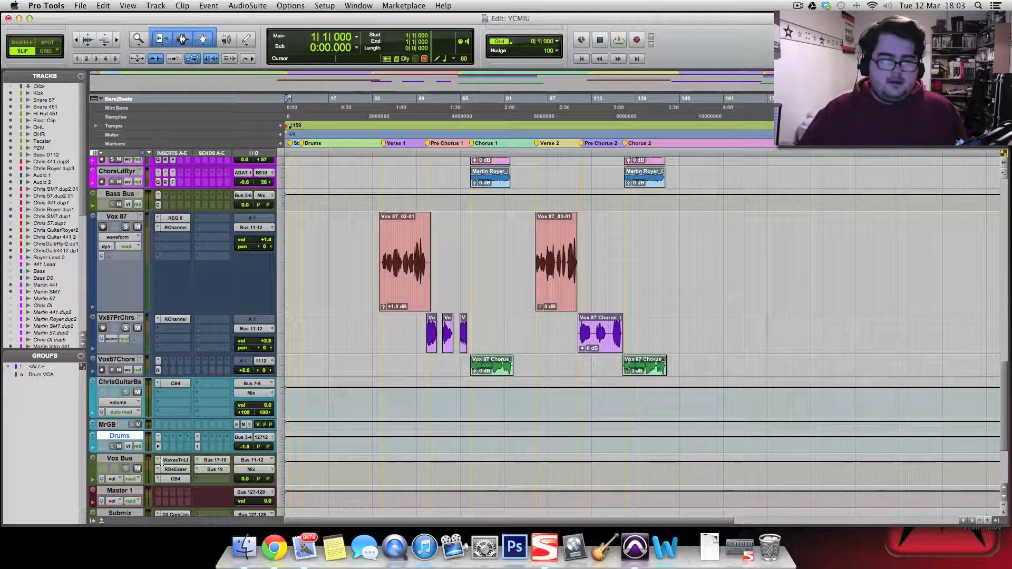
- Inspect the Dyn3 Compressor/Limiter settings on the Submix track and close the plug-in
scroll(164, 460, down, 4)
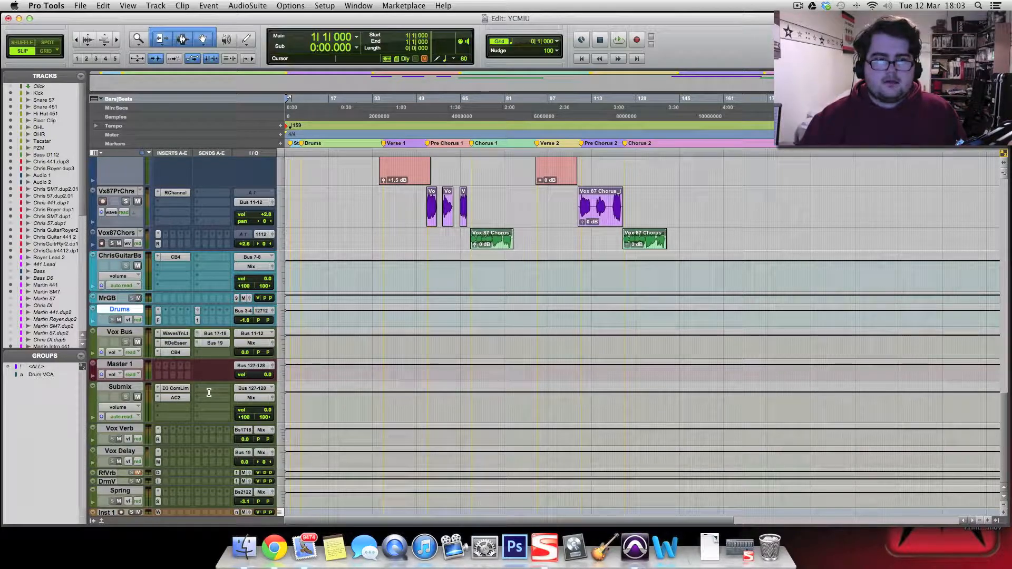
click(184, 390)
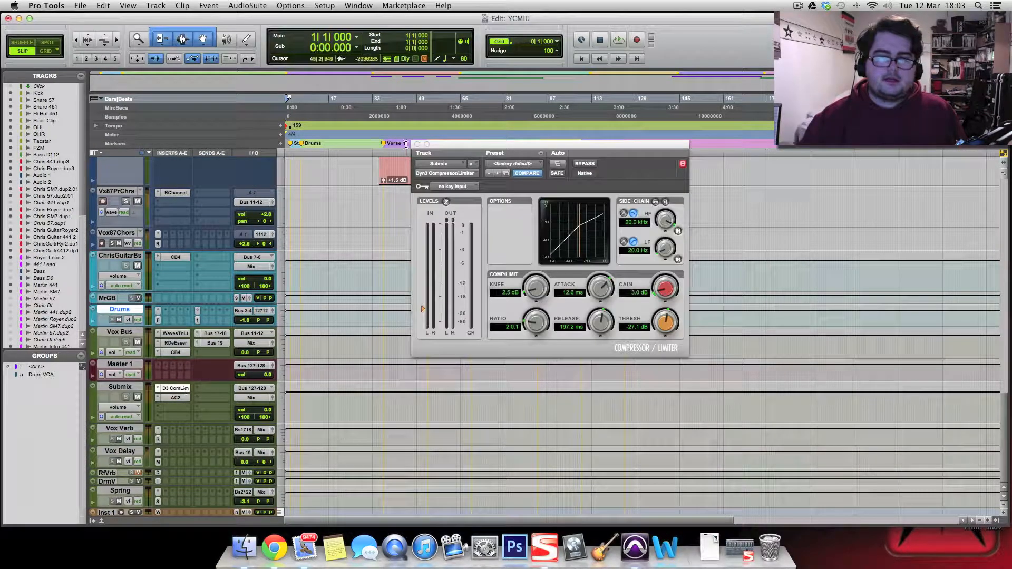
click(416, 143)
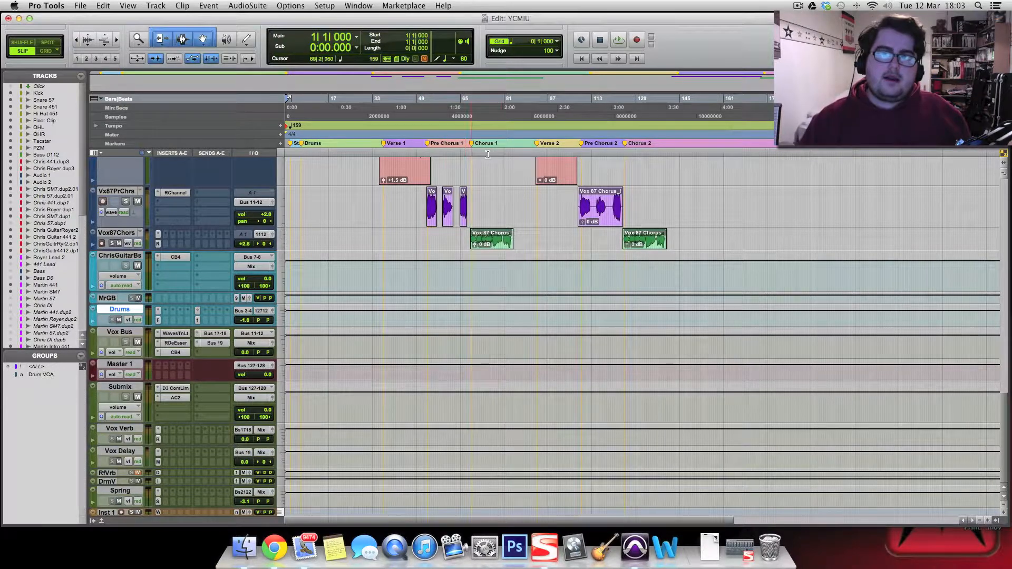
- Examine the guitar, vocal and bus tracks across the song's opening, up to Verse 1
scroll(529, 277, up, 5)
scroll(529, 277, up, 6)
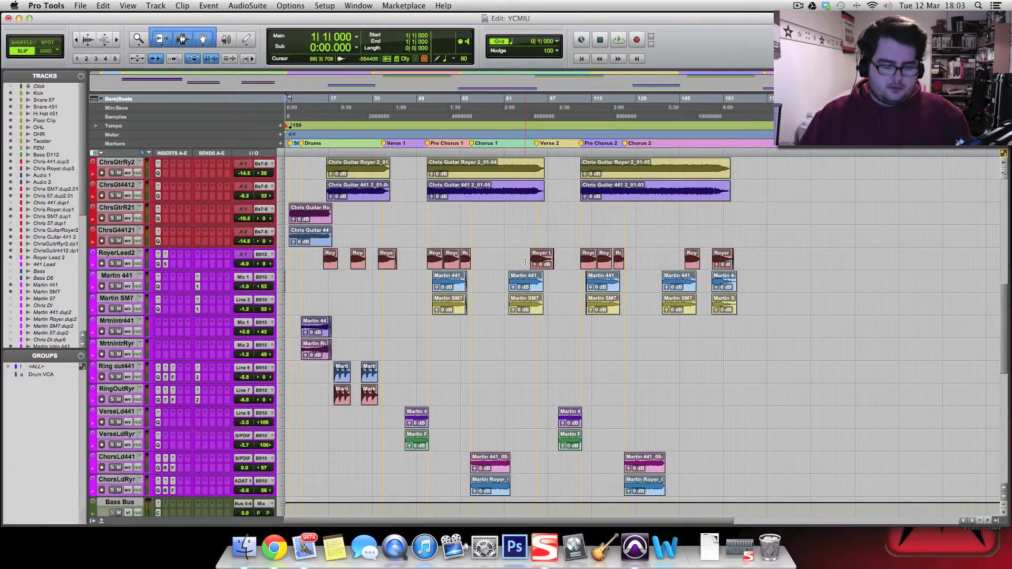
key(r)
key(t)
key(t)
key(t)
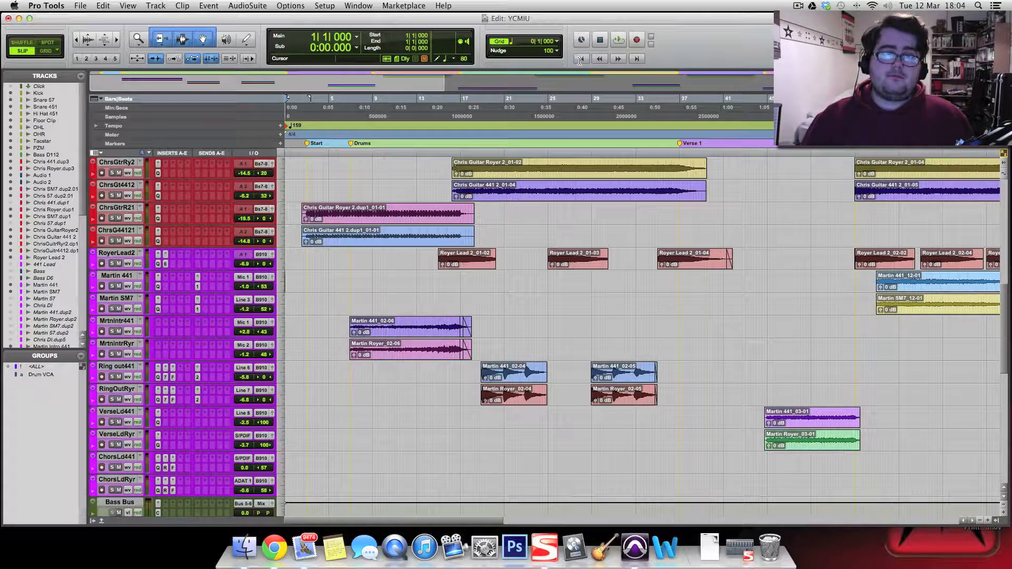
scroll(373, 447, up, 10)
scroll(373, 447, down, 15)
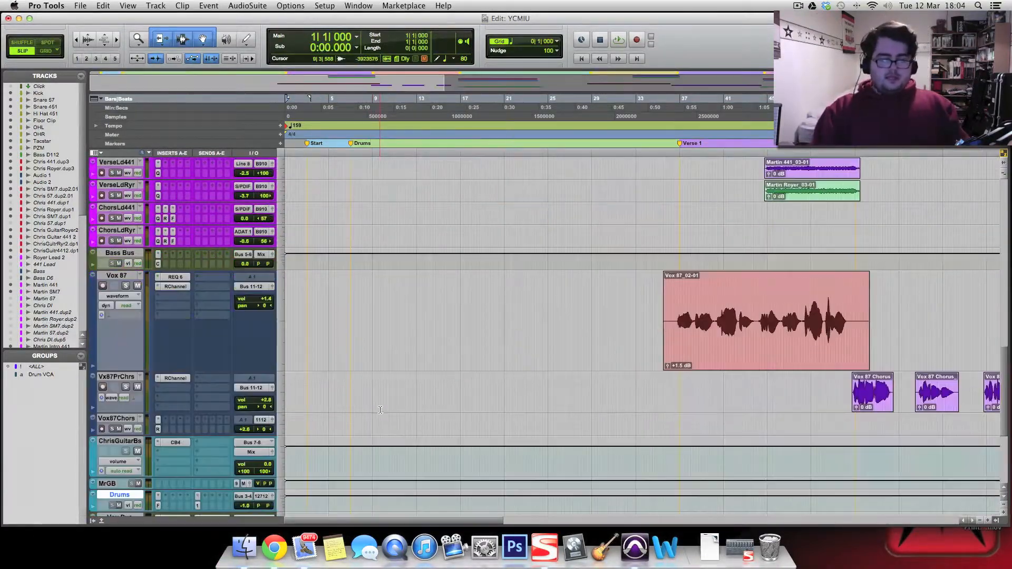
- Review the channels across the whole Mix window, from the drums to the buses, and return to the Edit window
key(super+equal)
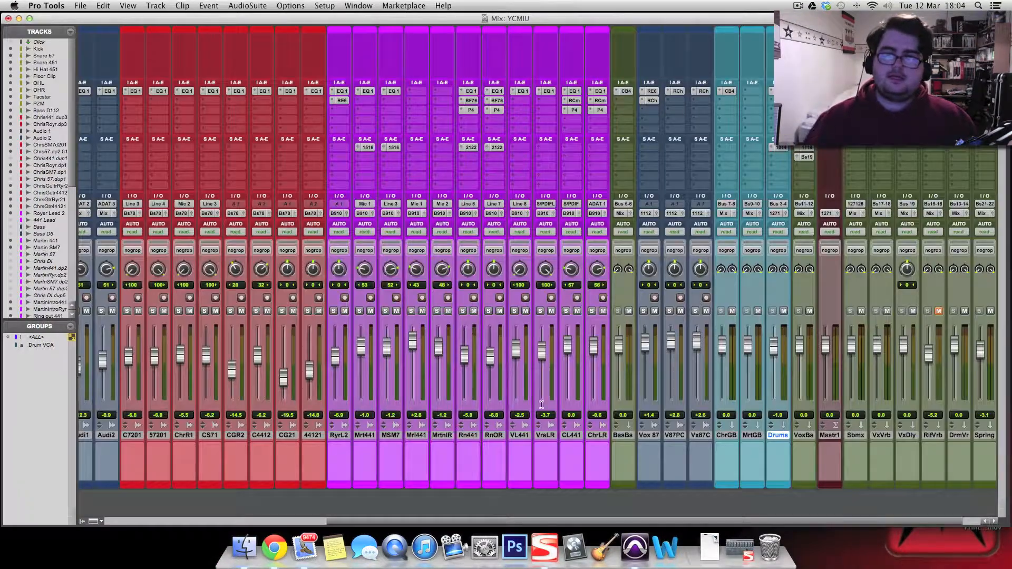
scroll(398, 511, left, 15)
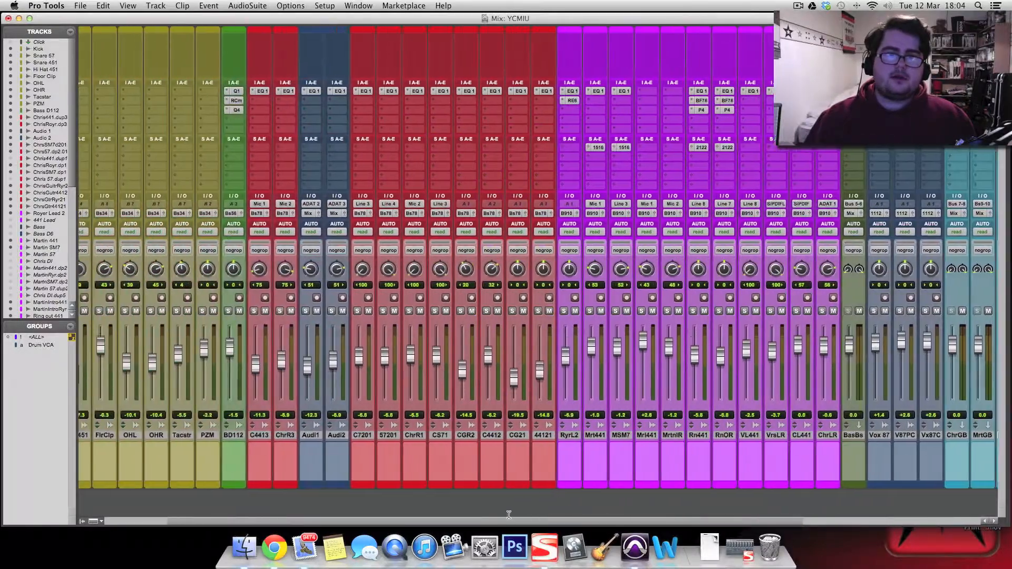
scroll(399, 512, right, 15)
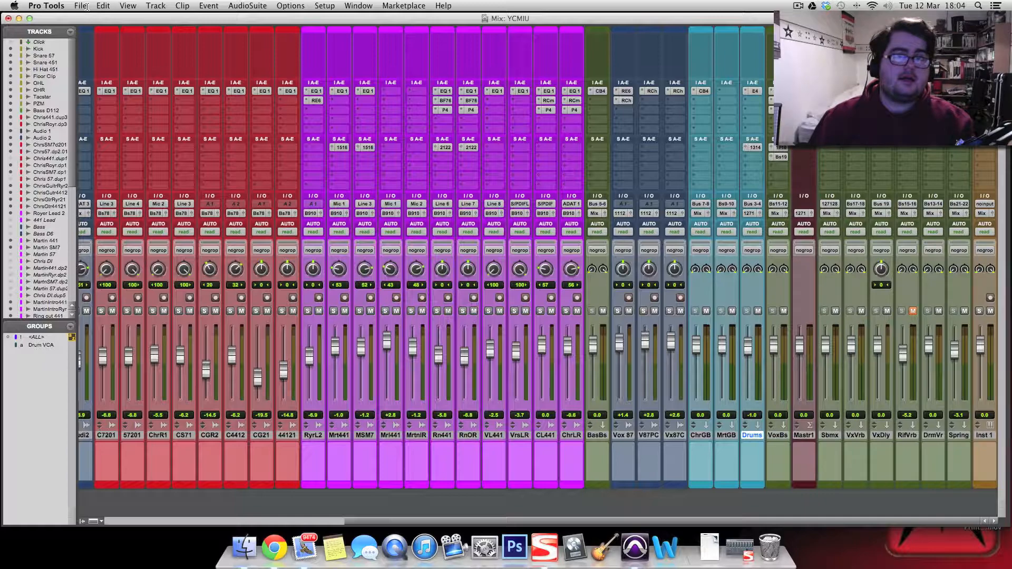
key(super+equal)
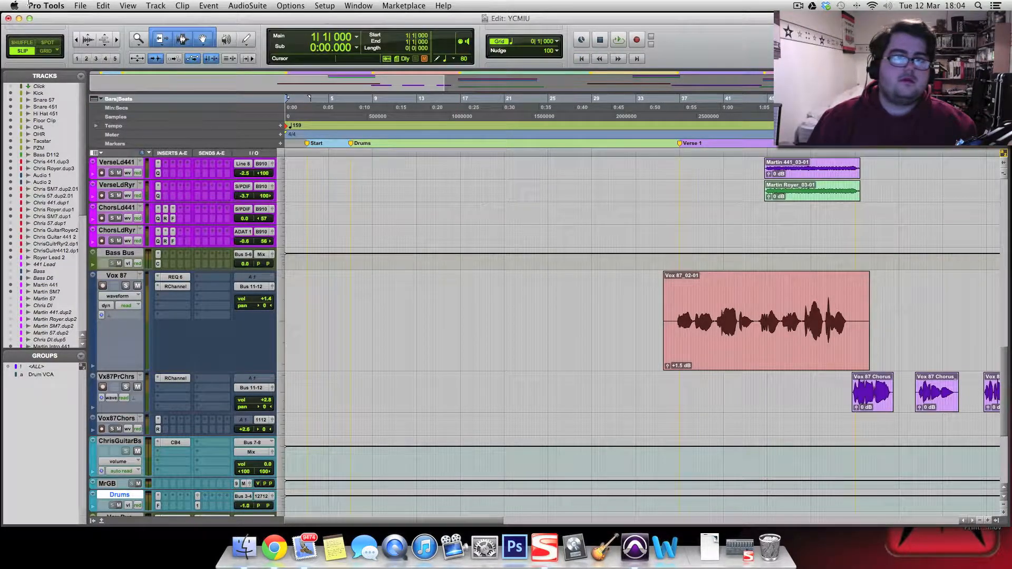
- Start a bounce of the stereo Main Mix as an interleaved 24-bit, 44.1 kHz WAV, converting after the bounce
click(52, 5)
mouse_move(80, 5)
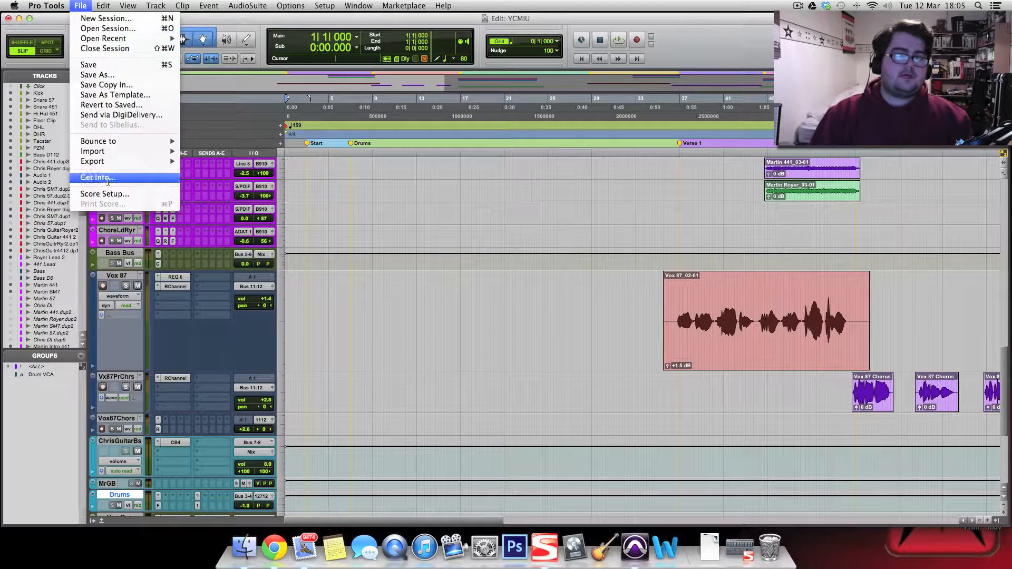
mouse_move(110, 141)
click(219, 142)
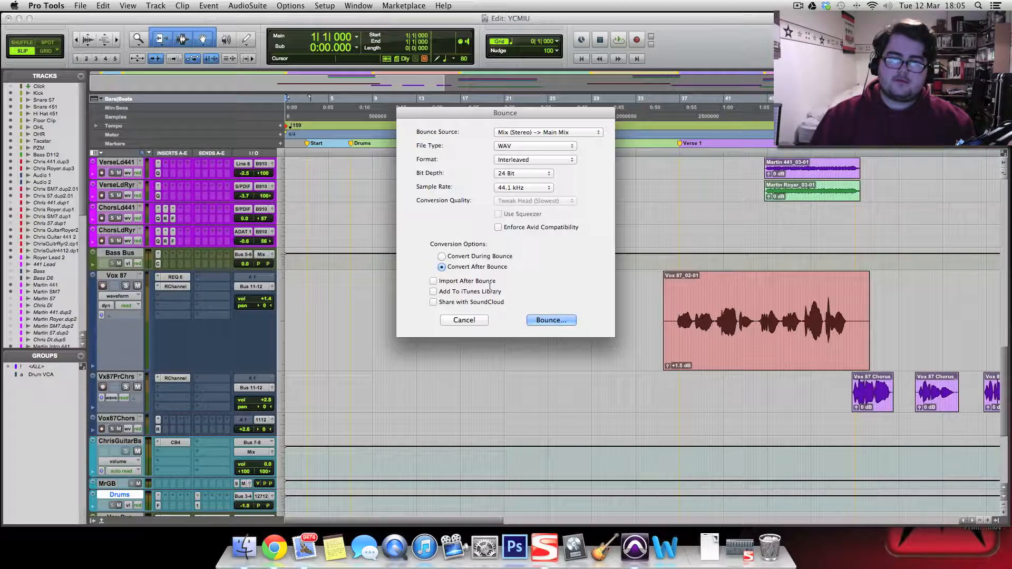
click(548, 321)
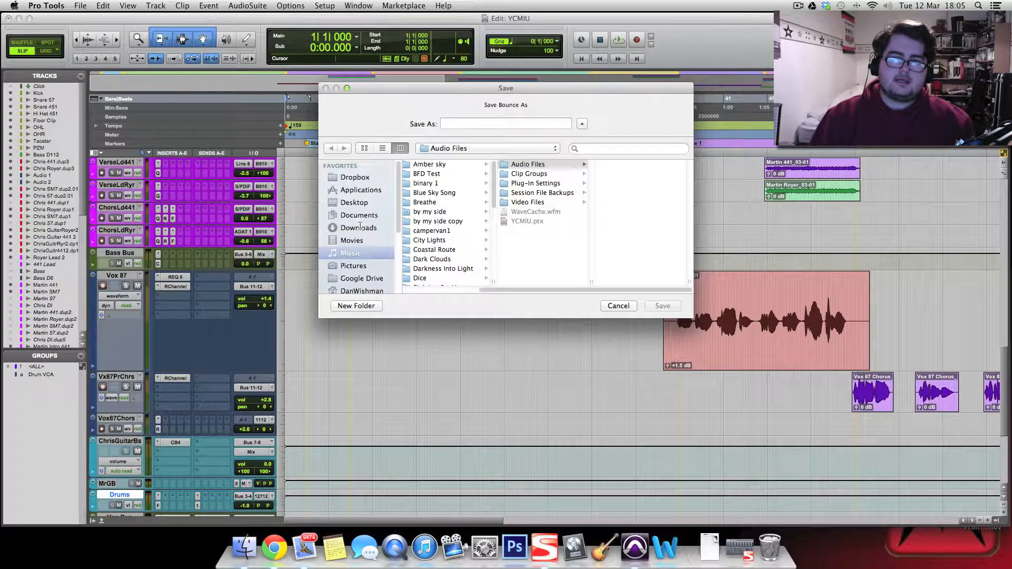
- Save the bounce to the Desktop under the name "You couldnt make it up"
click(360, 190)
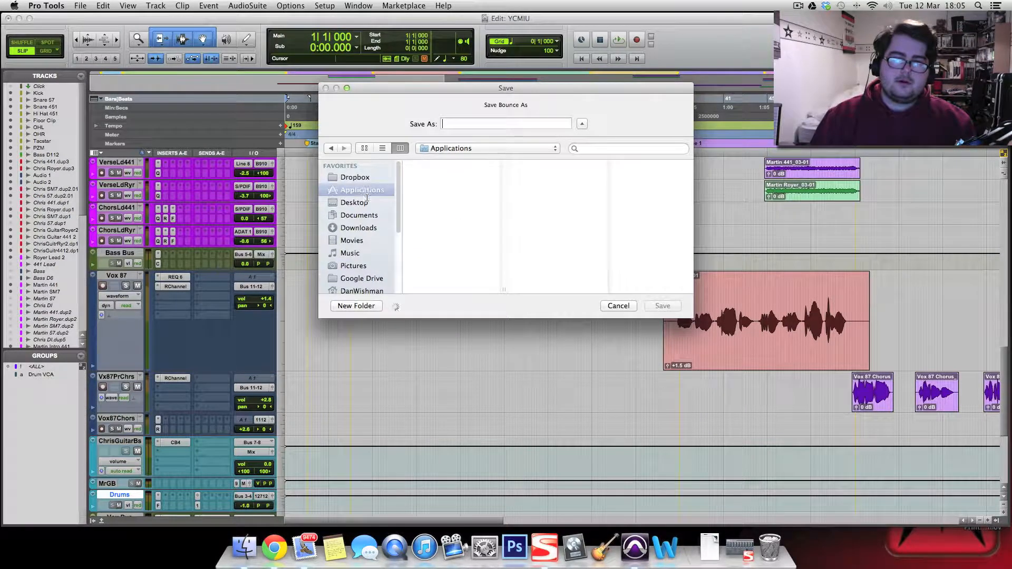
click(358, 202)
click(464, 125)
text(You couldnt make it up)
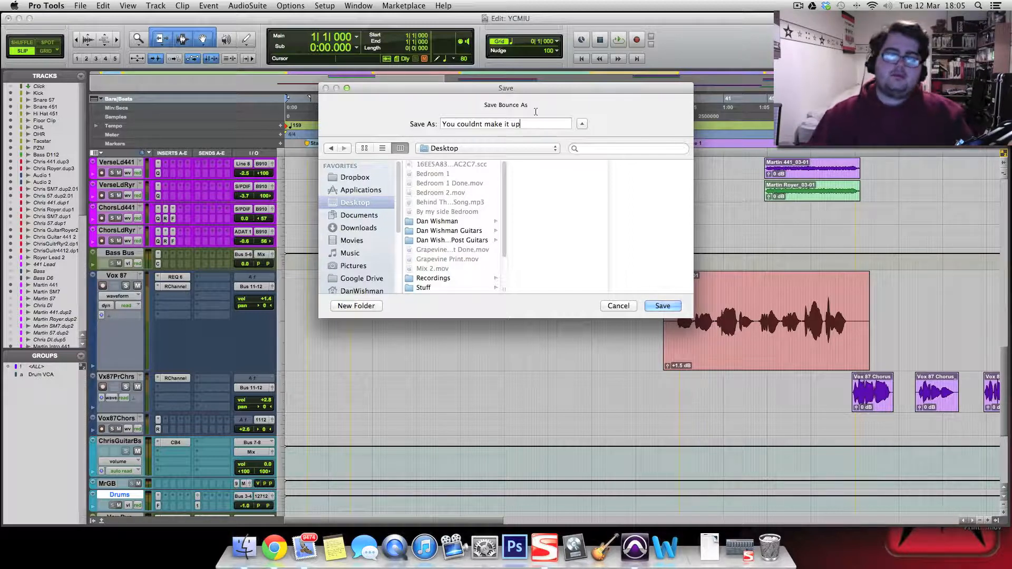
click(656, 306)
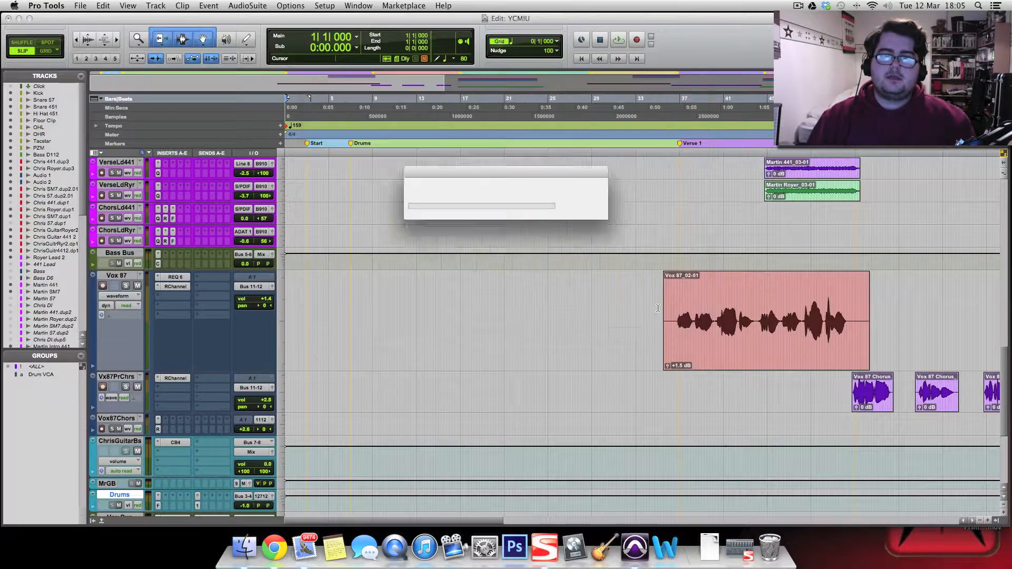